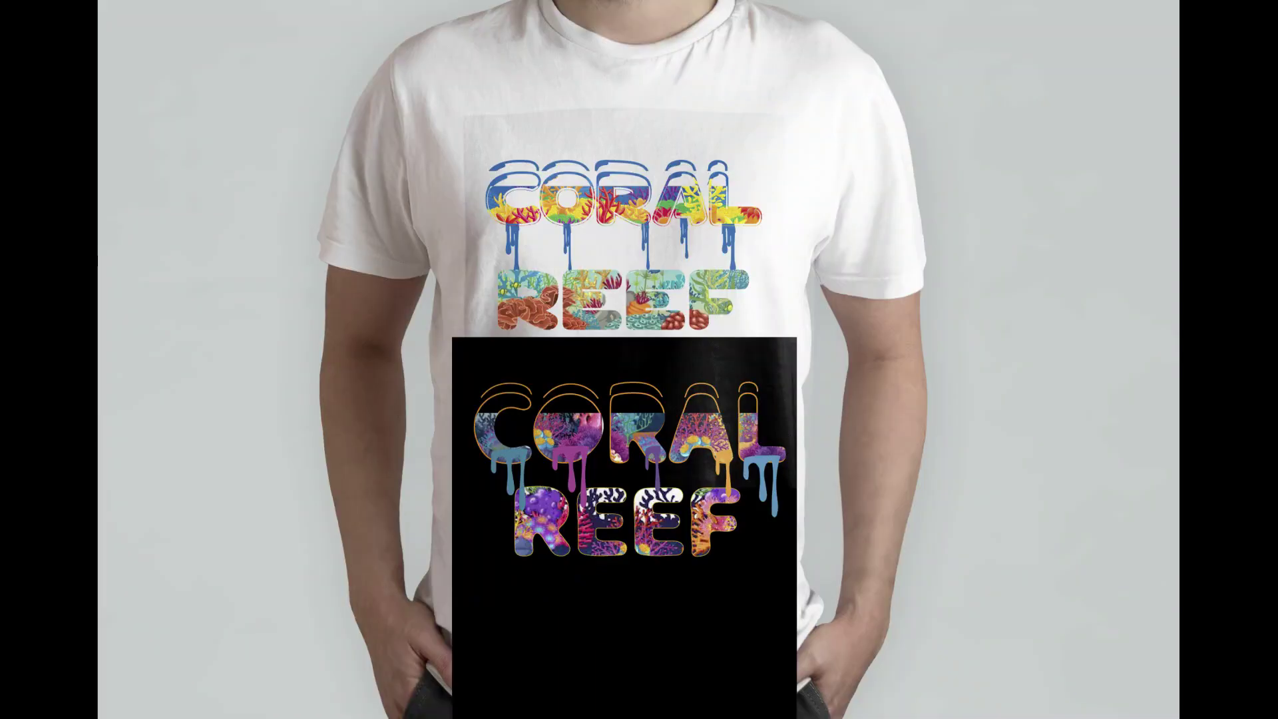
Type CORAL with REEF on the line below as the title text.
type("o")
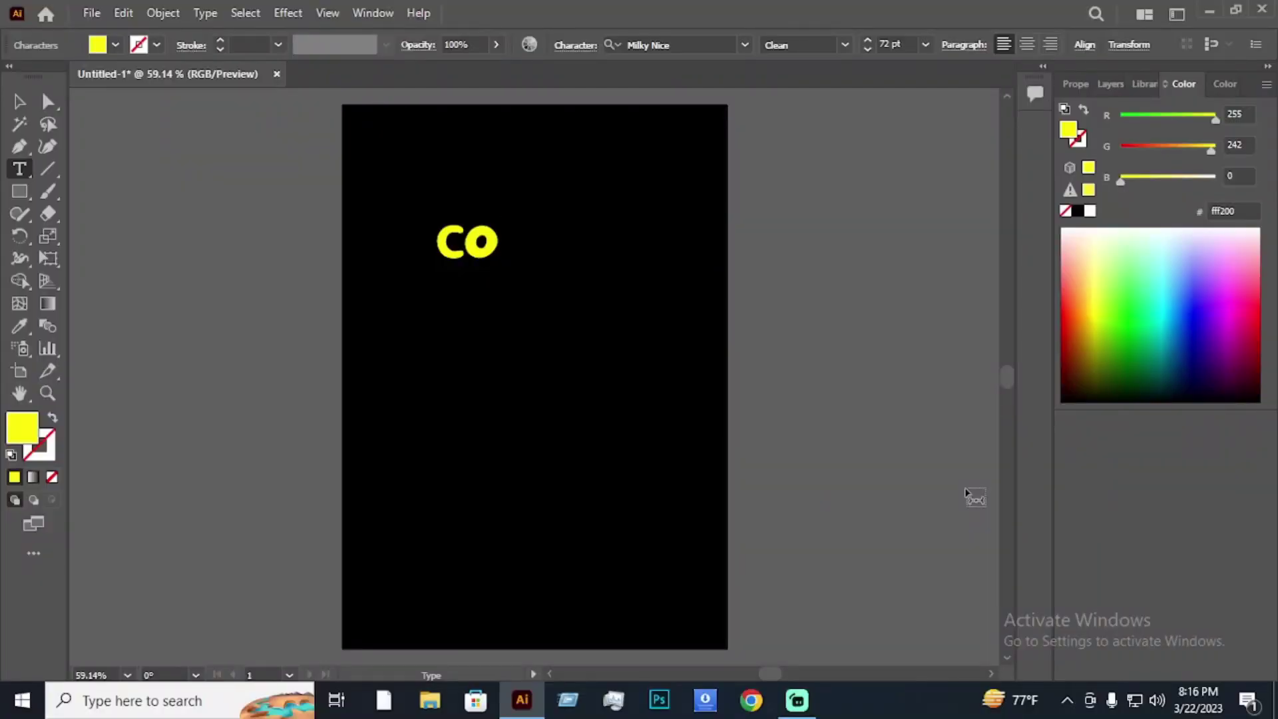
type("ra")
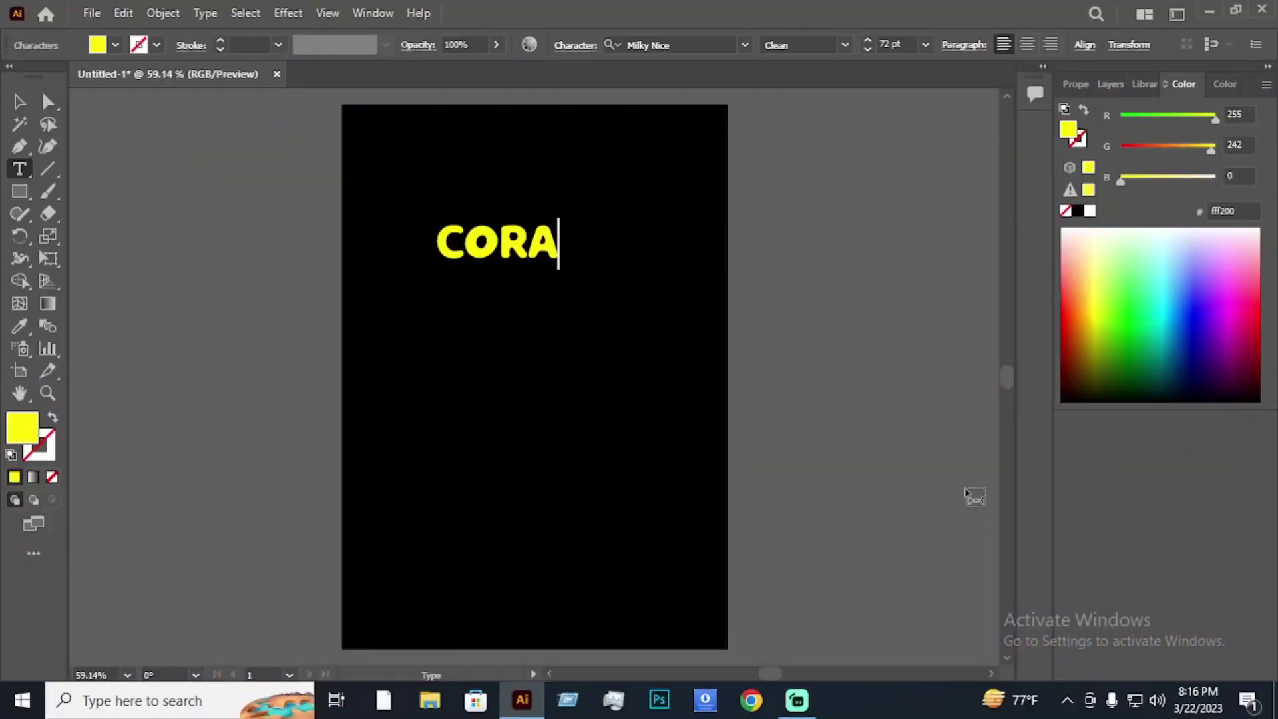
type("l")
key("Return")
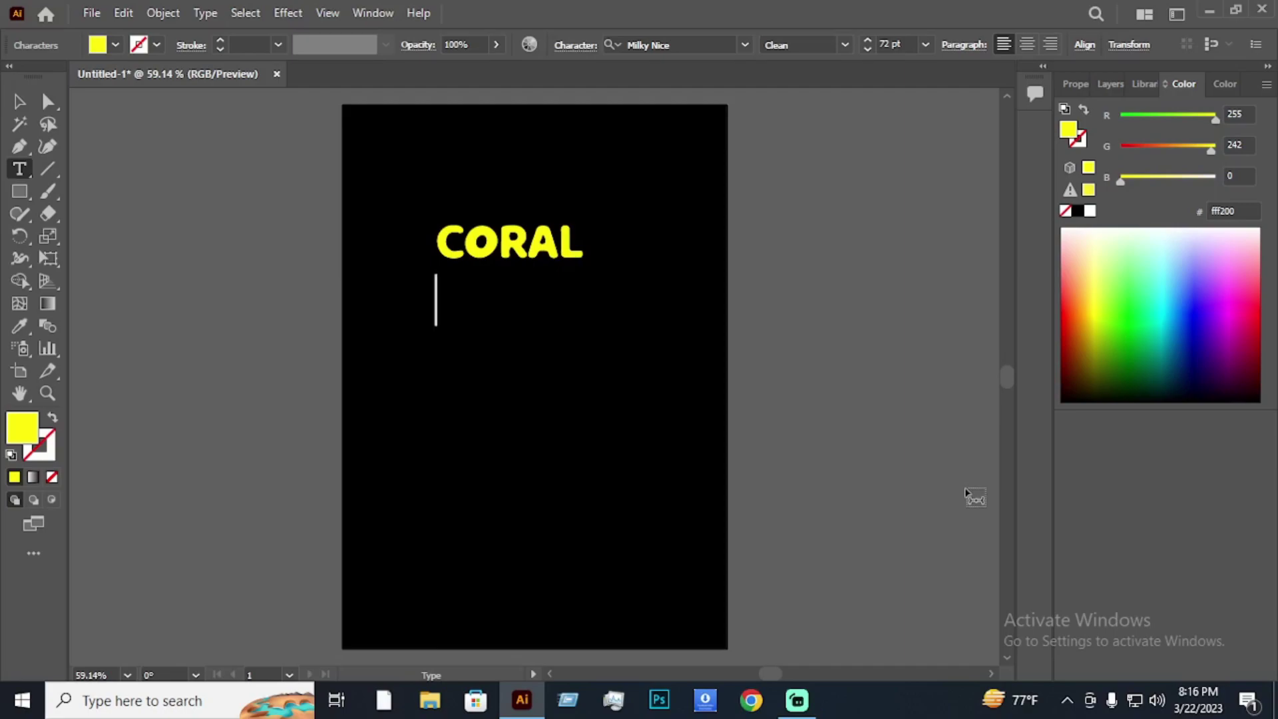
type("REEF")
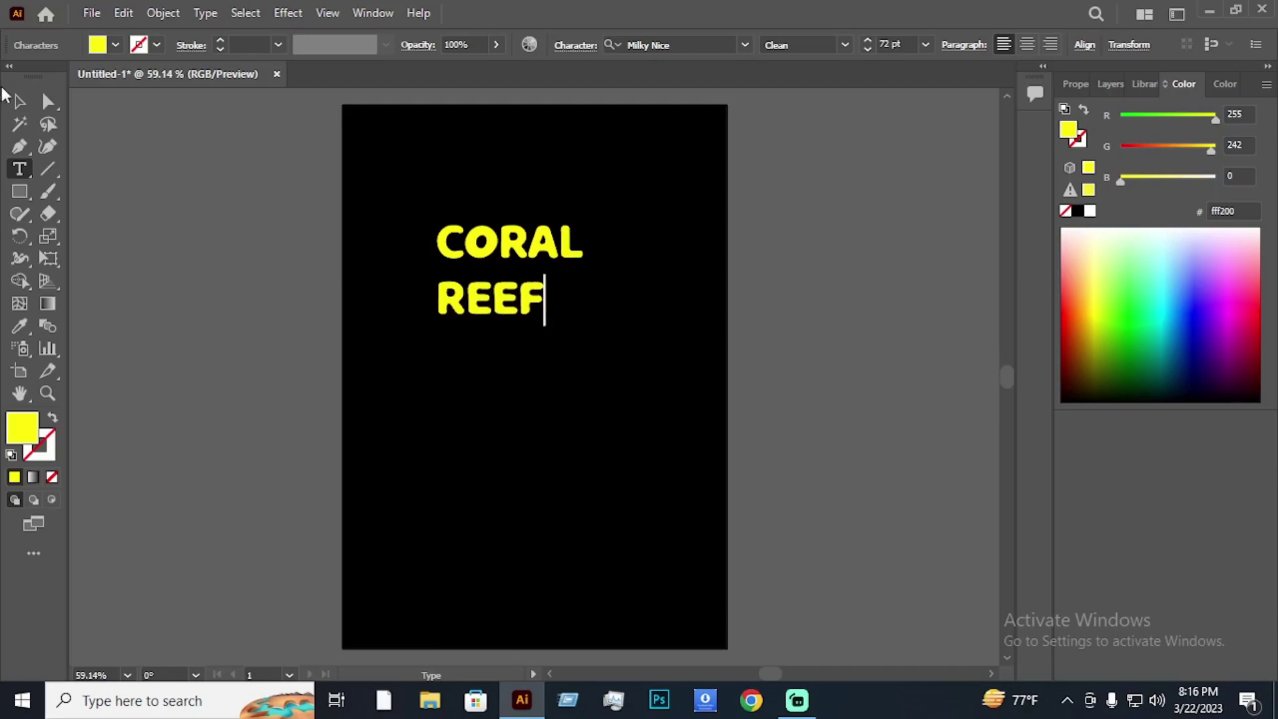
left_click(18, 101)
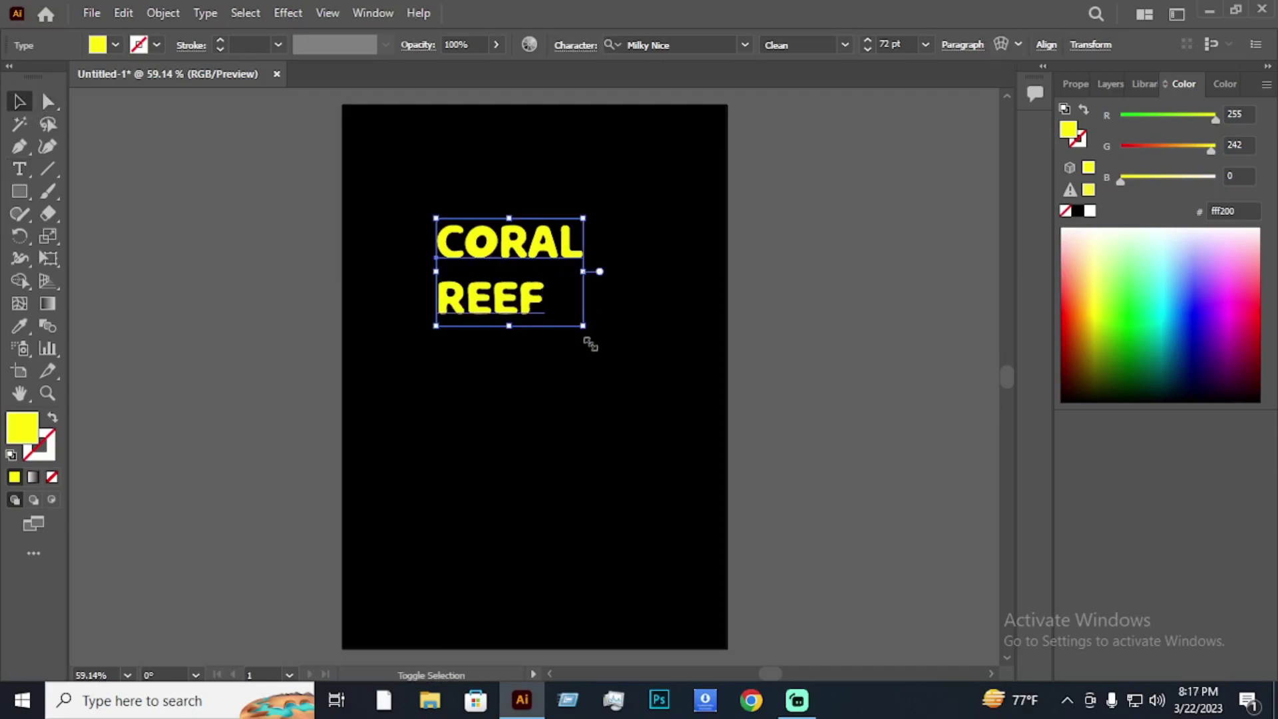
Enlarge the CORAL REEF lettering to about 171 pt and position it across the artboard.
left_click_drag(584, 327, 683, 466)
left_click_drag(568, 362, 651, 373)
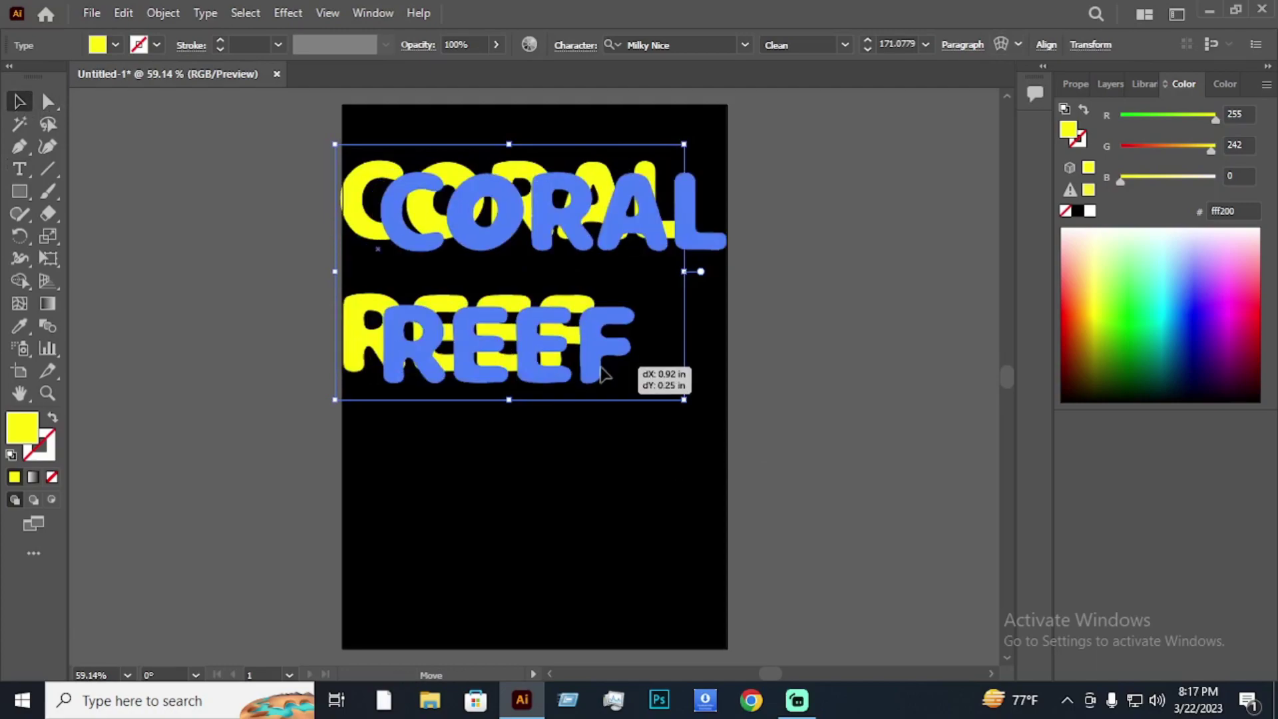
left_click_drag(474, 364, 467, 363)
Convert the lettering to outlines and select only the CORAL word.
right_click(520, 240)
left_click(602, 422)
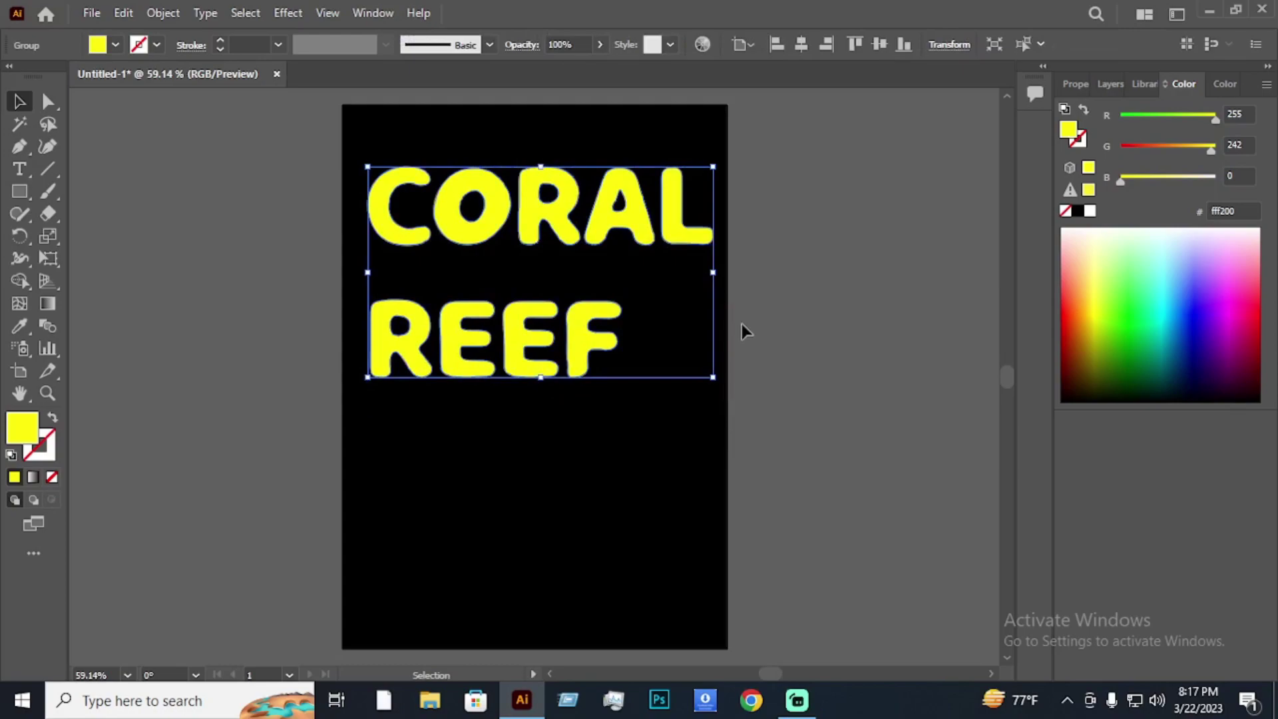
left_click(742, 331)
right_click(625, 228)
left_click(824, 336)
left_click_drag(360, 135, 707, 265)
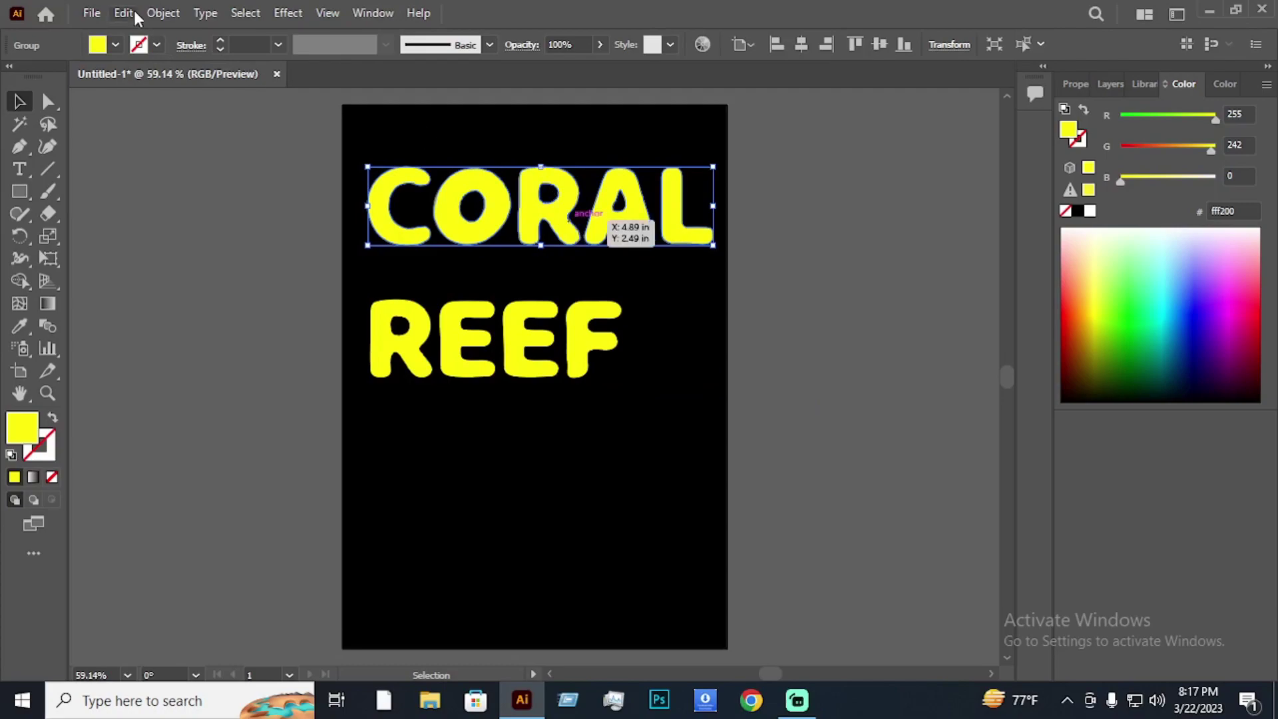
Paste a copy of CORAL in front of the original.
left_click(164, 13)
left_click(141, 106)
left_click(130, 13)
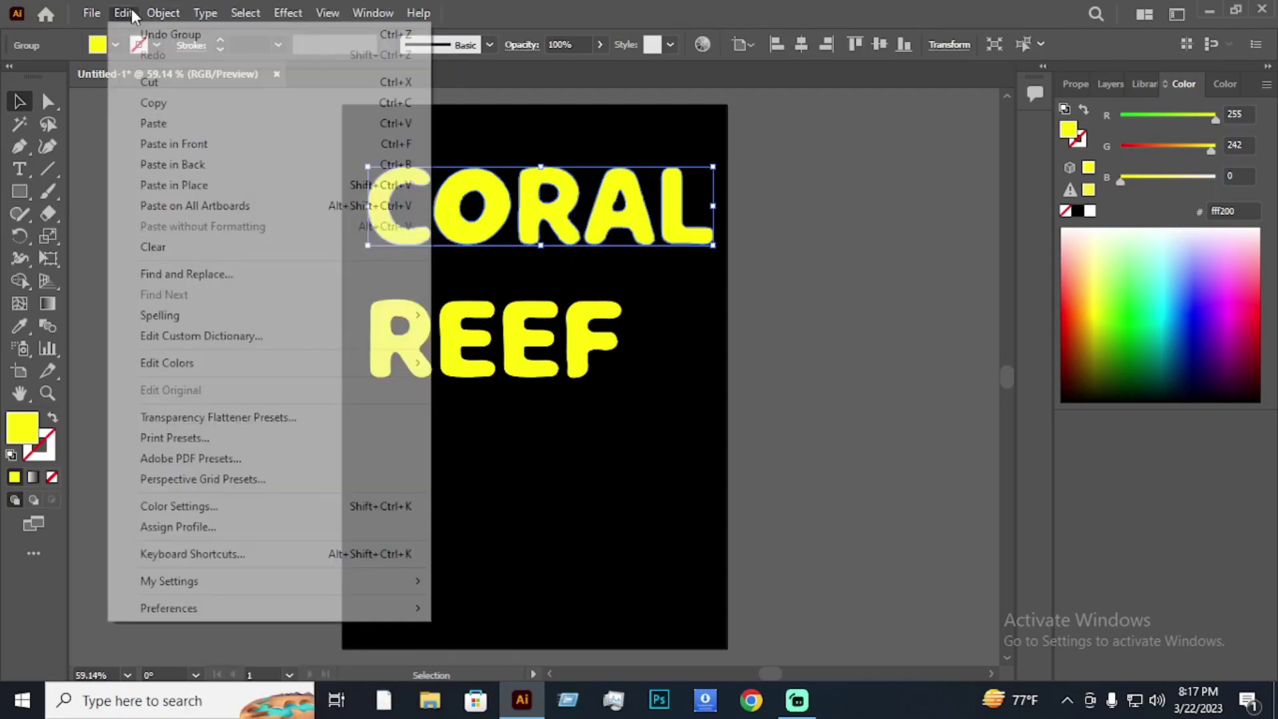
left_click(193, 141)
left_click(126, 13)
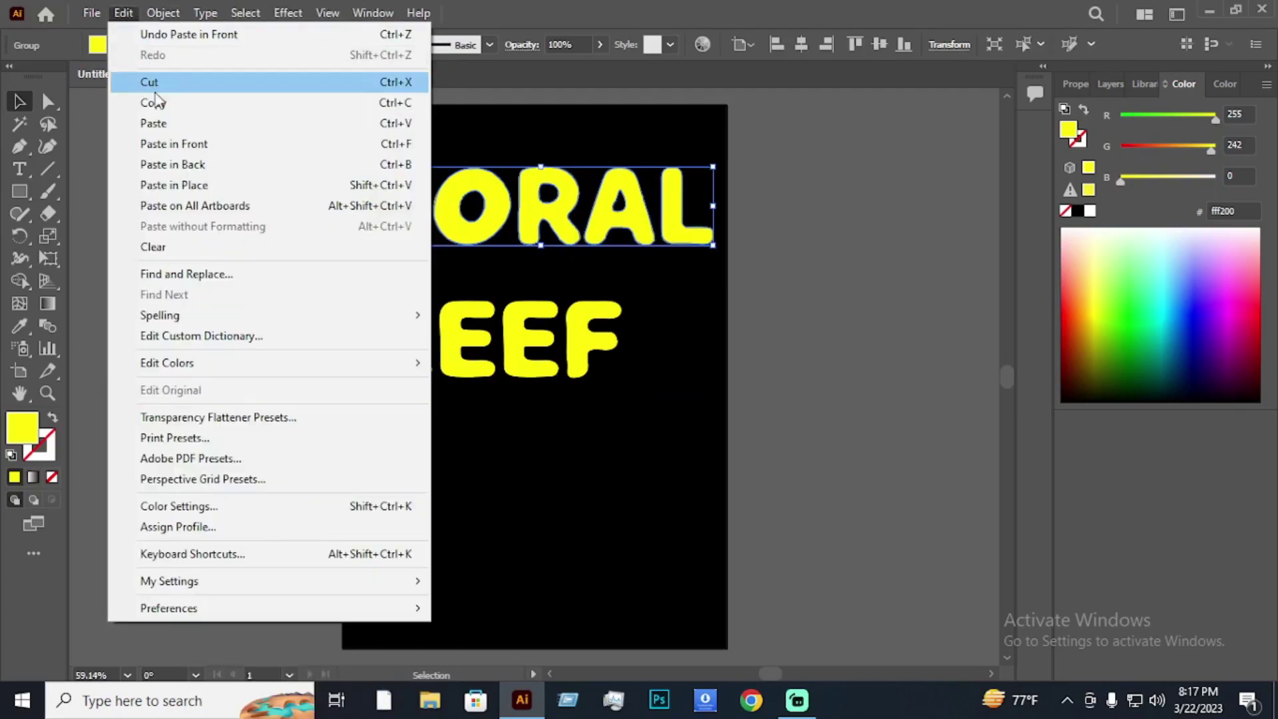
left_click(764, 291)
Move the CORAL copy above the artboard and reselect it.
scroll(764, 291, "up", 3)
scroll(765, 291, "up", 2)
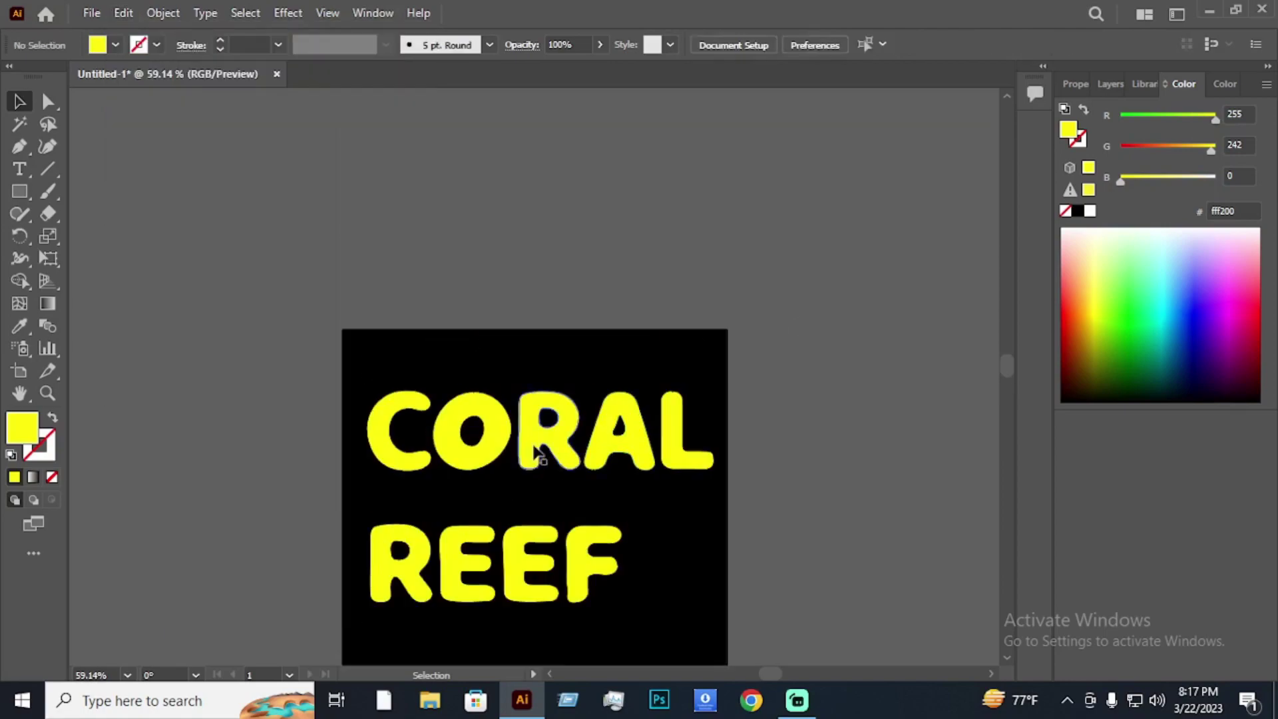
mouse_move(533, 450)
left_mouse_down()
mouse_move(530, 181)
mouse_move(622, 171)
mouse_move(625, 207)
left_mouse_up()
left_click(691, 170)
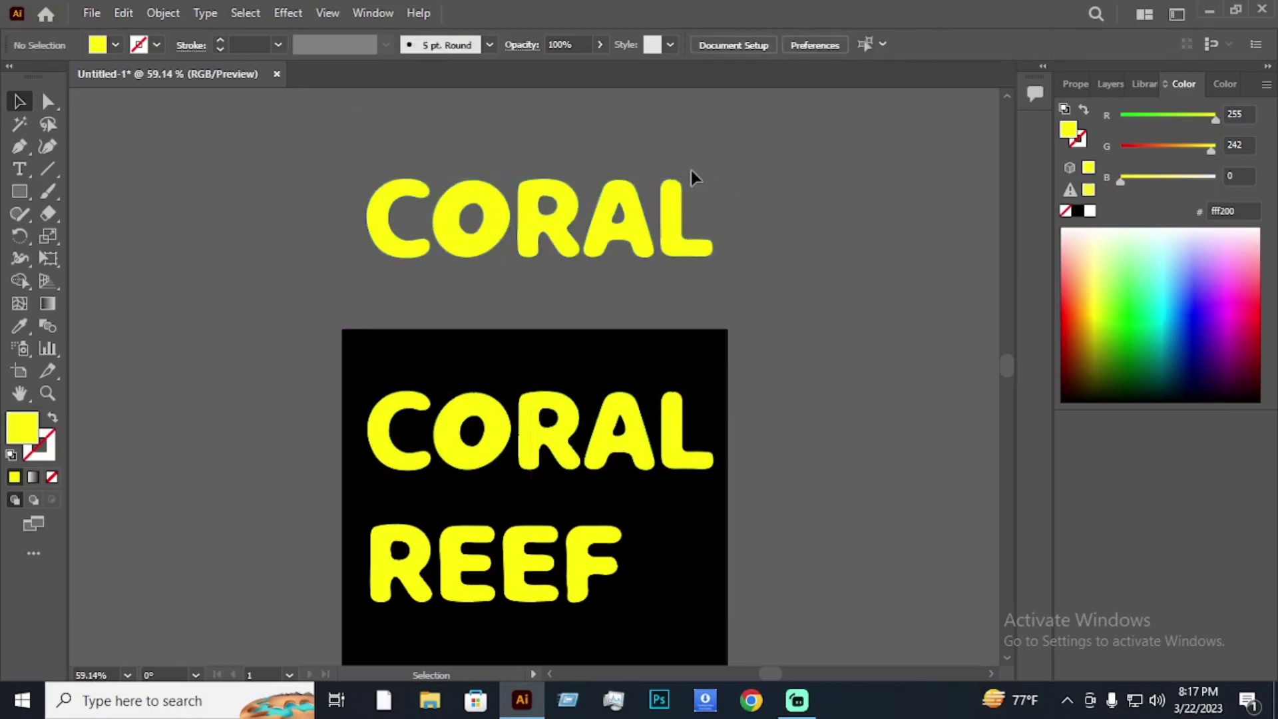
left_click(464, 220)
Copy the CORAL duplicate, cancel a stray Save As dialog, reselect the group and show rulers.
left_click(123, 12)
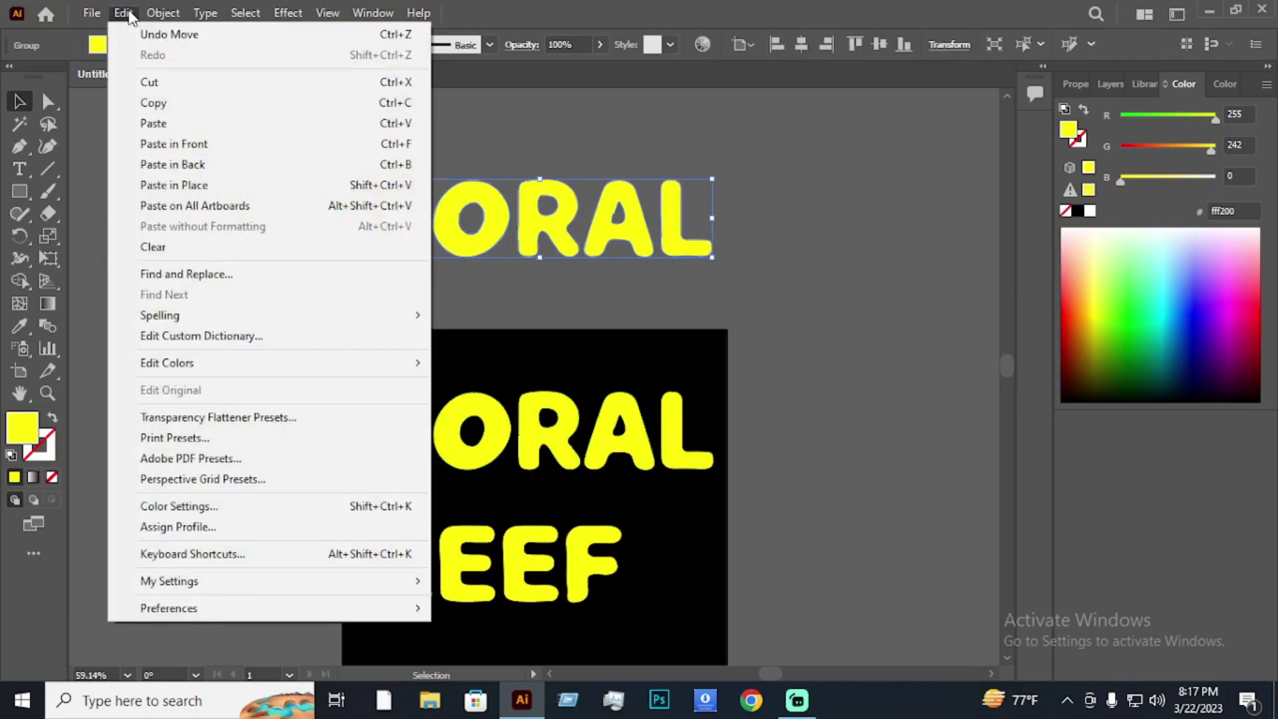
left_click(162, 105)
left_click(123, 13)
left_click(824, 169)
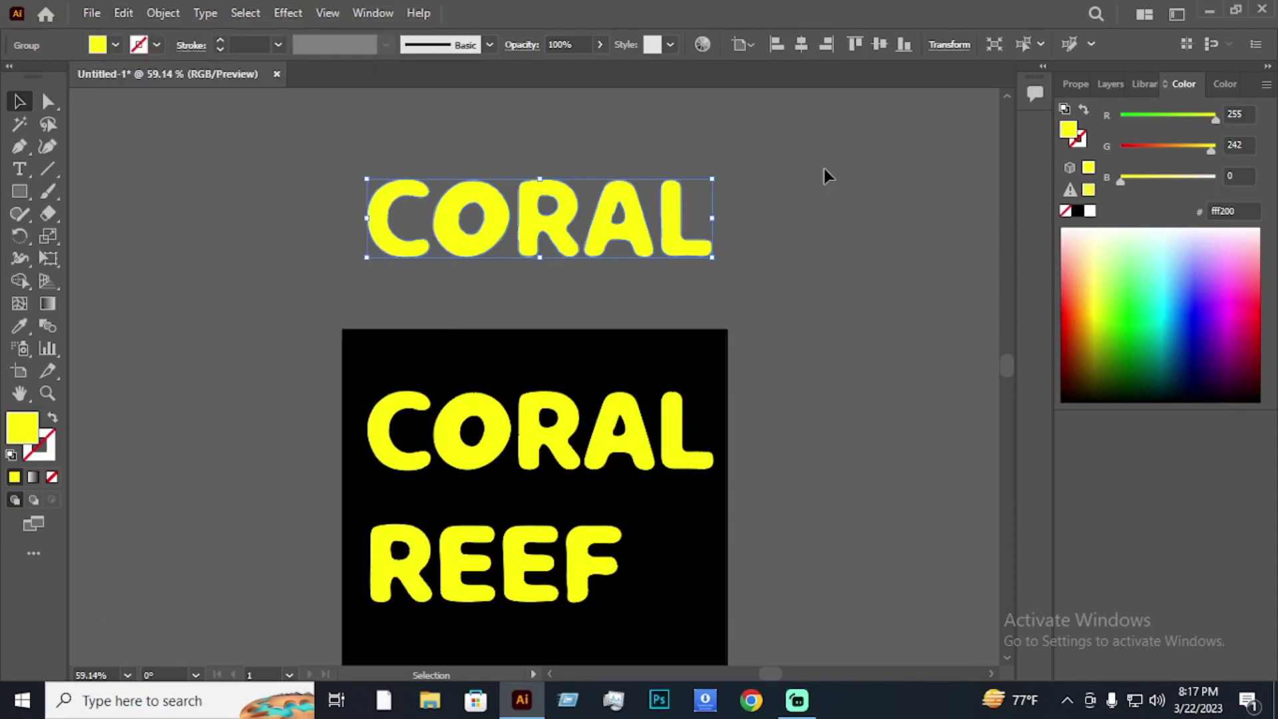
key("a")
key("ctrl+z")
key("ctrl+shift+s")
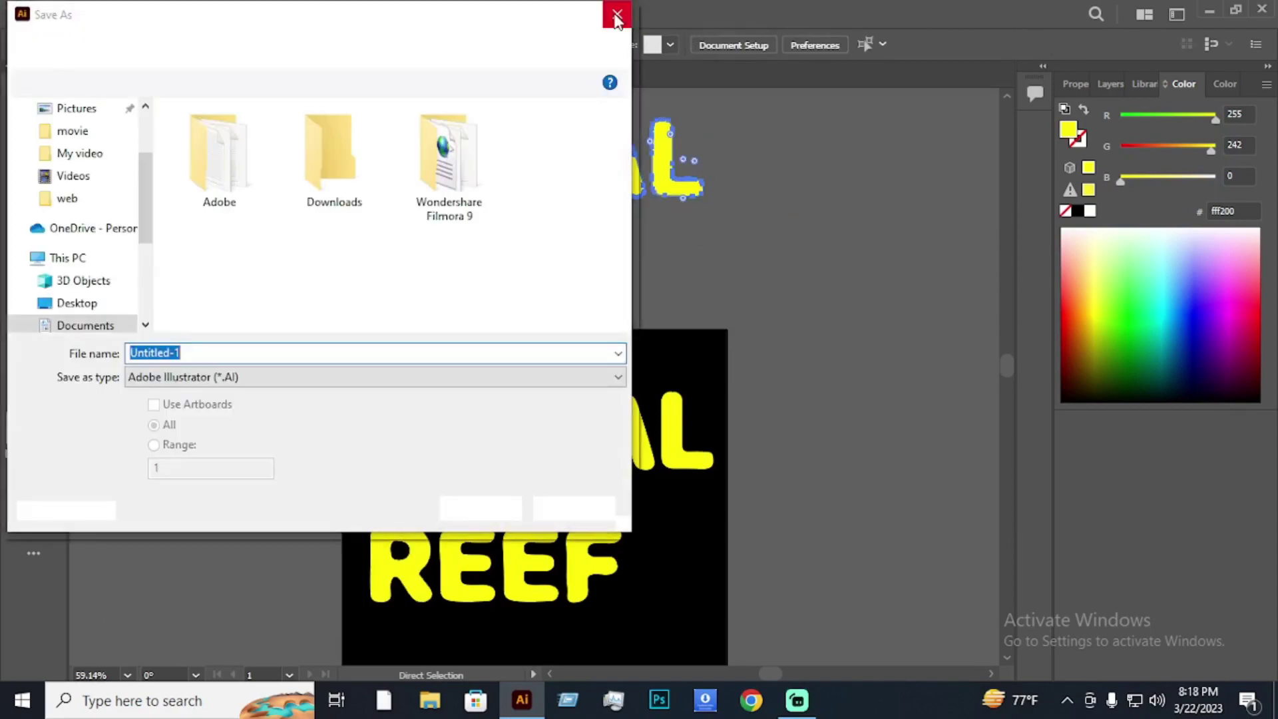
key("Escape")
key("v")
left_click(735, 174)
left_click(629, 187)
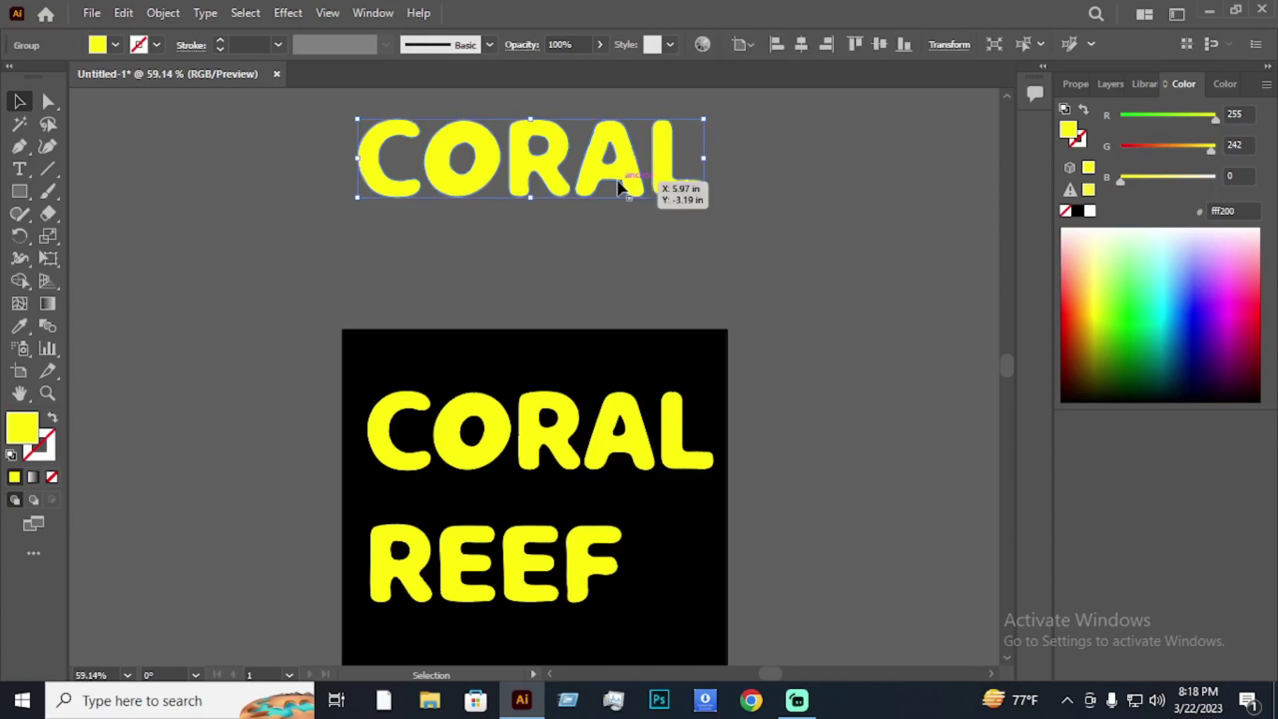
key("ctrl+r")
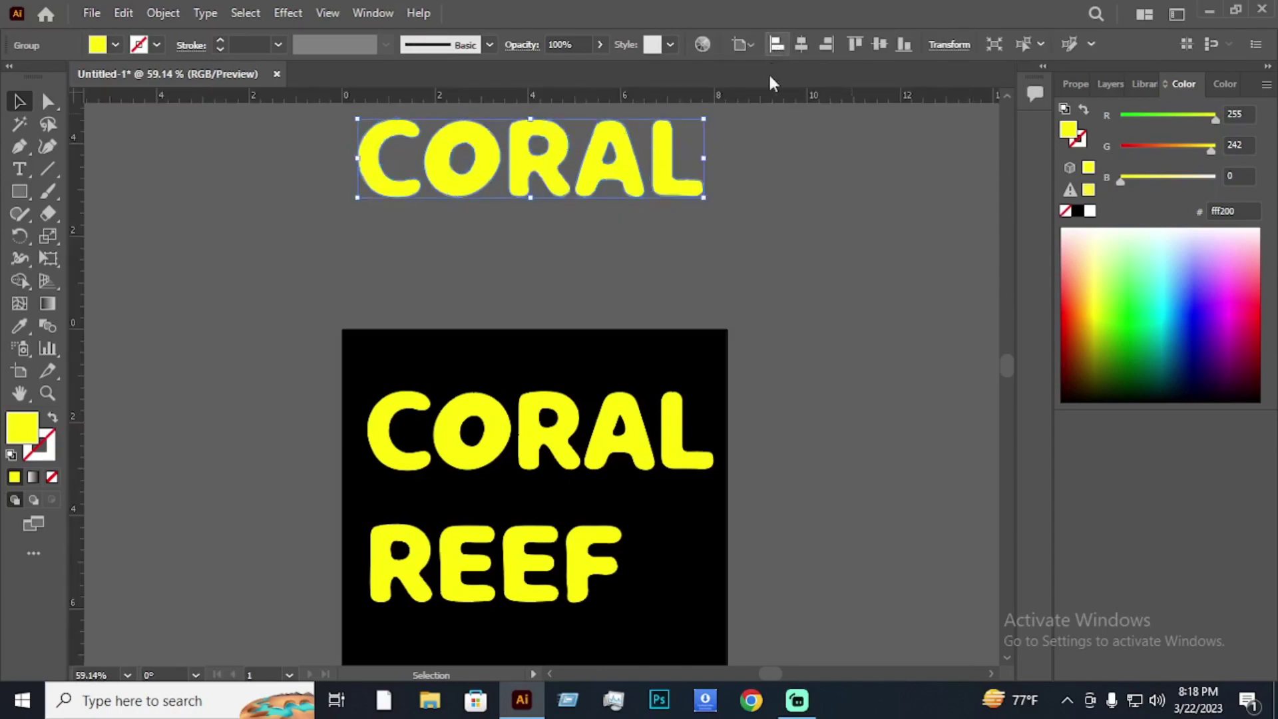
Move the CORAL copy down slightly and ungroup its letters.
left_click_drag(551, 171, 551, 226)
left_click(776, 209)
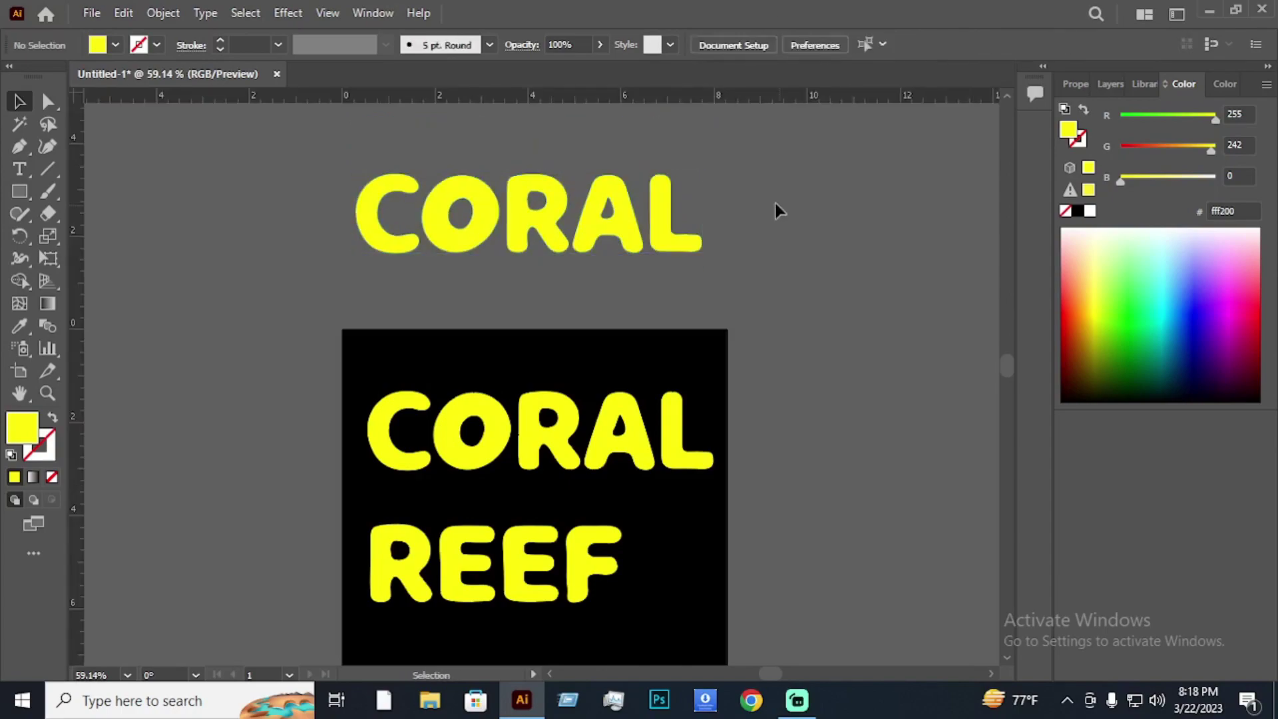
left_click(461, 229)
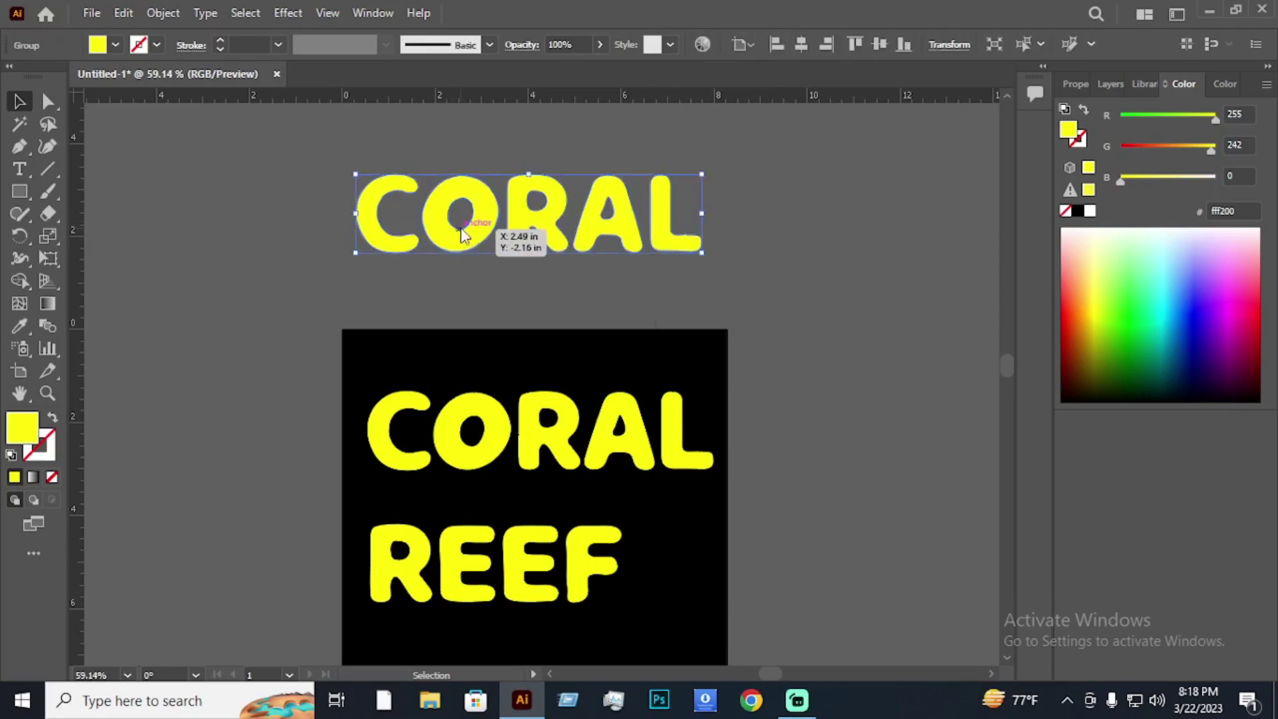
right_click(461, 229)
left_click(550, 384)
left_click(820, 243)
Release the O's compound path and unite it into a solid shape with Pathfinder.
left_click(480, 230)
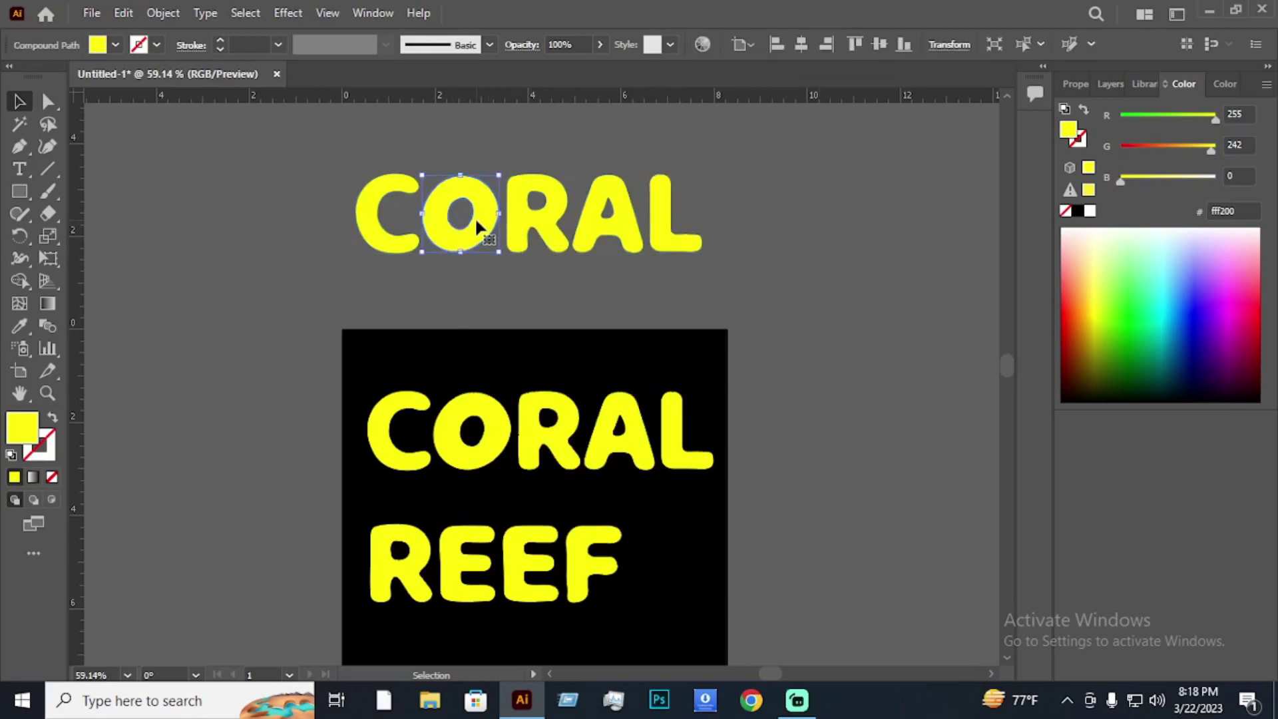
right_click(477, 221)
left_click(587, 358)
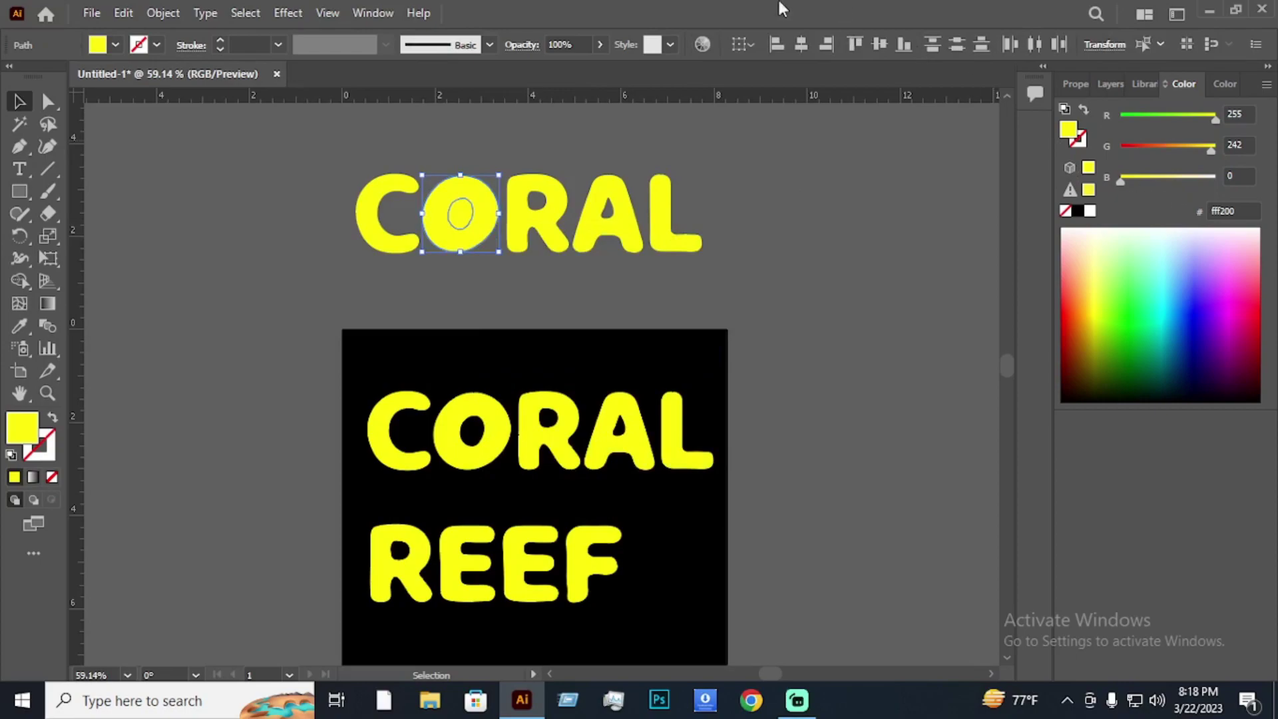
left_click(373, 13)
left_click(443, 672)
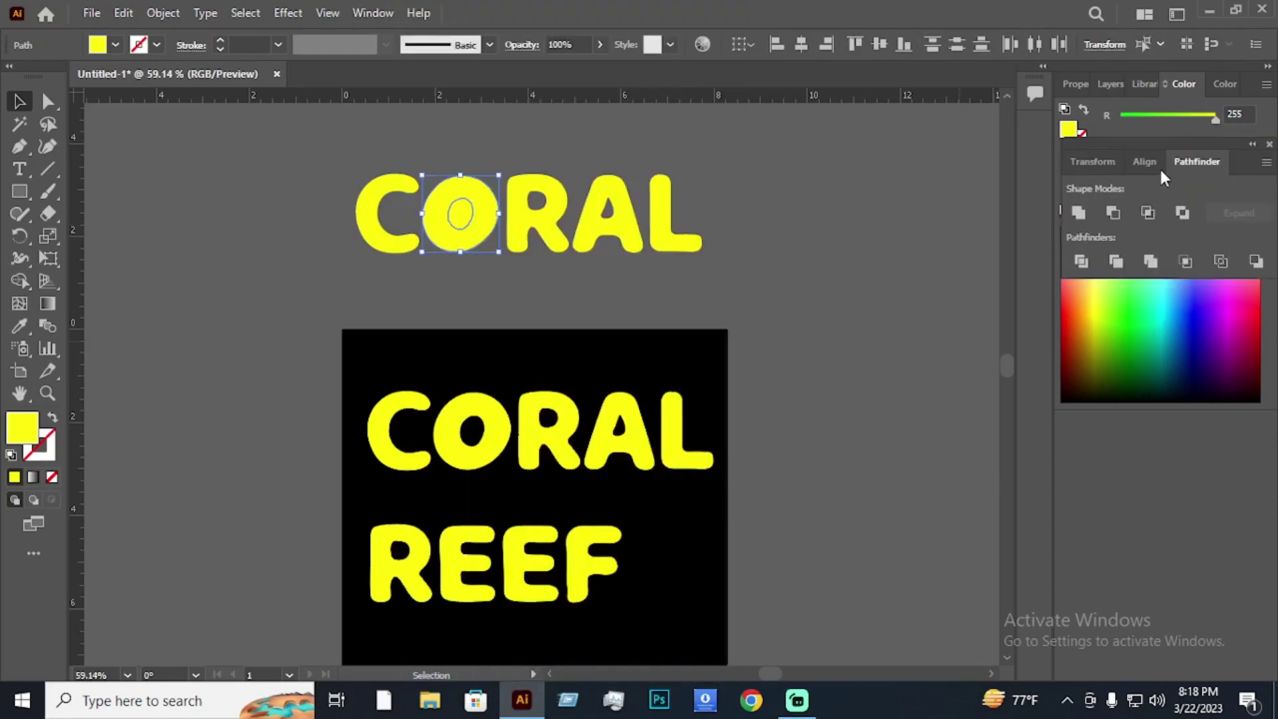
left_click_drag(1158, 138, 871, 111)
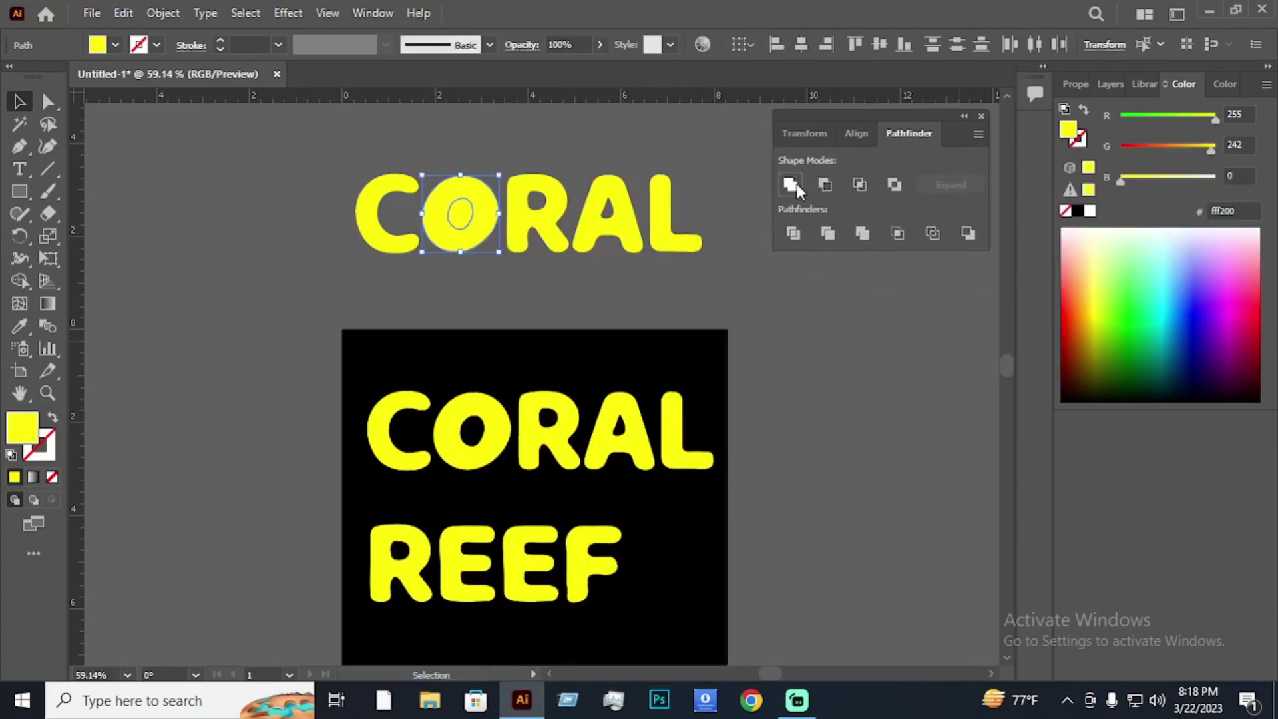
left_click(791, 183)
left_click(533, 238)
Fill the R and A holes the same way, then select all CORAL letters.
left_click(527, 207)
right_click(529, 212)
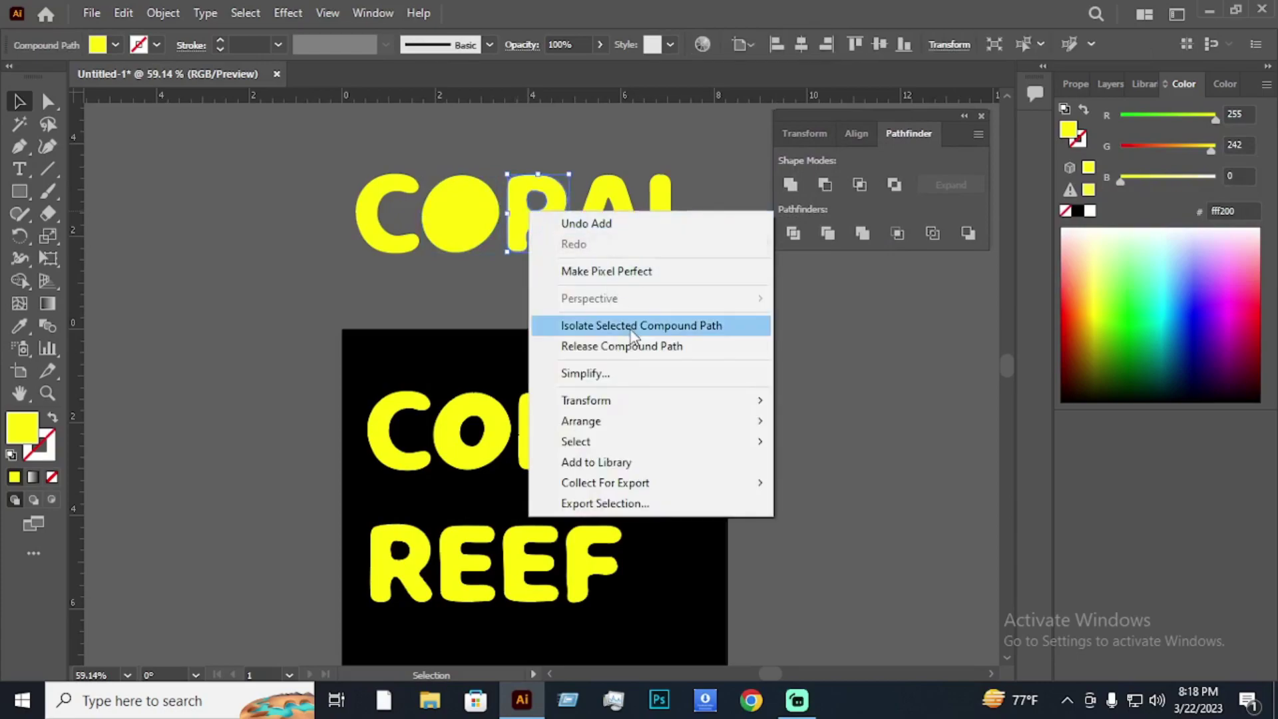
left_click(633, 345)
left_click(792, 184)
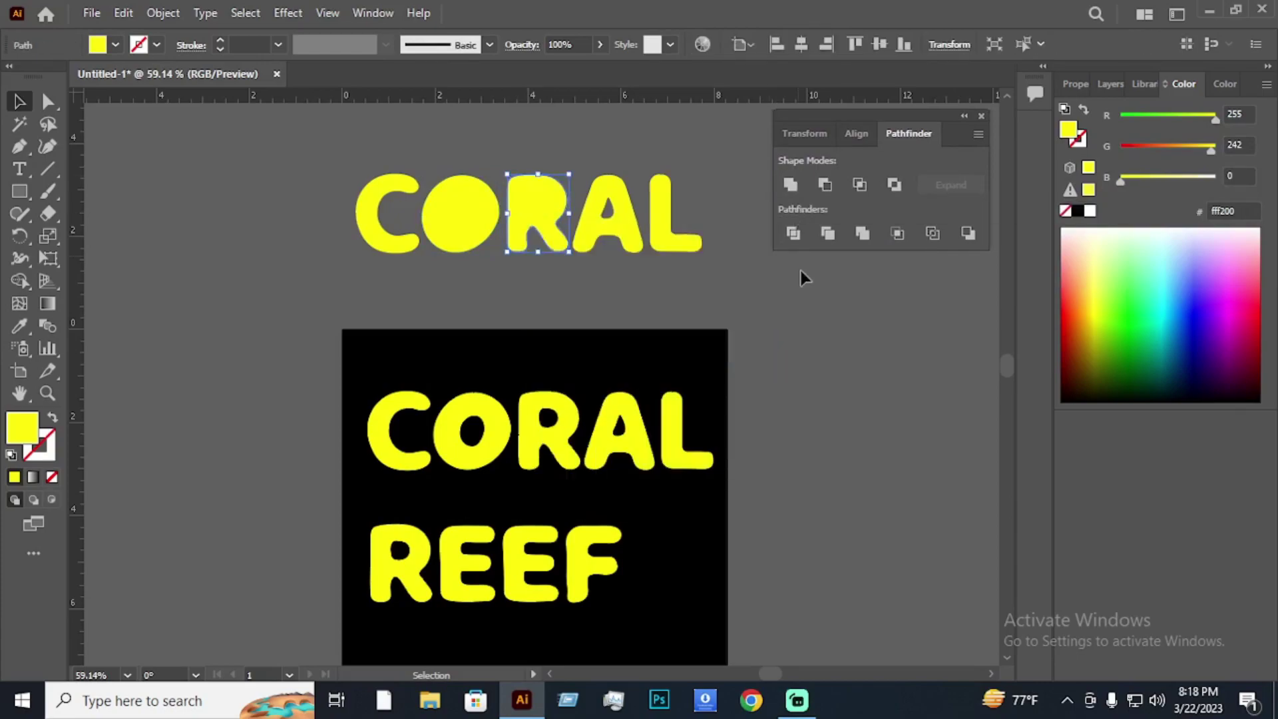
left_click(613, 230)
right_click(629, 231)
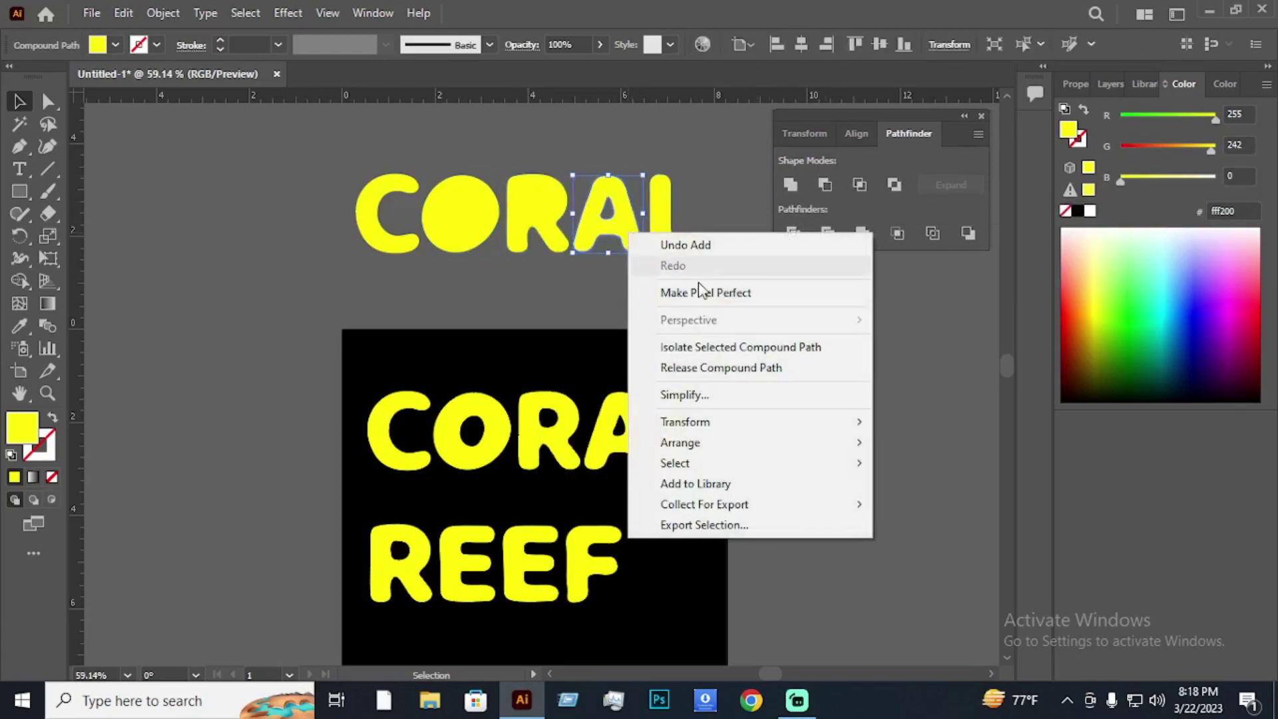
left_click(740, 365)
left_click(791, 184)
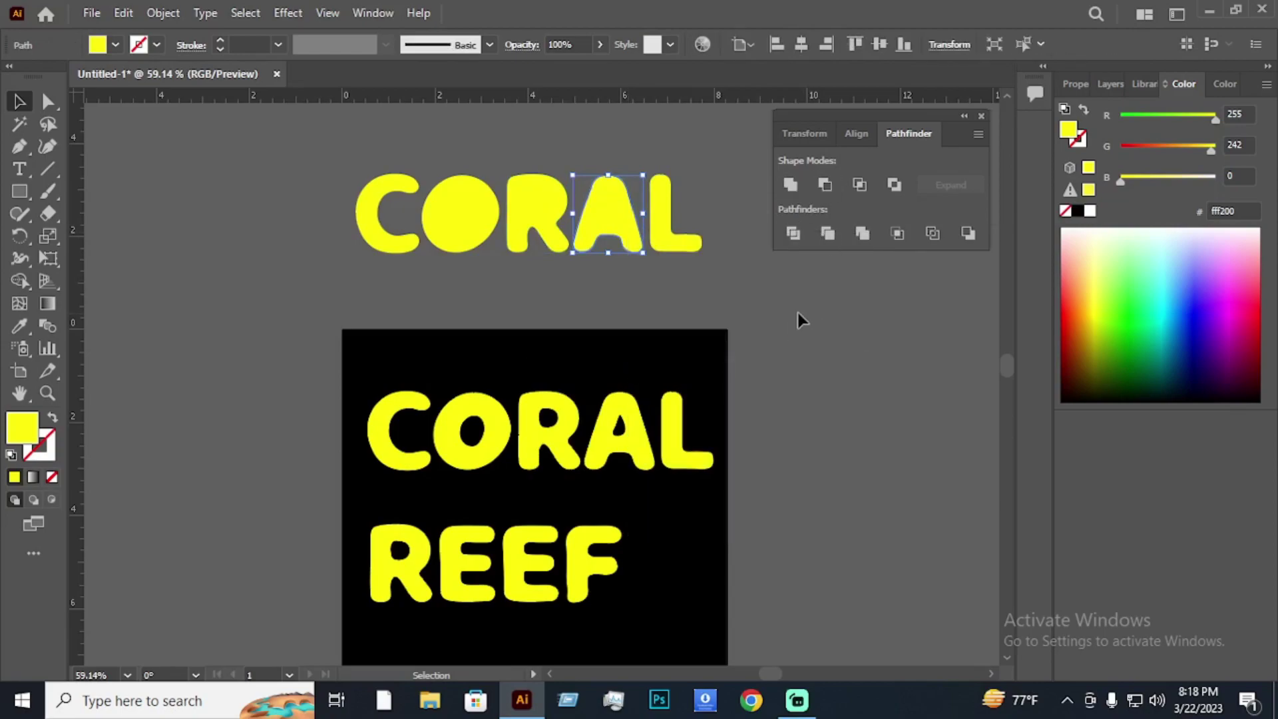
left_click(798, 313)
key("ctrl+a")
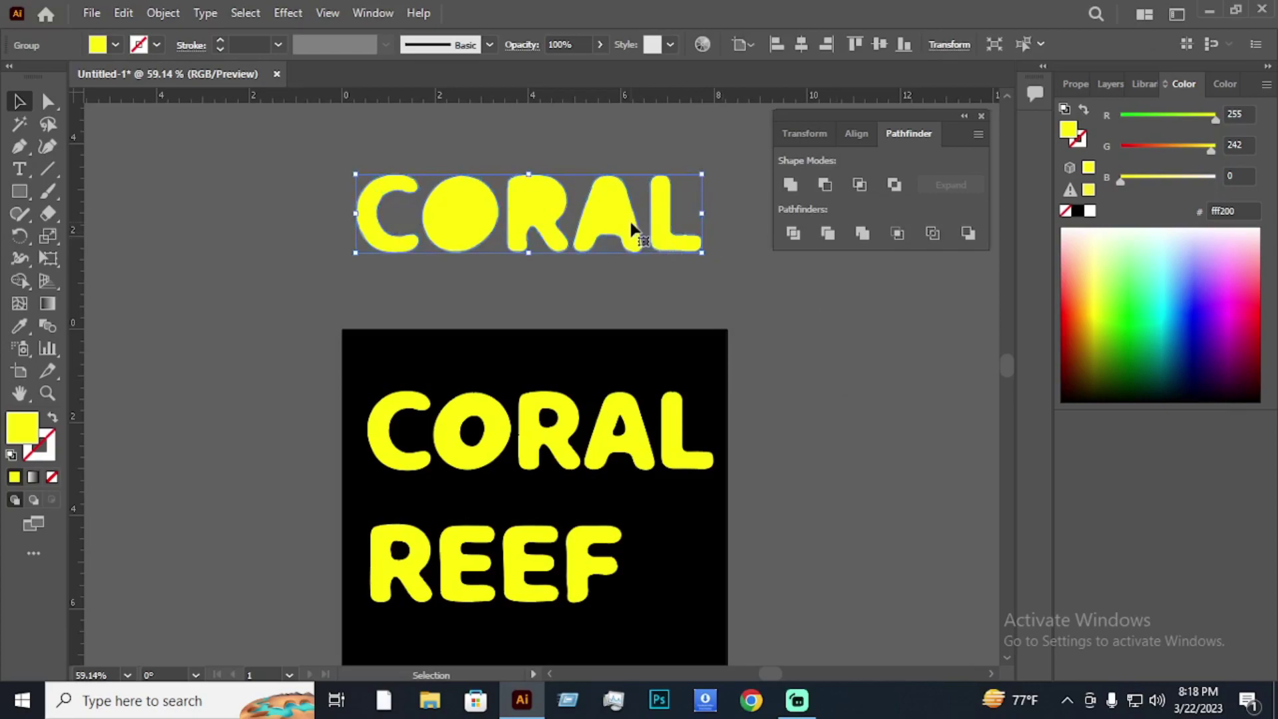
Divide the CORAL copy along the horizontal guide and ungroup the pieces.
left_click_drag(969, 120, 918, 261)
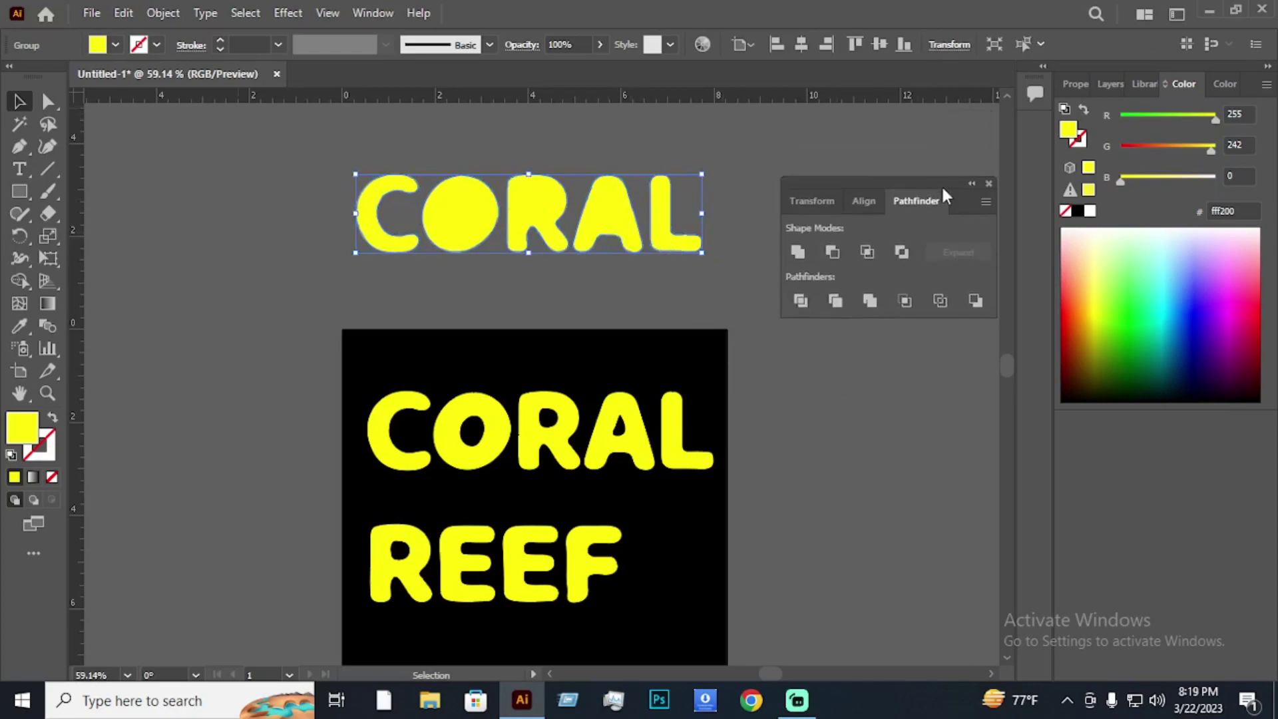
left_click(796, 128)
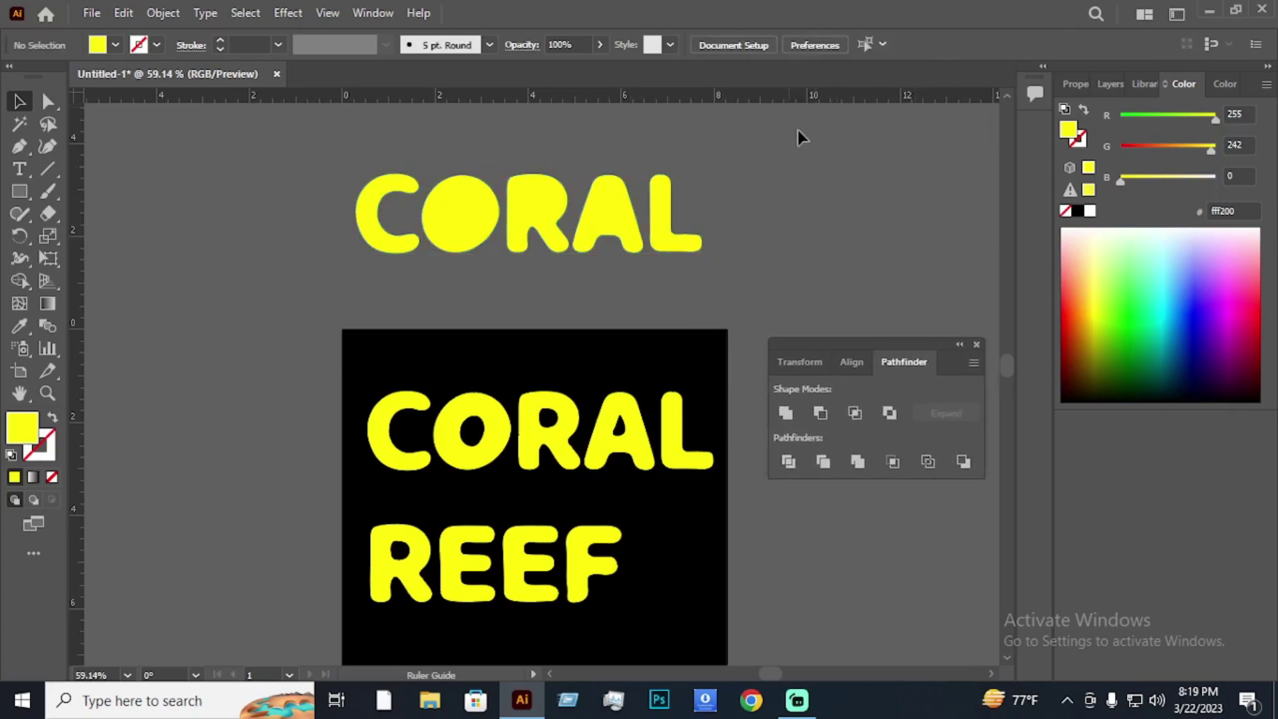
left_click(800, 197)
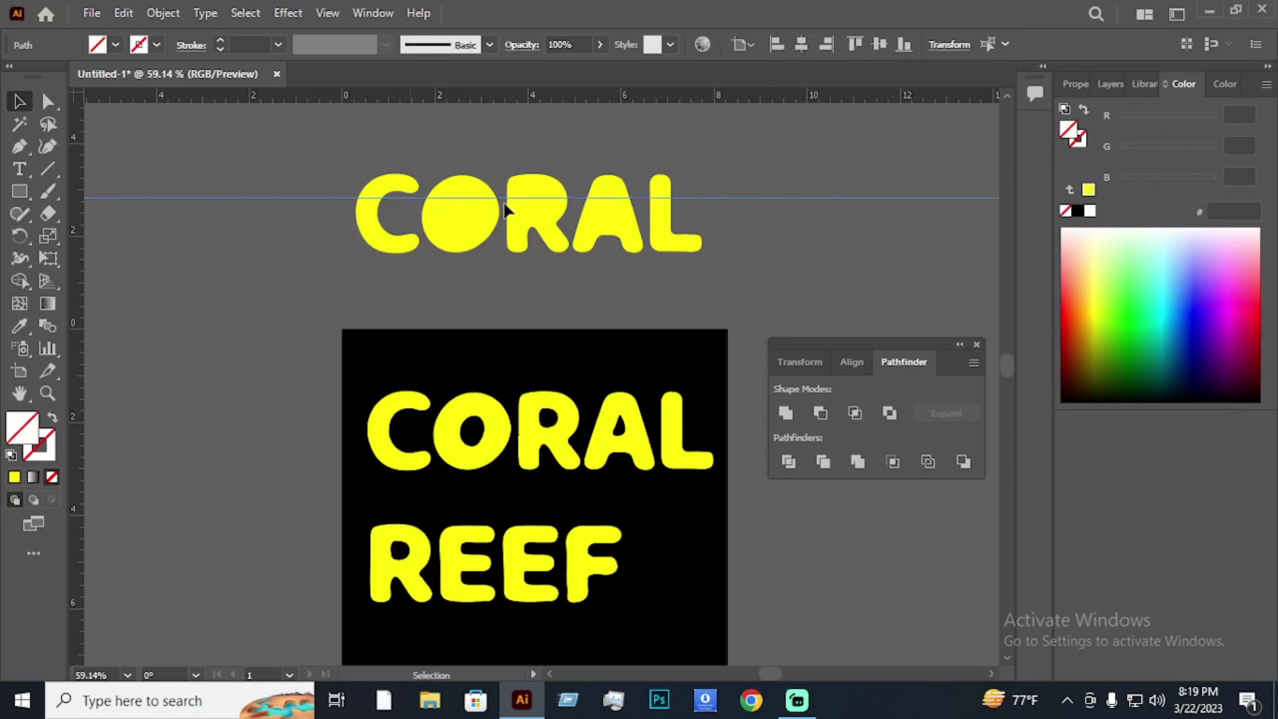
left_click_drag(723, 281, 723, 281)
left_click(789, 463)
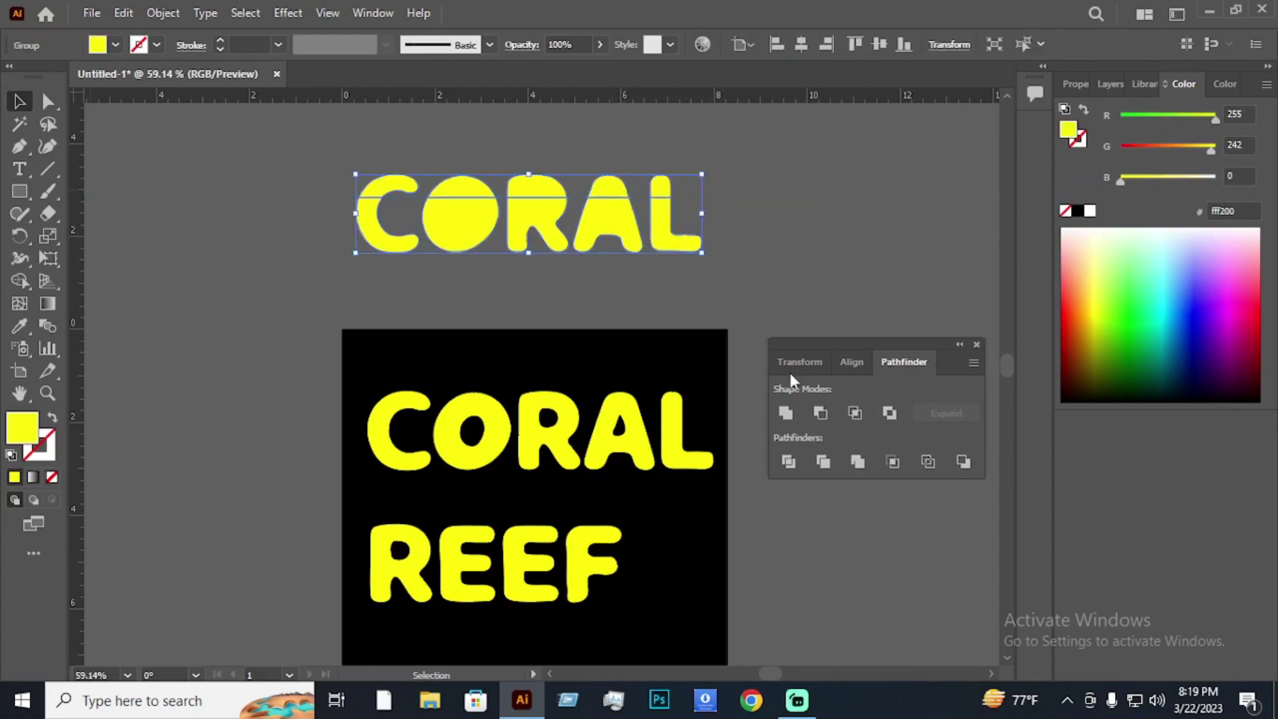
right_click(717, 230)
left_click(733, 389)
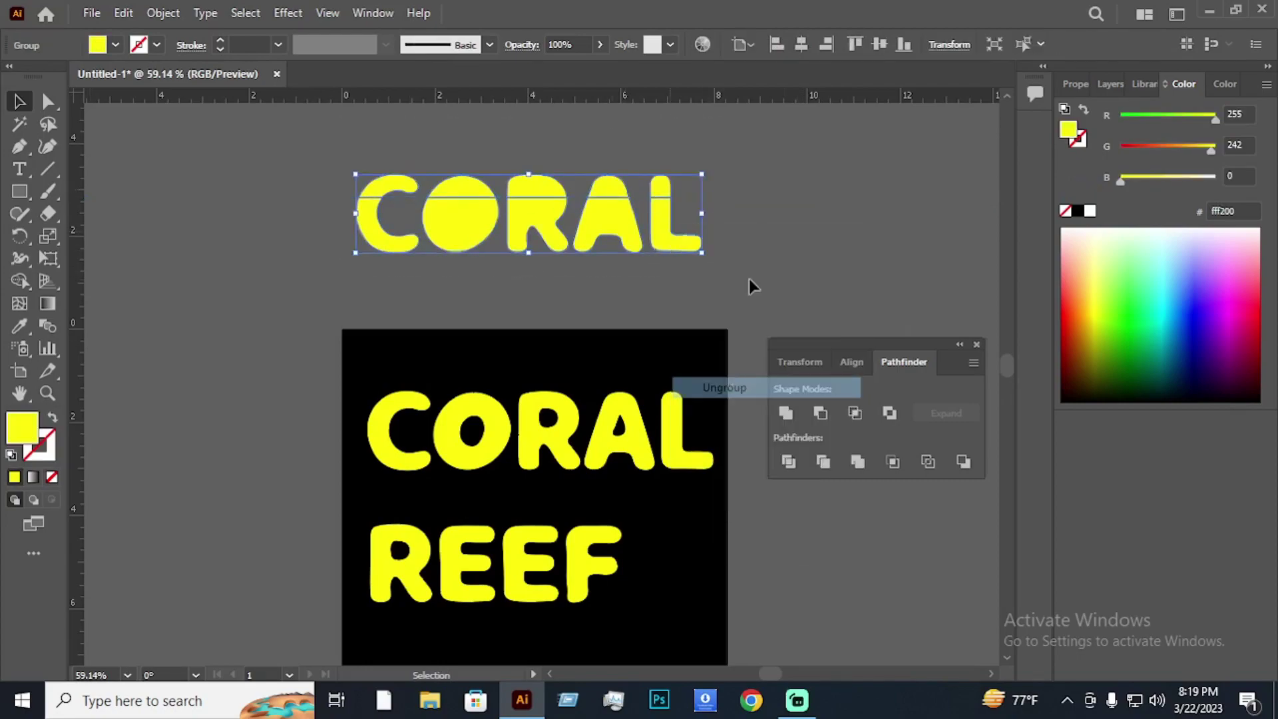
left_click(785, 208)
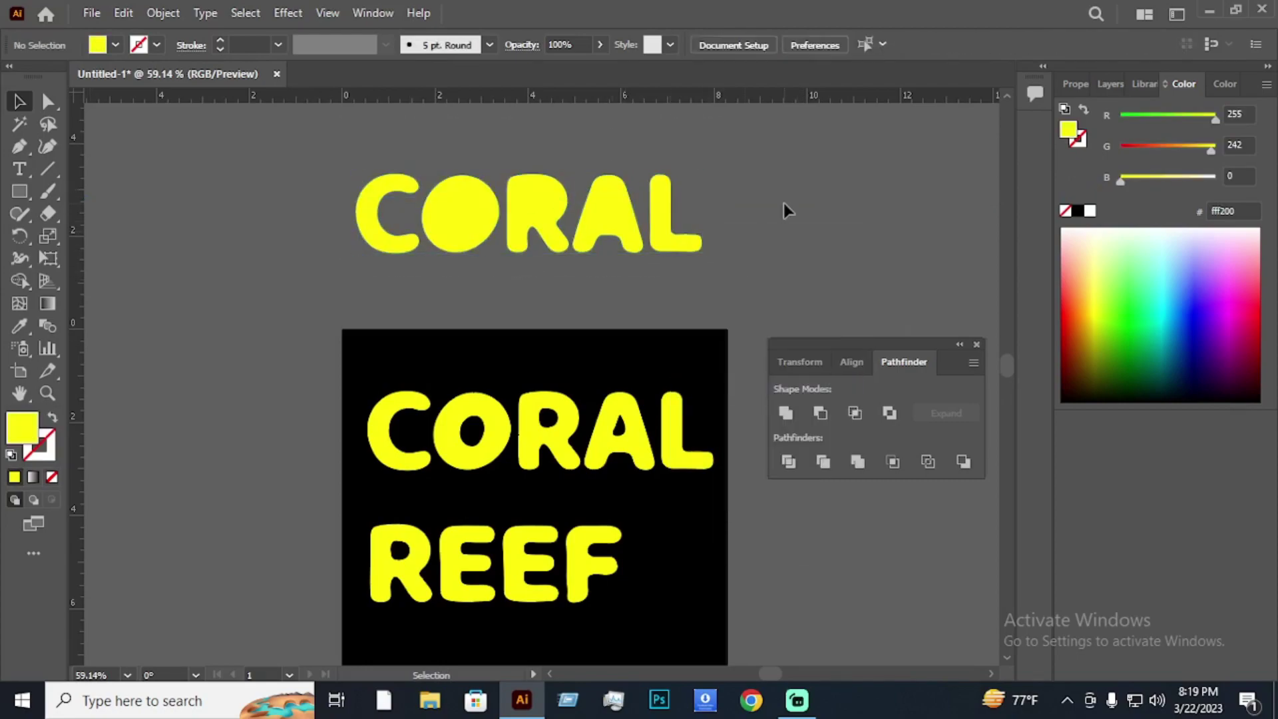
Lift the top slices of C, O, R, A and L above the letters, then select the lower slices.
left_click(391, 191)
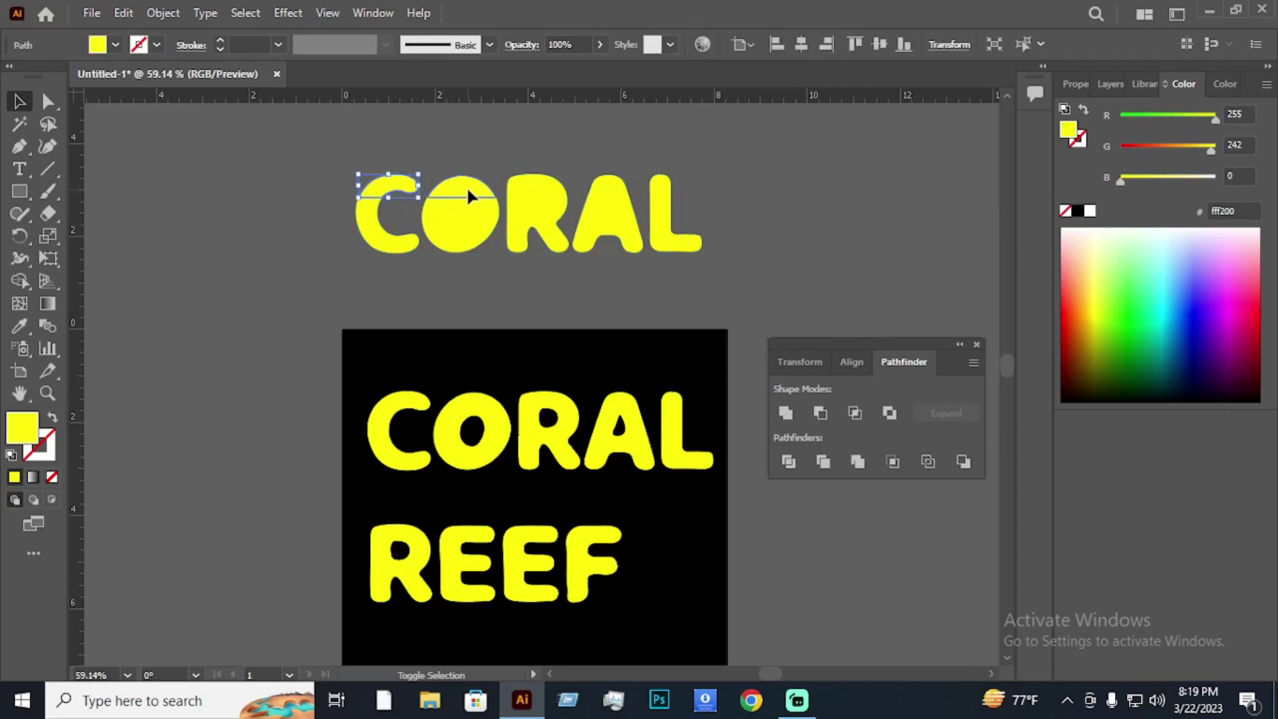
left_click(466, 186, "shift")
left_click(539, 190, "shift")
left_click(609, 186, "shift")
left_click(663, 198, "shift")
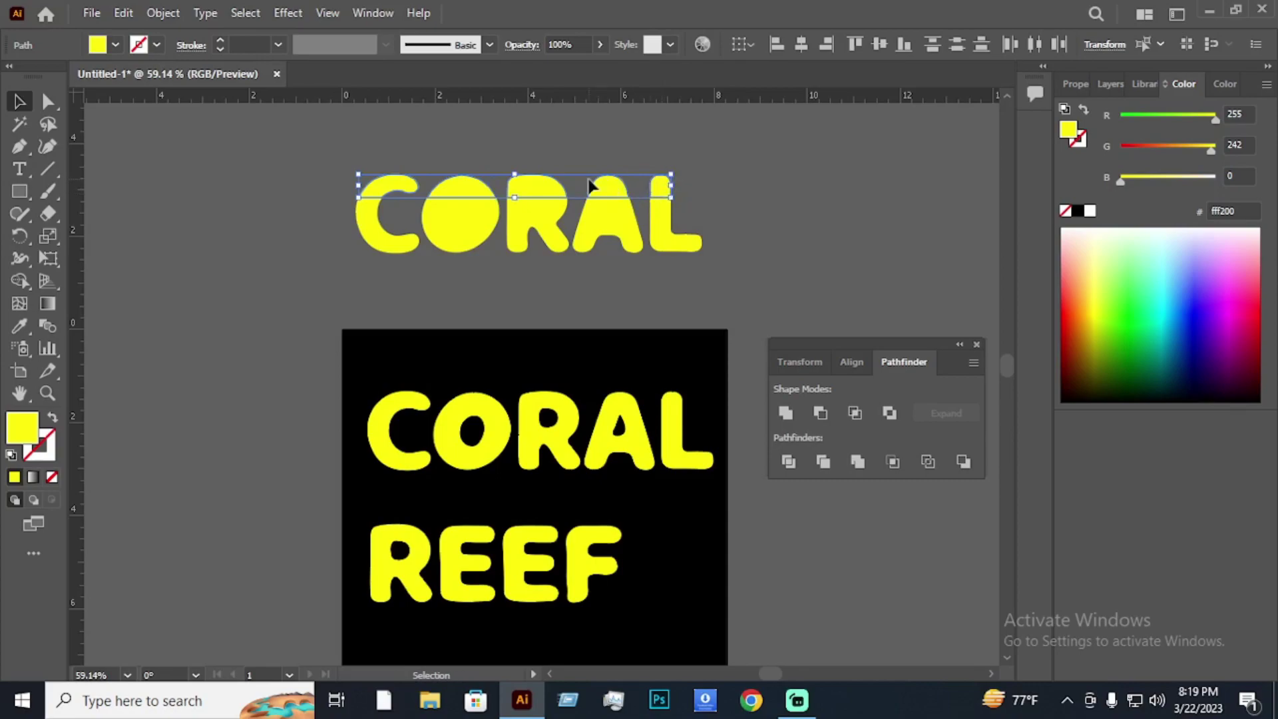
key("a")
left_click_drag(543, 184, 543, 151)
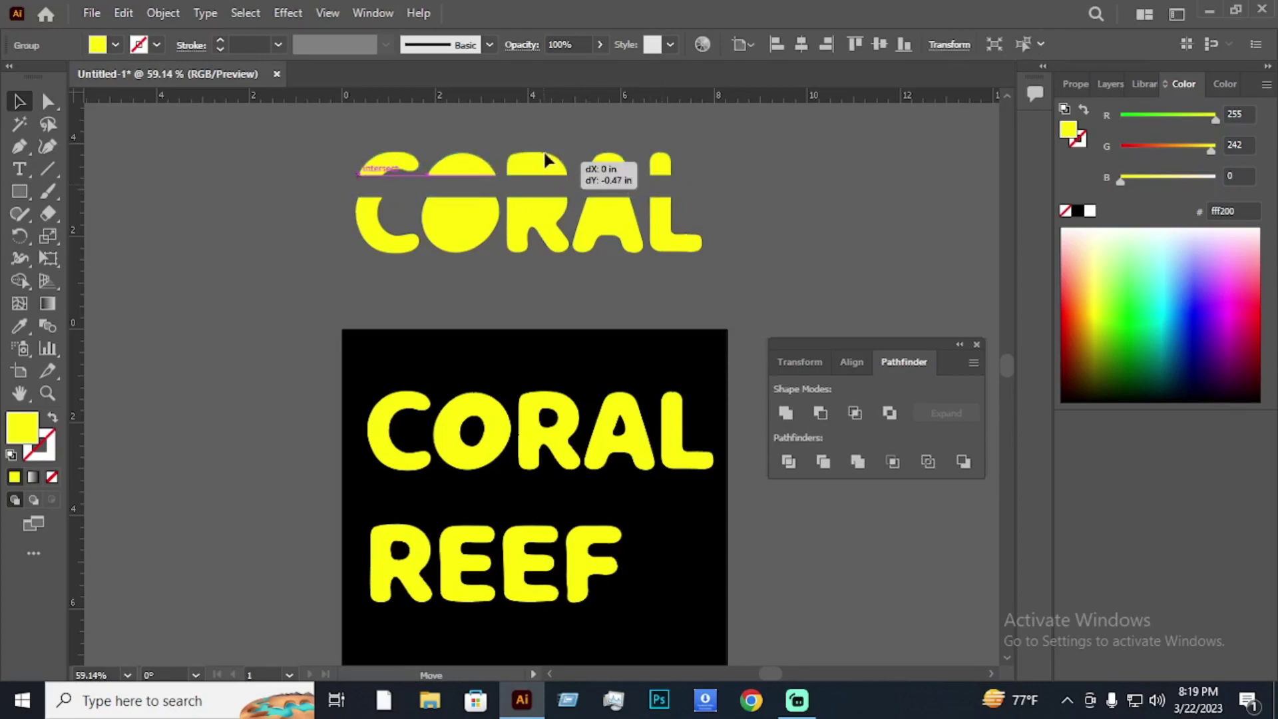
left_click(494, 287)
left_click_drag(693, 287, 701, 282)
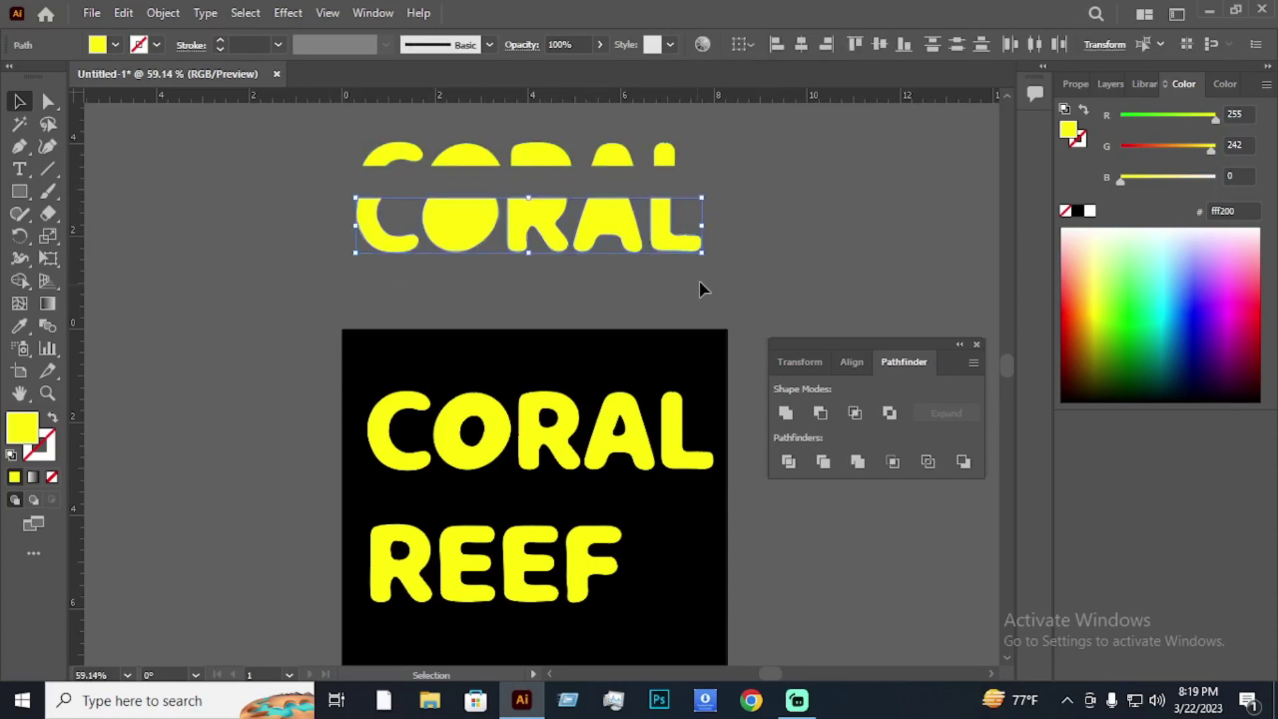
Copy a coral reef image from the Chrome search results.
scroll(742, 456, "down", 1)
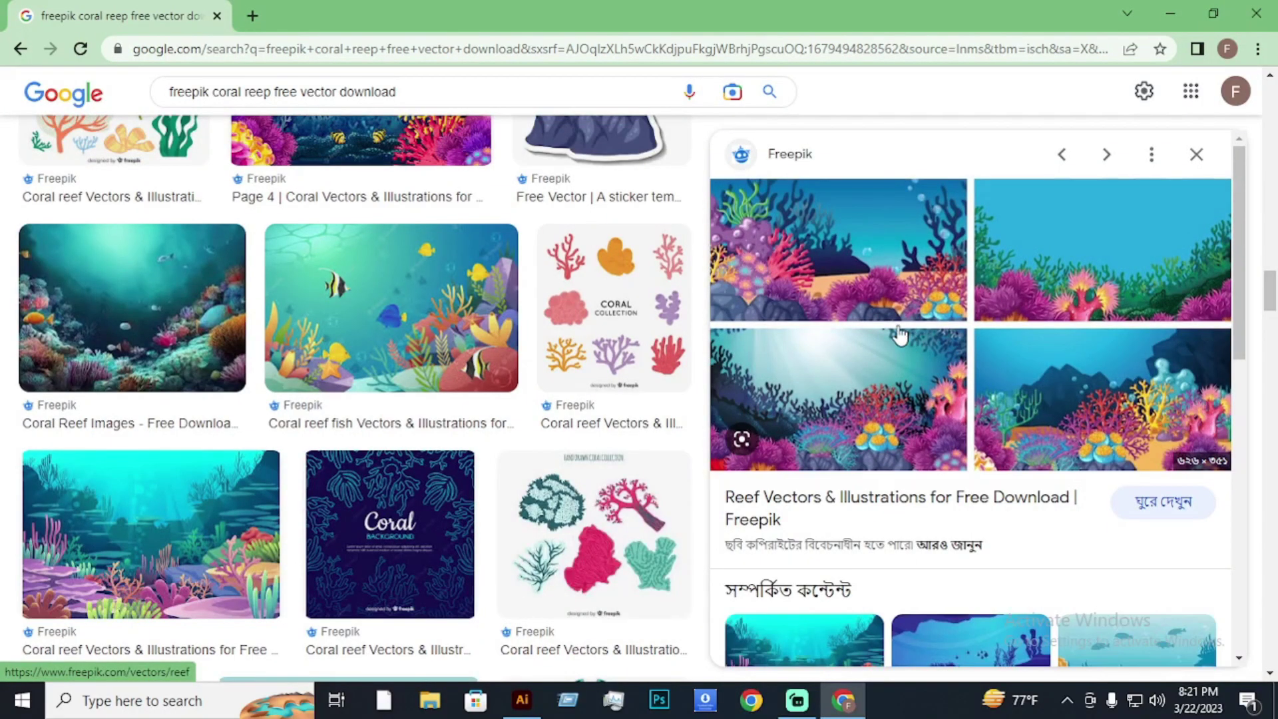
right_click(890, 317)
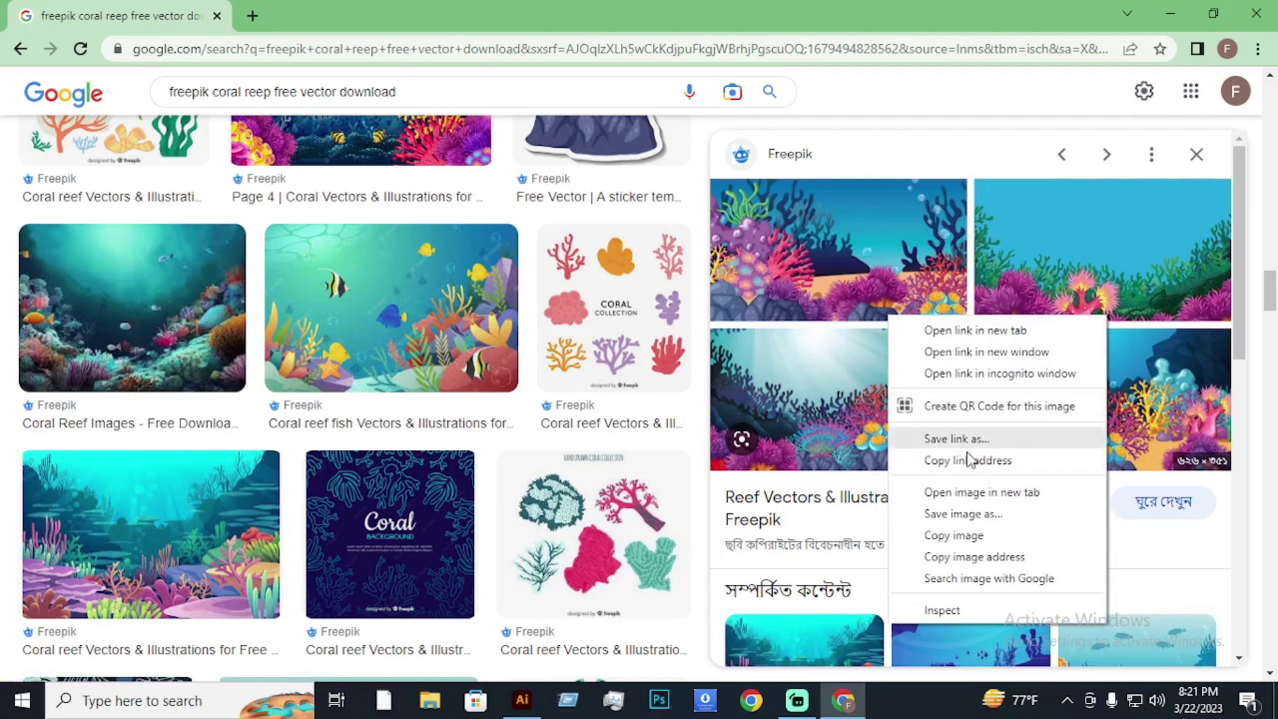
left_click(988, 536)
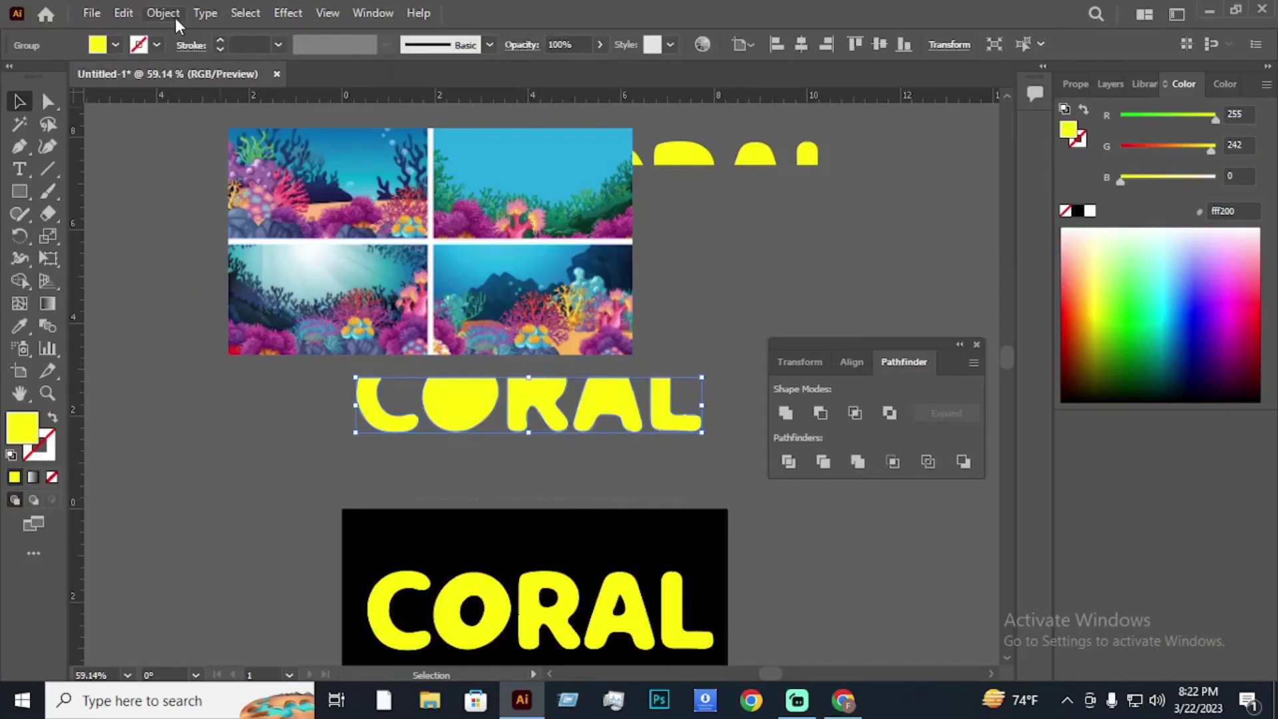
Make the lower CORAL slices one compound path and bring it in front of the coral image.
left_click(175, 19)
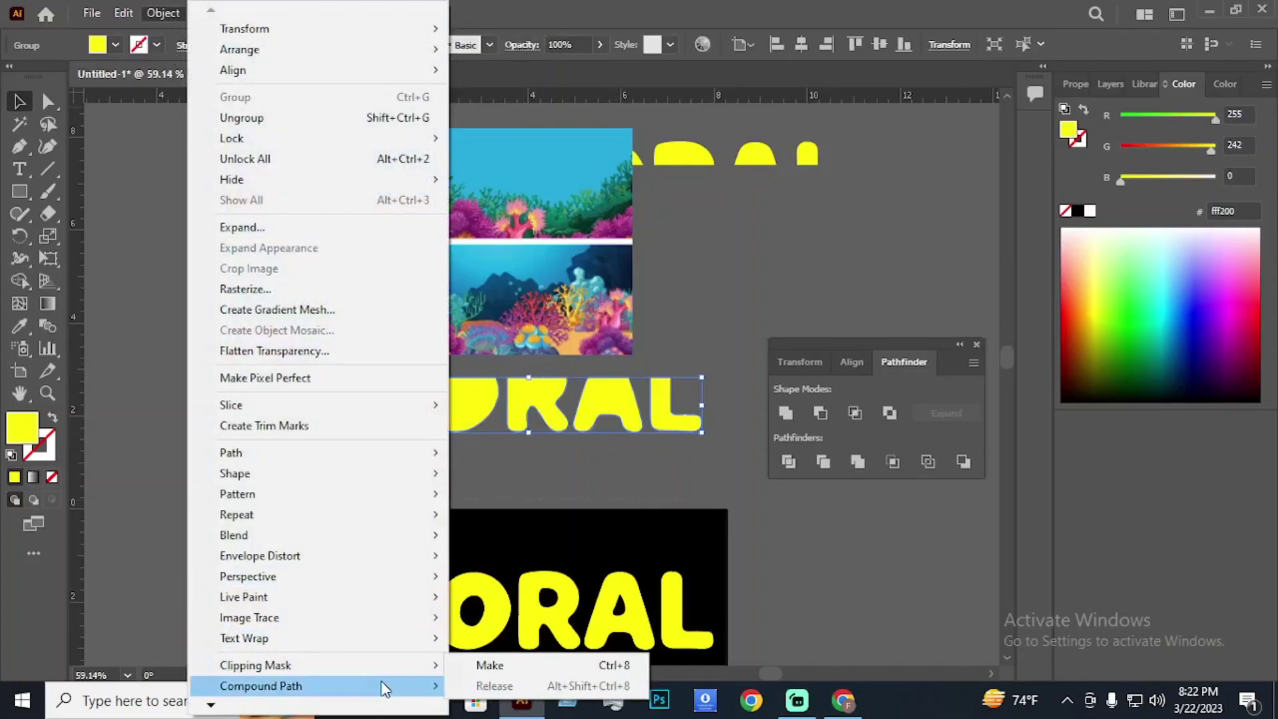
left_click(486, 661)
left_click_drag(533, 405, 464, 238)
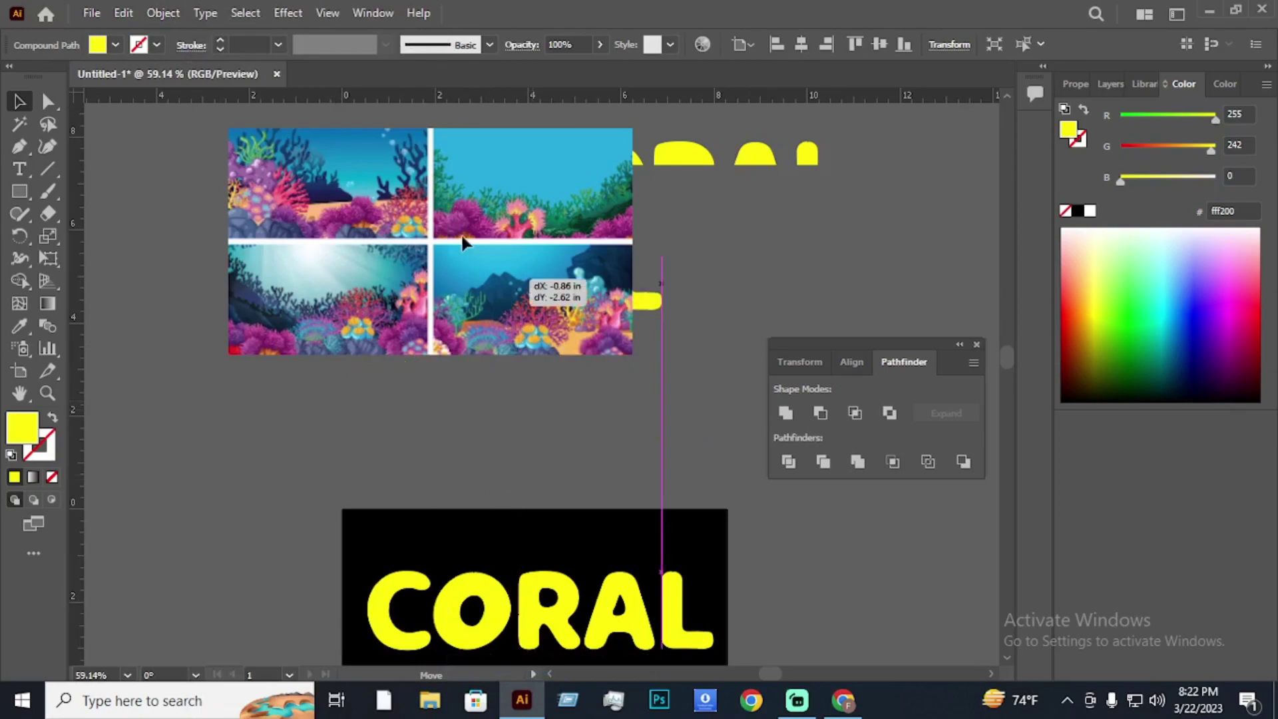
right_click(464, 239)
left_click(765, 444)
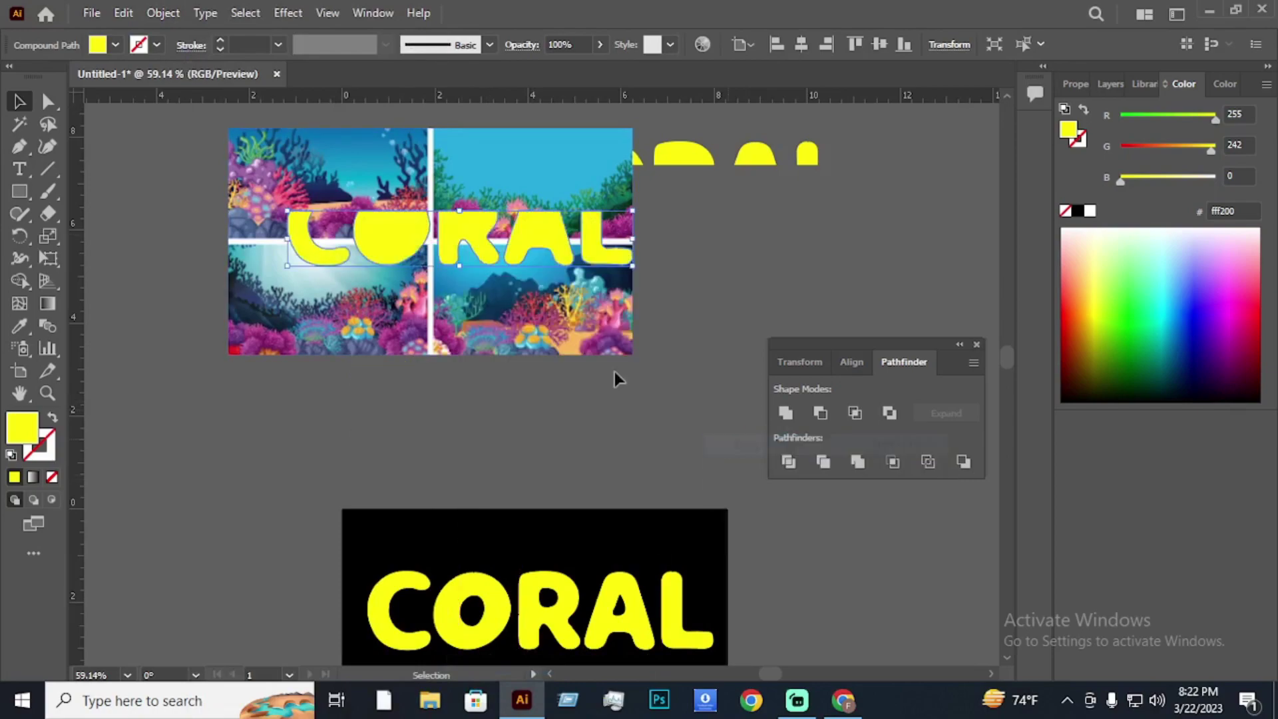
Position the CORAL shape over the lower coral reef images.
mouse_move(475, 244)
left_mouse_down()
mouse_move(451, 219)
mouse_move(476, 213)
left_mouse_up()
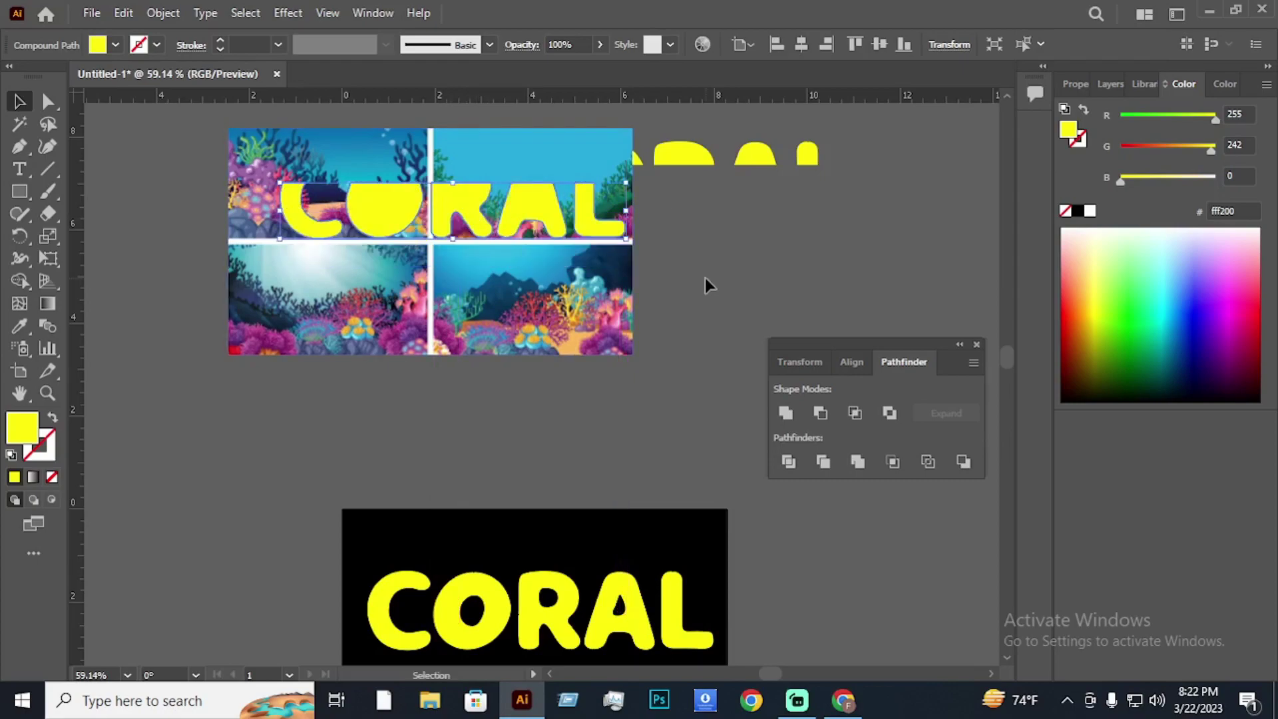
key("Right")
key("Right")
key("Right")
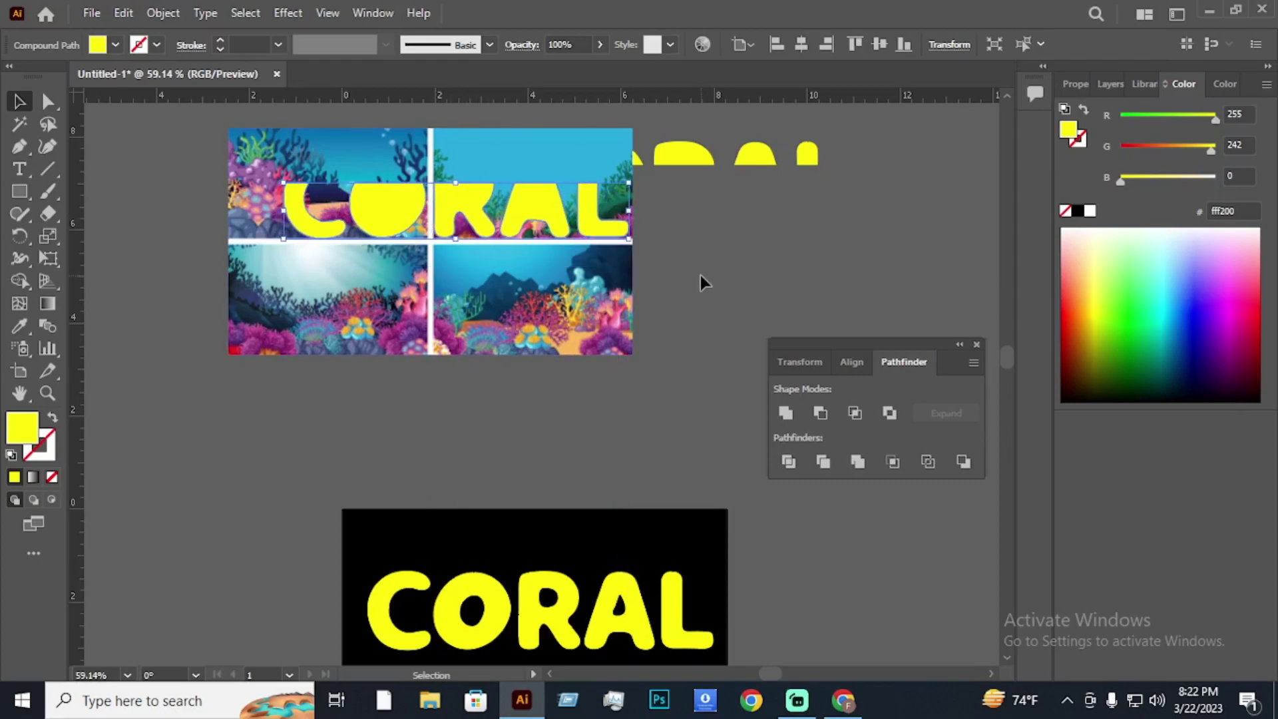
key("Right")
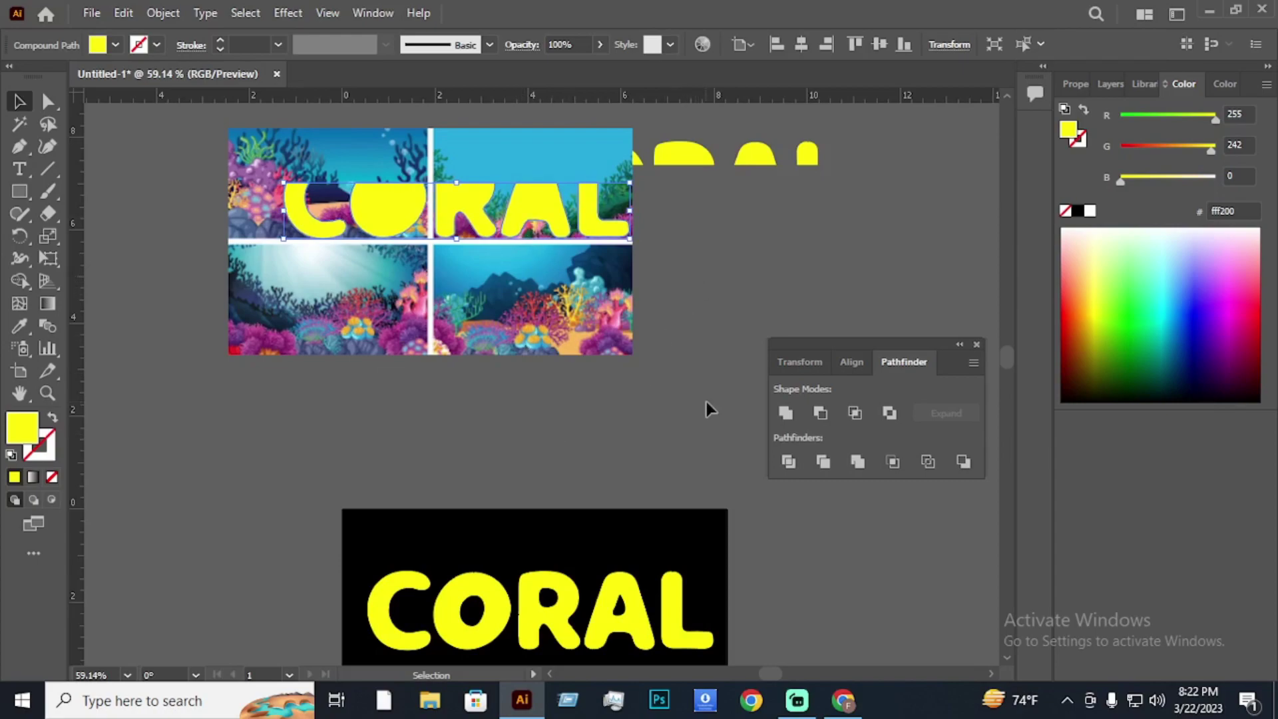
key("Down")
key("Down")
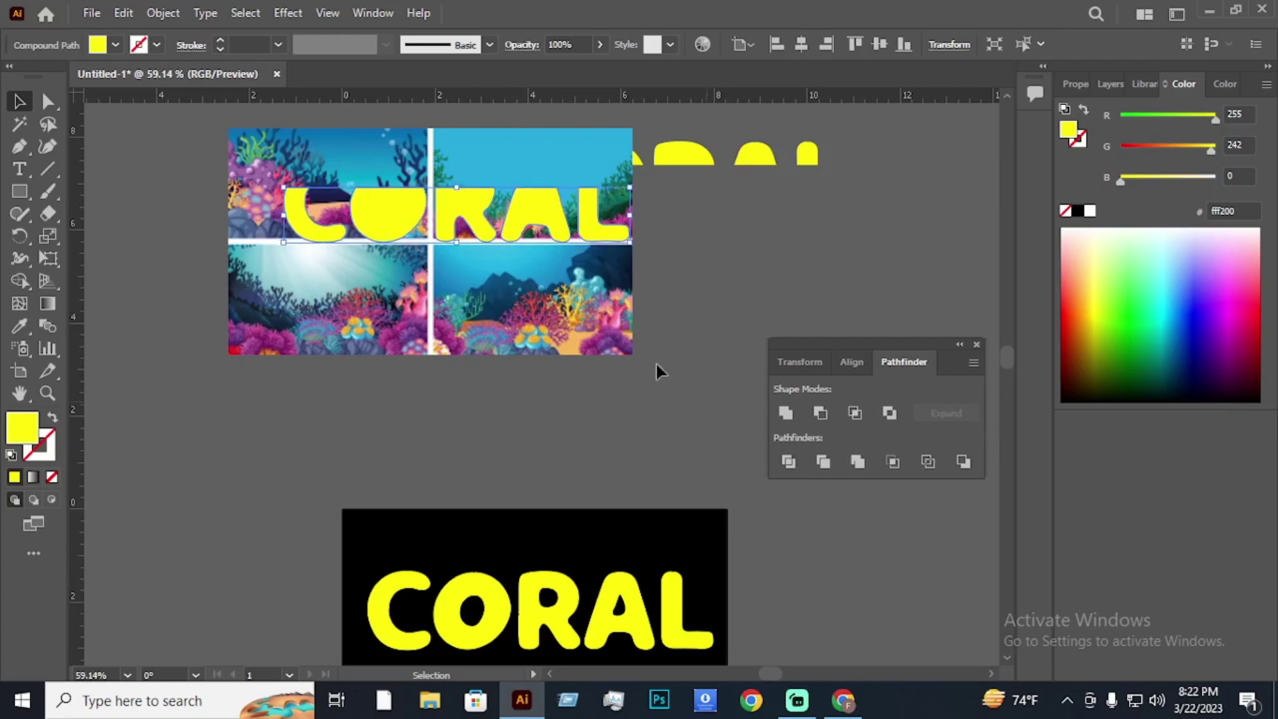
left_click(572, 402)
left_click_drag(526, 231, 528, 332)
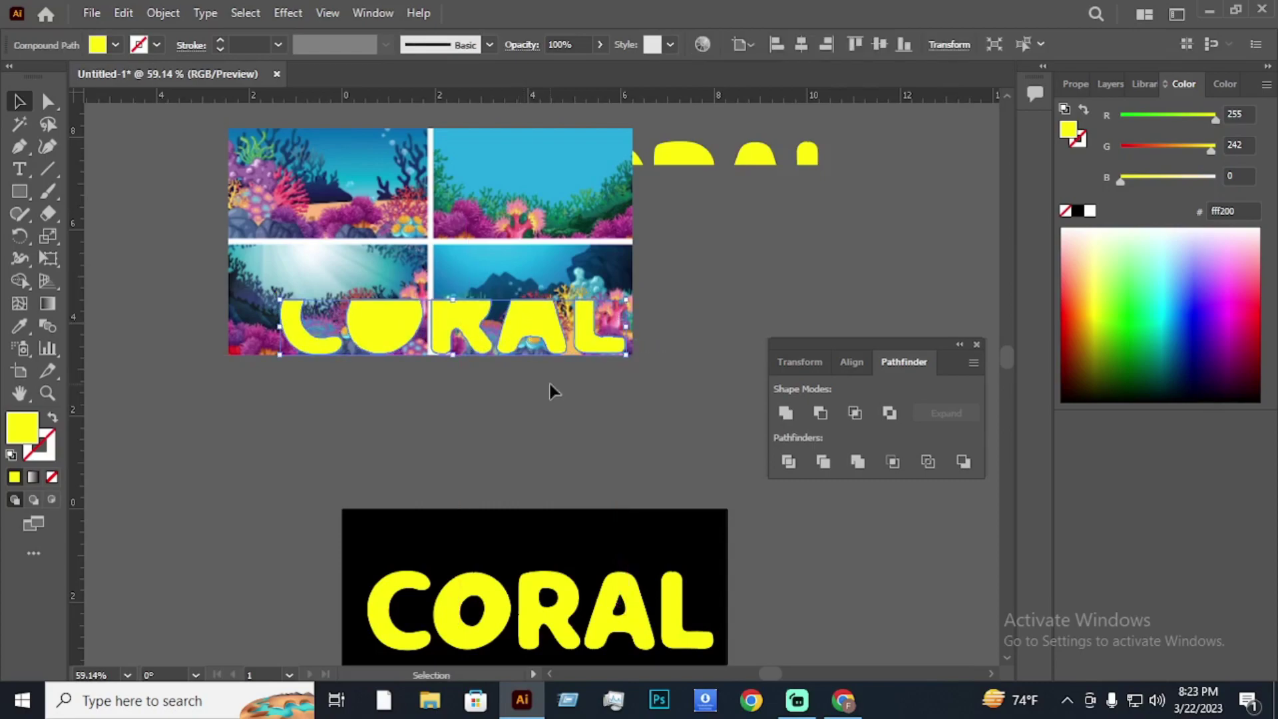
key("Right")
key("Right")
key("Right")
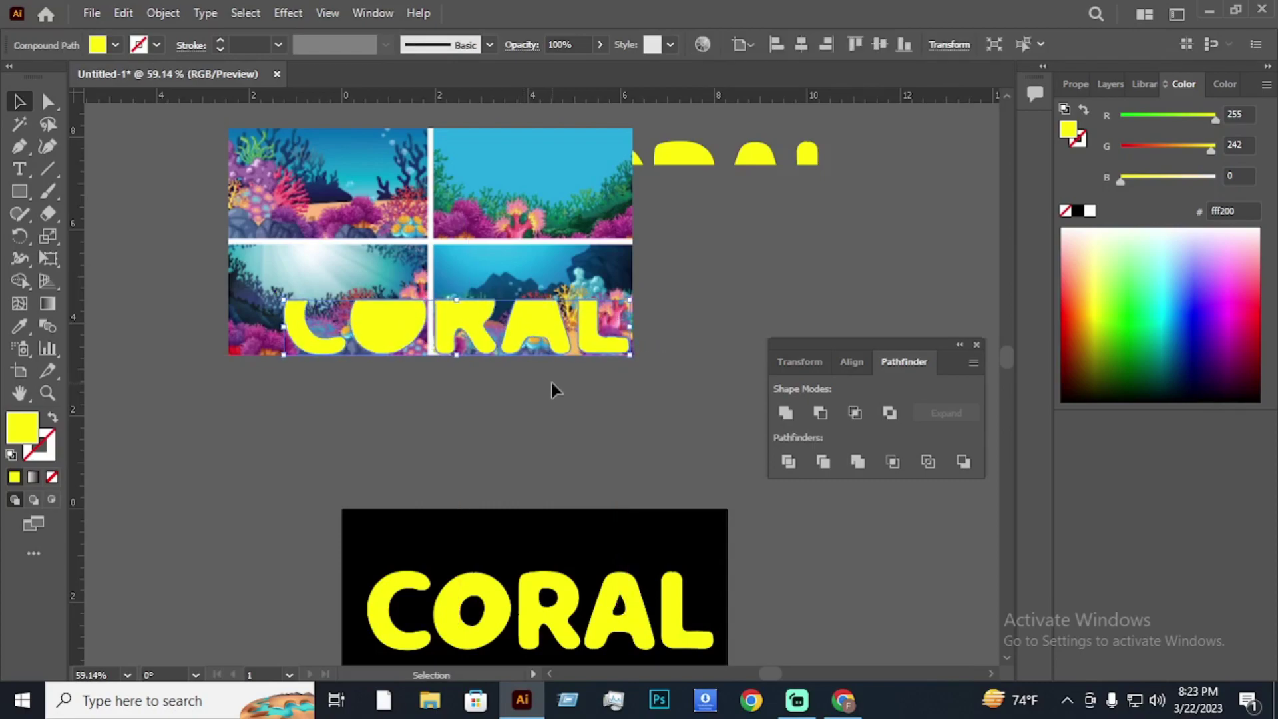
key("Right")
key("Right")
key("Right")
key("Right")
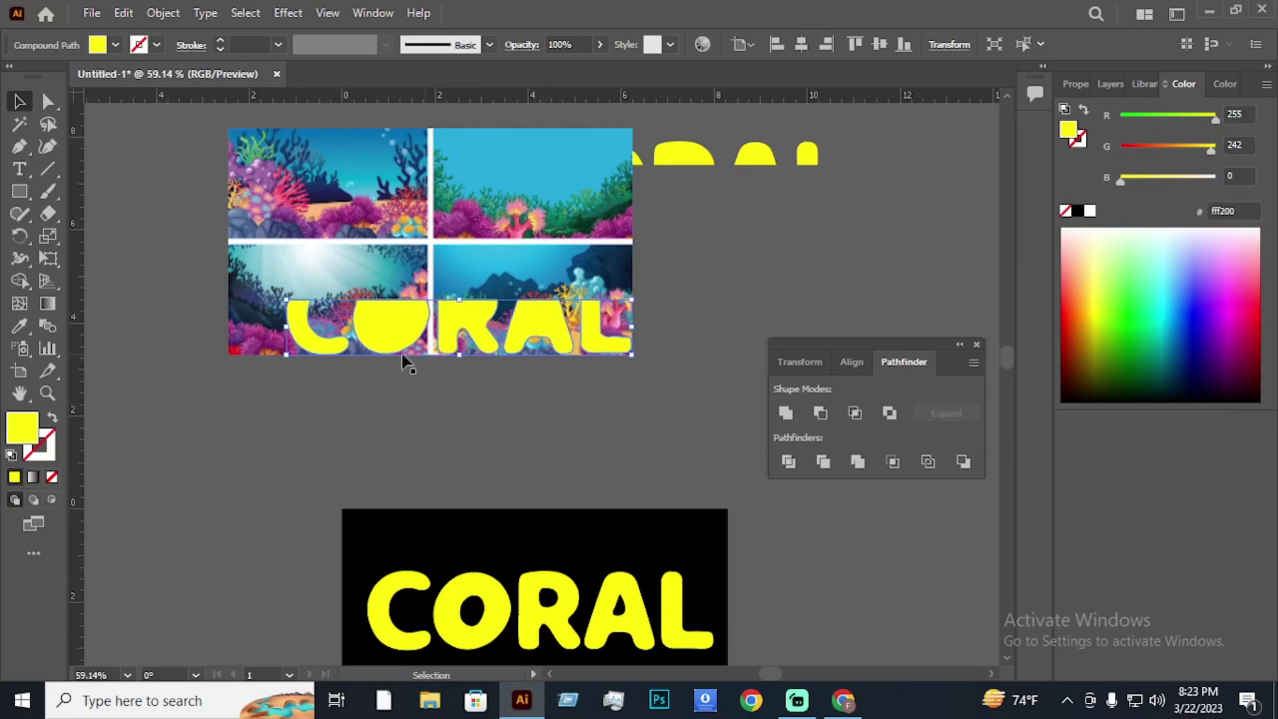
Move the yellow top slices aside and select the coral images with the CORAL shape.
left_click_drag(174, 154, 625, 402)
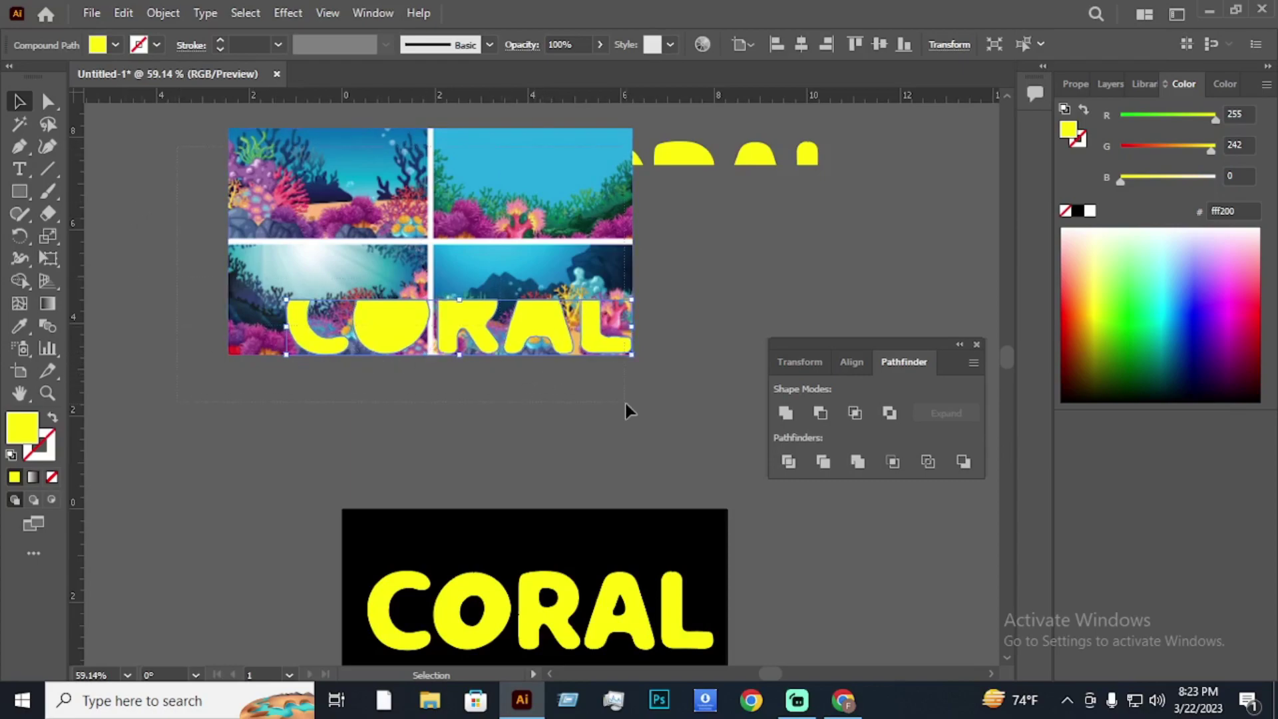
left_click(920, 191)
left_click_drag(807, 160, 981, 217)
left_click_drag(665, 350, 582, 322)
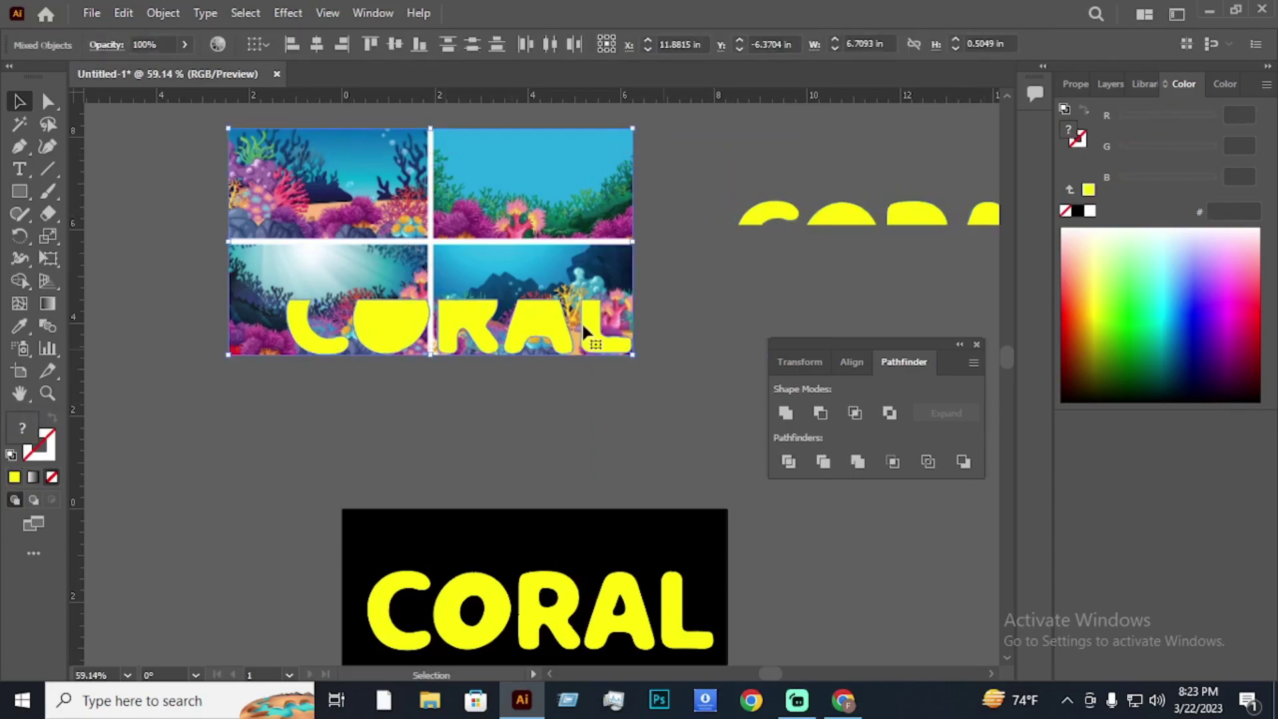
right_click(560, 311)
Clip the coral image to the CORAL letters and place the yellow letter tops above them.
left_click(638, 475)
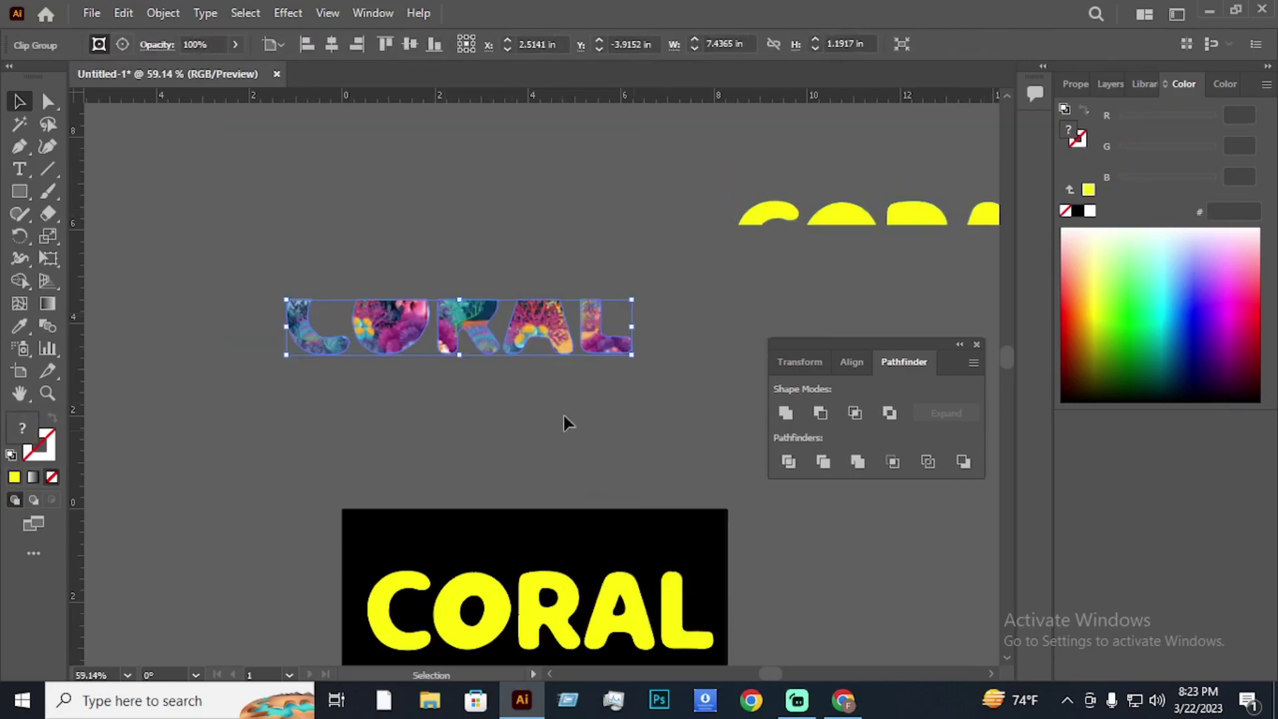
mouse_move(894, 215)
left_mouse_down()
mouse_move(482, 269)
mouse_move(562, 311)
left_mouse_up()
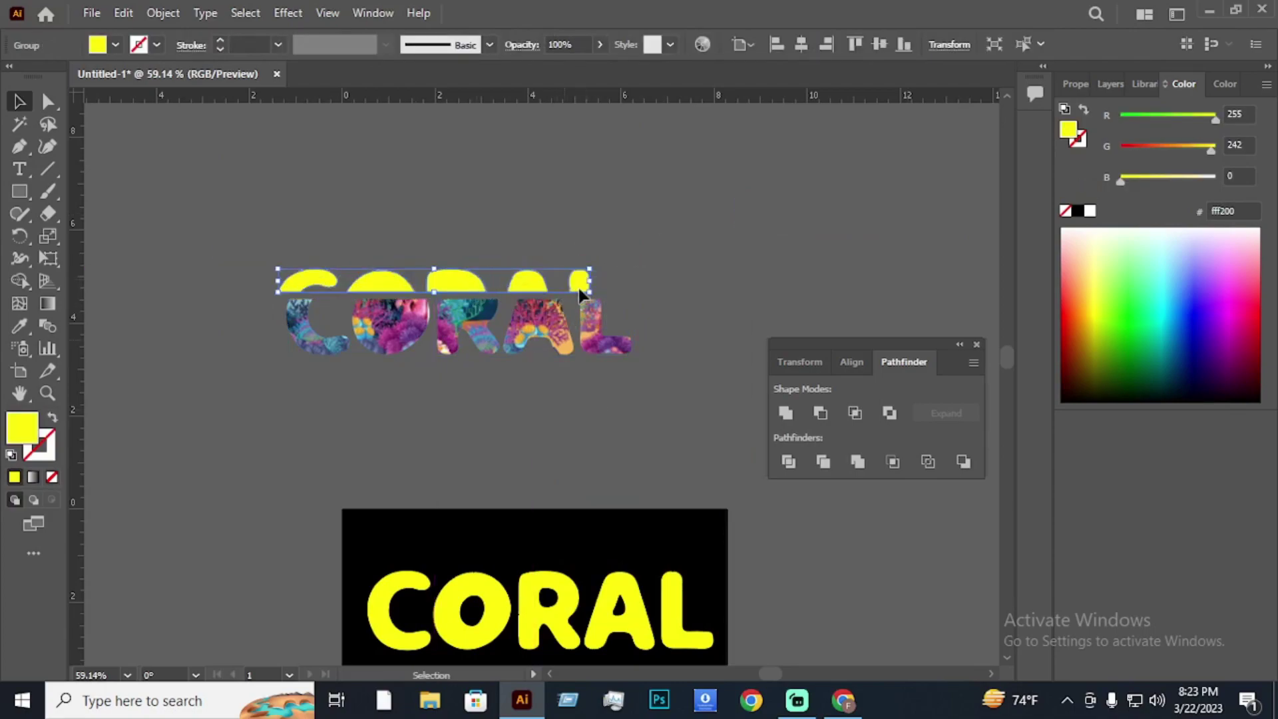
key("Right")
key("Right")
key("Right")
key("Right")
key("Right")
key("Right")
key("Right")
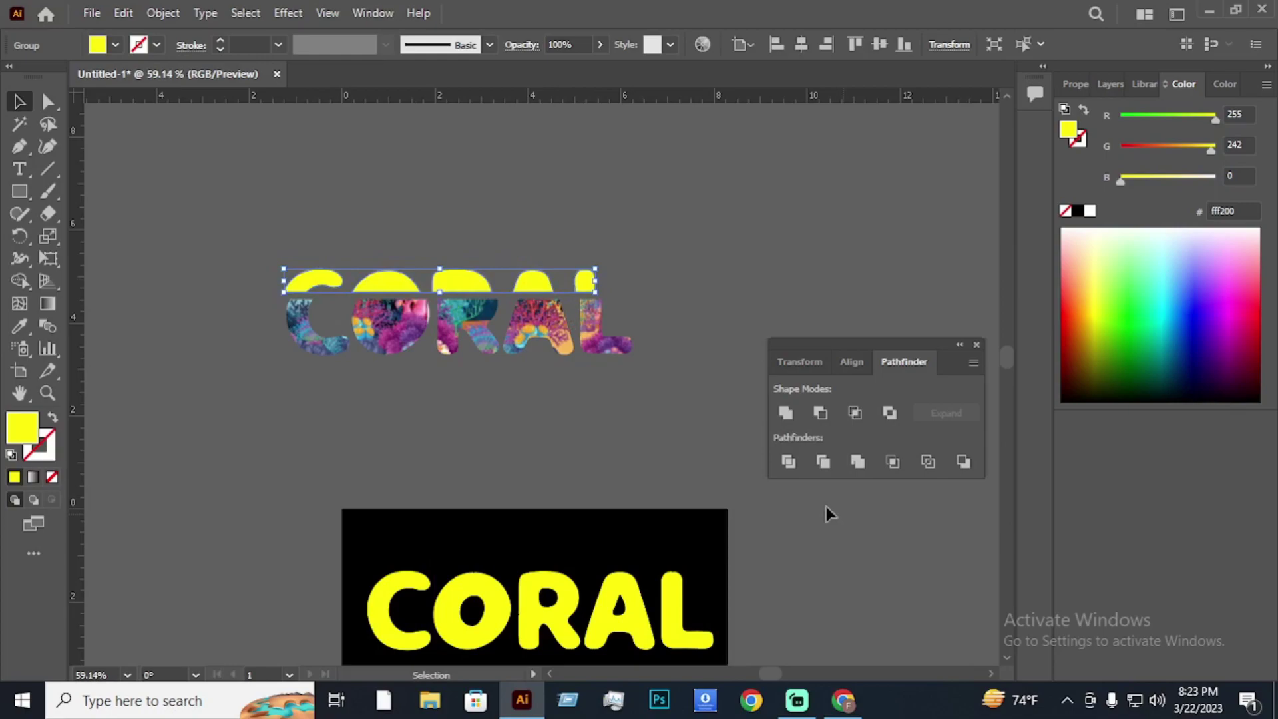
key("Right")
key("Right")
key("Right")
key("Right")
key("Right")
key("Right")
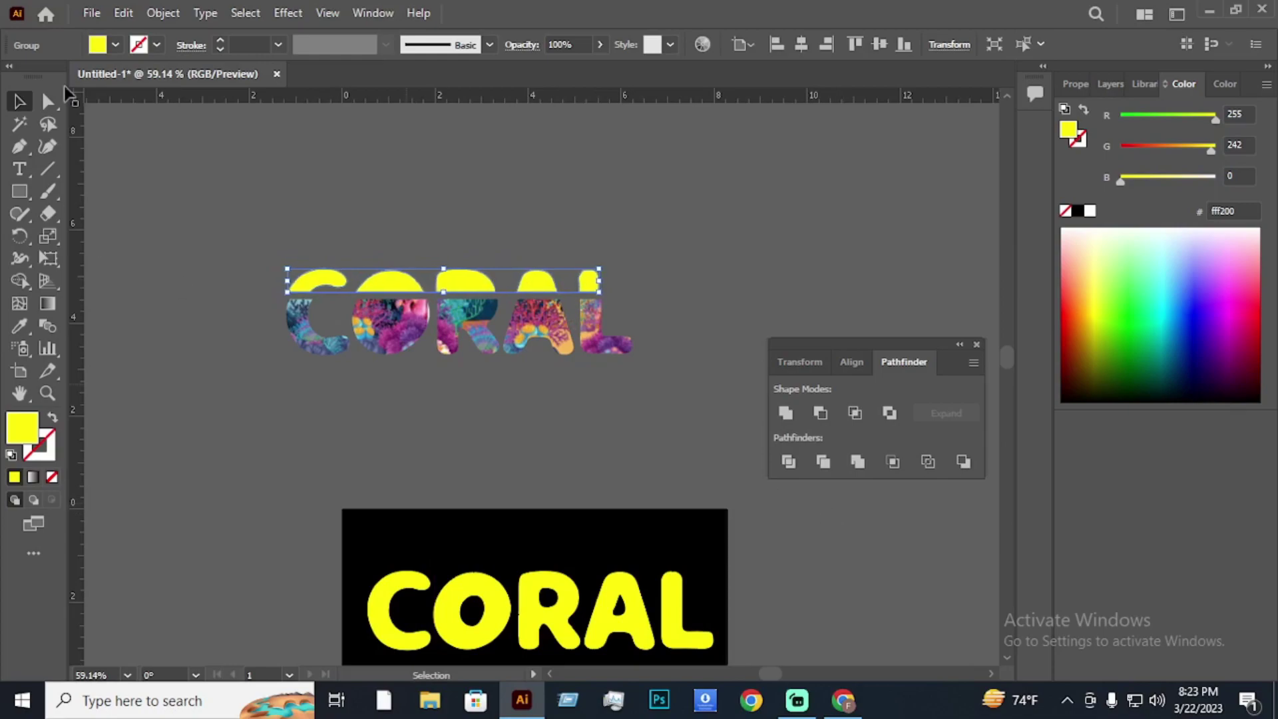
Give the letter tops no fill and a black stroke.
left_click(115, 44)
left_click(15, 81)
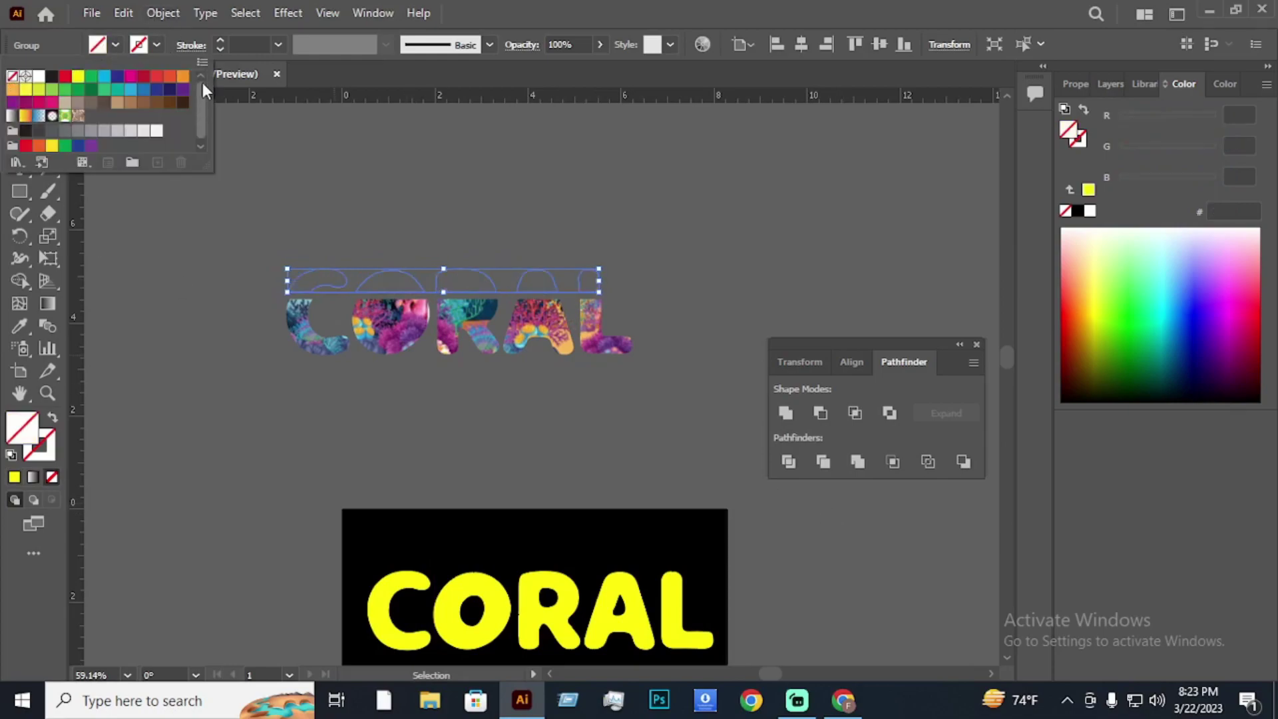
left_click(220, 41)
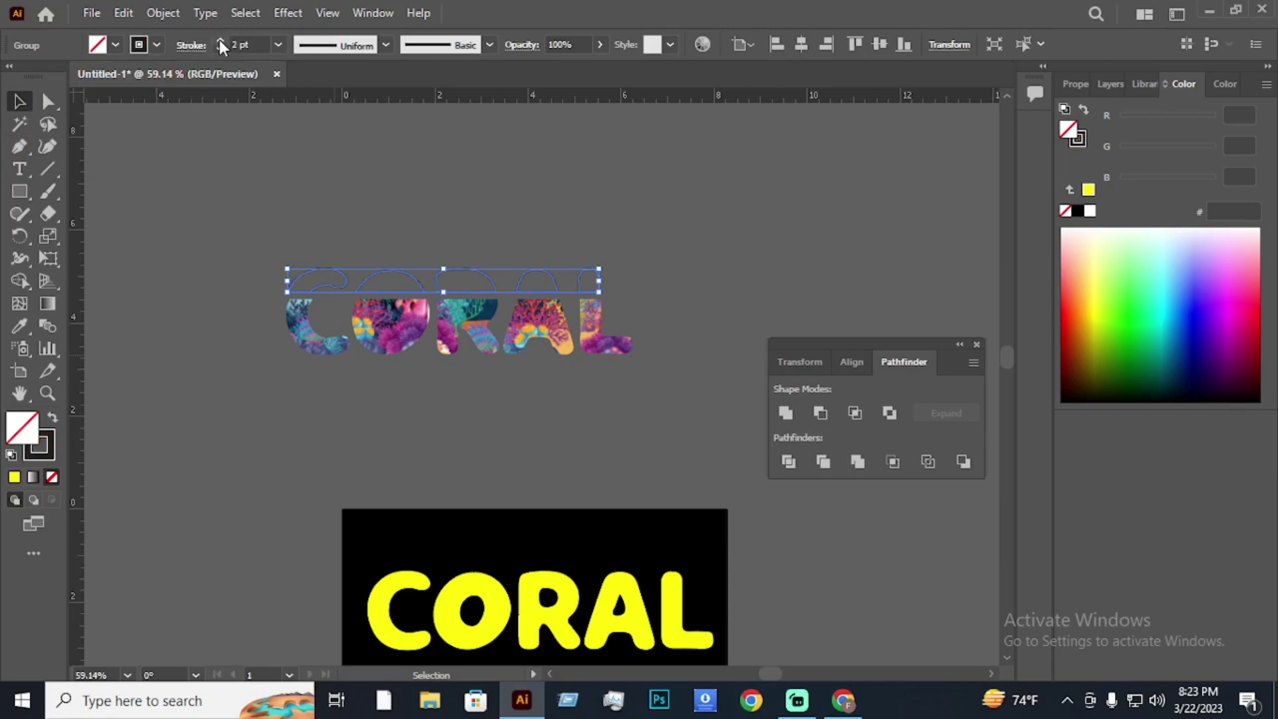
left_click(198, 139)
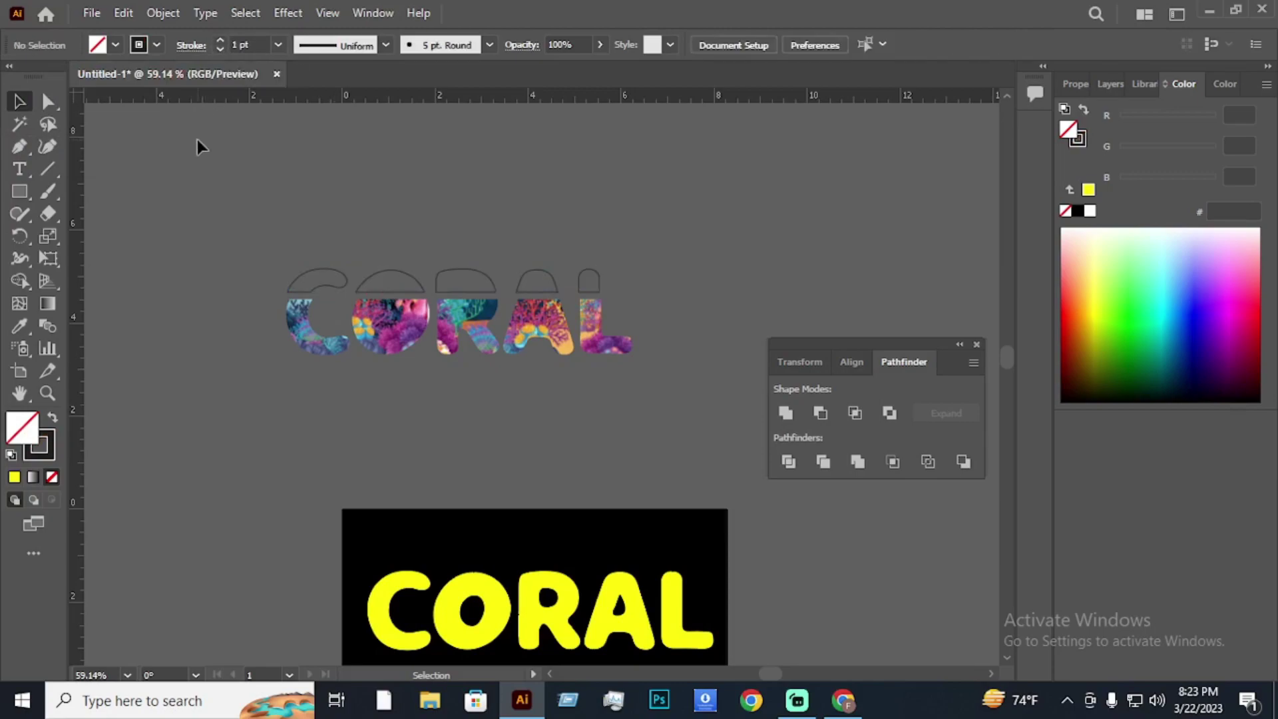
Expand the letter-top outlines into plain paths.
left_click(163, 12)
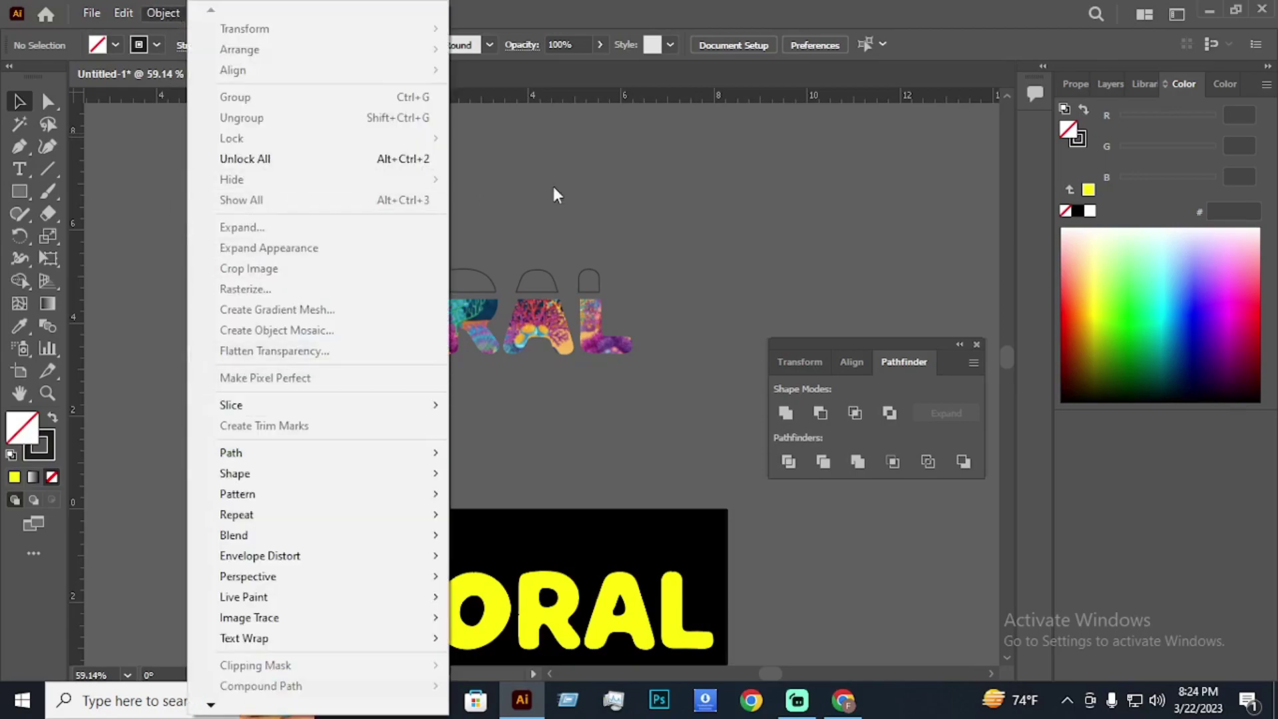
left_click(554, 192)
left_click(493, 289)
left_click(163, 13)
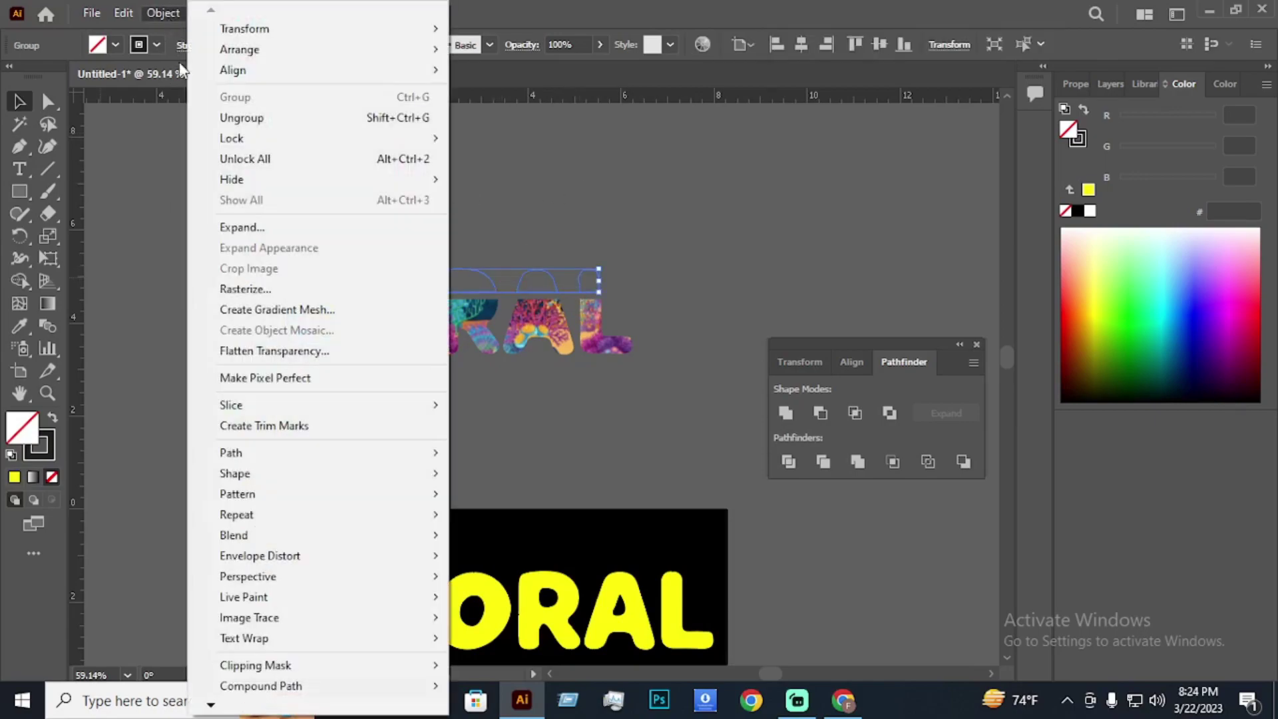
left_click(268, 230)
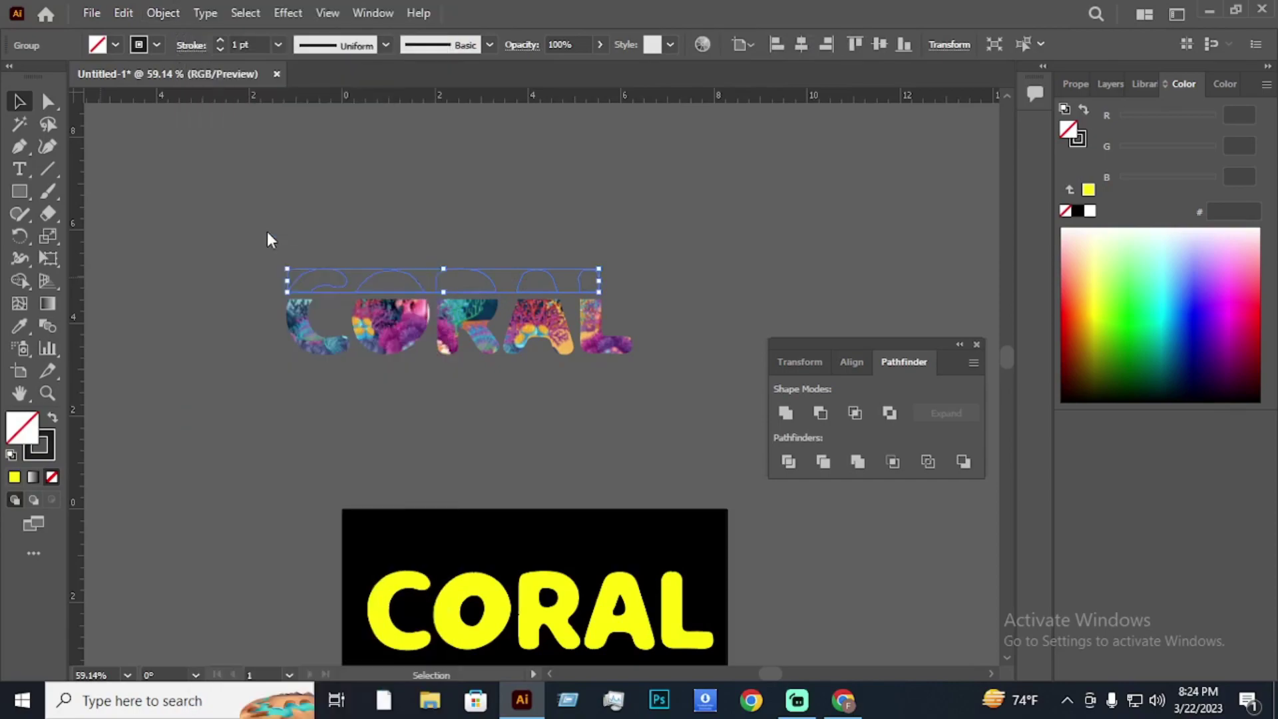
left_click(592, 456)
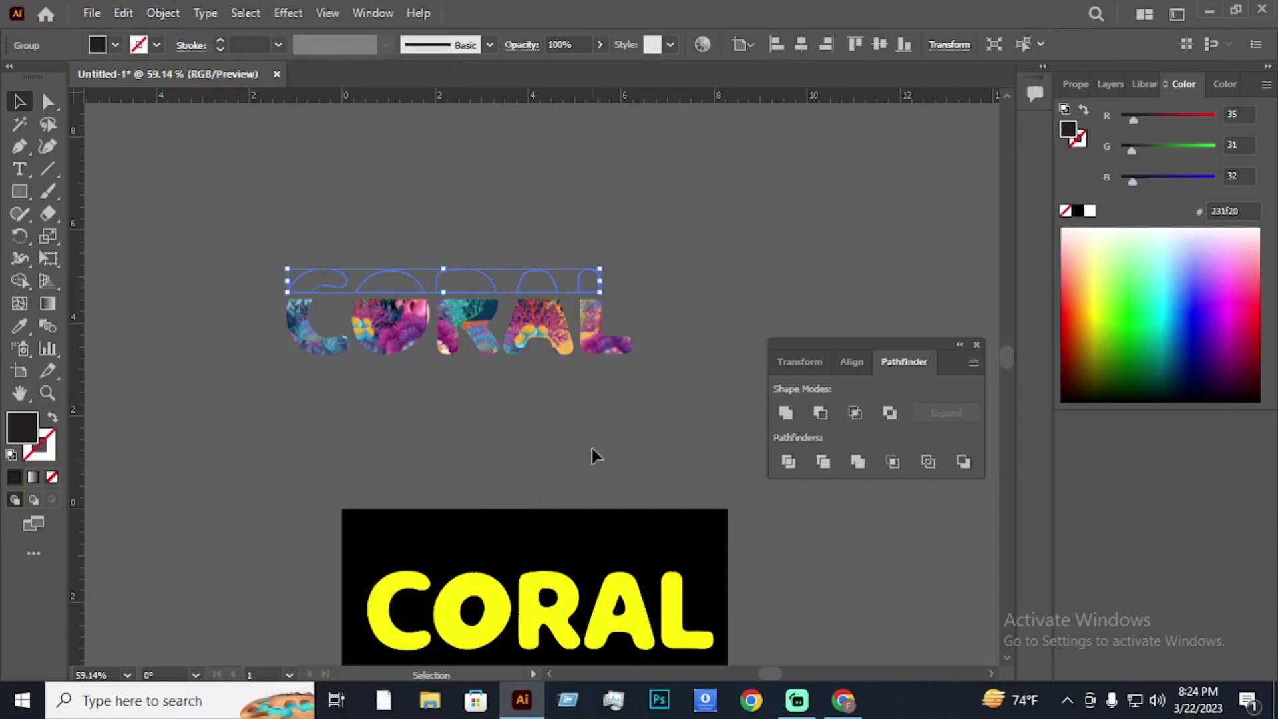
left_click(655, 207)
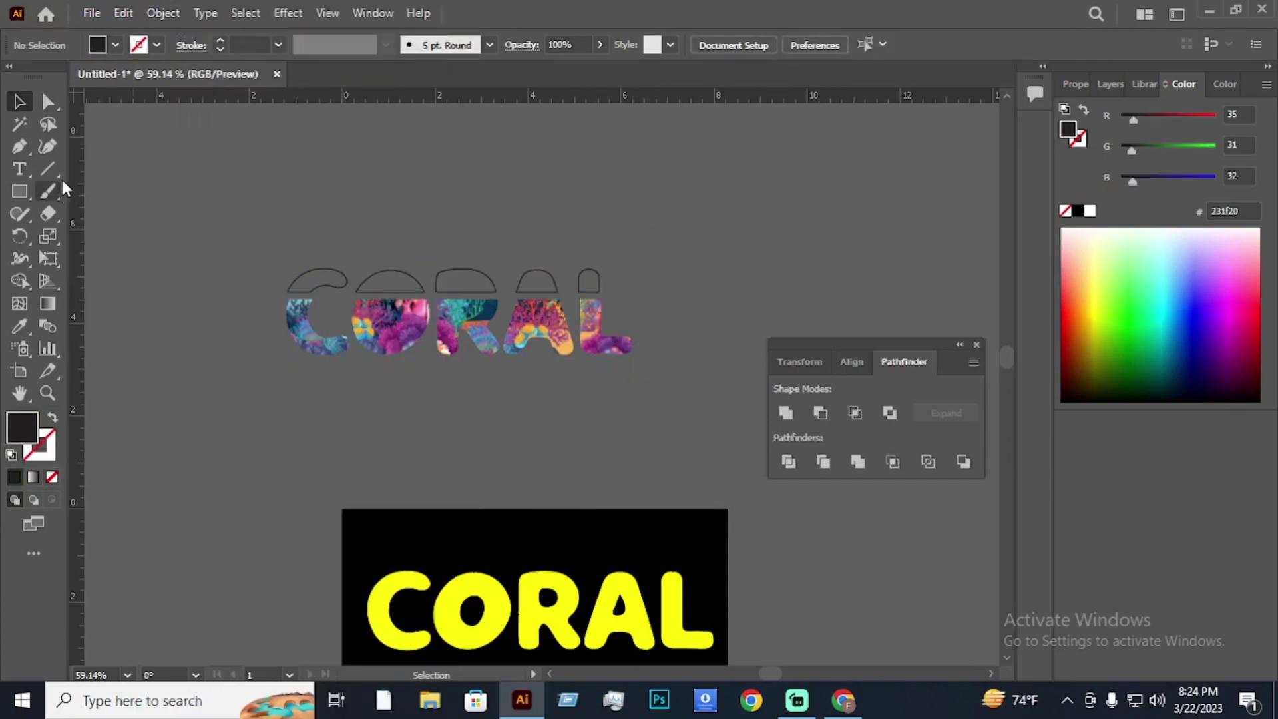
Ungroup the letter-top outlines and select the outline above the C.
left_click(364, 288)
right_click(366, 290)
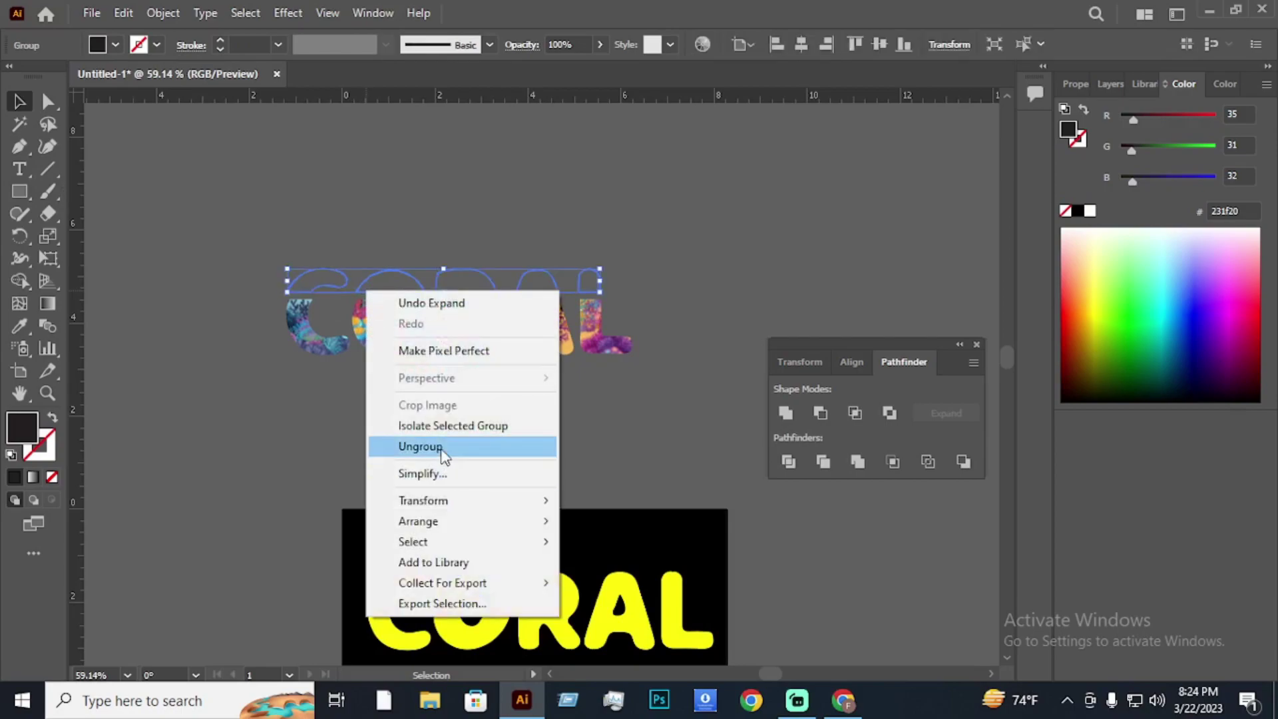
left_click(441, 450)
left_click(453, 207)
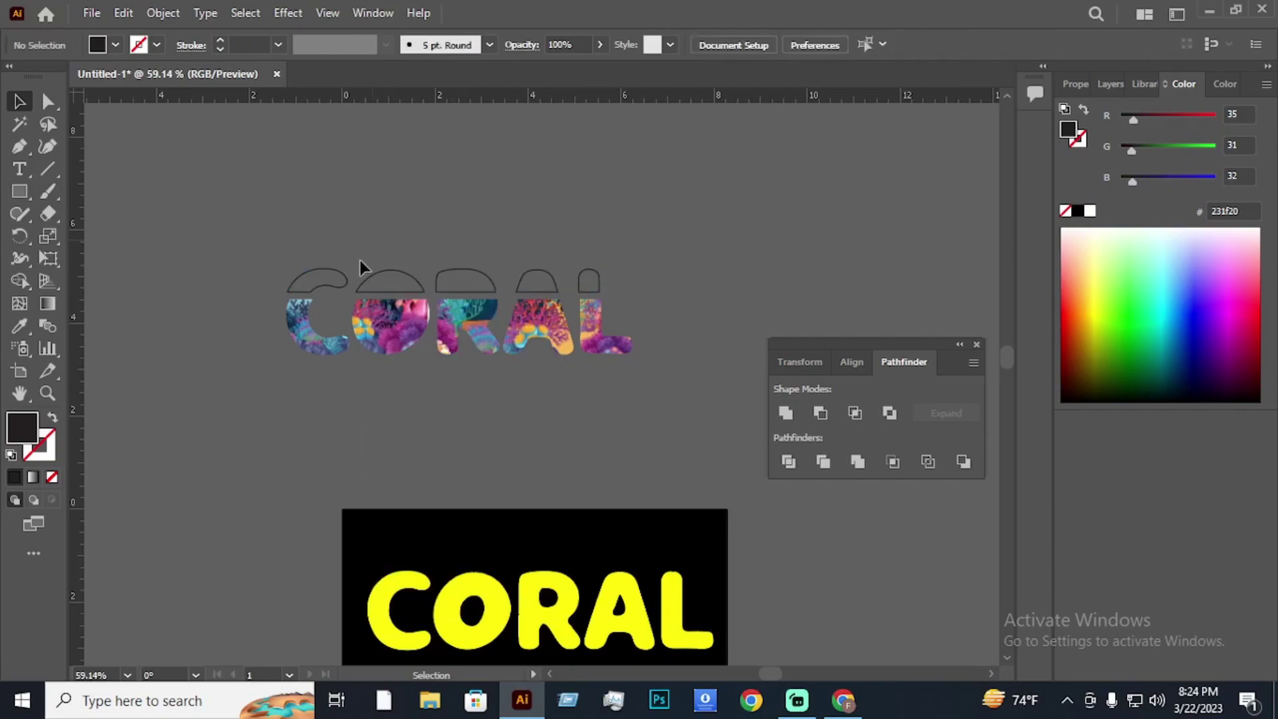
left_click(325, 282)
left_click(51, 211)
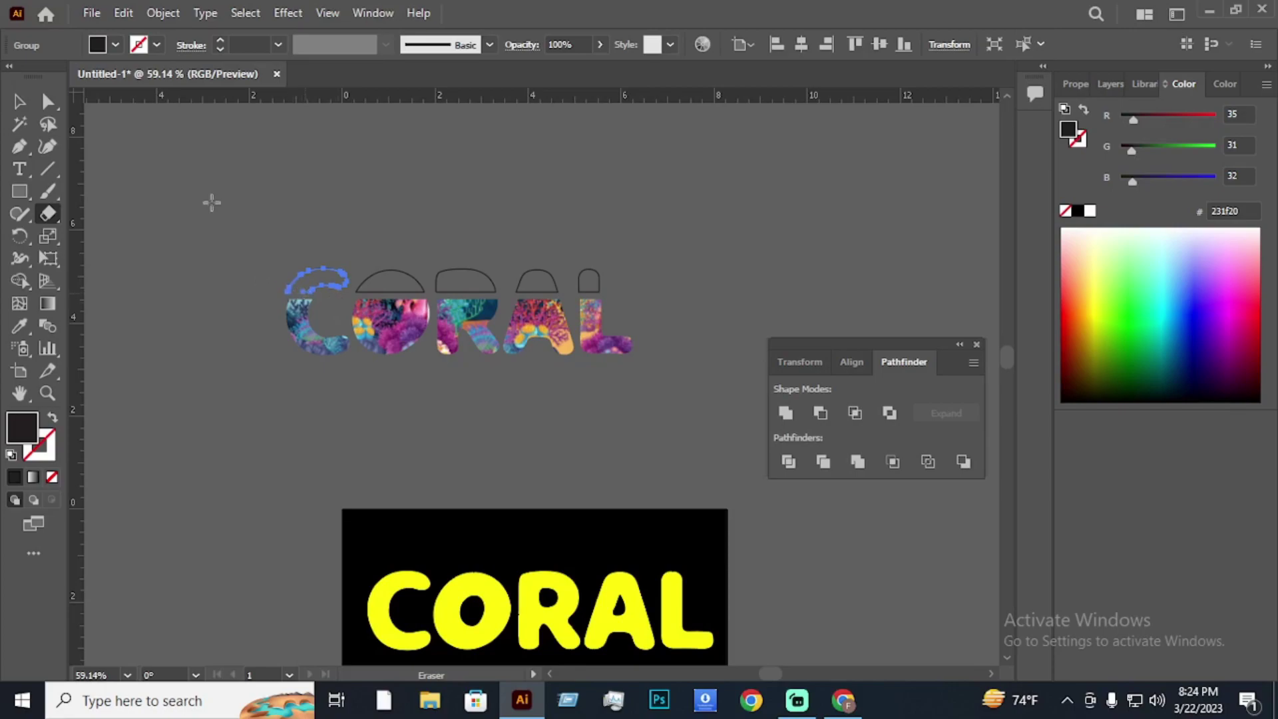
key("v")
left_click(173, 180)
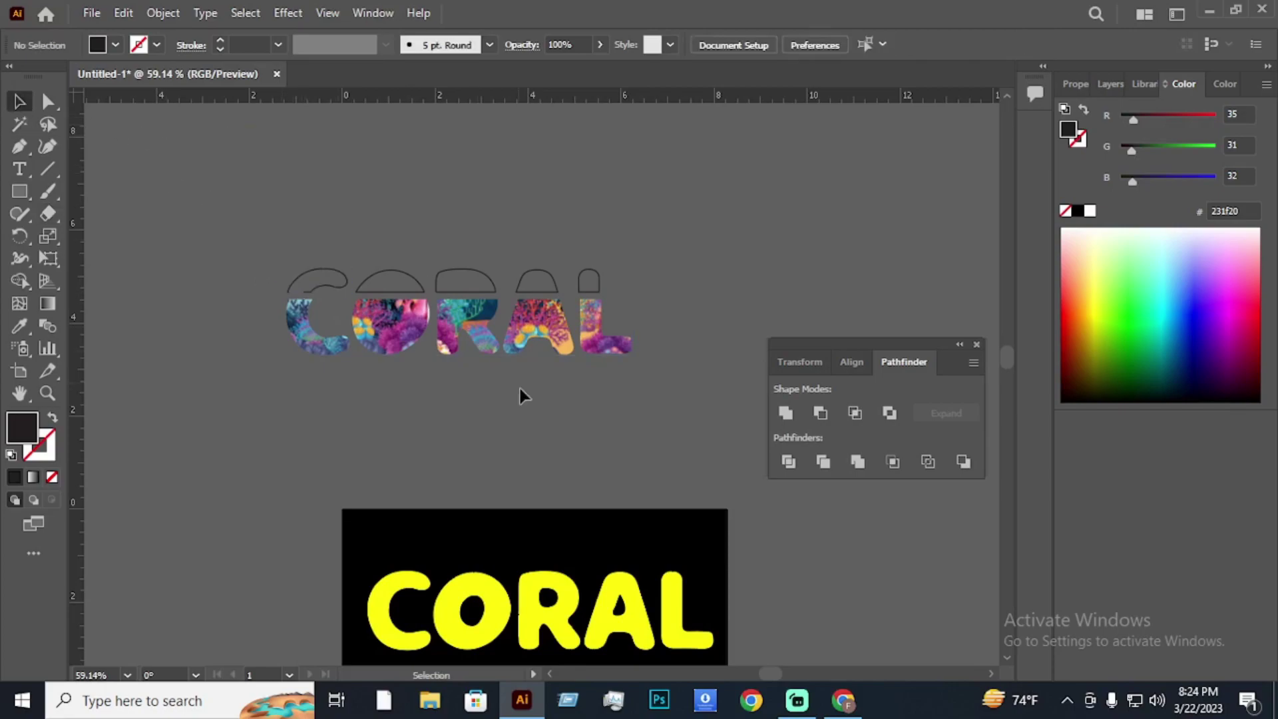
Zoom in on the letters, close the Pathfinder panel and move the Align panel aside.
key("ctrl+plus")
key("ctrl+plus")
key("ctrl+plus")
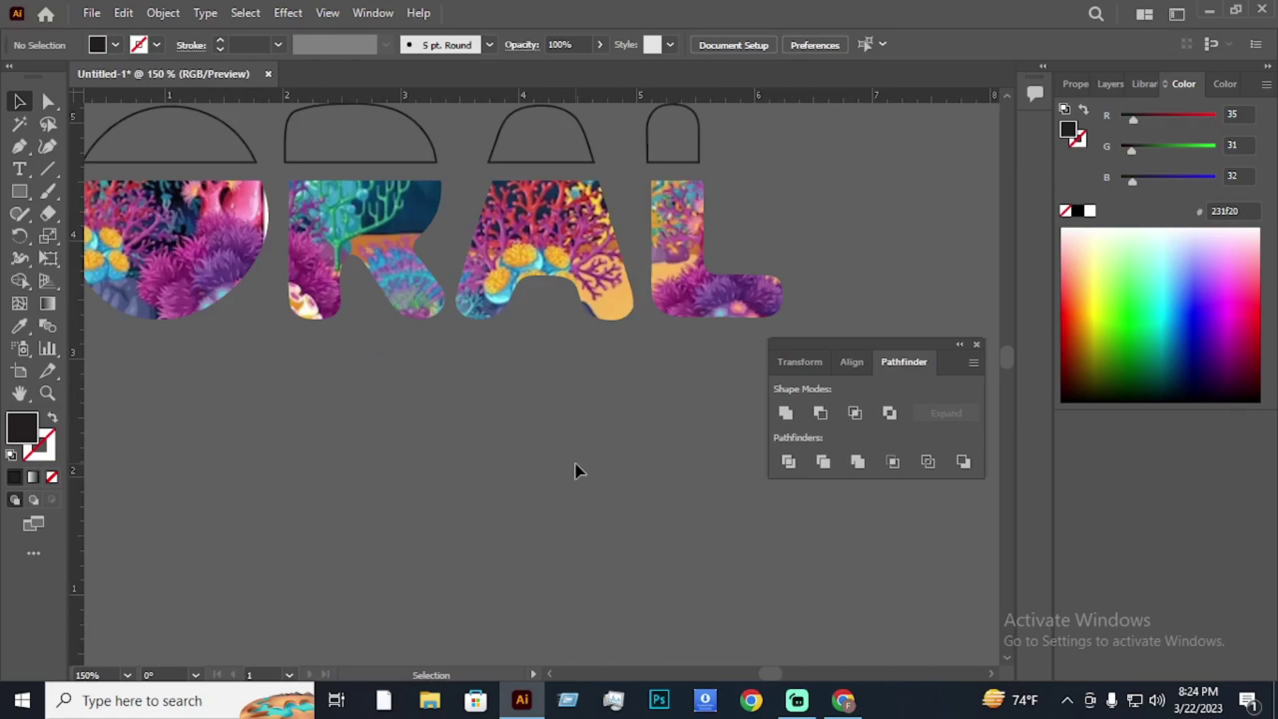
scroll(775, 678, "up", 3)
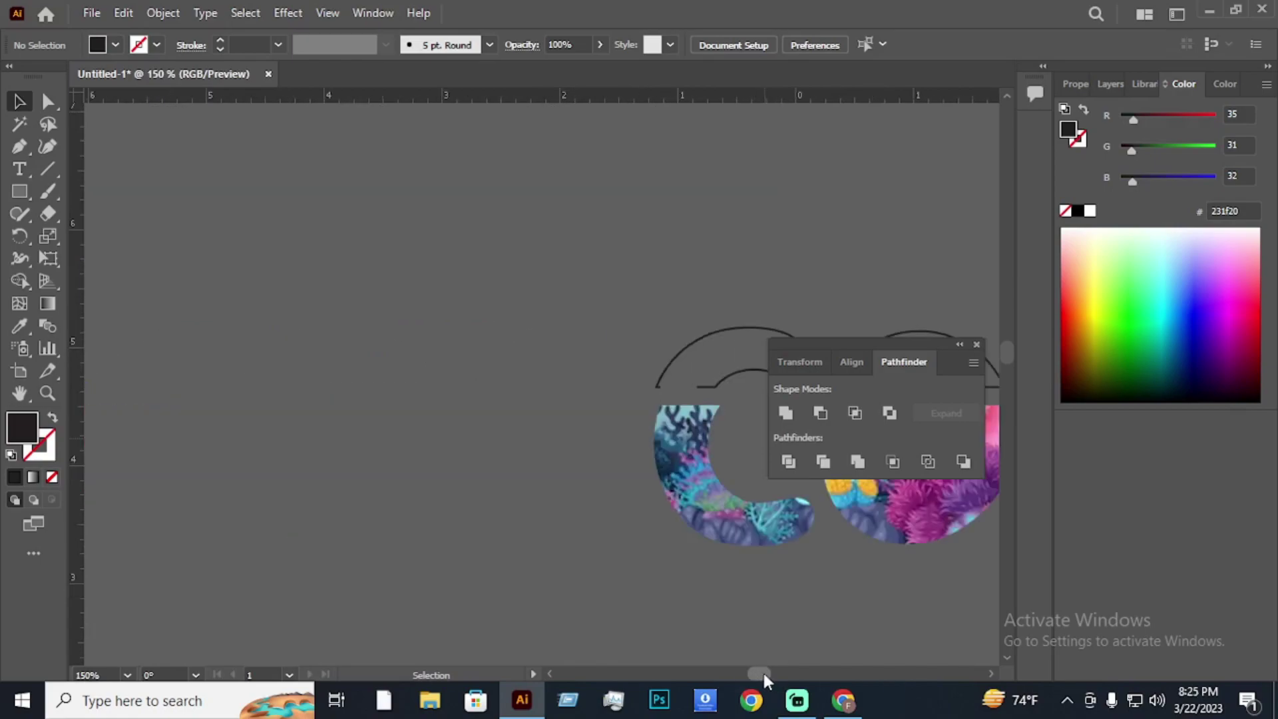
left_click_drag(775, 674, 764, 670)
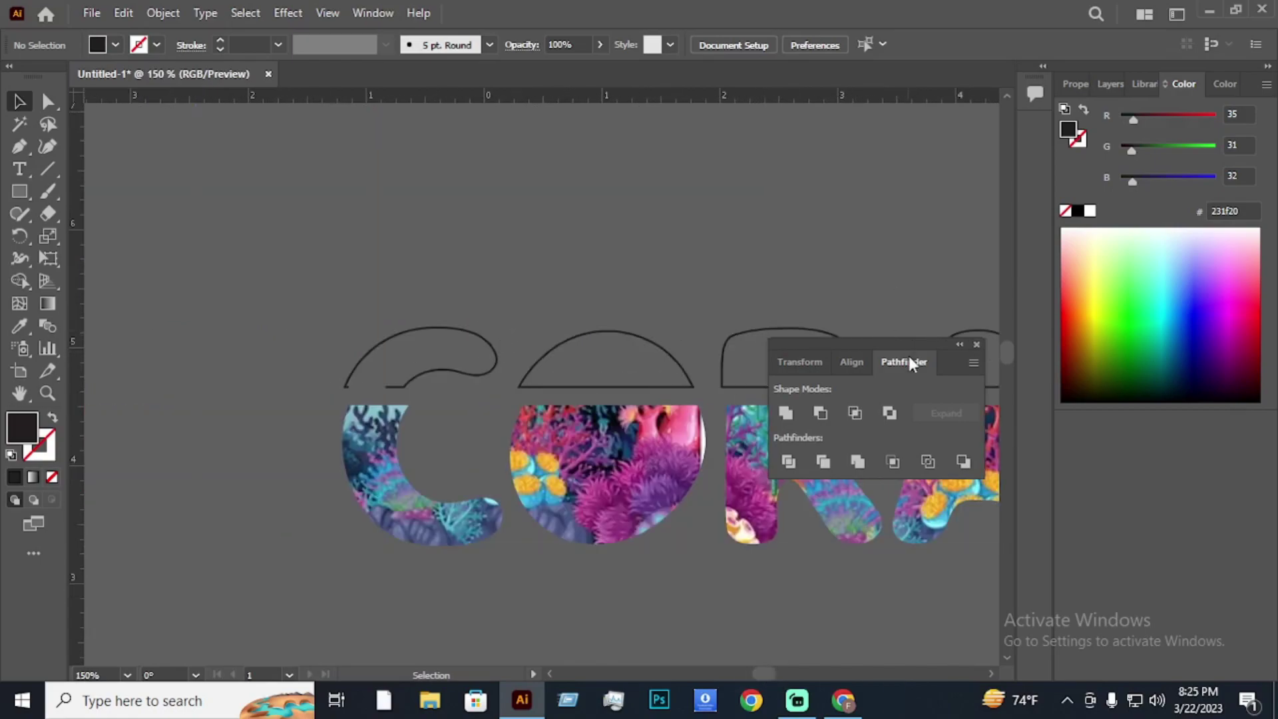
left_click_drag(905, 360, 851, 141)
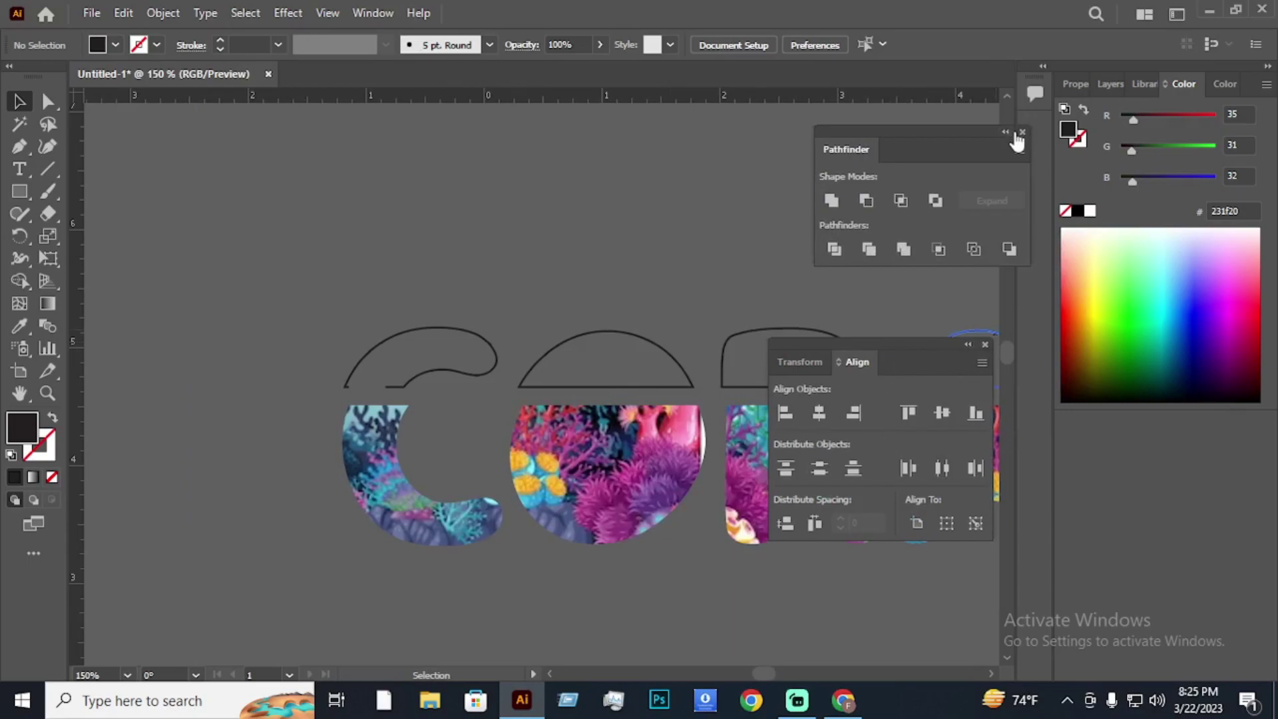
left_click(1021, 132)
left_click_drag(929, 369, 935, 111)
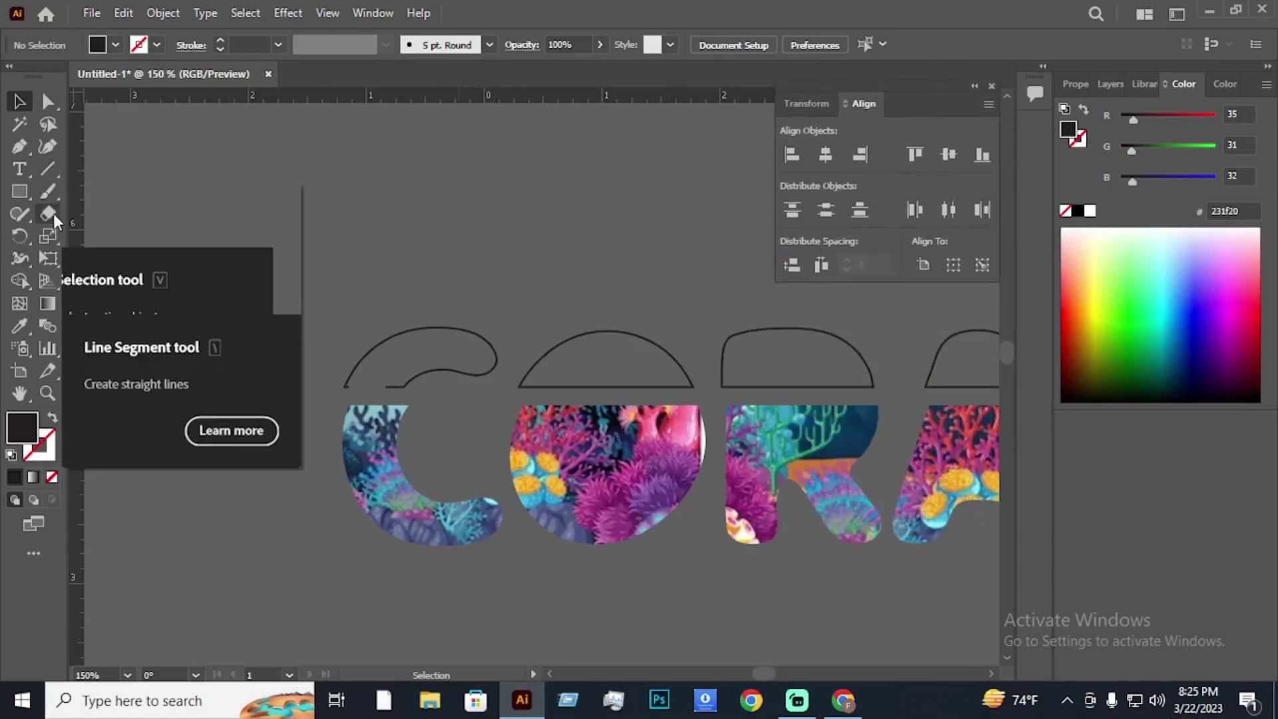
Erase the bottom edges of the C, O, R, A and L outlines.
left_click_drag(50, 214, 98, 214)
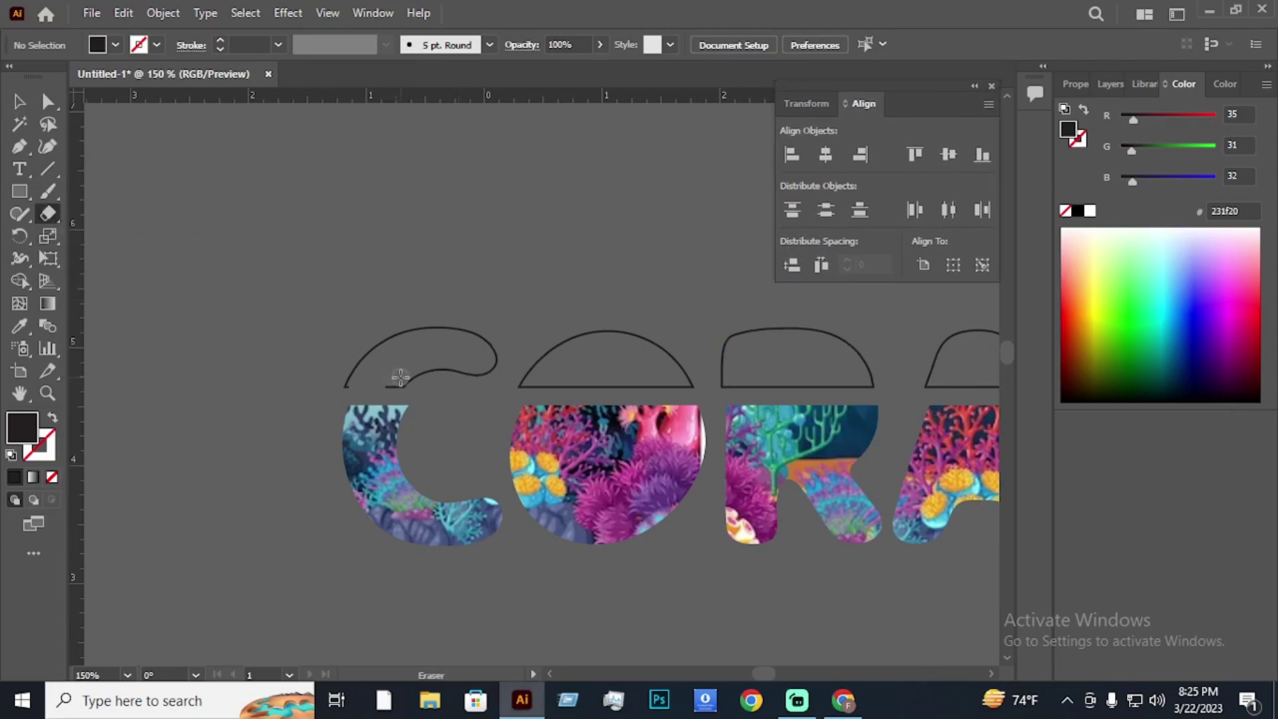
left_click_drag(397, 375, 340, 380)
key("p")
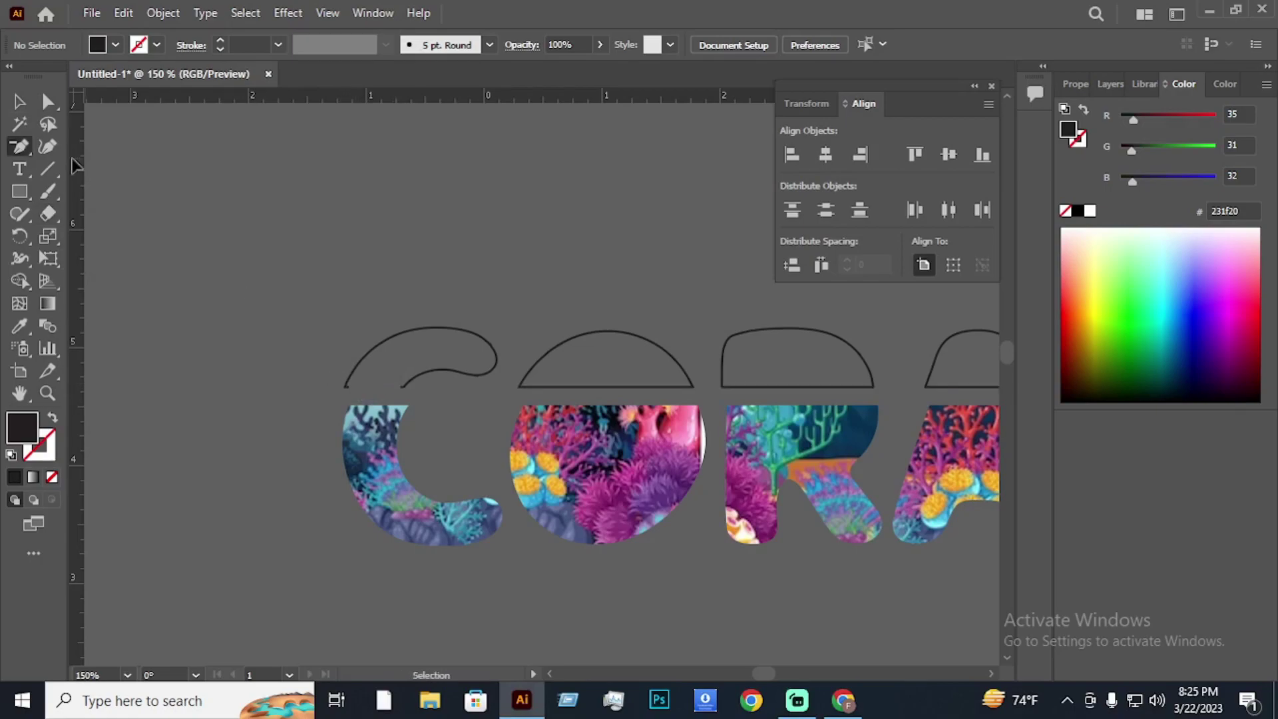
left_click(49, 213)
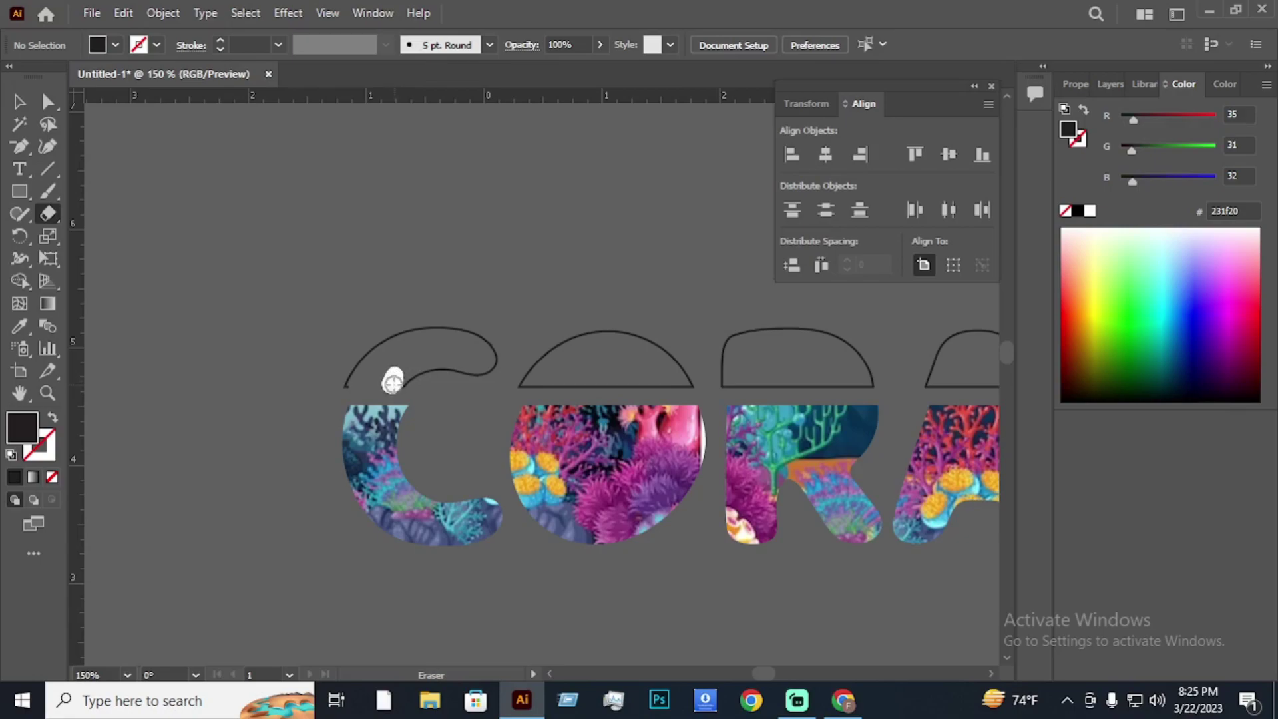
left_click_drag(531, 385, 857, 384)
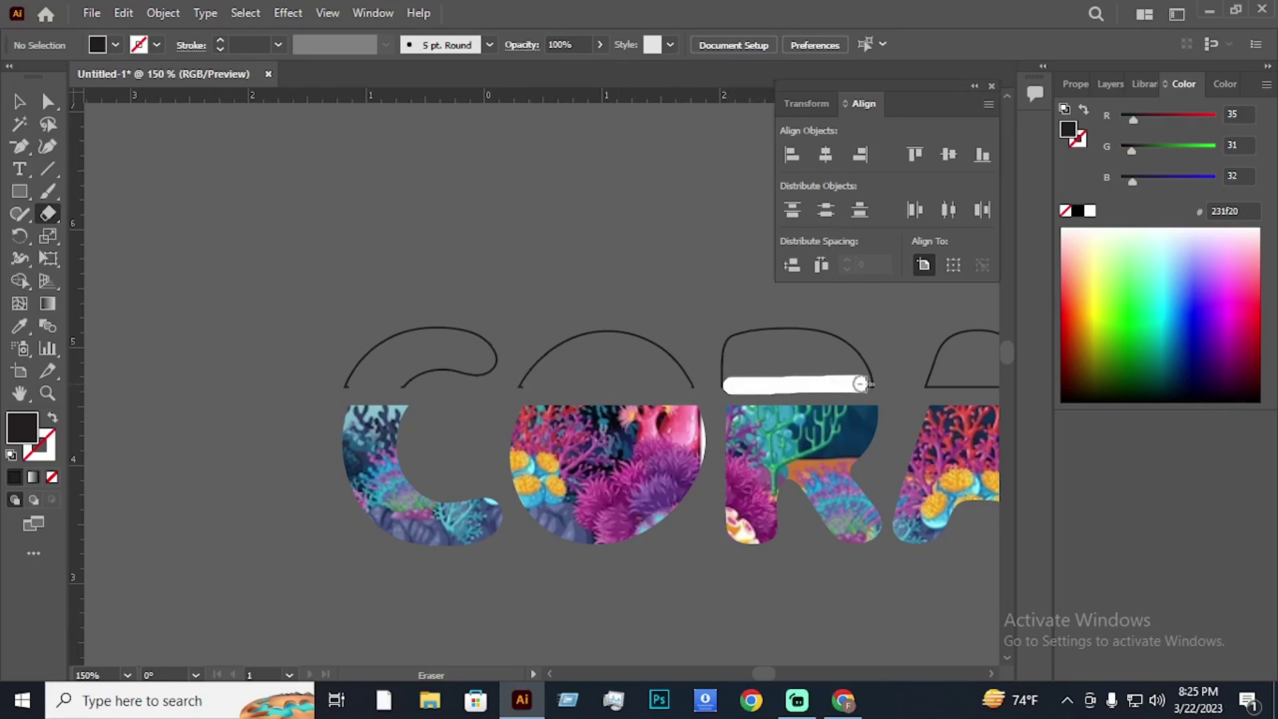
left_click_drag(864, 384, 852, 385)
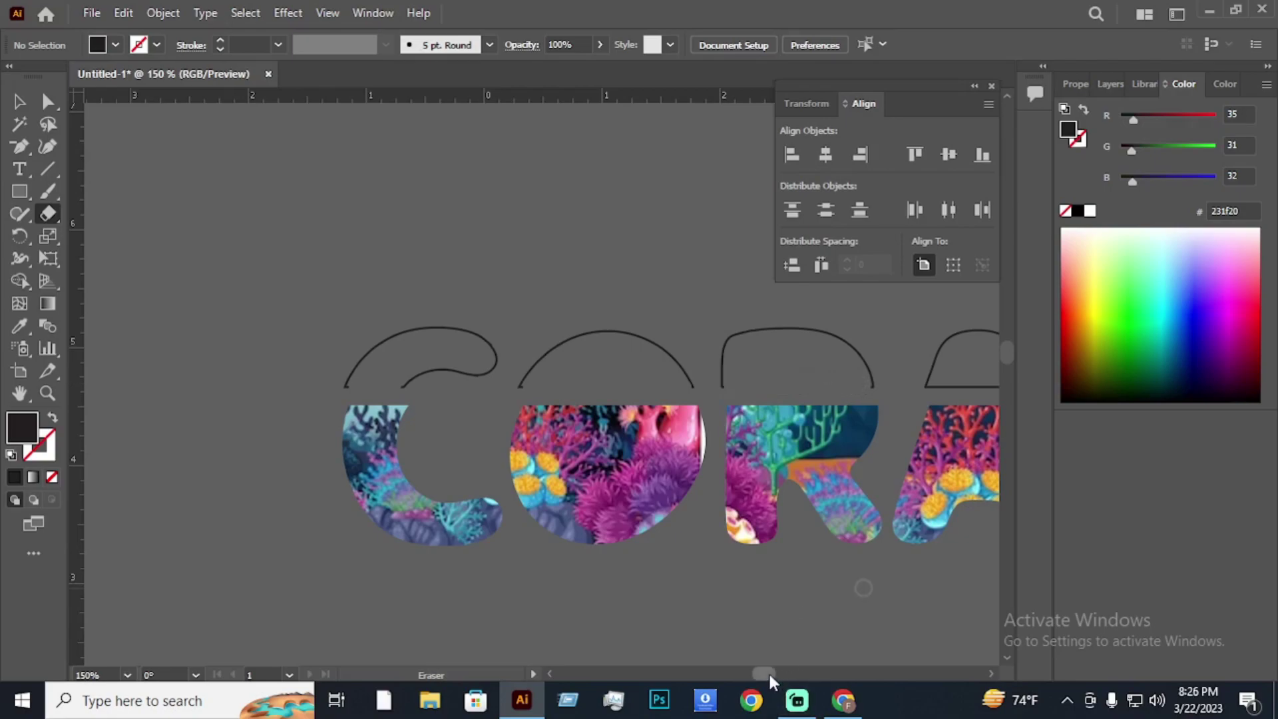
mouse_move(766, 674)
left_mouse_down()
mouse_move(792, 676)
mouse_move(774, 675)
left_mouse_up()
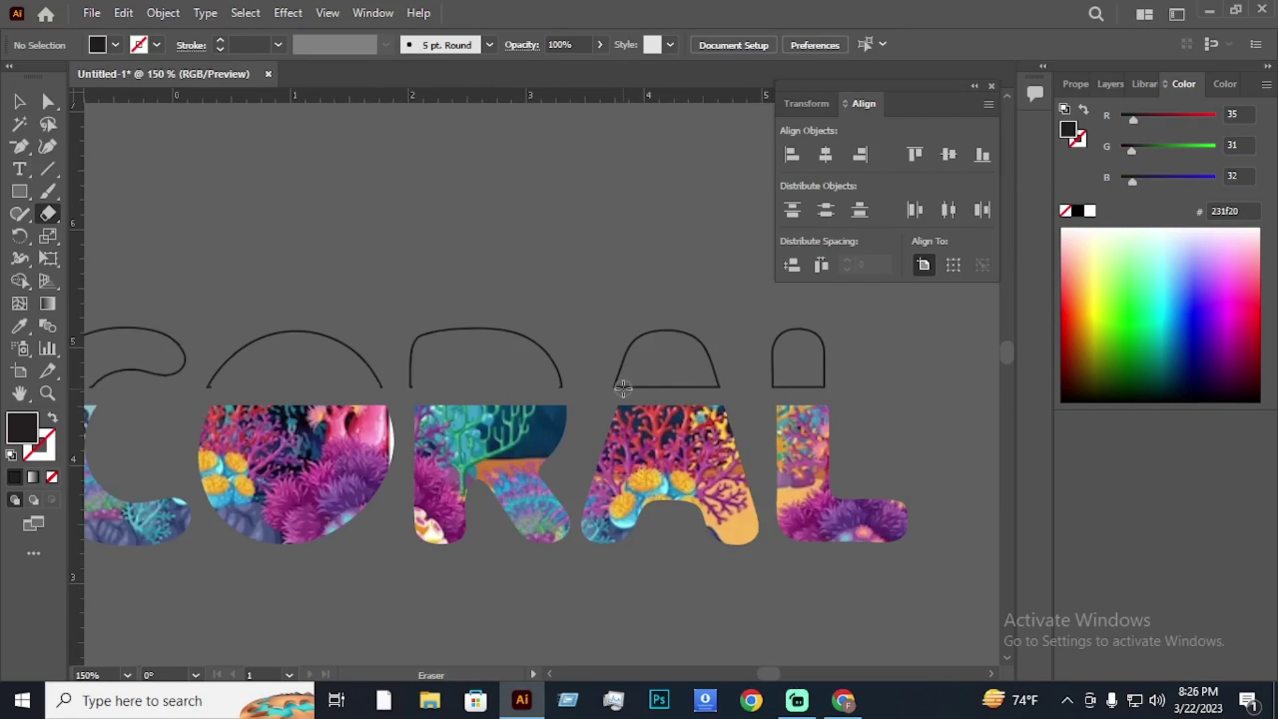
left_click_drag(624, 388, 709, 392)
left_click_drag(782, 387, 808, 385)
key("v")
scroll(313, 234, "down", 2)
scroll(313, 234, "up", 3)
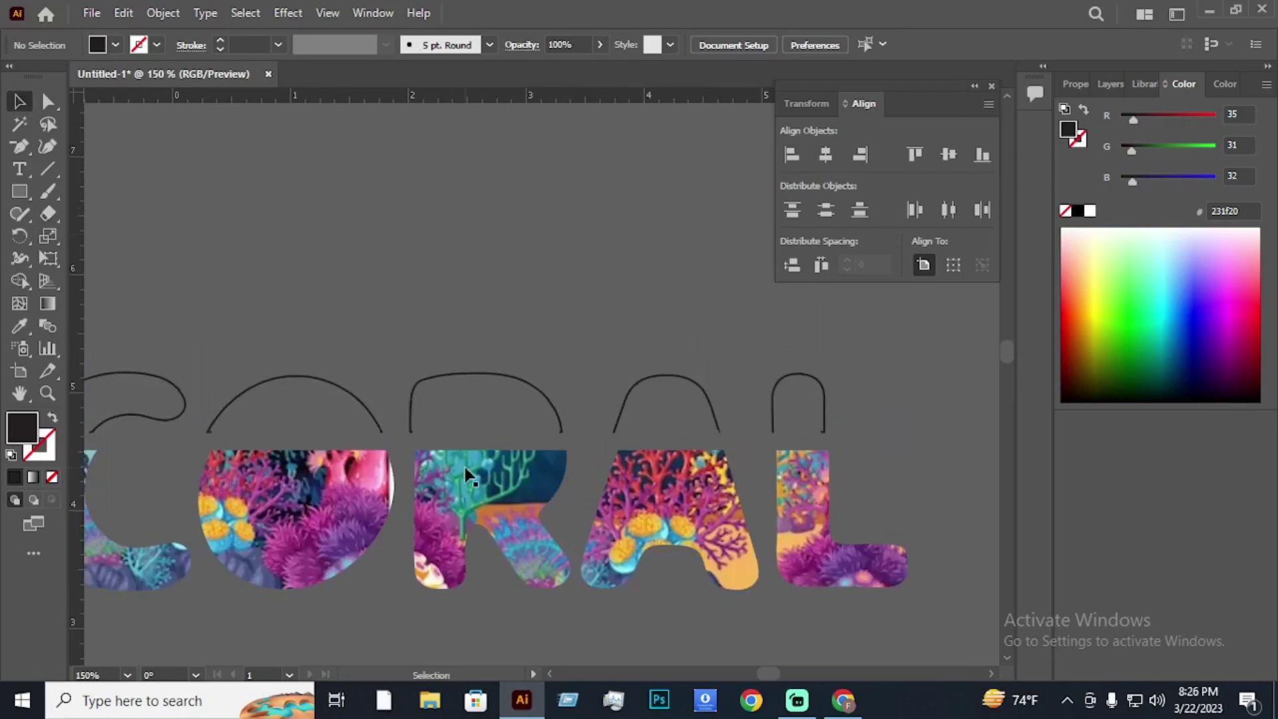
Zoom out and select the letter-top arcs above C, O, R, A and L.
key("ctrl+minus")
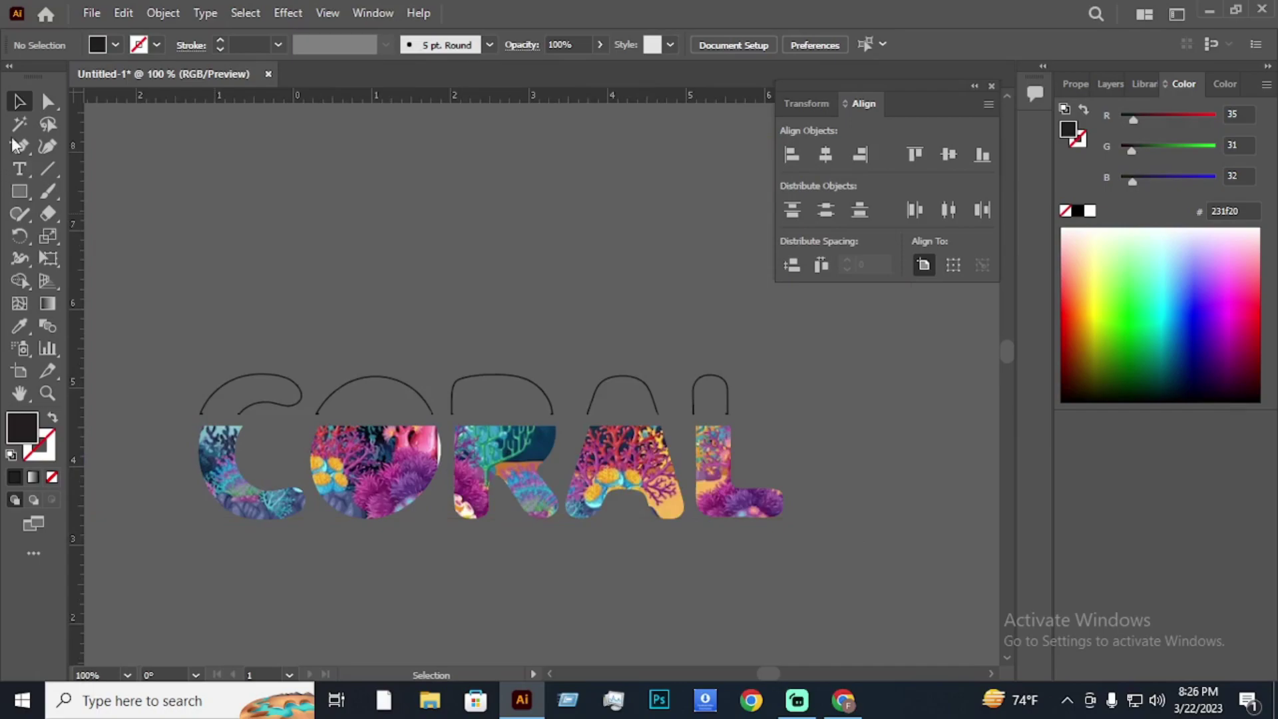
left_click(269, 404)
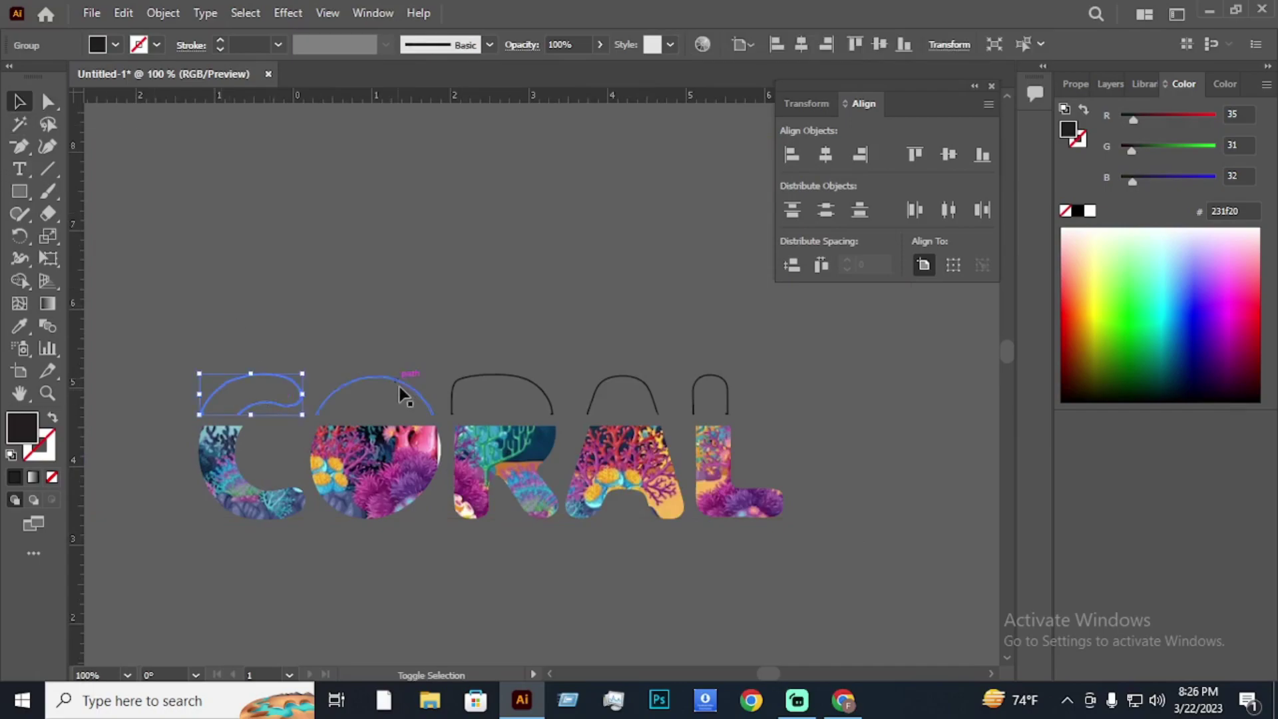
left_click(398, 381, "shift")
left_click(490, 379, "shift")
left_click(693, 382, "shift")
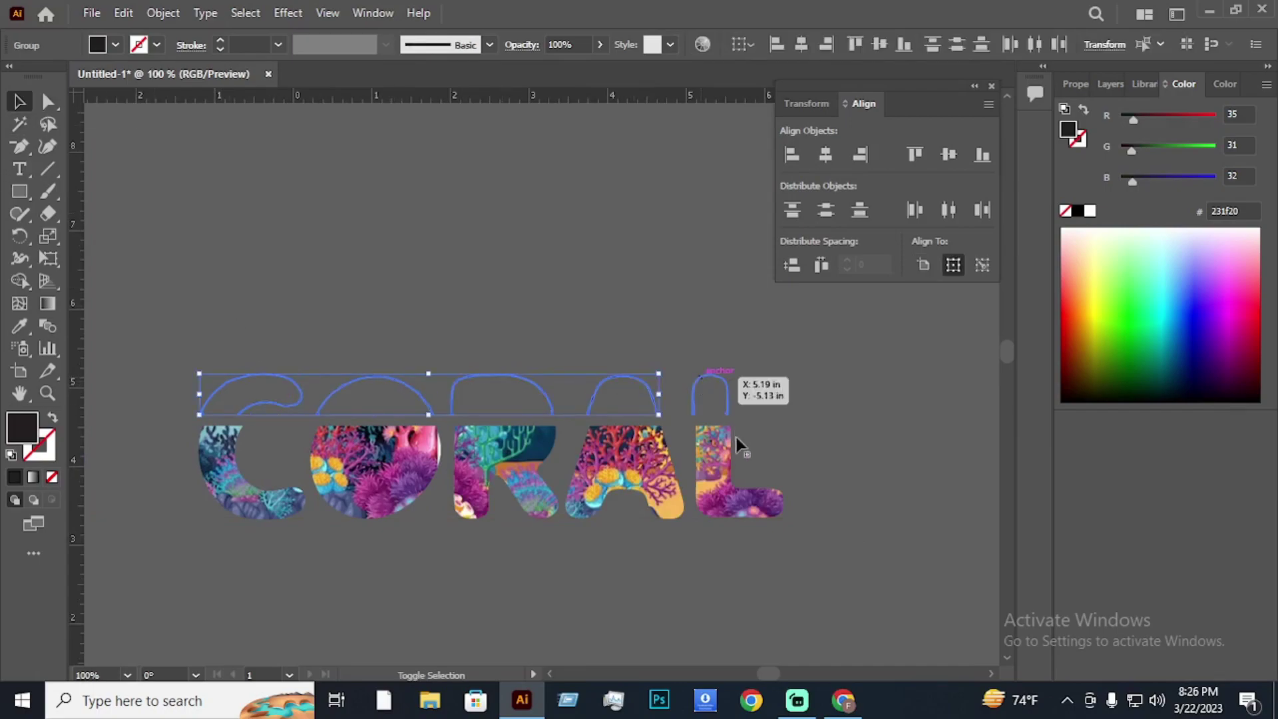
Move the coral-image CORAL lettering aside and scroll down to the black artboard.
scroll(700, 448, "down", 2)
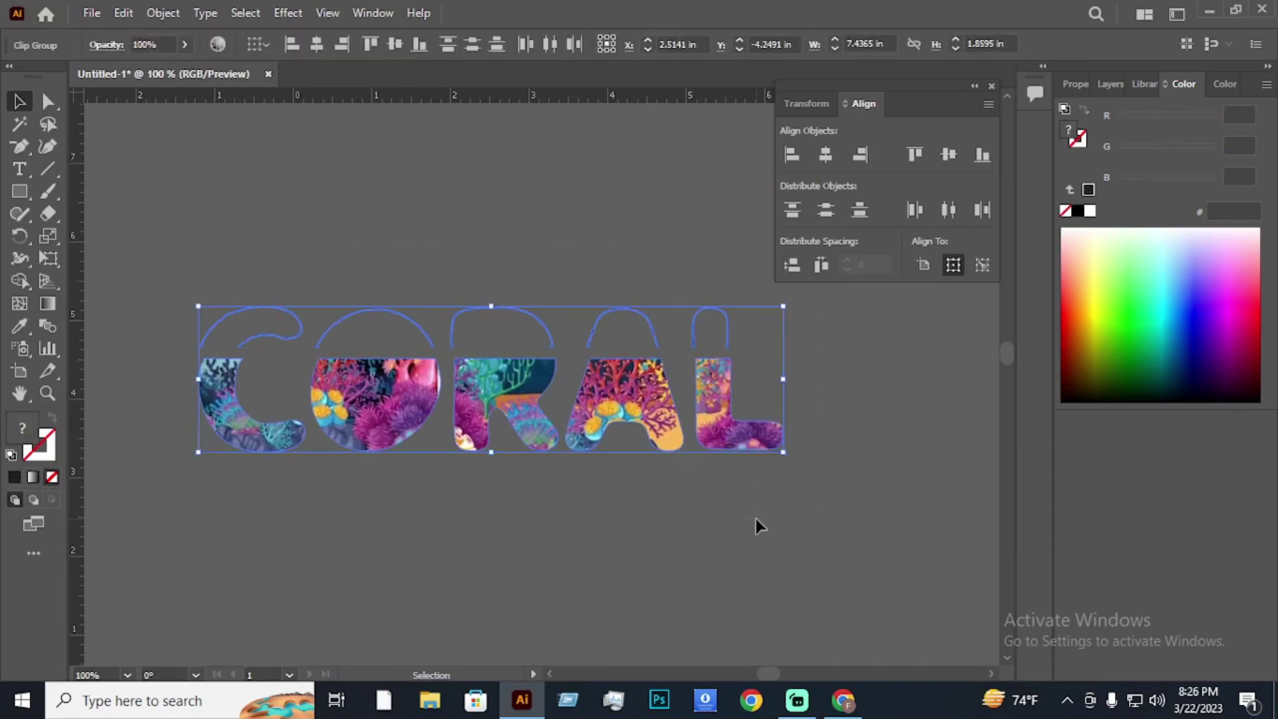
scroll(756, 518, "down", 3)
left_click(710, 513)
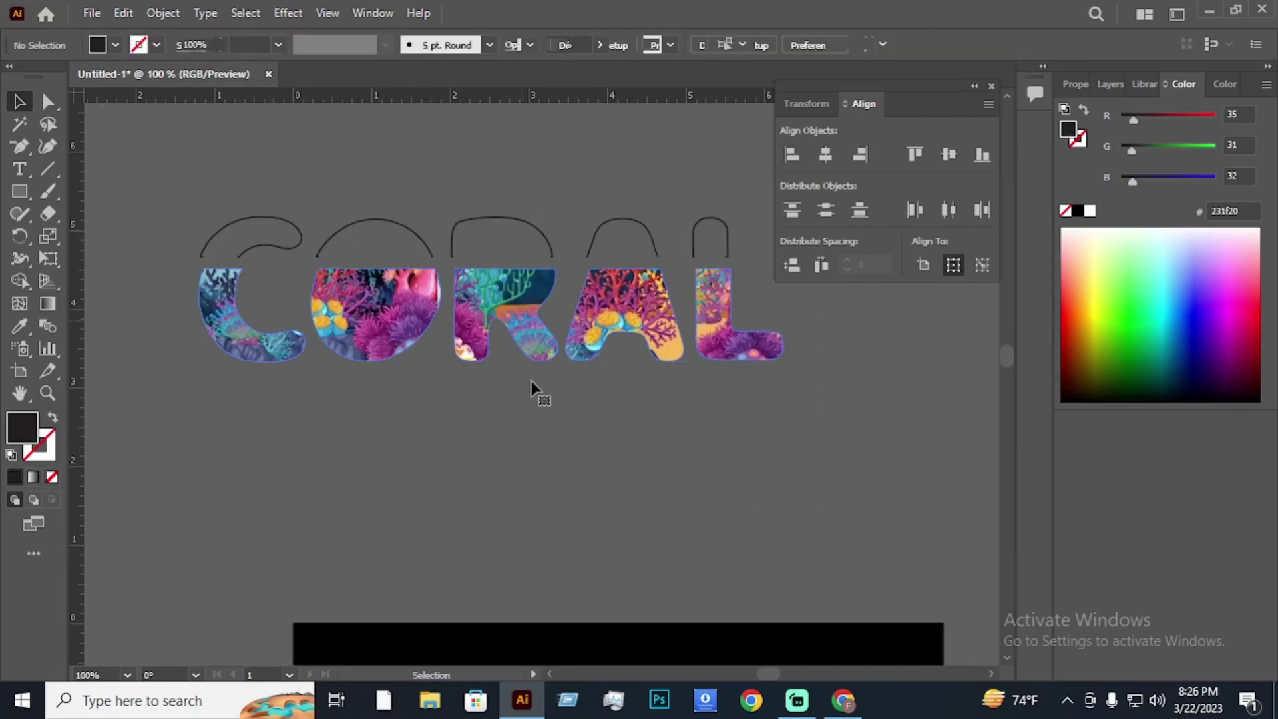
left_click_drag(520, 317, 557, 493)
scroll(560, 499, "down", 6)
scroll(559, 466, "down", 3)
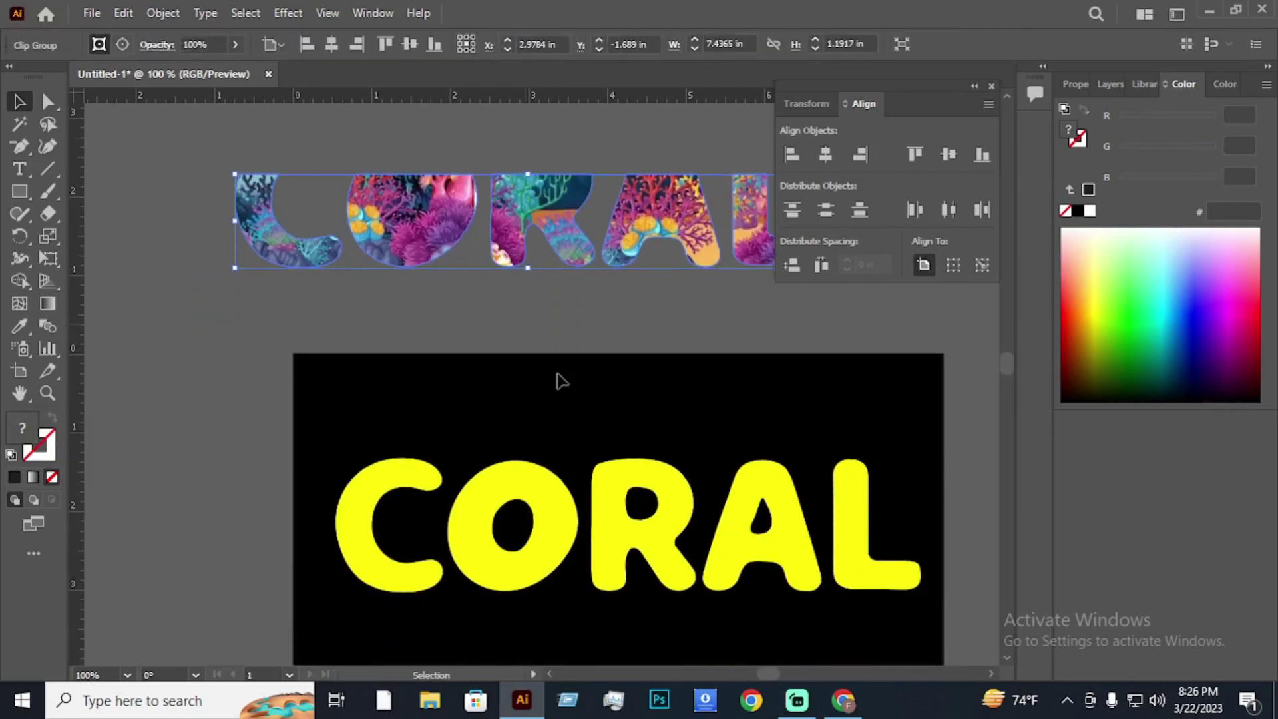
Set the yellow CORAL lettering's fill to None and give it a 3 pt black stroke.
left_click(562, 548)
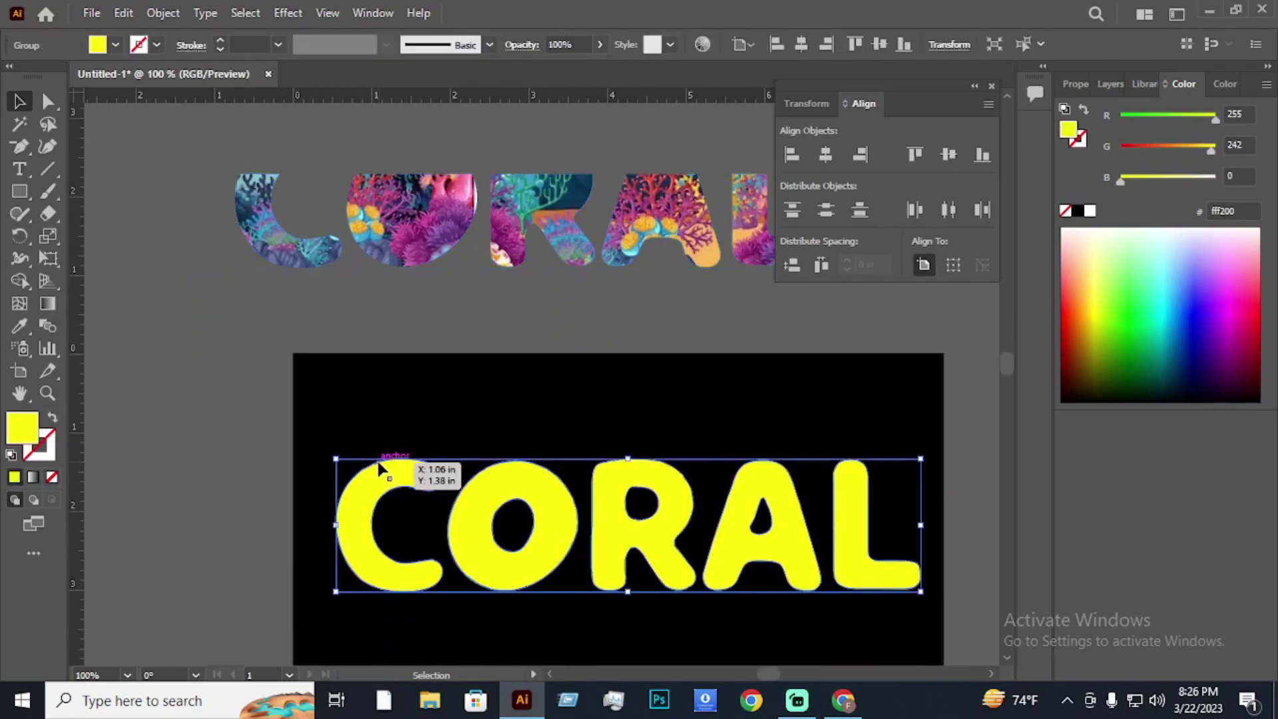
left_click(115, 45)
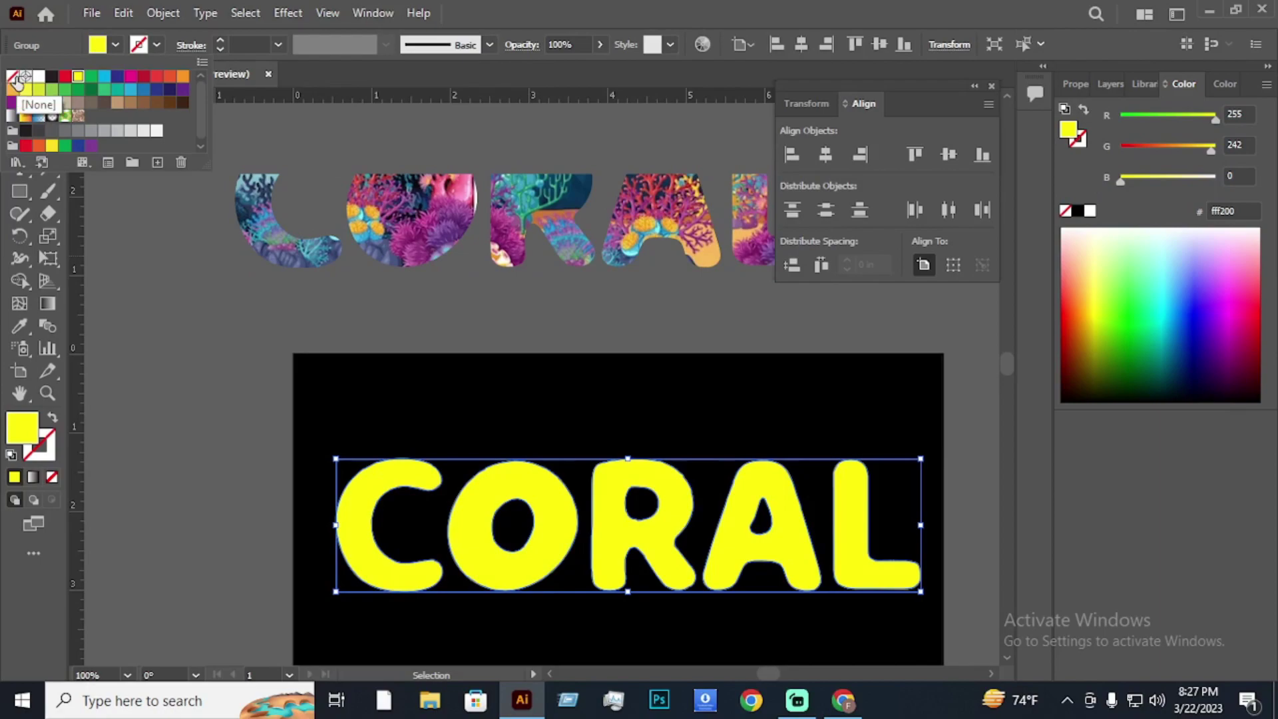
left_click(14, 77)
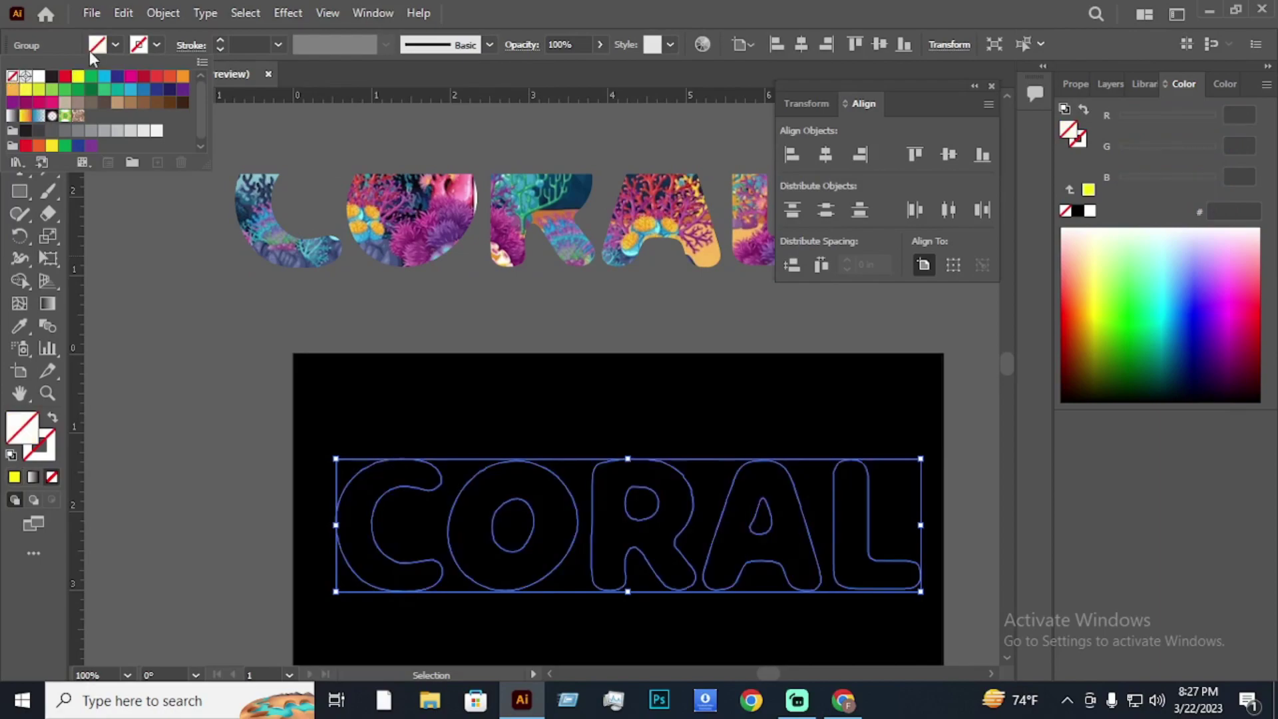
left_click(221, 39)
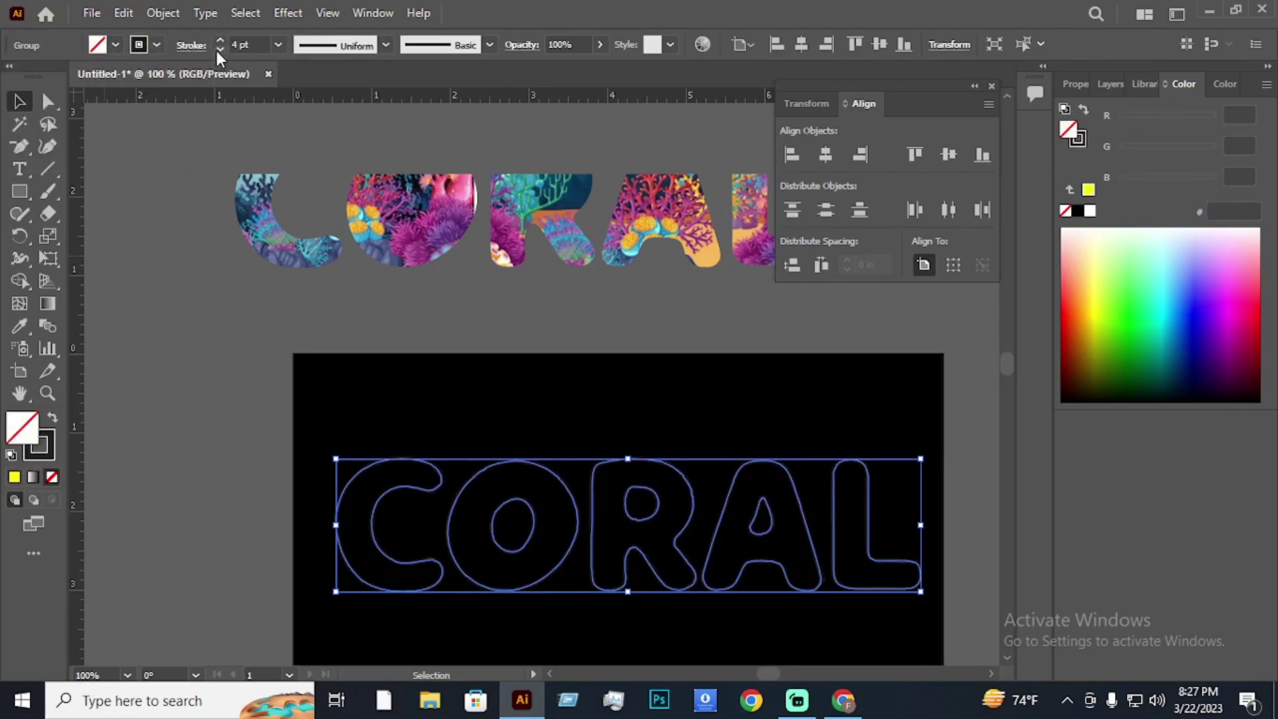
left_click(220, 51)
left_click(157, 44)
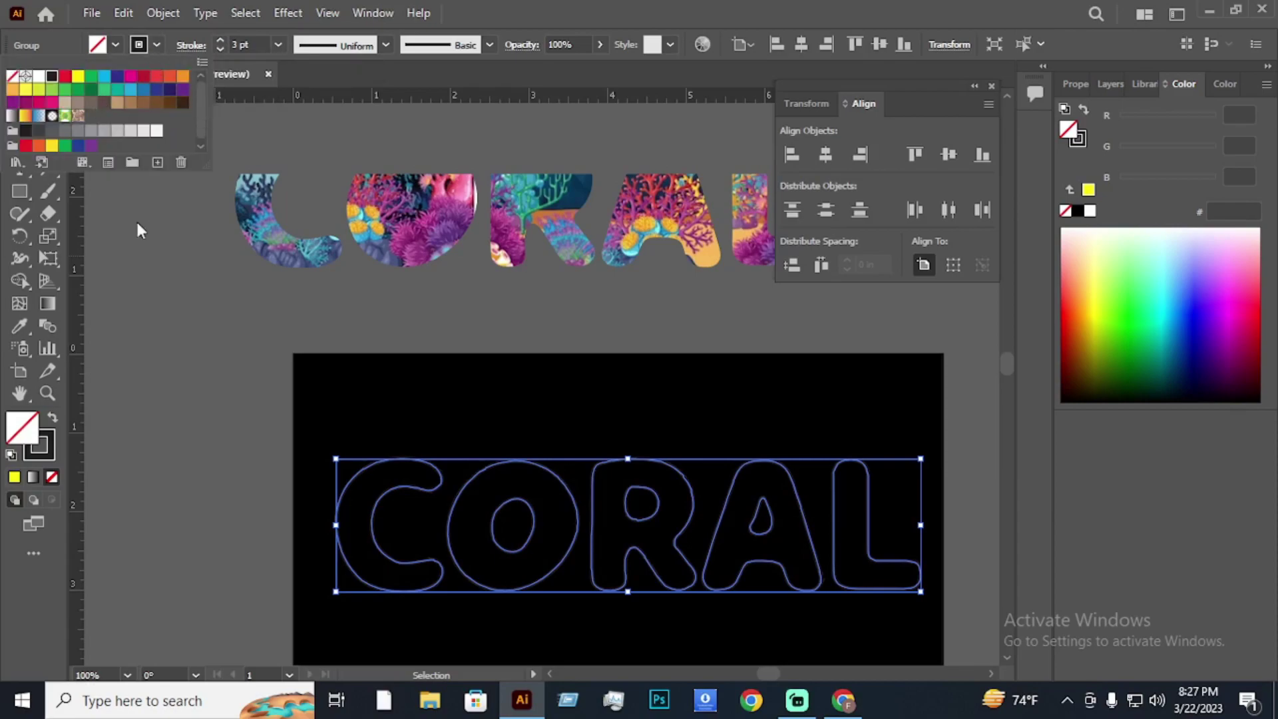
left_click(152, 213)
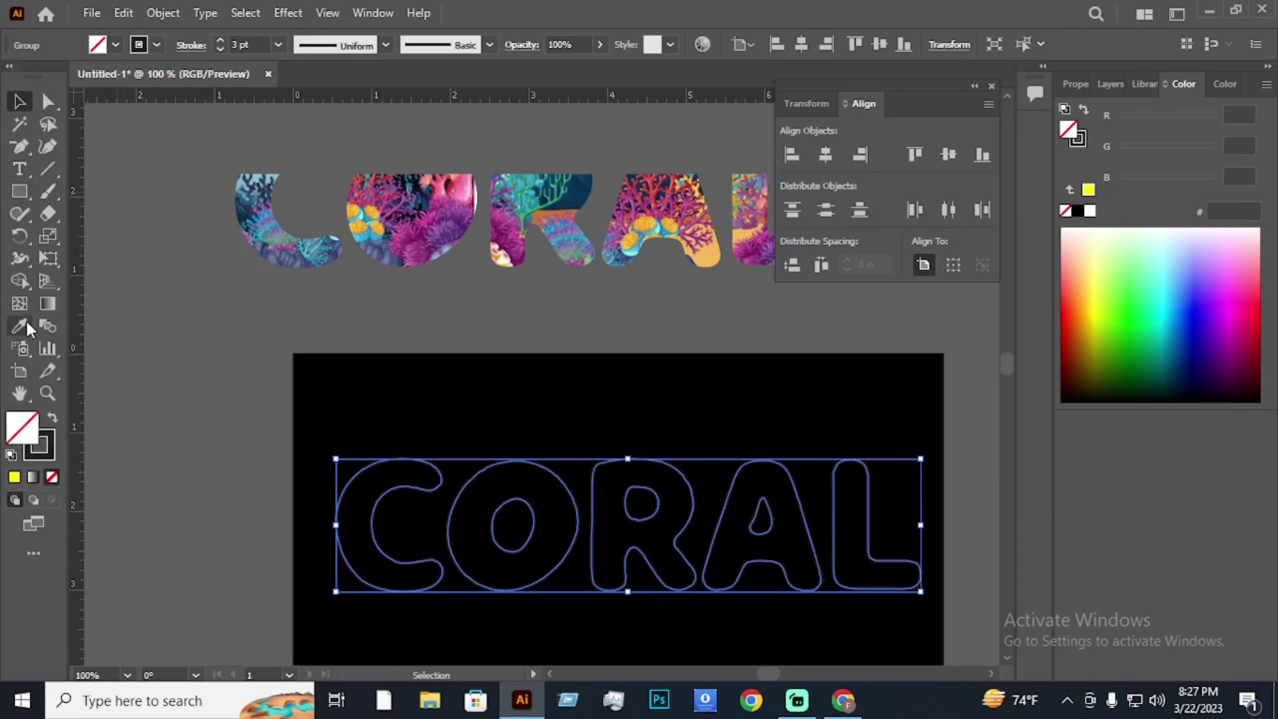
Draw a small rectangle left of the lettering with white fill and no stroke.
left_click(27, 194)
left_click_drag(110, 248, 204, 290)
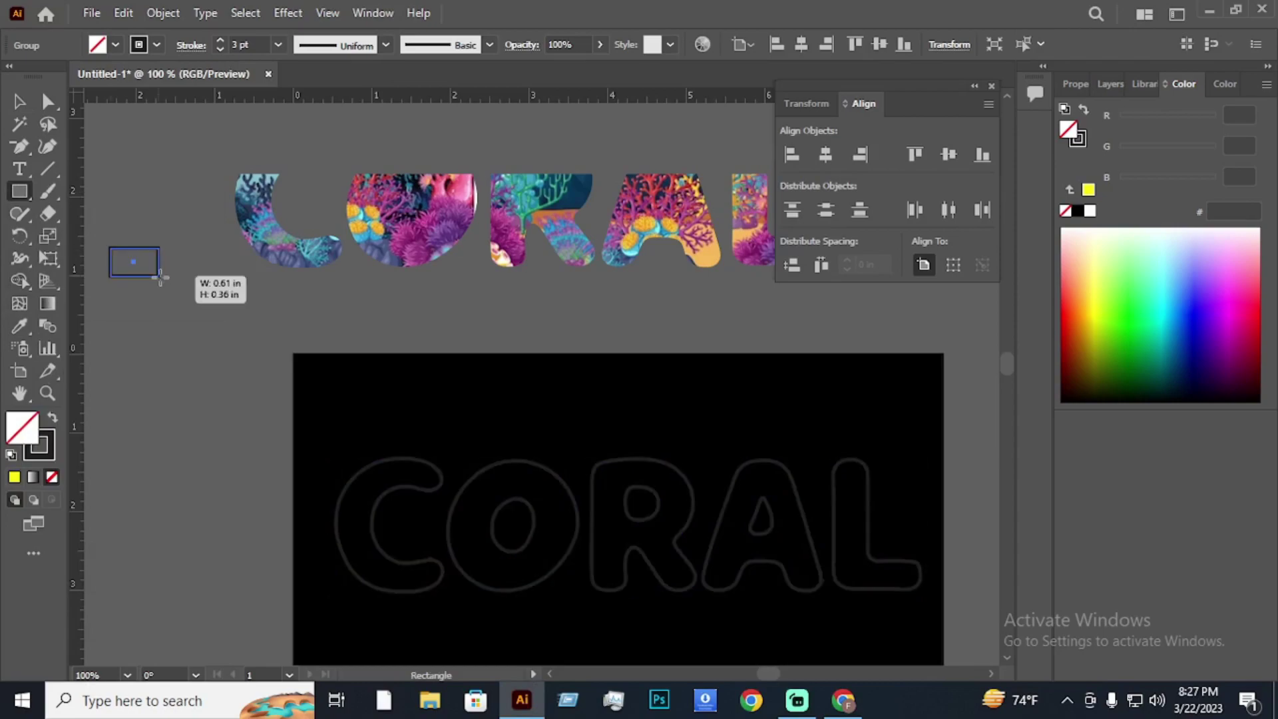
left_click(115, 44)
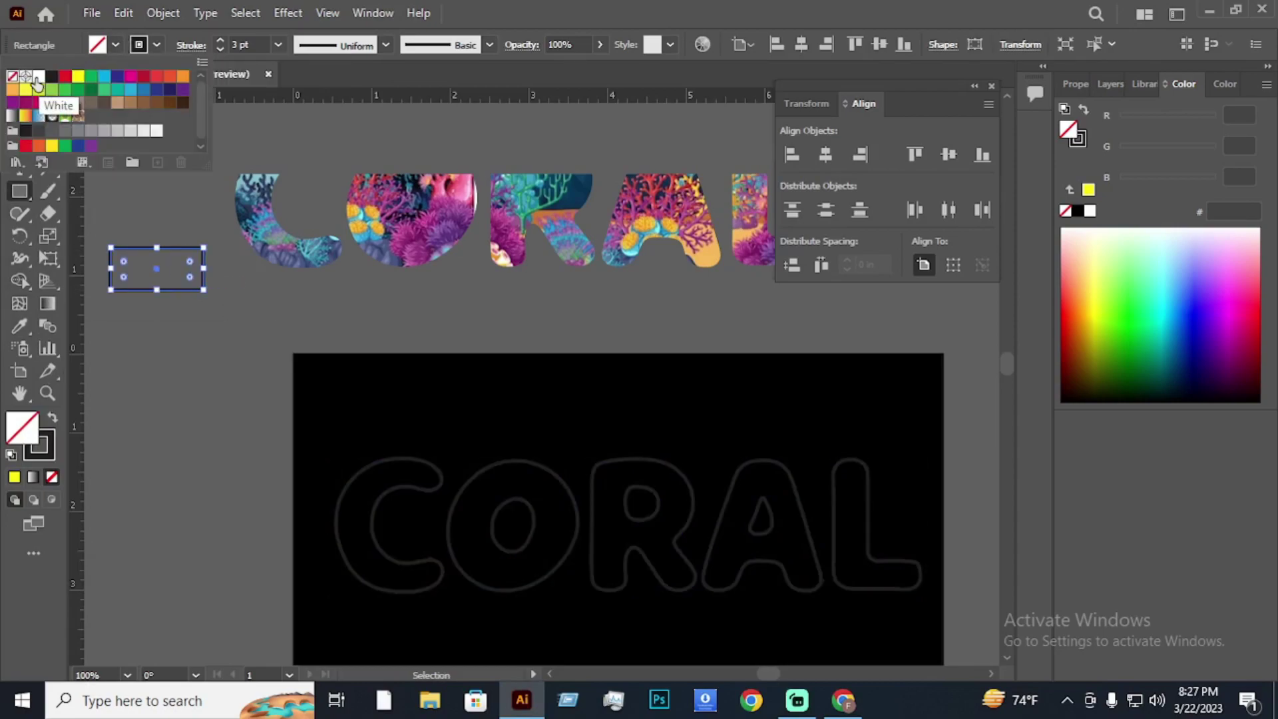
left_click(39, 77)
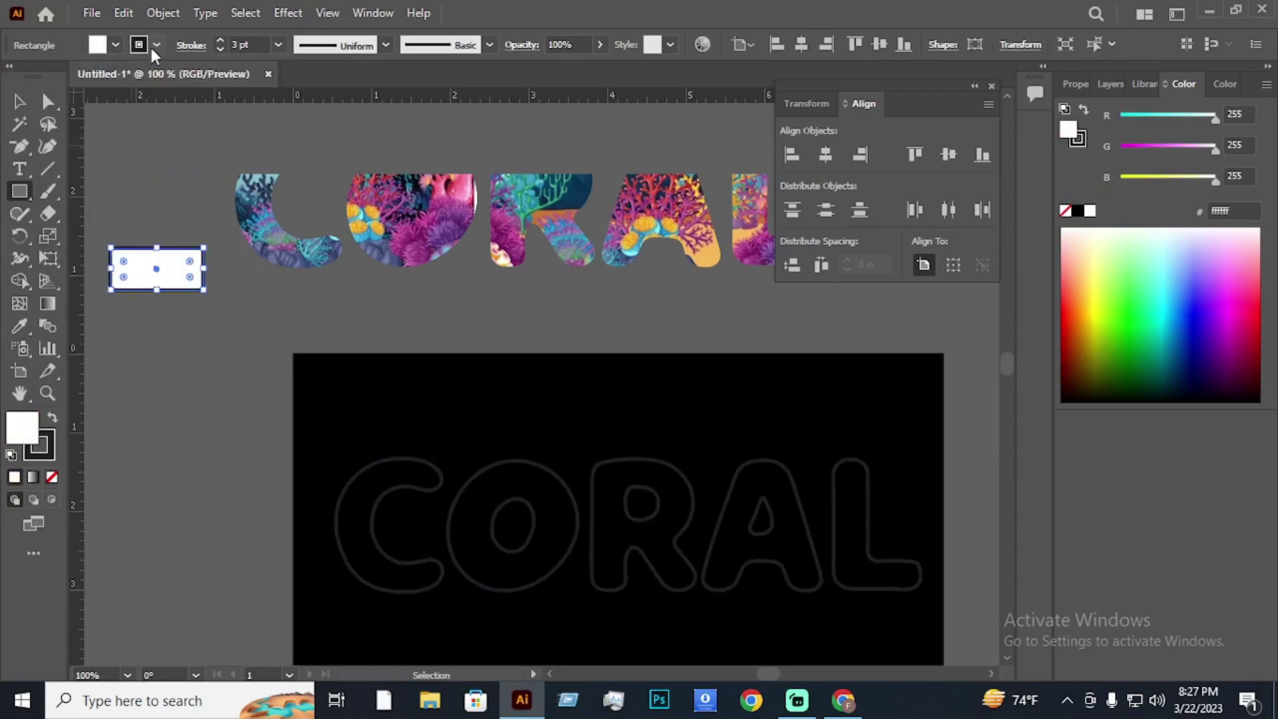
left_click(12, 76)
left_click(146, 305)
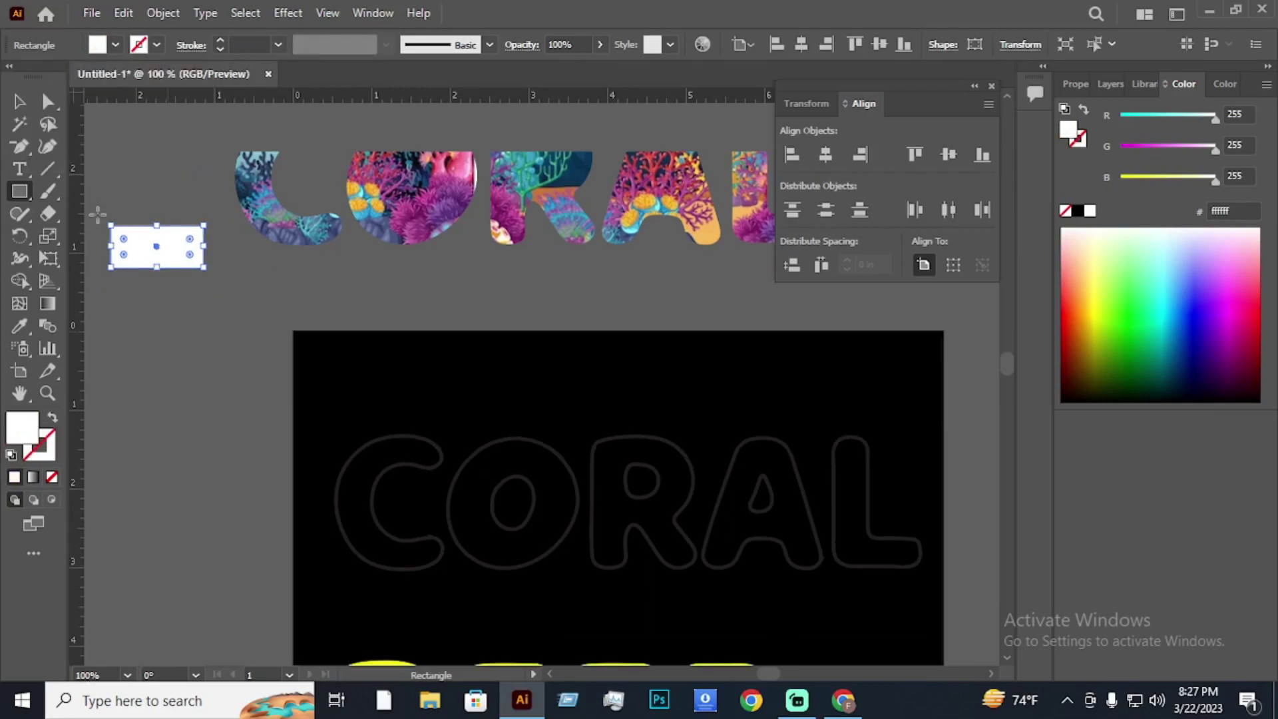
scroll(134, 267, "down", 1)
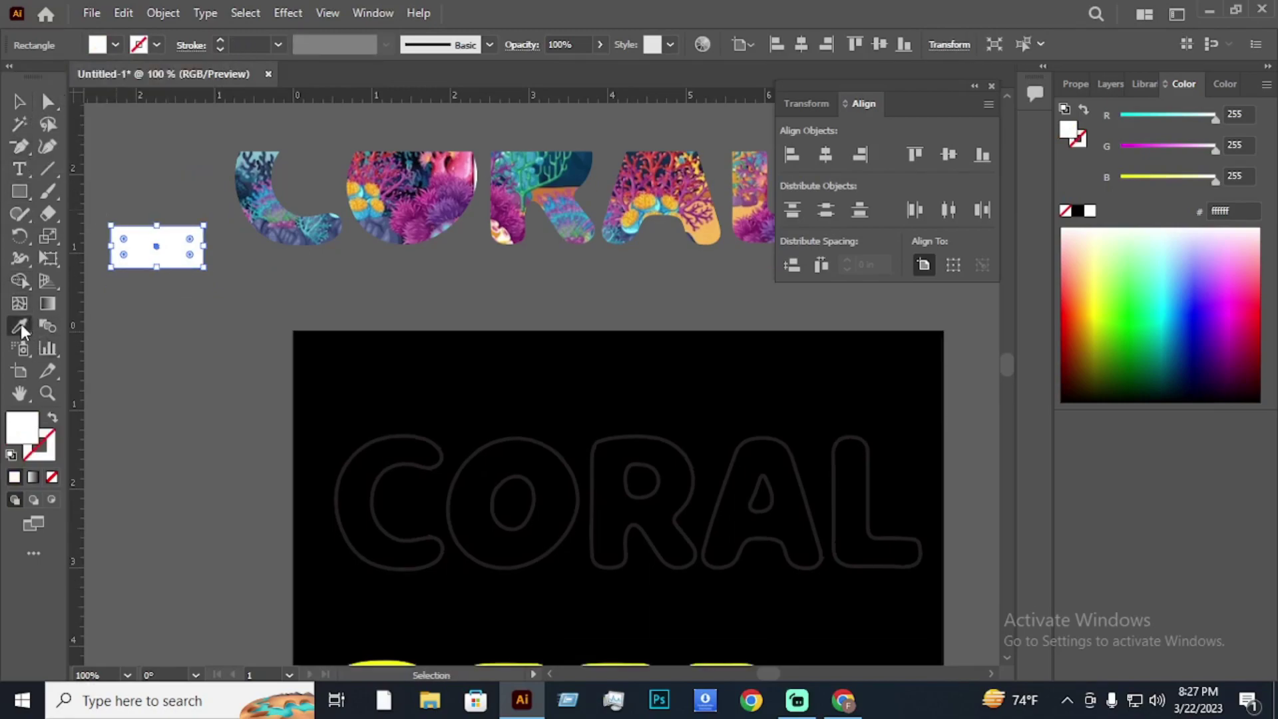
Eyedropper the coral image's orange, then give the rectangle an orange stroke and no fill.
left_click(19, 326)
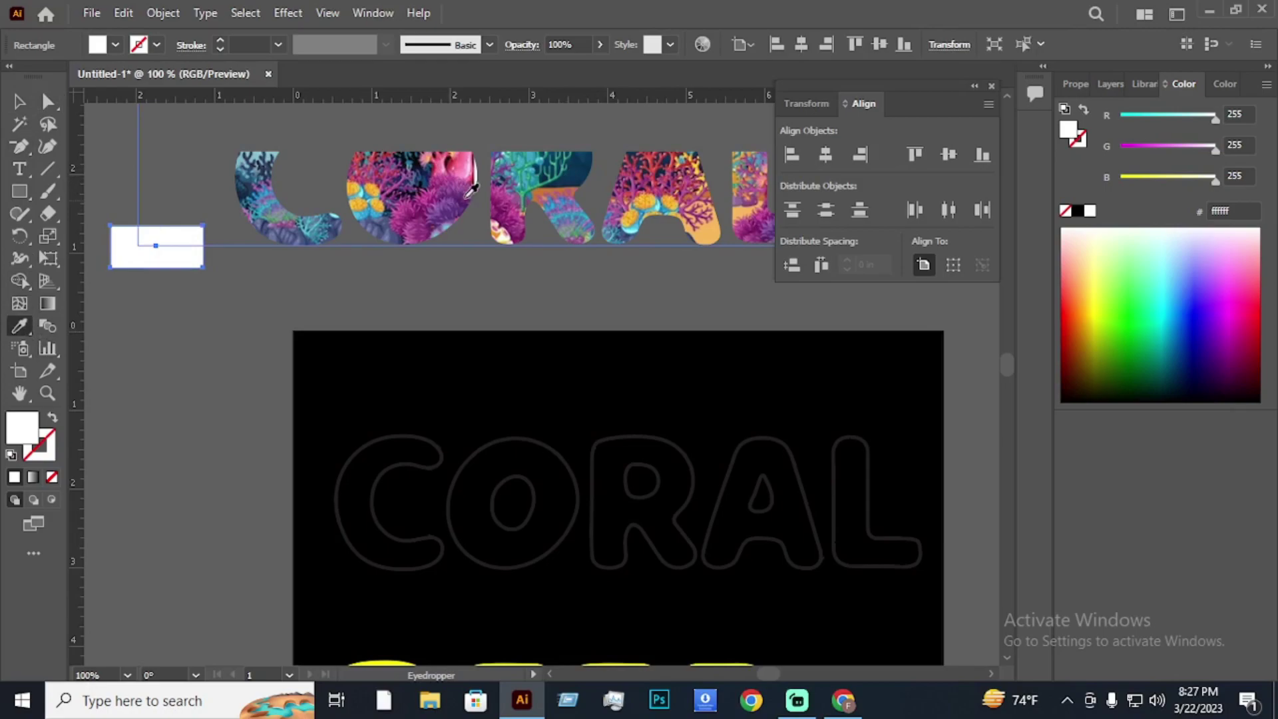
left_click(714, 221)
left_click(18, 101)
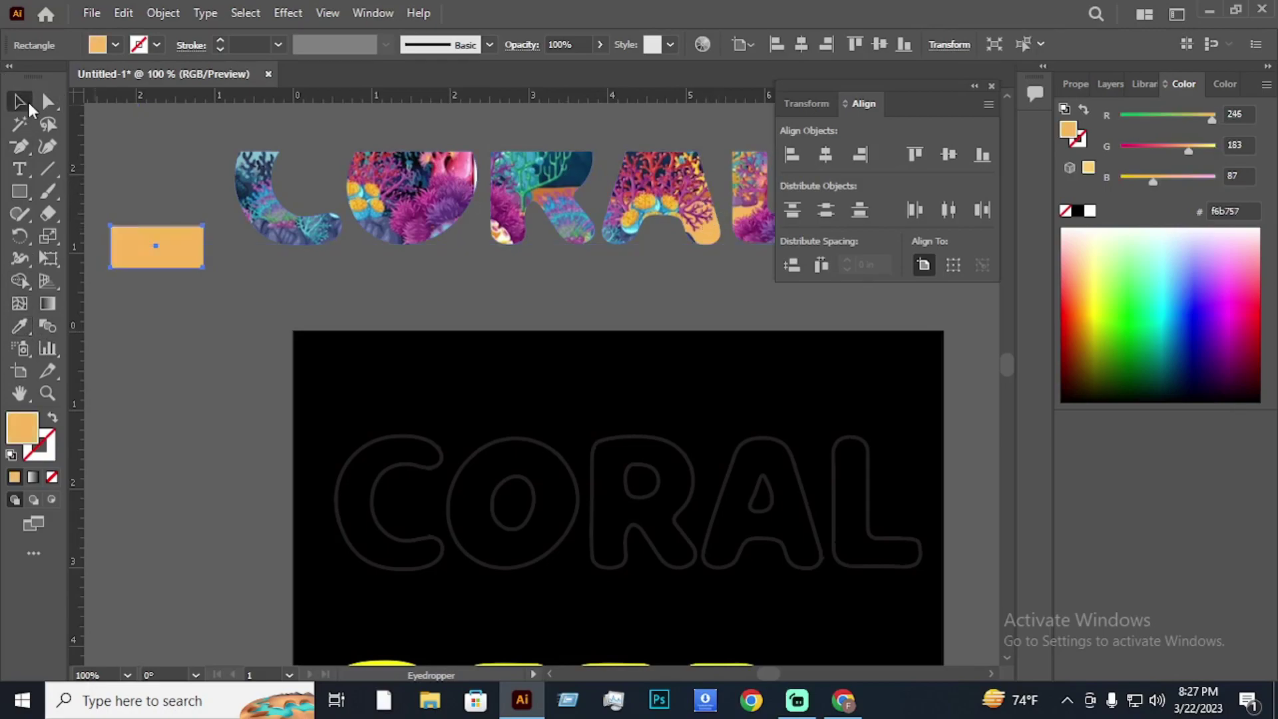
left_click(156, 45)
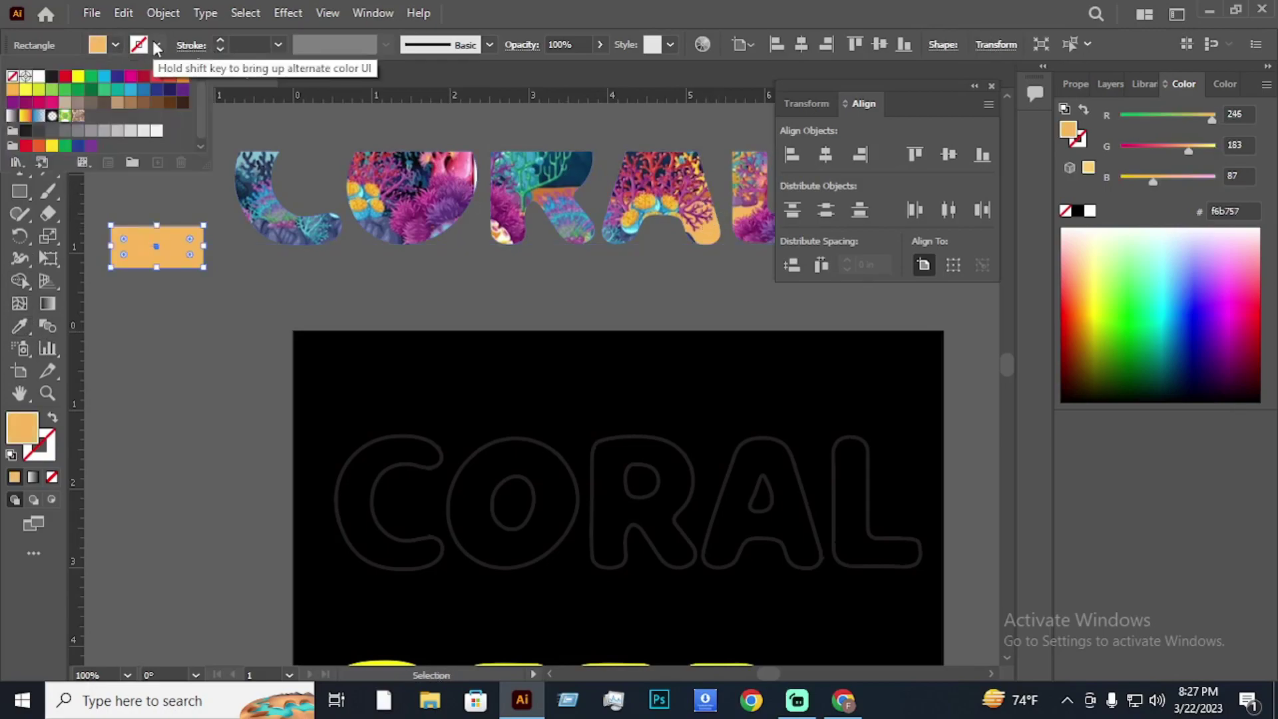
left_click(162, 81)
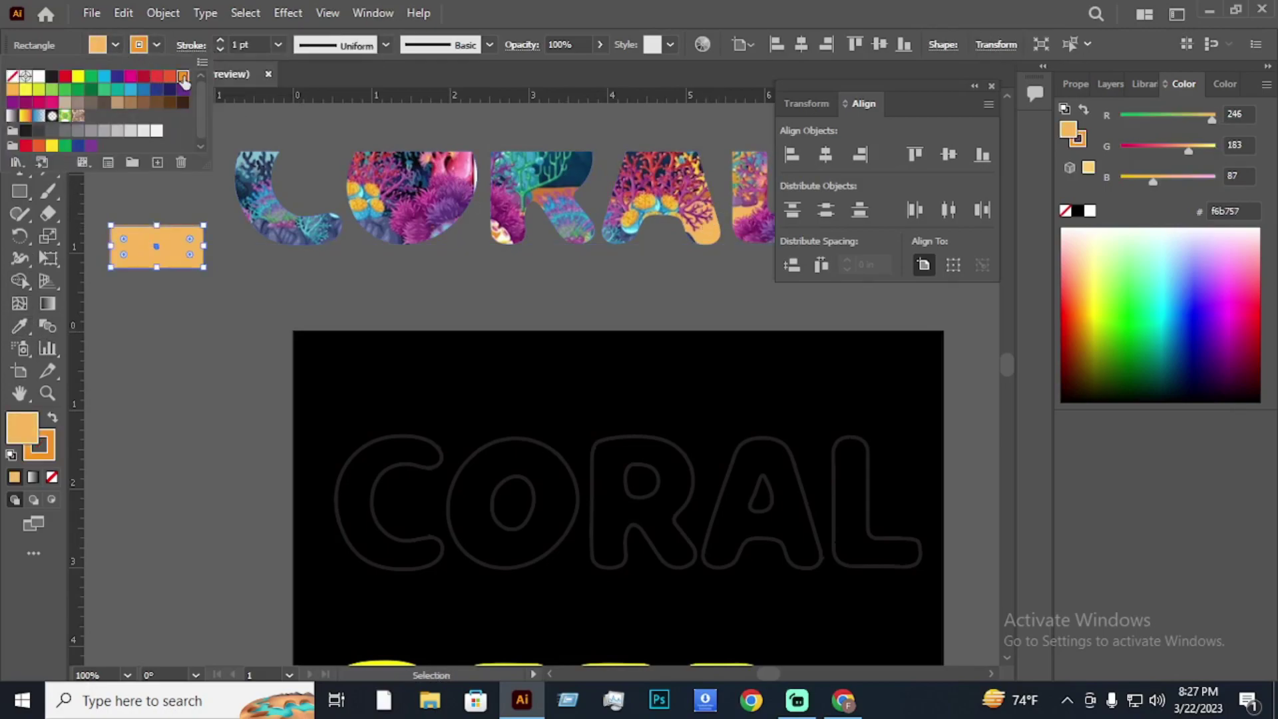
left_click(115, 45)
left_click(12, 76)
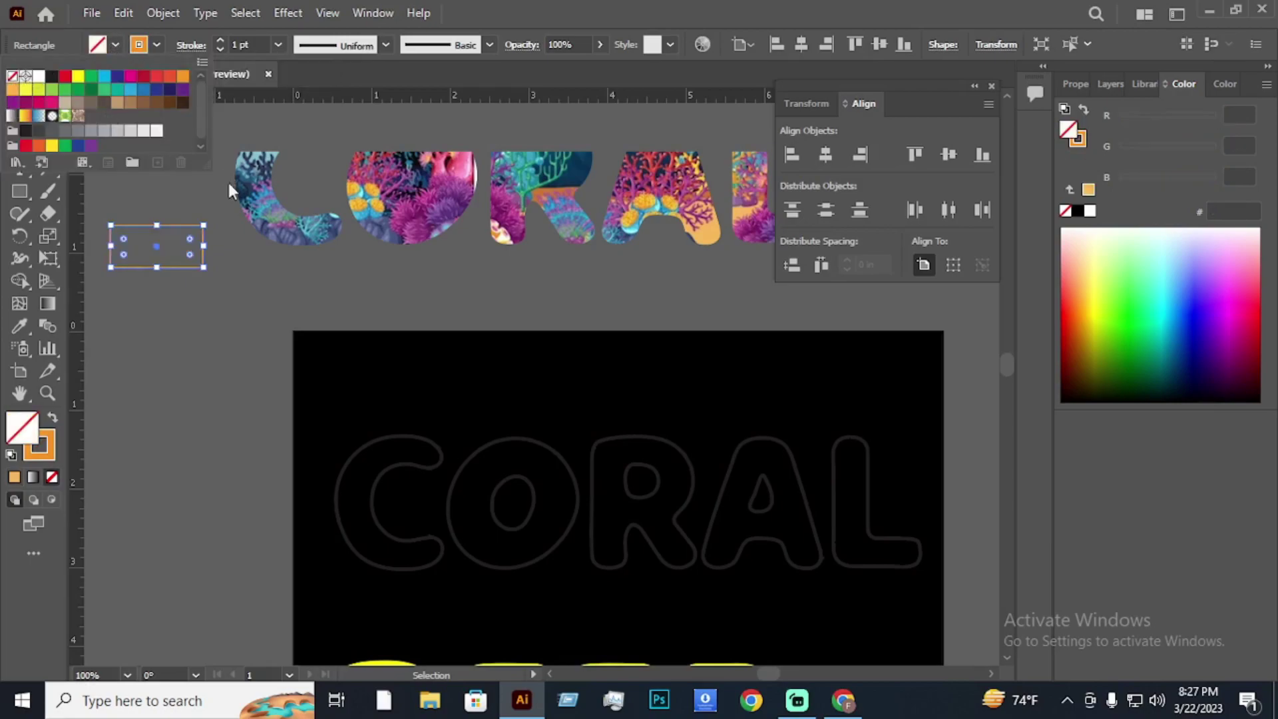
Give the artboard's CORAL outline lettering an orange 2 pt stroke.
left_click(432, 473)
left_click(156, 44)
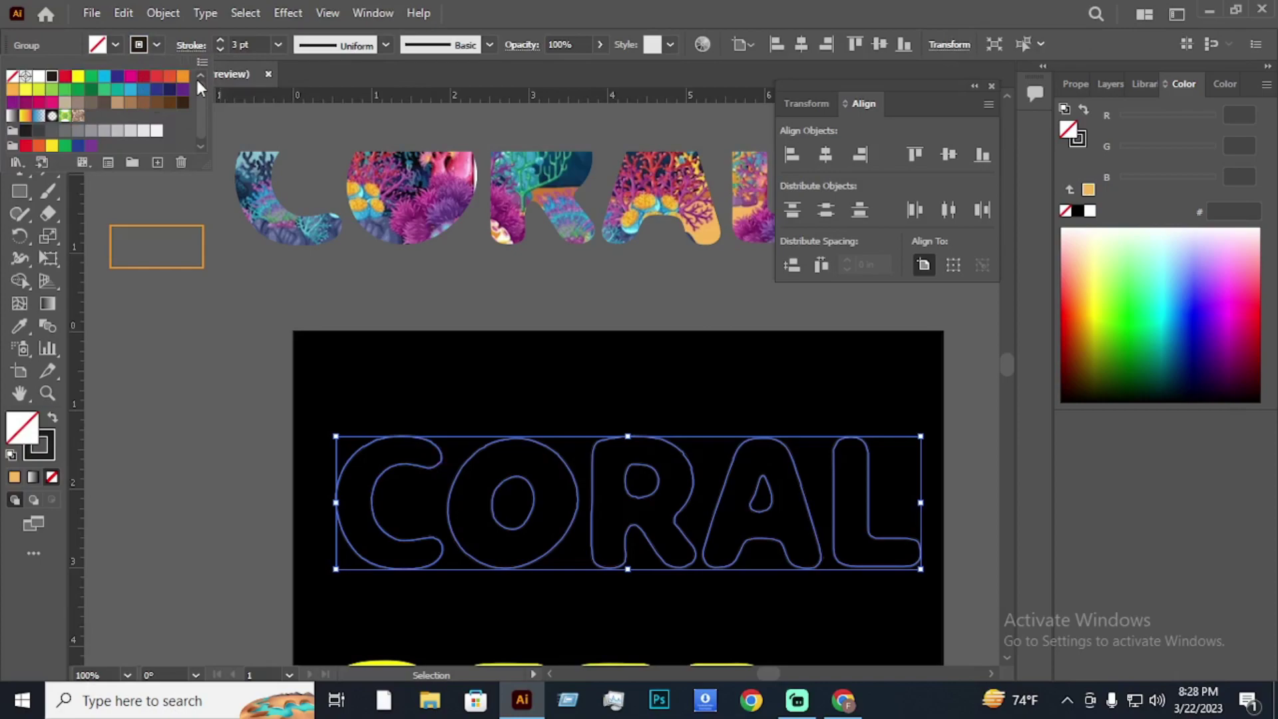
left_click(183, 77)
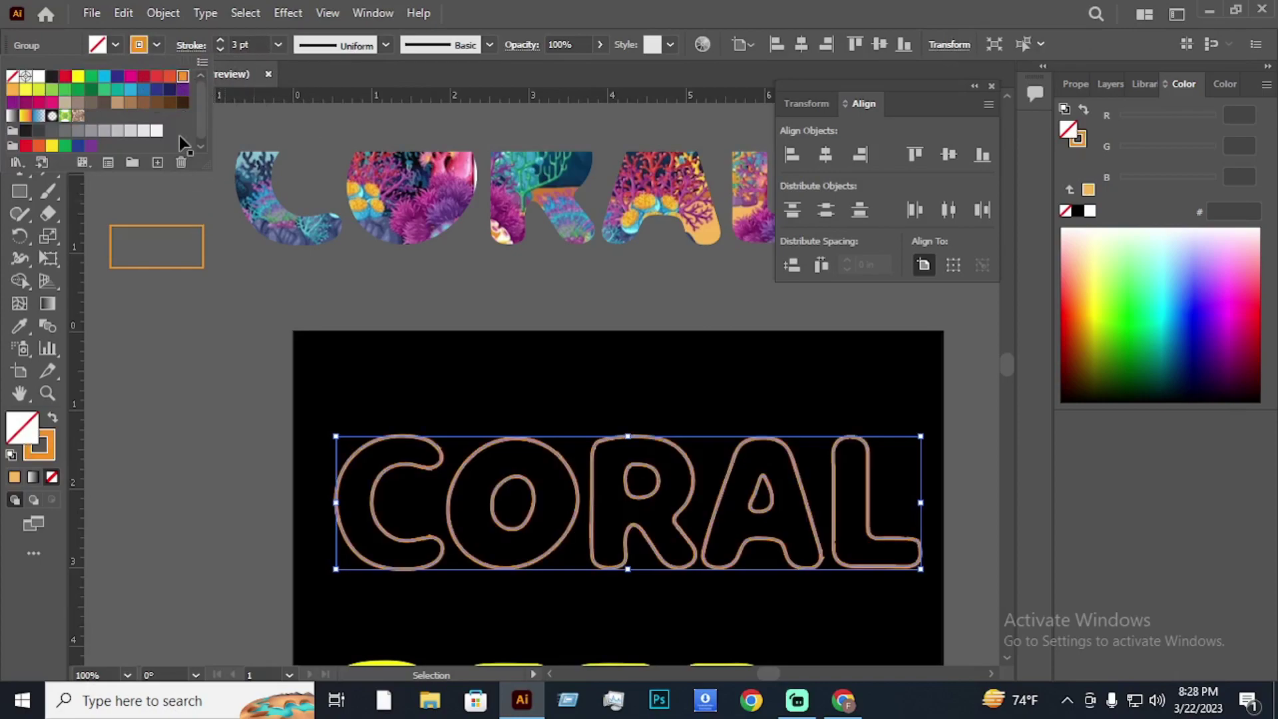
left_click(278, 44)
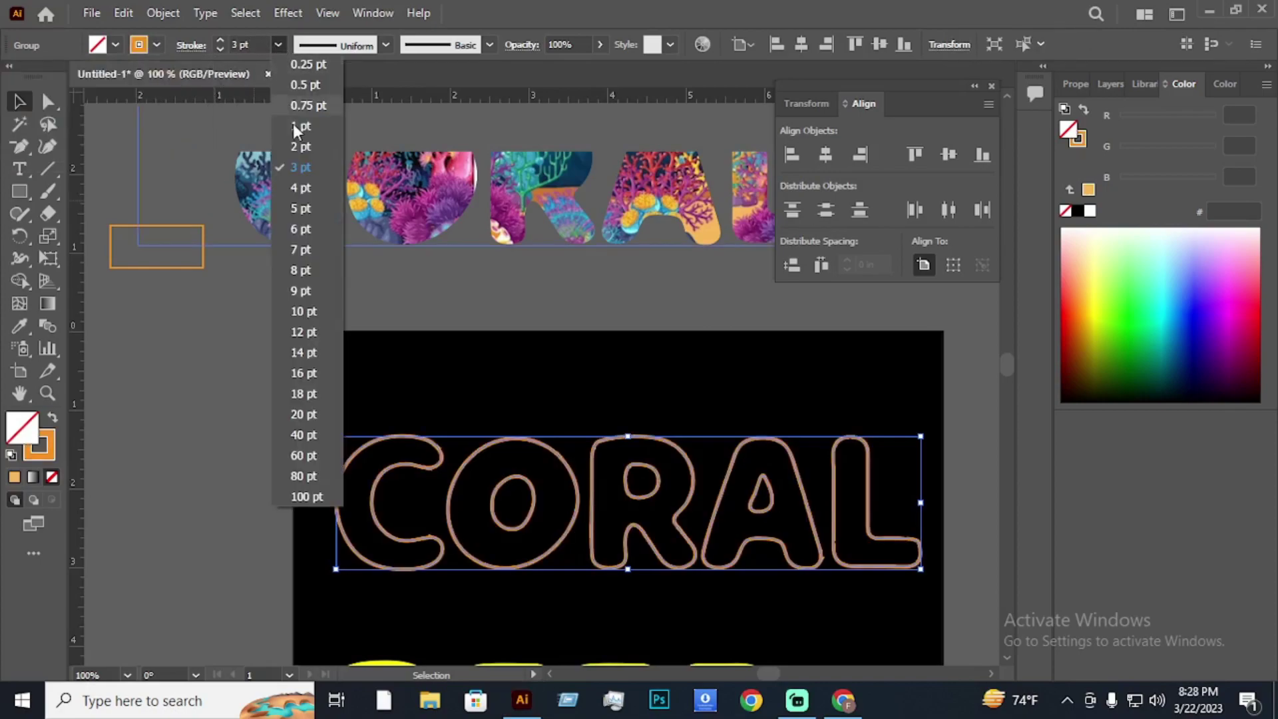
left_click(297, 143)
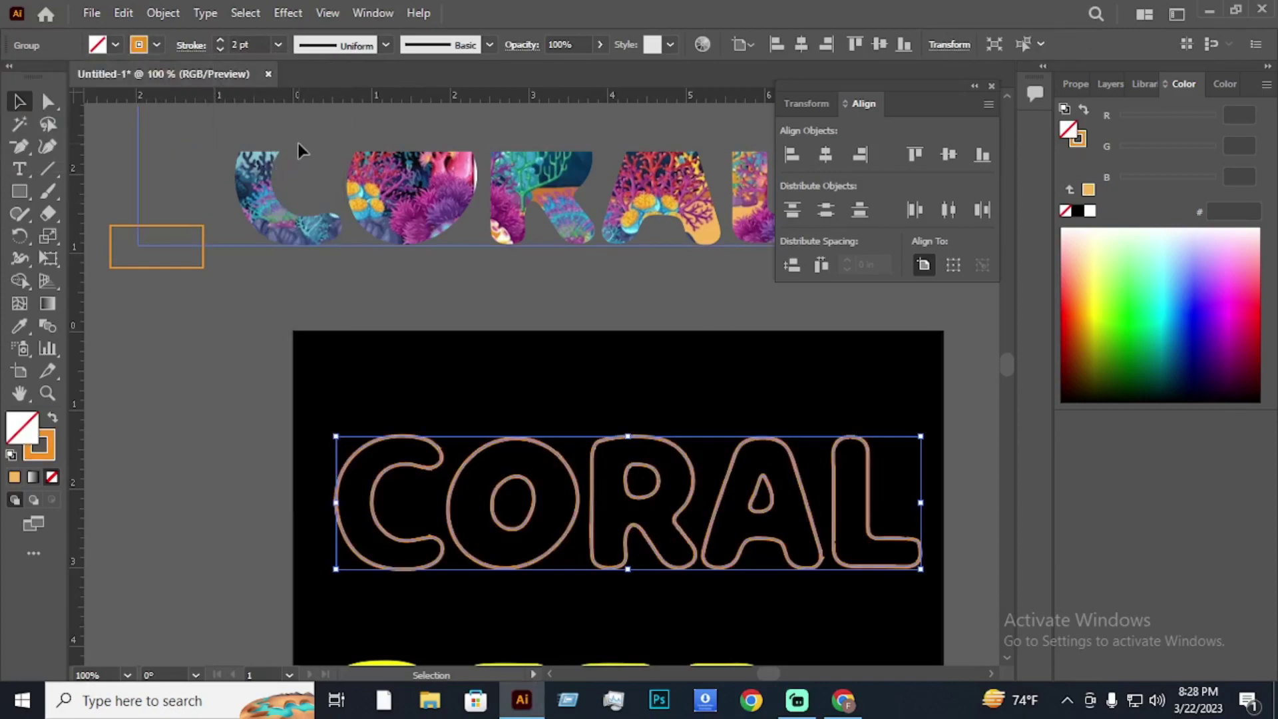
Deselect and reposition the coral-image CORAL lettering above the artboard.
left_click(190, 133)
scroll(333, 258, "up", 3)
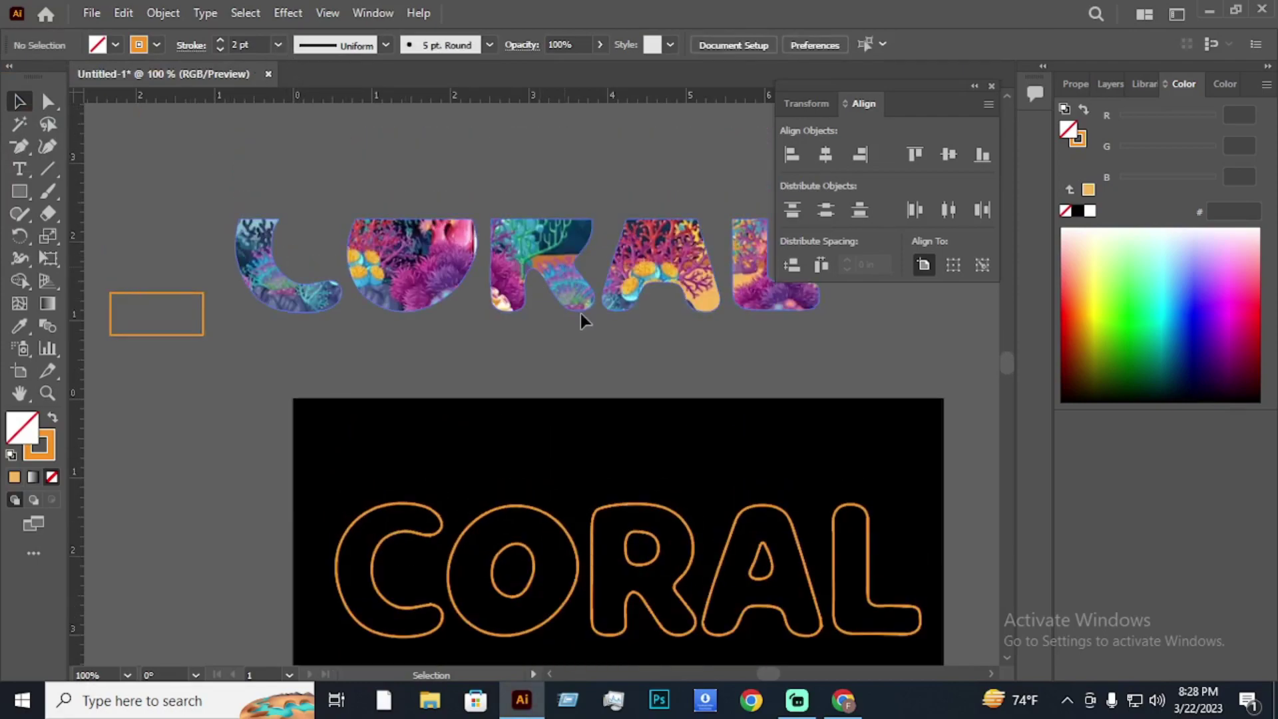
left_click_drag(581, 313, 563, 223)
scroll(533, 466, "down", 2)
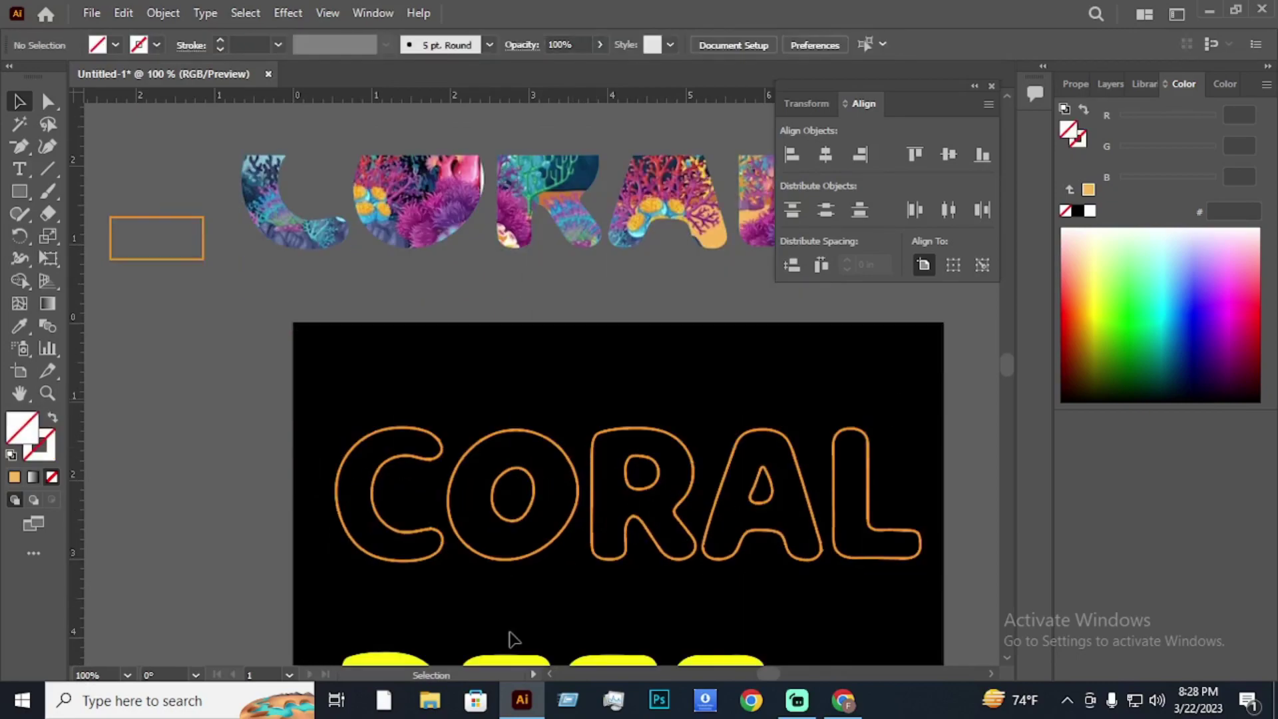
Apply Object > Expand with Fill and Stroke to the orange CORAL outline lettering.
right_click(629, 558)
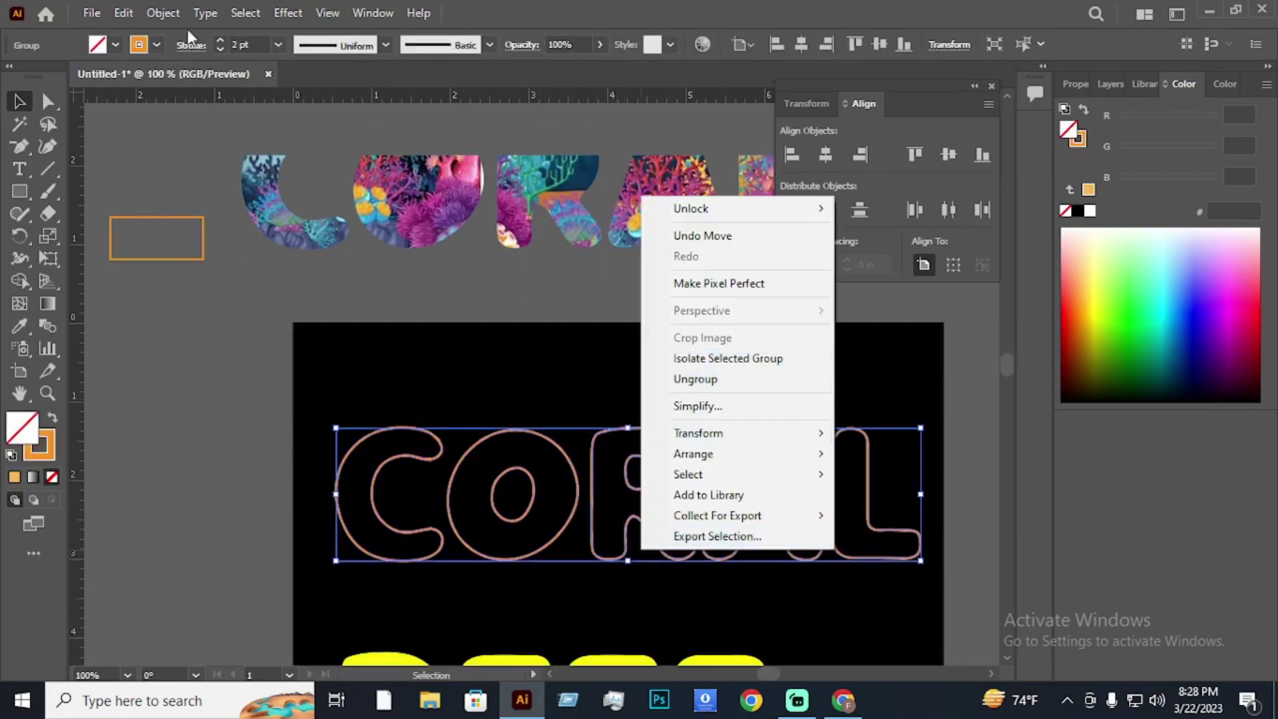
left_click(265, 297)
left_click(499, 595)
left_click(513, 559)
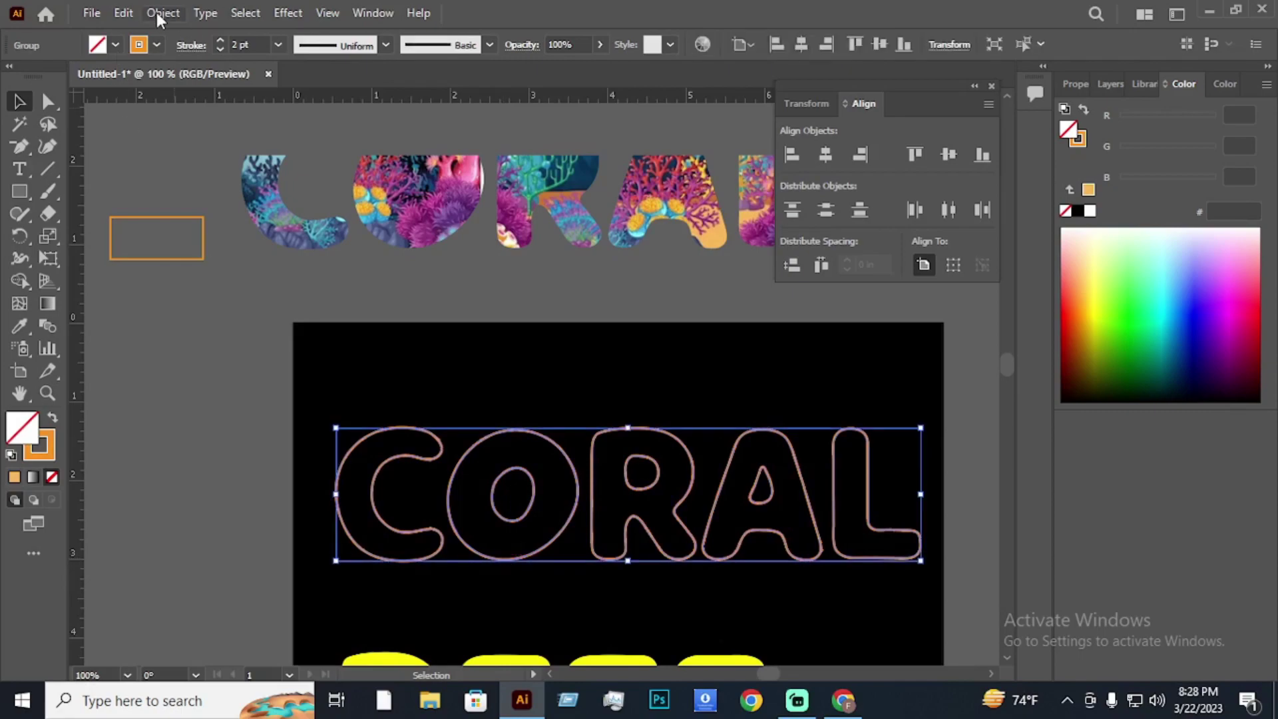
left_click(162, 13)
left_click(256, 223)
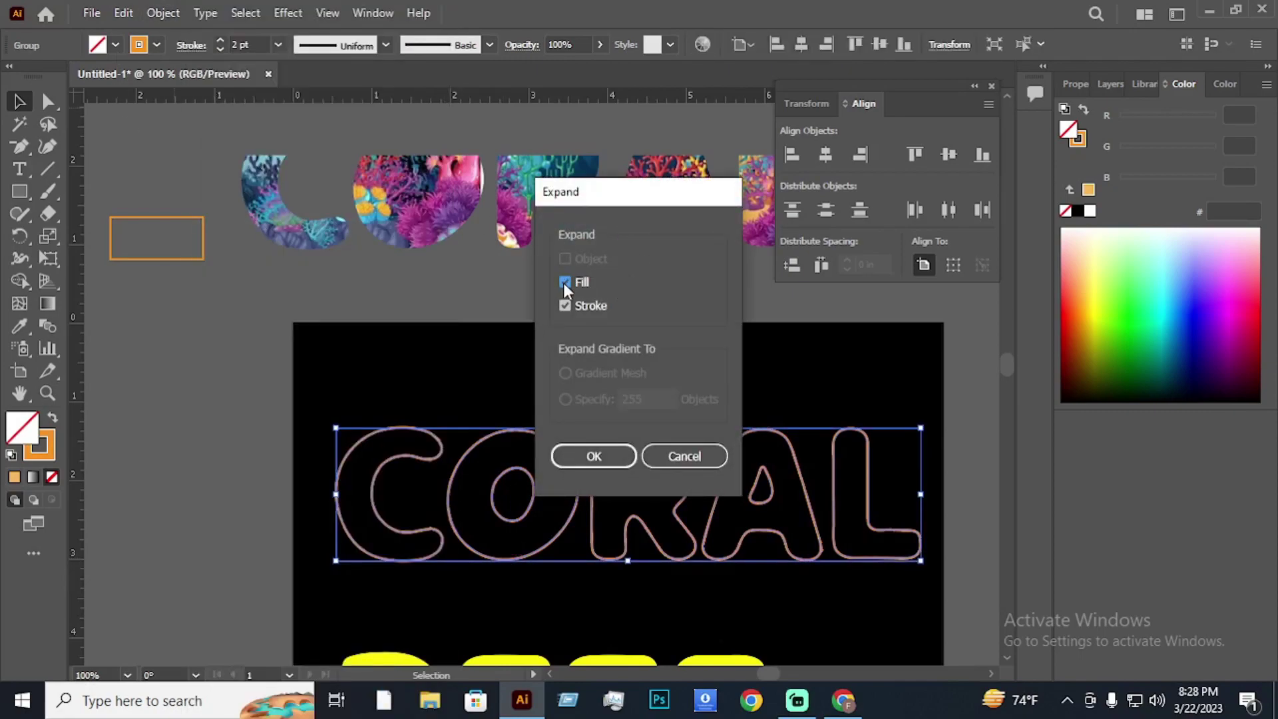
left_click(594, 456)
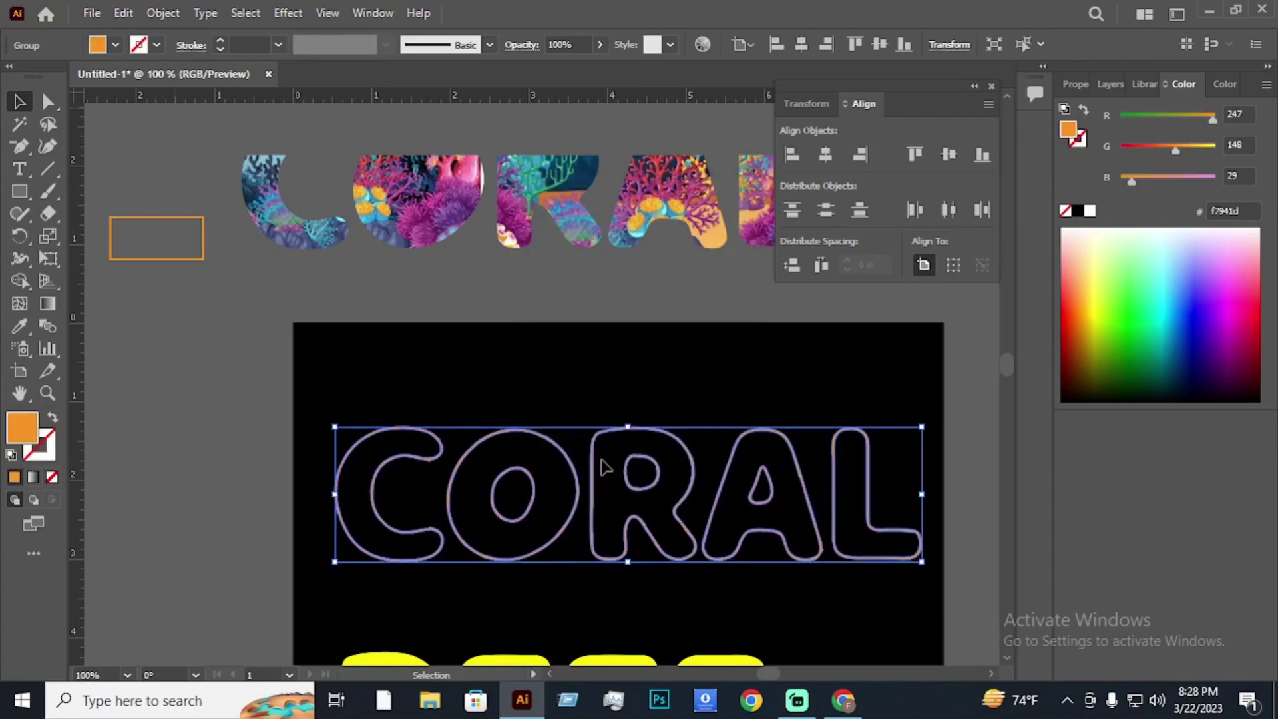
Ungroup the expanded CORAL letters and the letter O.
right_click(599, 500)
left_click(653, 326)
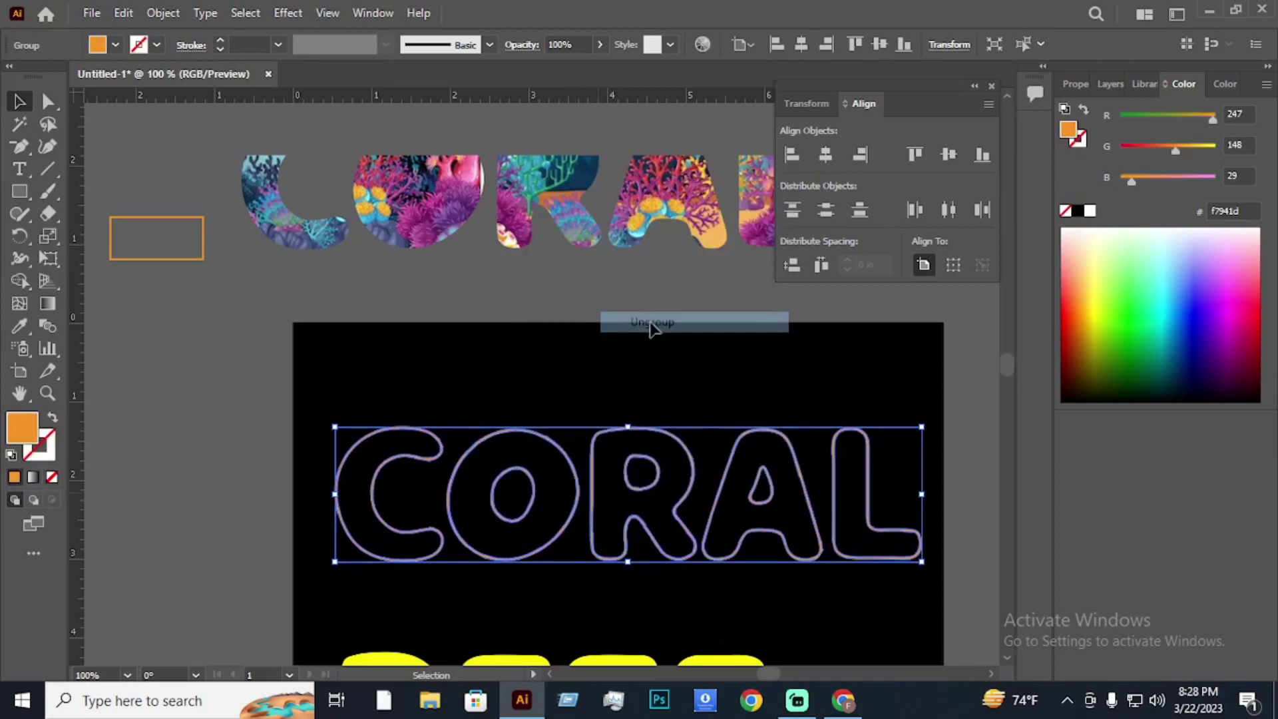
left_click(552, 376)
left_click(531, 506)
right_click(534, 506)
left_click(589, 335)
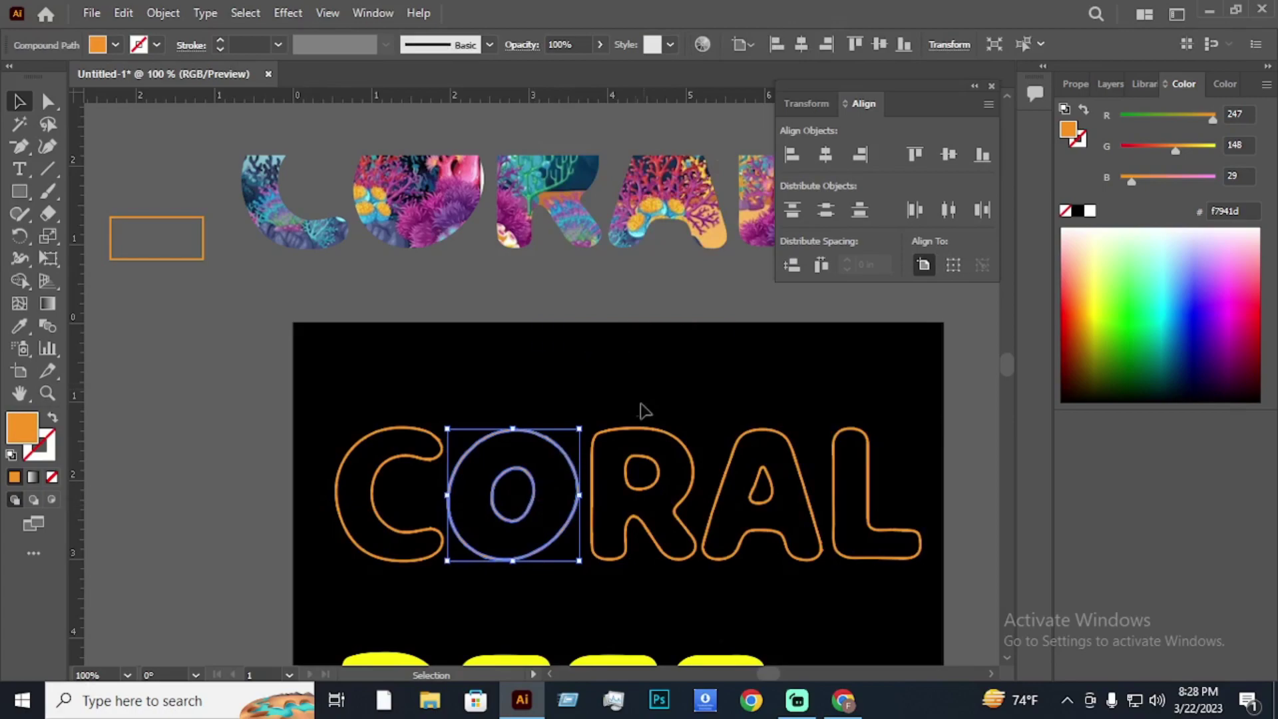
left_click(642, 408)
left_click(528, 496)
right_click(528, 492)
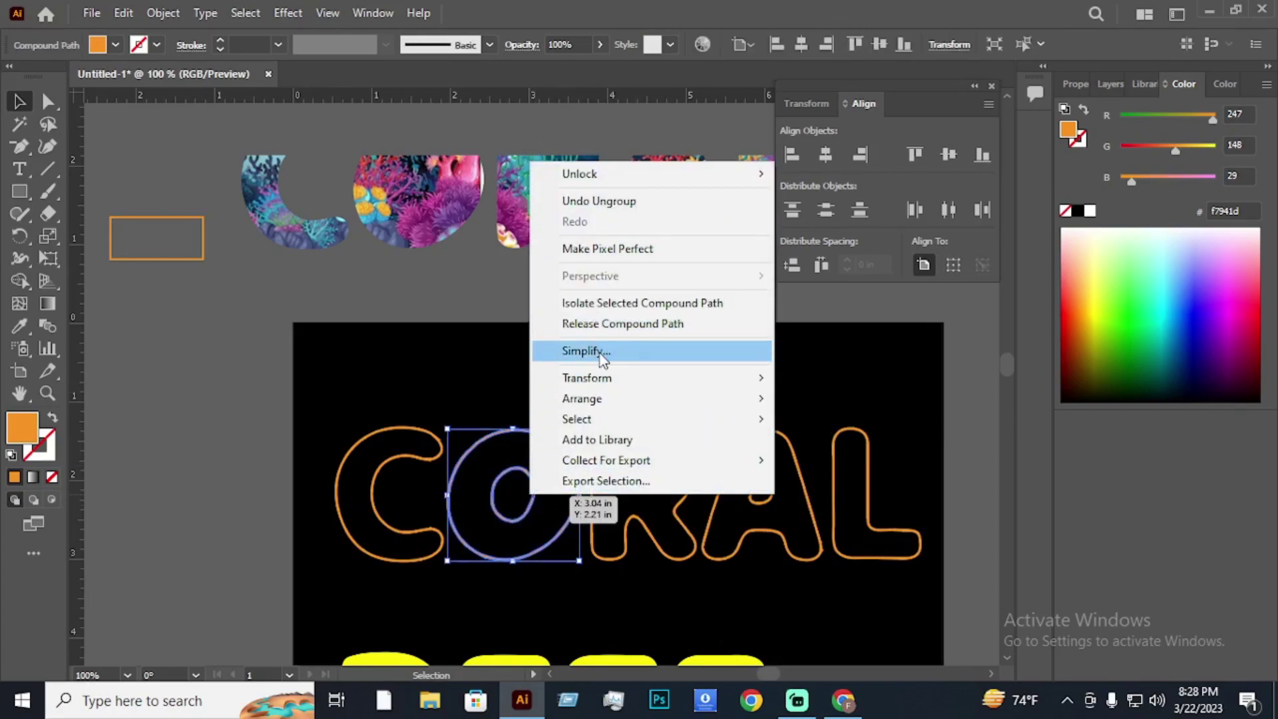
left_click(494, 357)
Divide the O with Pathfinder, ungroup it, and delete its inner hole.
left_click(537, 516)
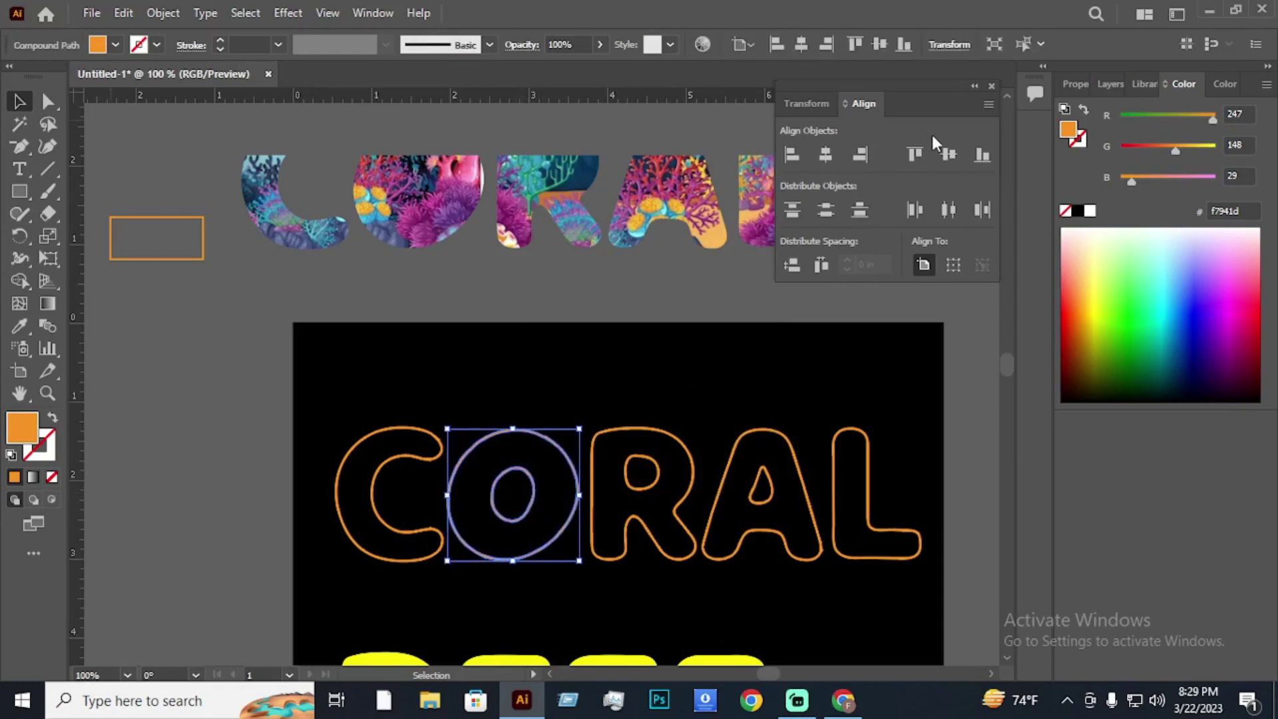
left_click(355, 14)
left_click(436, 671)
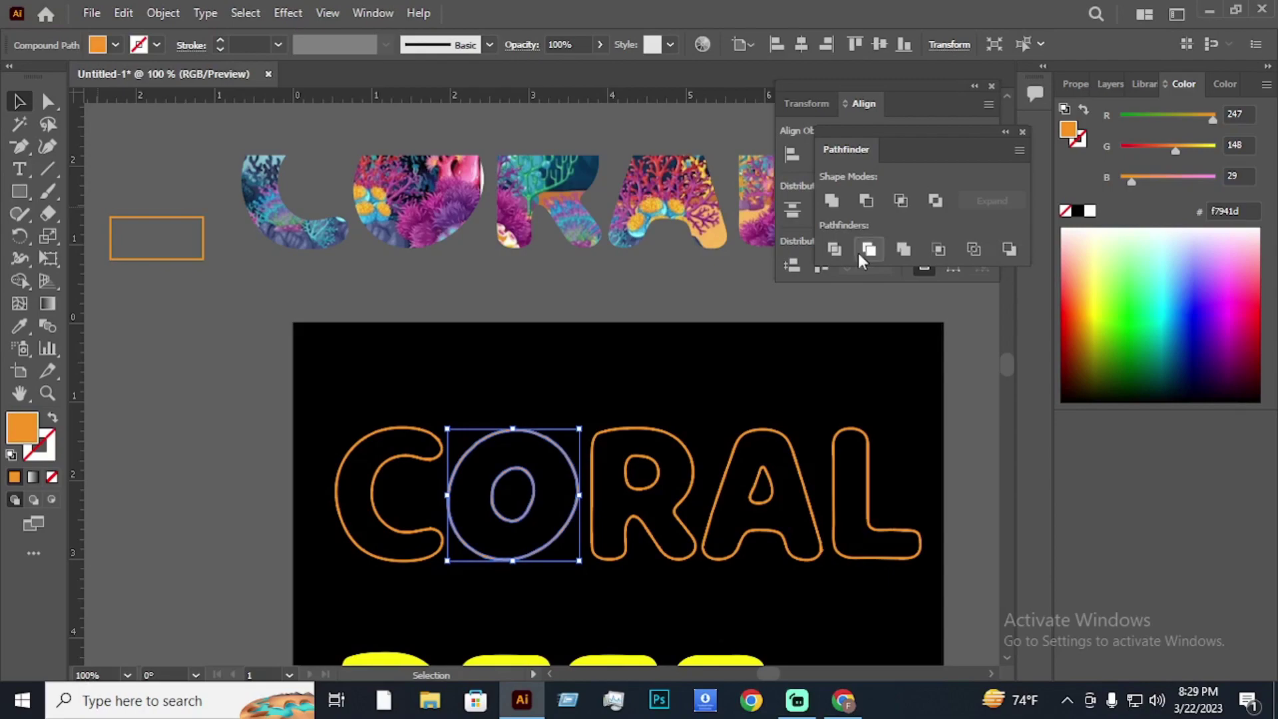
left_click(869, 249)
right_click(529, 494)
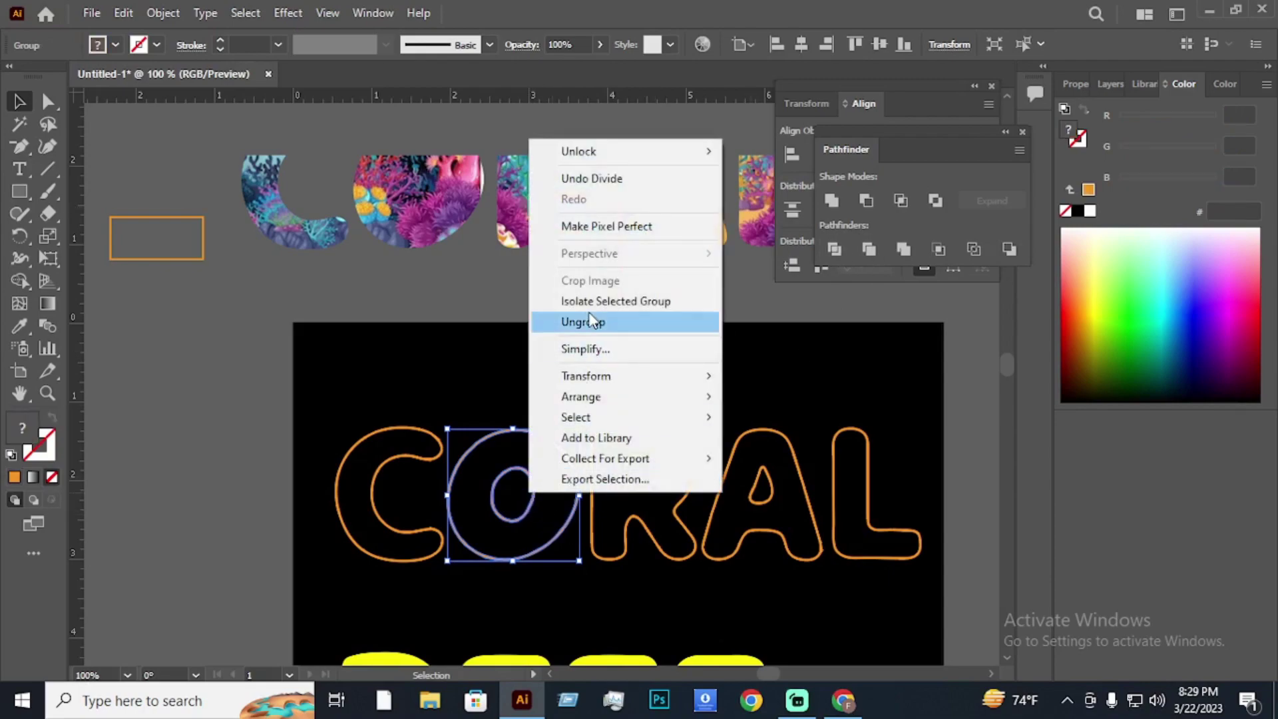
left_click(590, 321)
left_click(528, 508)
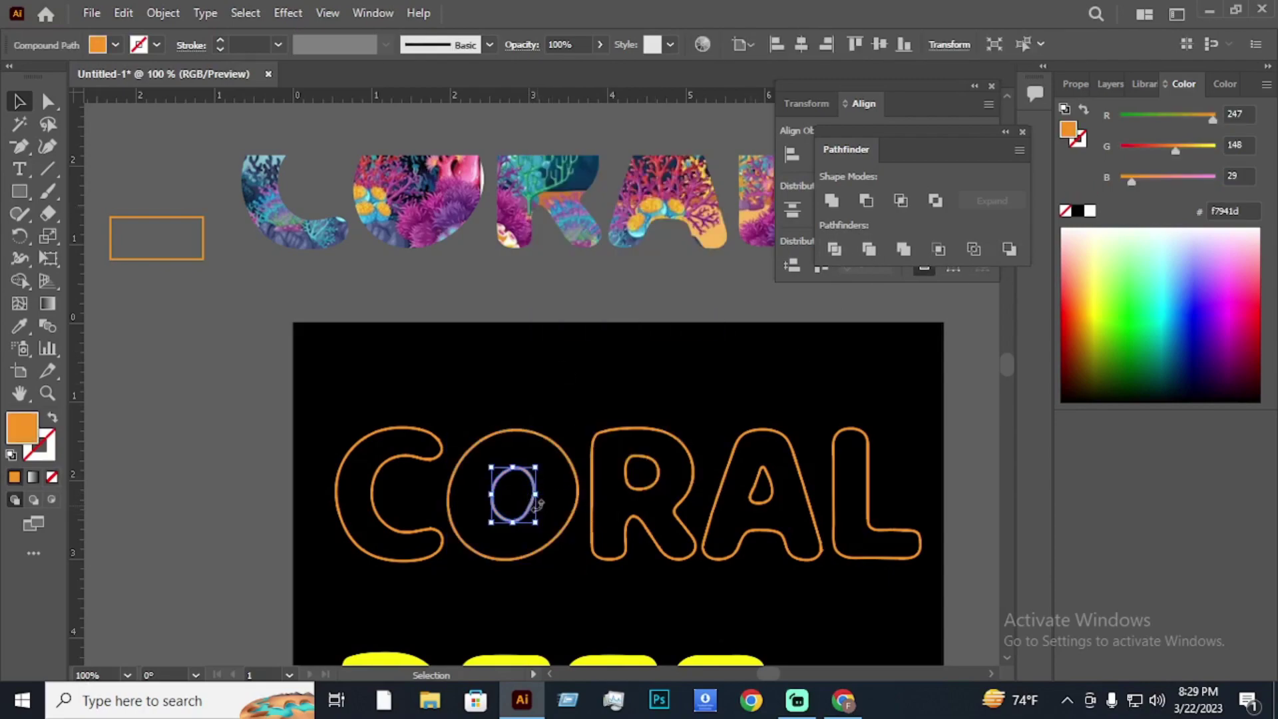
key("Delete")
Divide the R and A, ungroup them, and delete both inner holes.
left_click(643, 493)
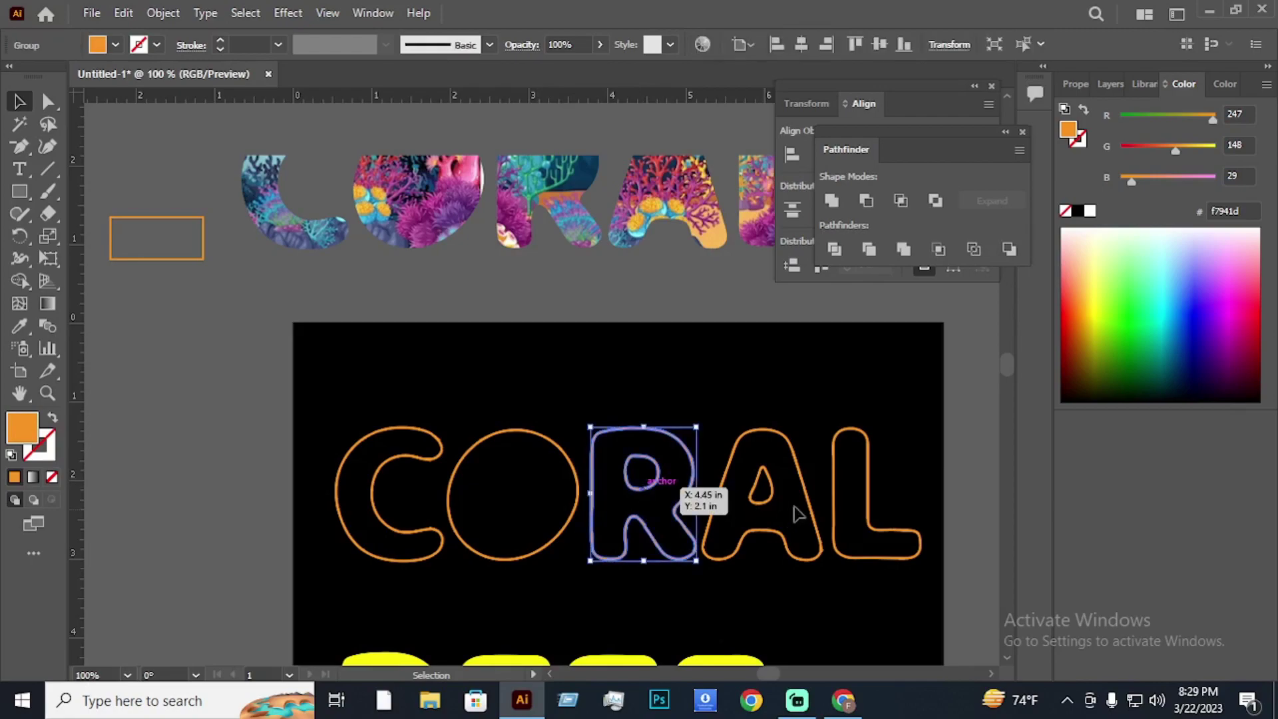
left_click(811, 504, "shift")
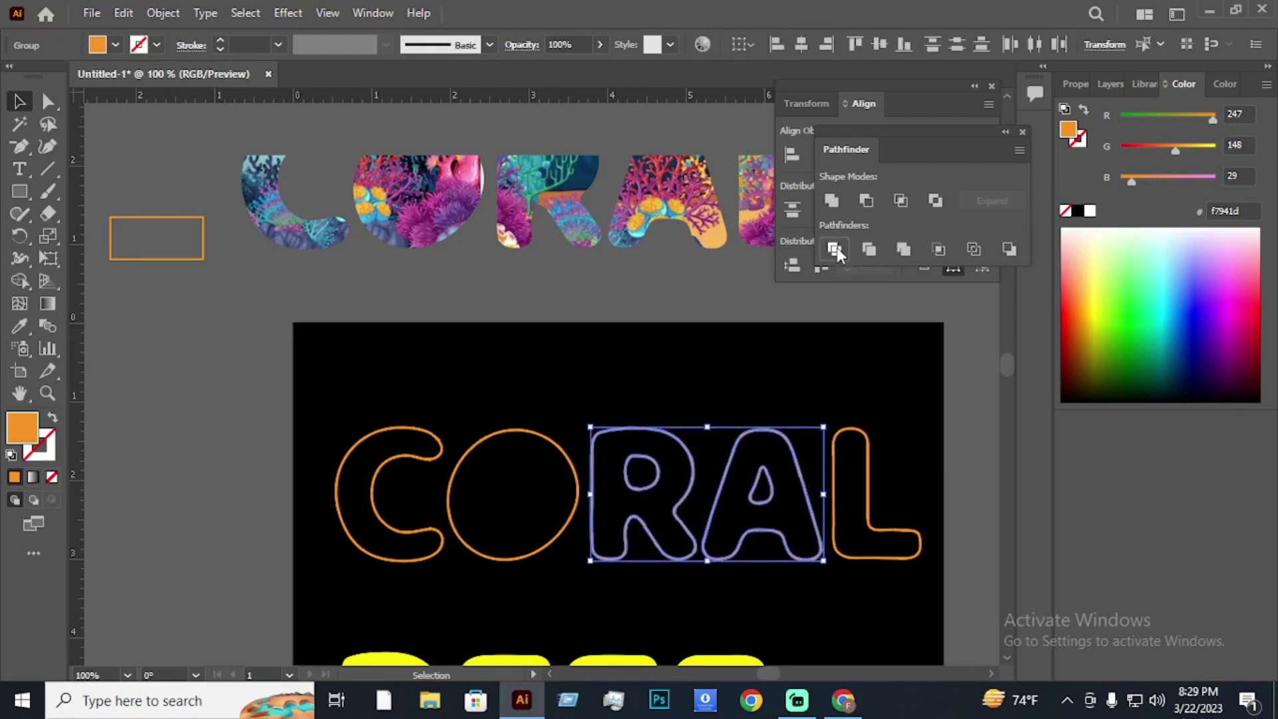
left_click(837, 252)
right_click(796, 443)
left_click(829, 286)
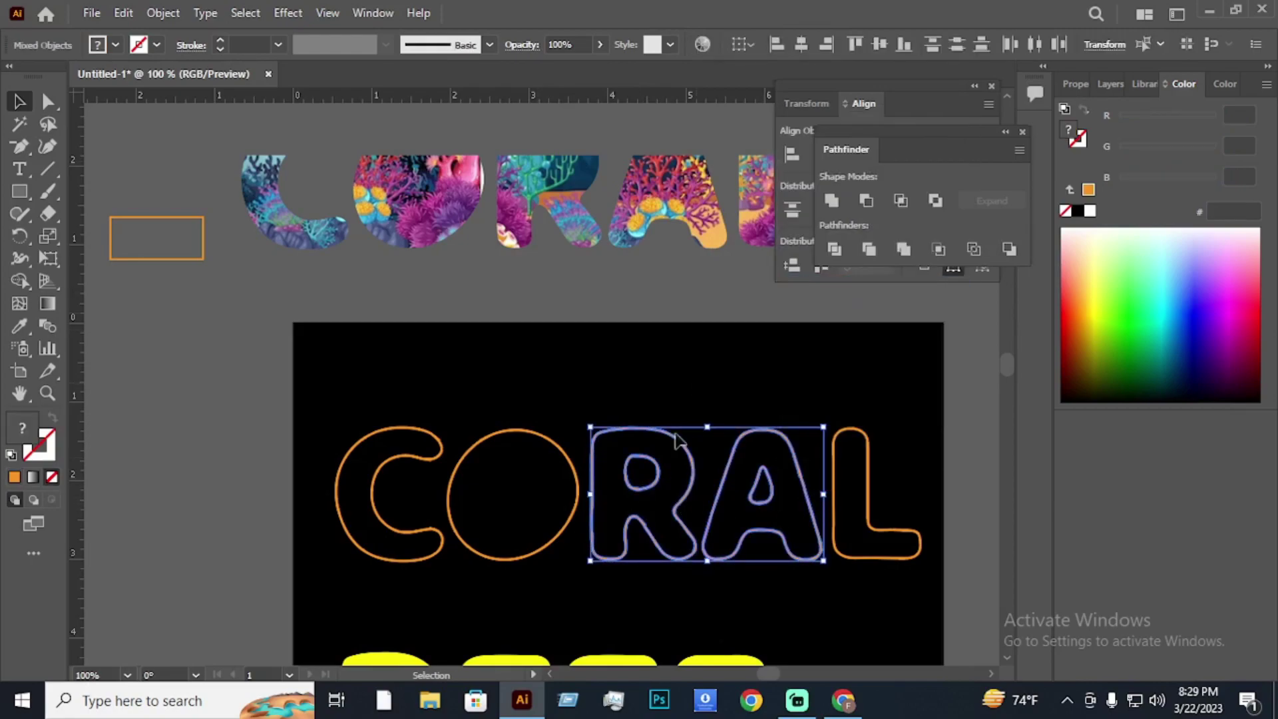
left_click(661, 473)
left_click(764, 498, "shift")
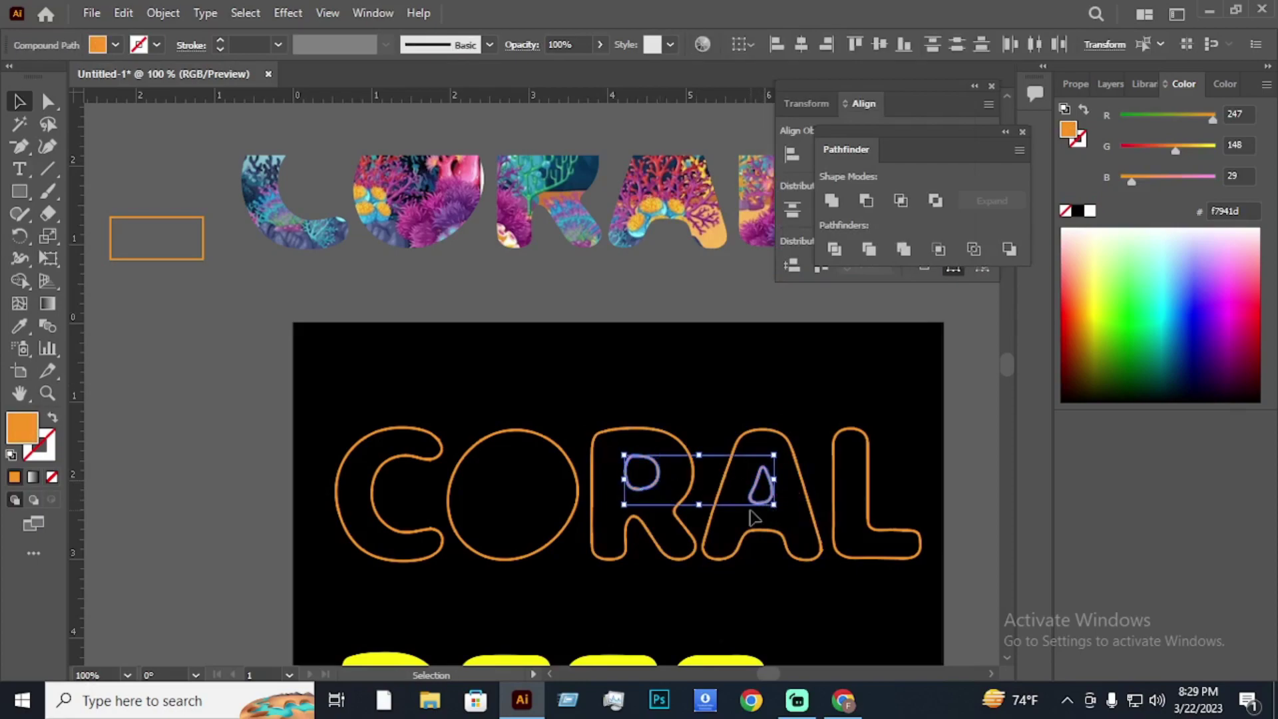
key("Delete")
Drop the coral-image CORAL onto the orange CORAL outline lettering.
scroll(513, 391, "up", 2)
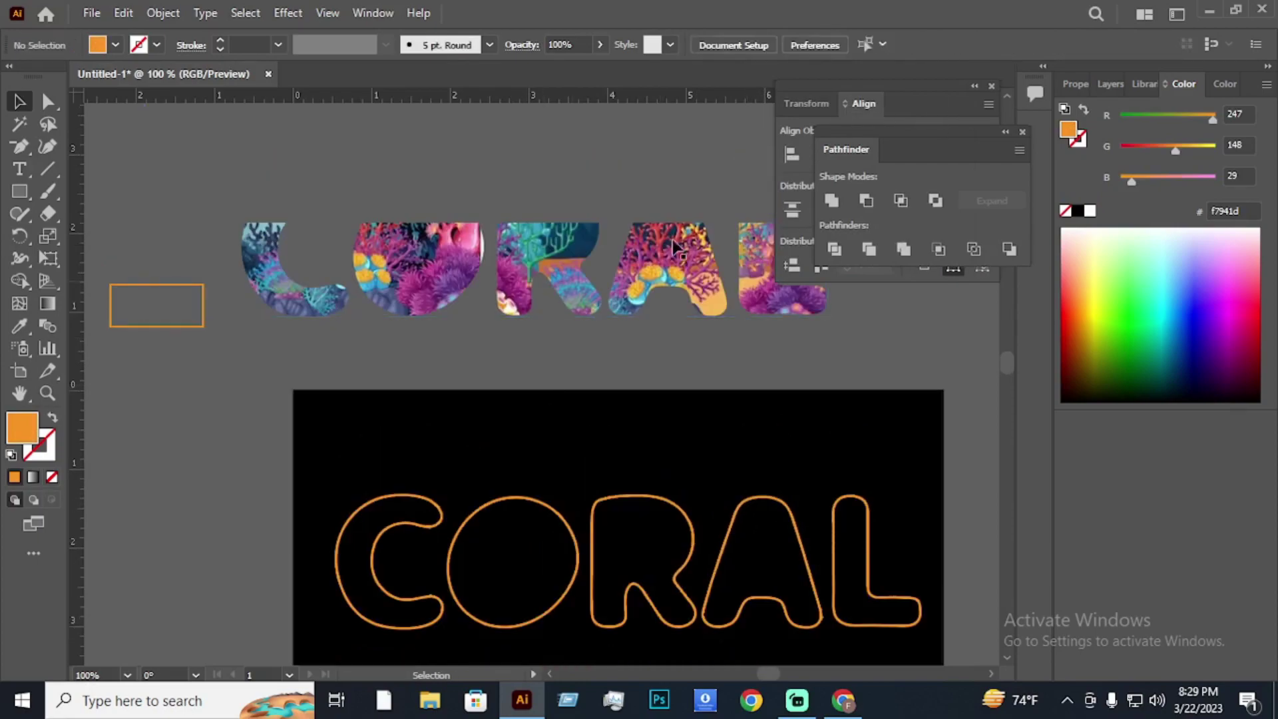
left_click_drag(580, 308, 659, 574)
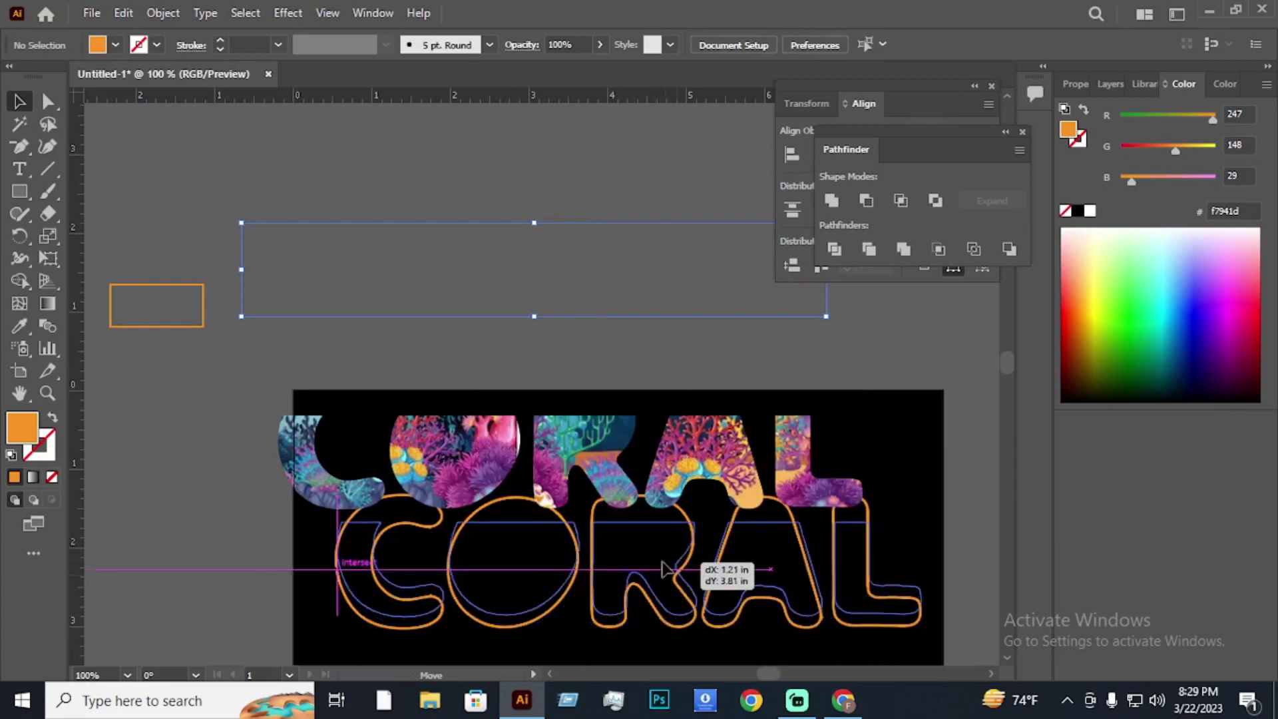
left_click_drag(659, 579, 660, 581)
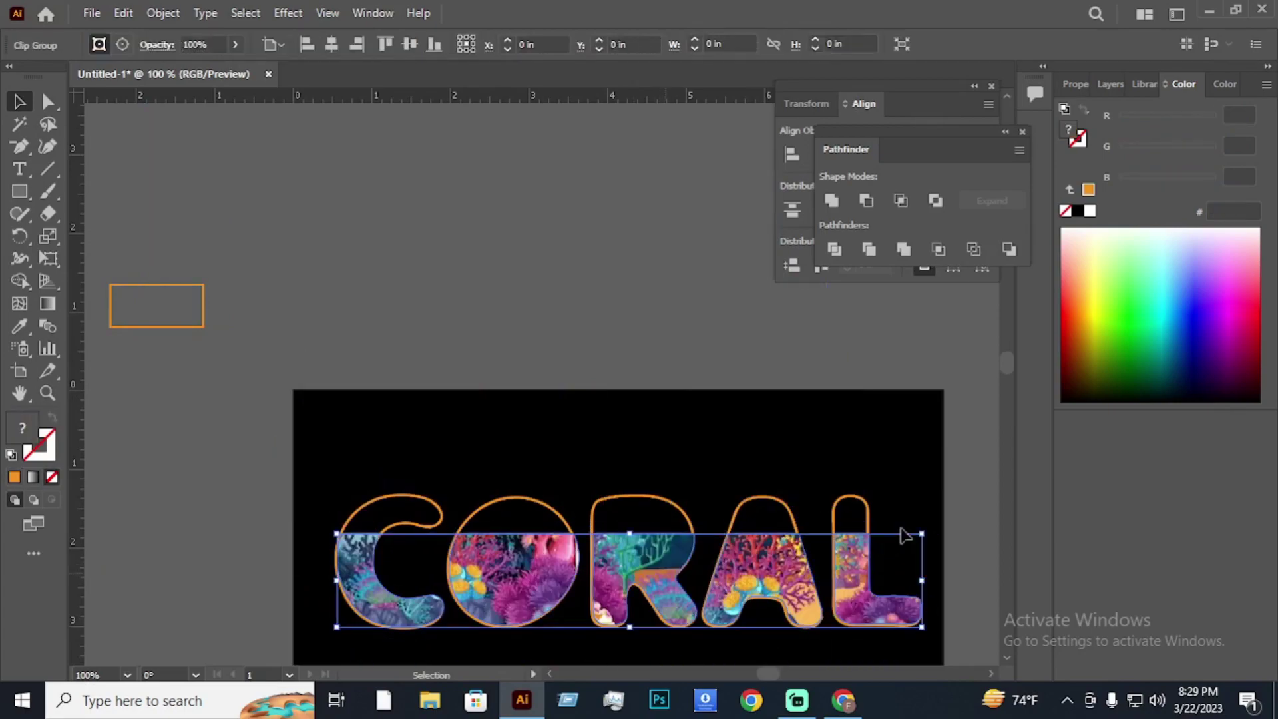
left_click(967, 446)
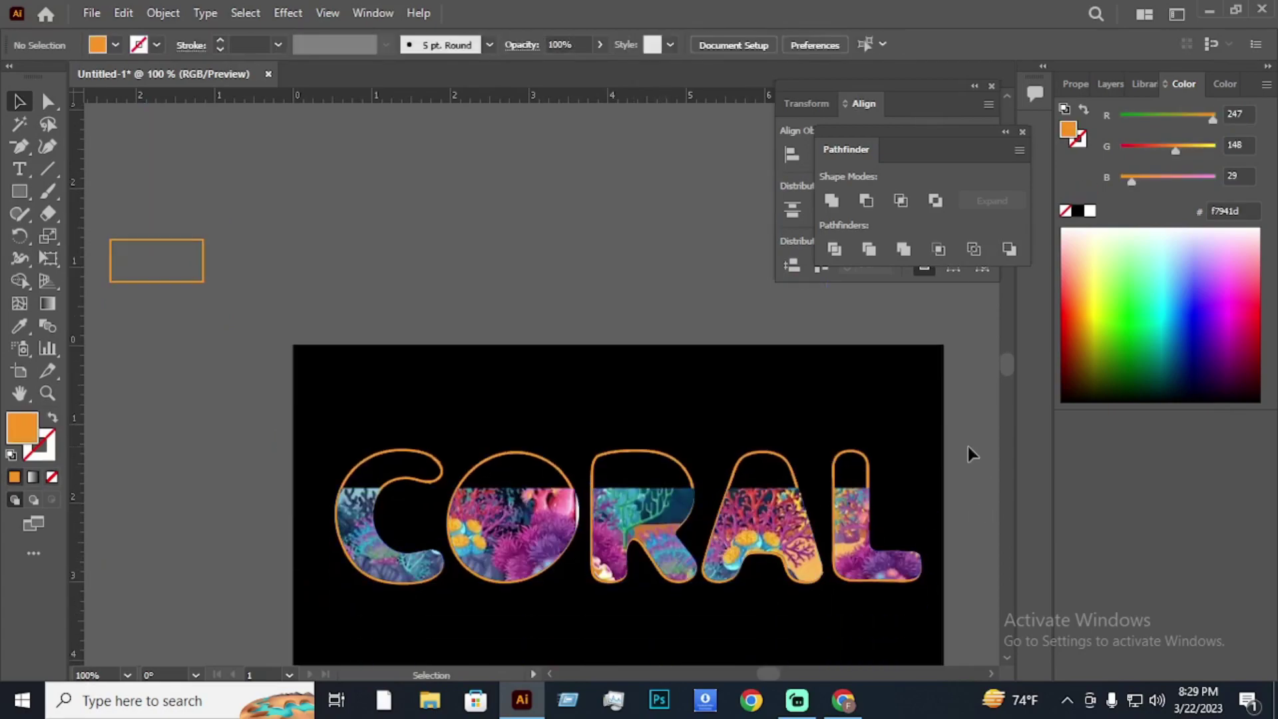
scroll(962, 426, "up", 1)
Move the letter-top arcs down and set them to no fill with an orange stroke.
scroll(961, 423, "up", 3)
scroll(596, 349, "up", 5)
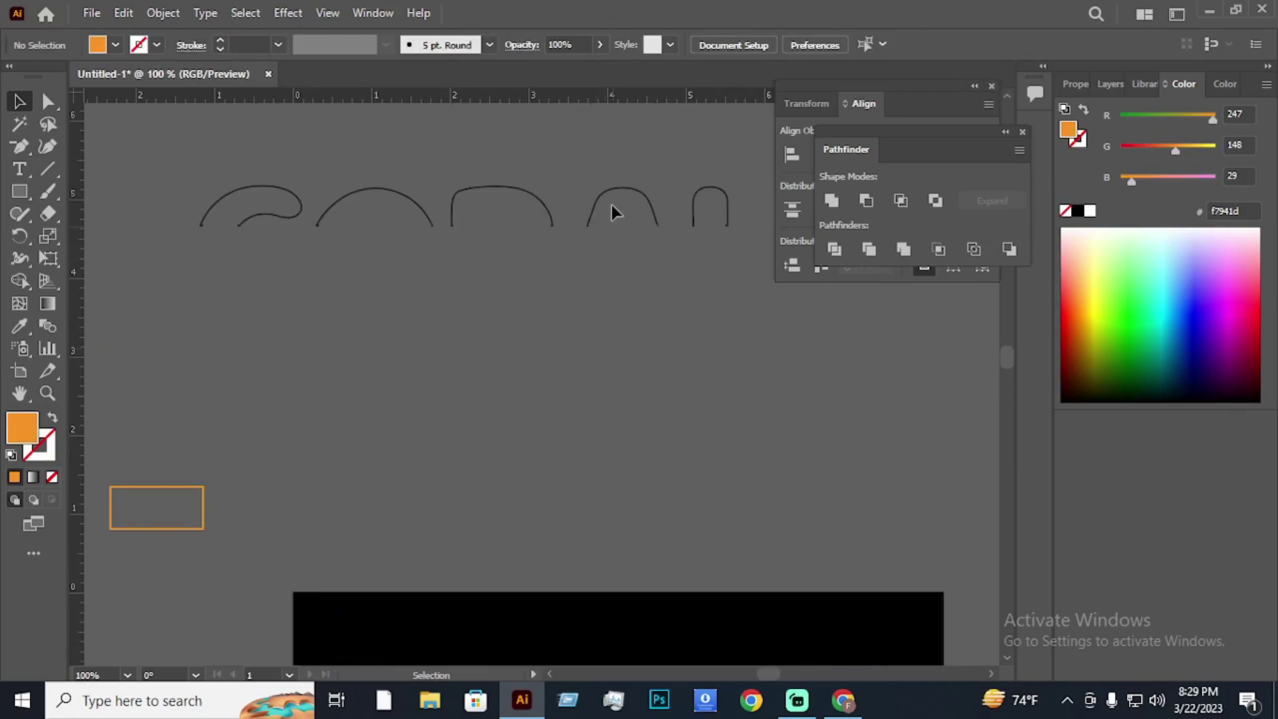
left_click_drag(623, 200, 680, 408)
scroll(680, 408, "down", 3)
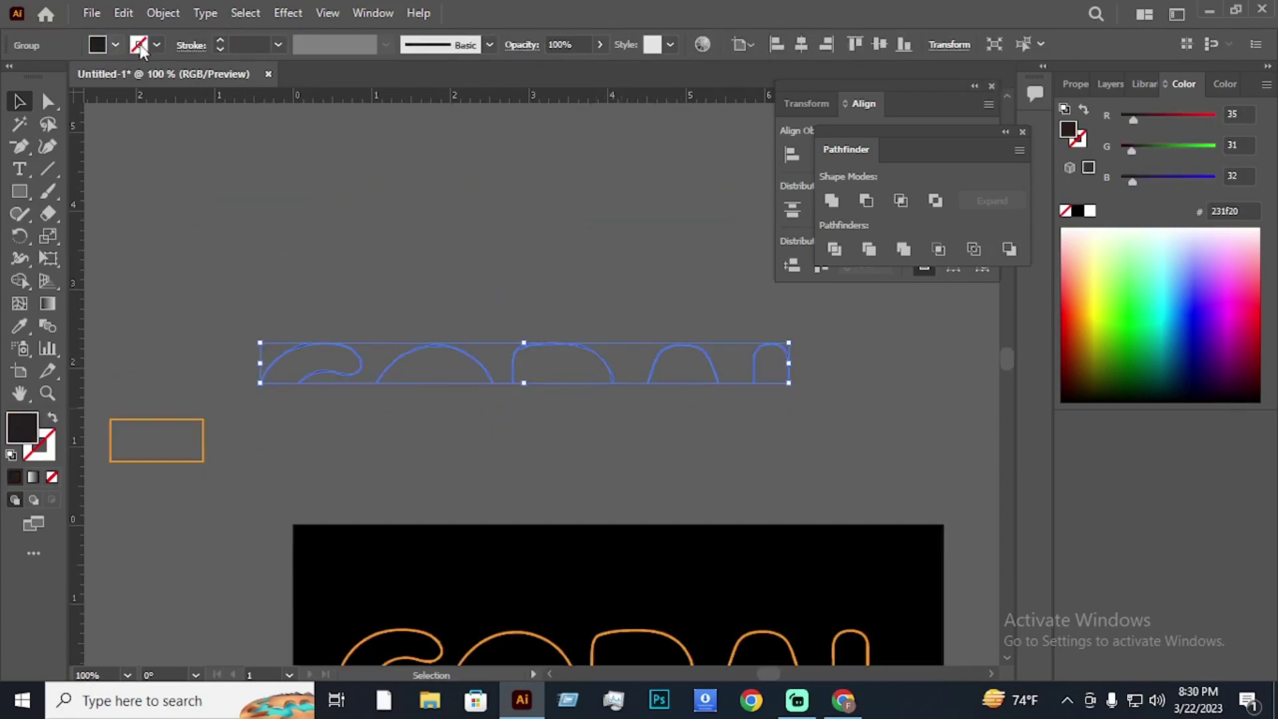
left_click(115, 44)
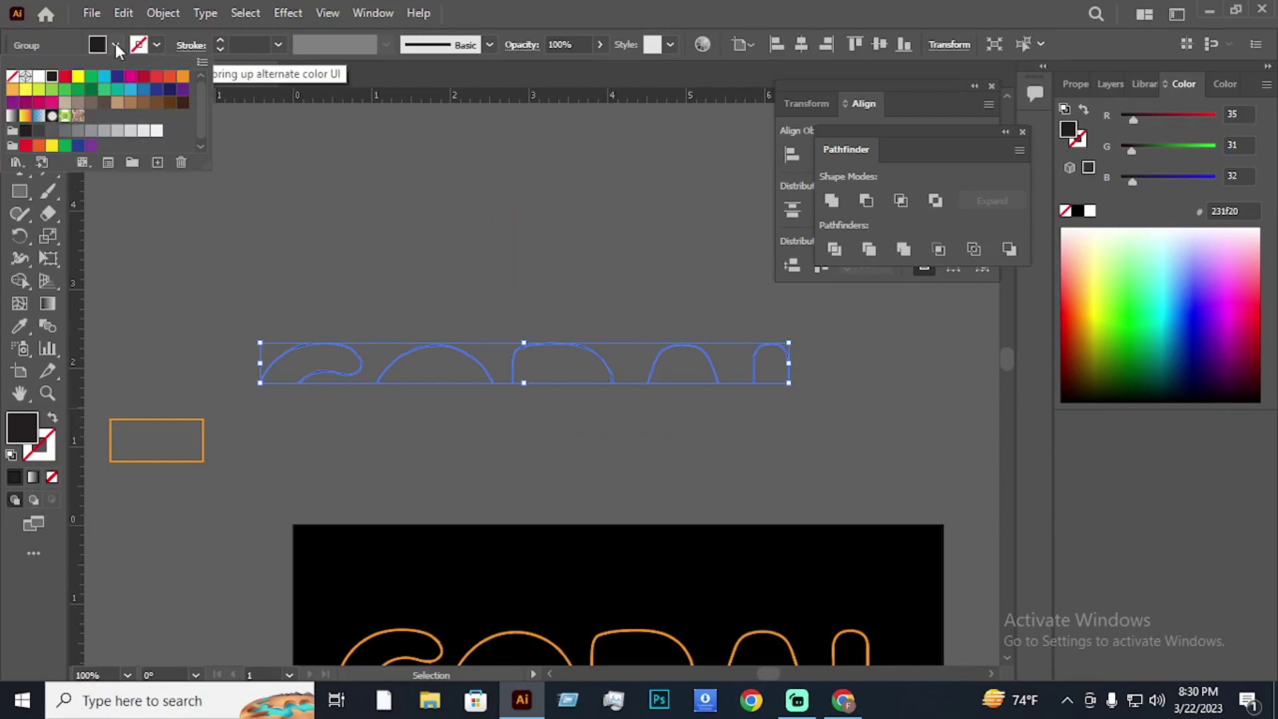
left_click(14, 86)
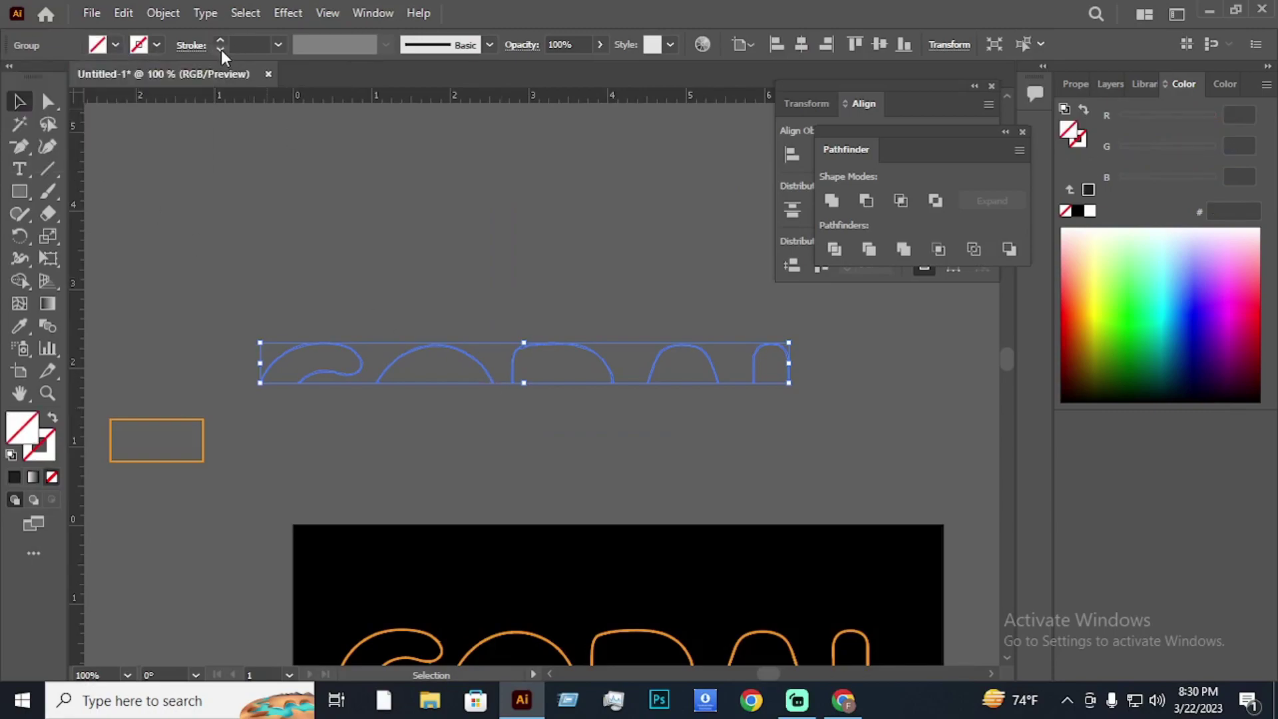
left_click(157, 45)
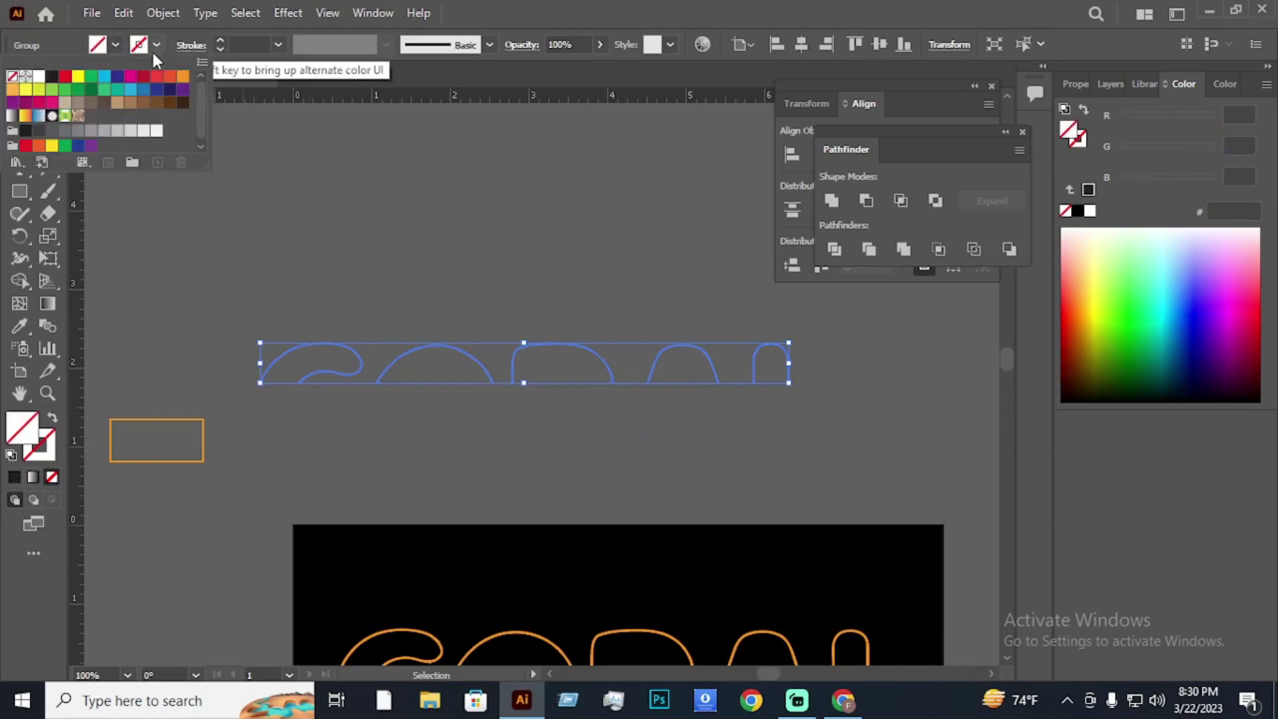
left_click(183, 84)
Place the orange arcs on the artboard just above the CORAL lettering.
scroll(360, 194, "down", 5)
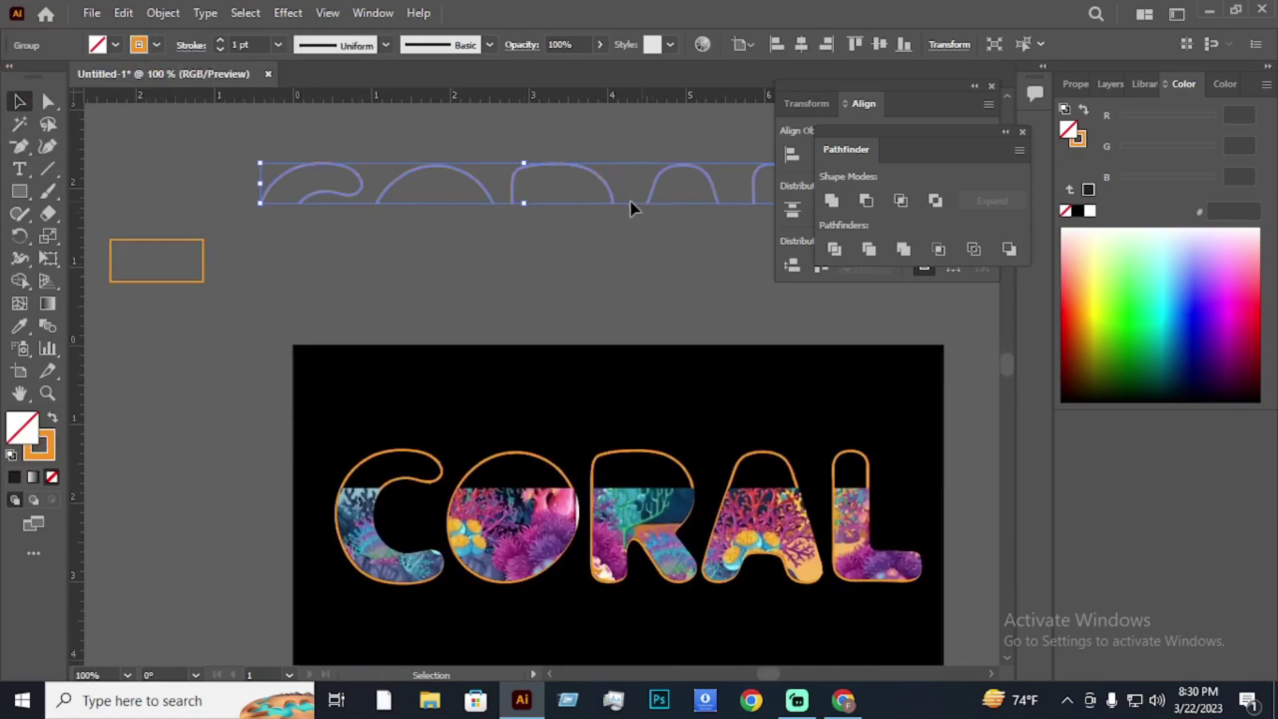
left_click_drag(652, 199, 746, 443)
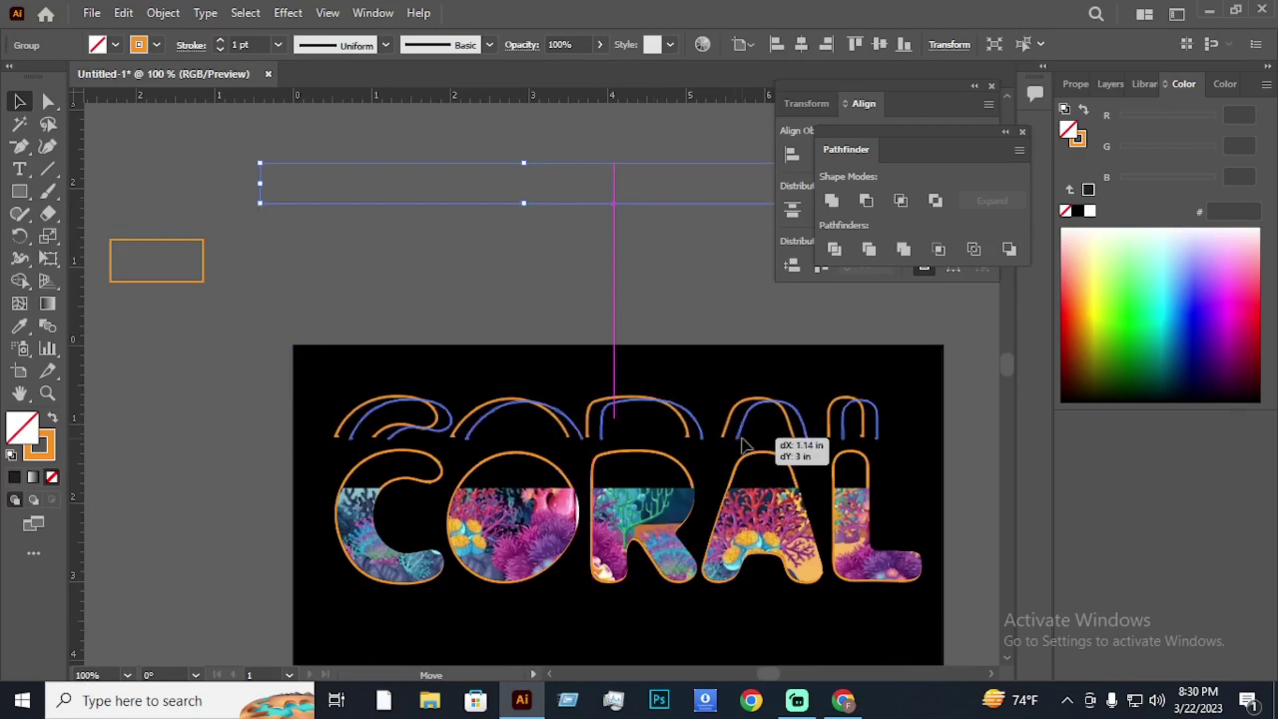
left_click_drag(747, 442, 749, 446)
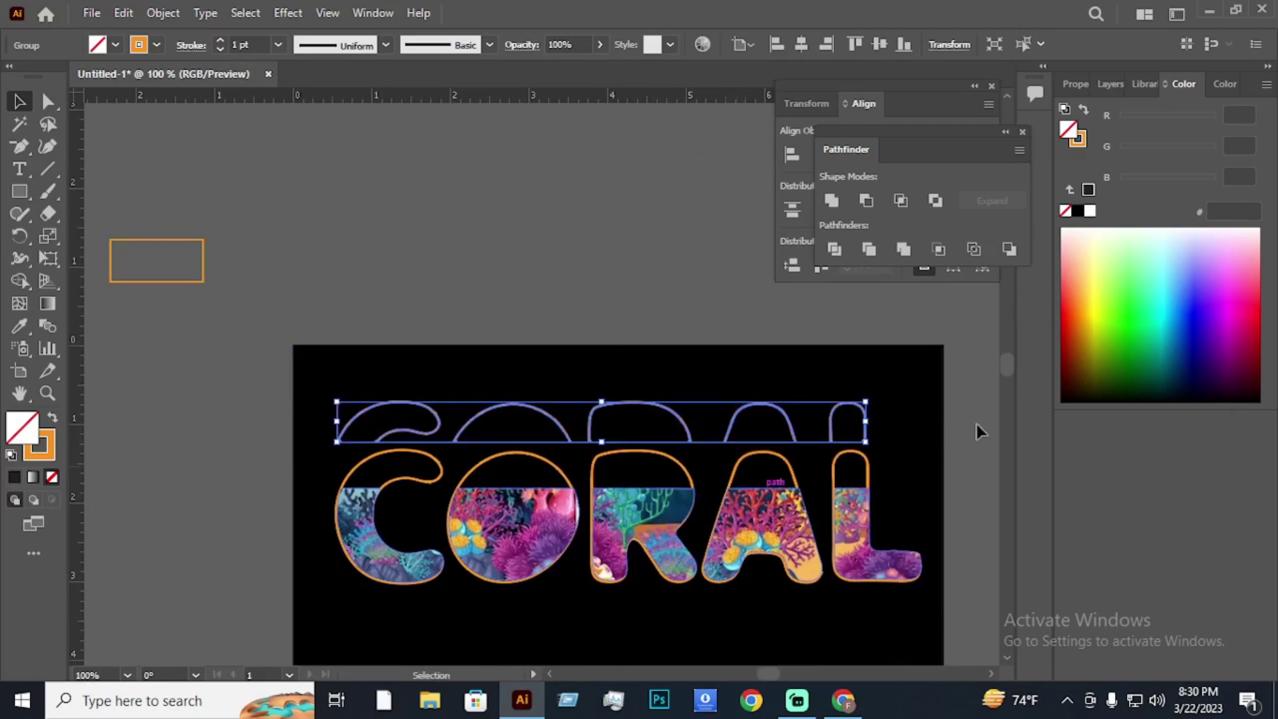
scroll(994, 436, "down", 1)
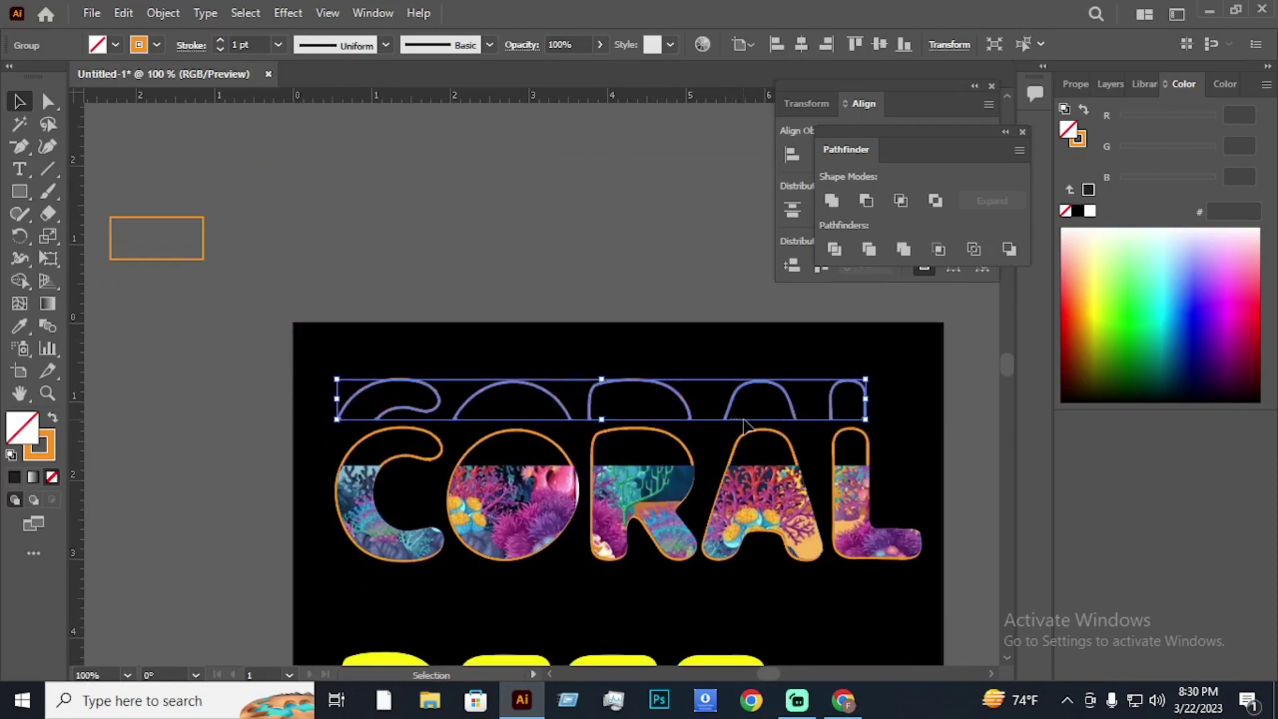
Ungroup the arcs and erase the lower end of the arc above the C.
left_click(763, 424)
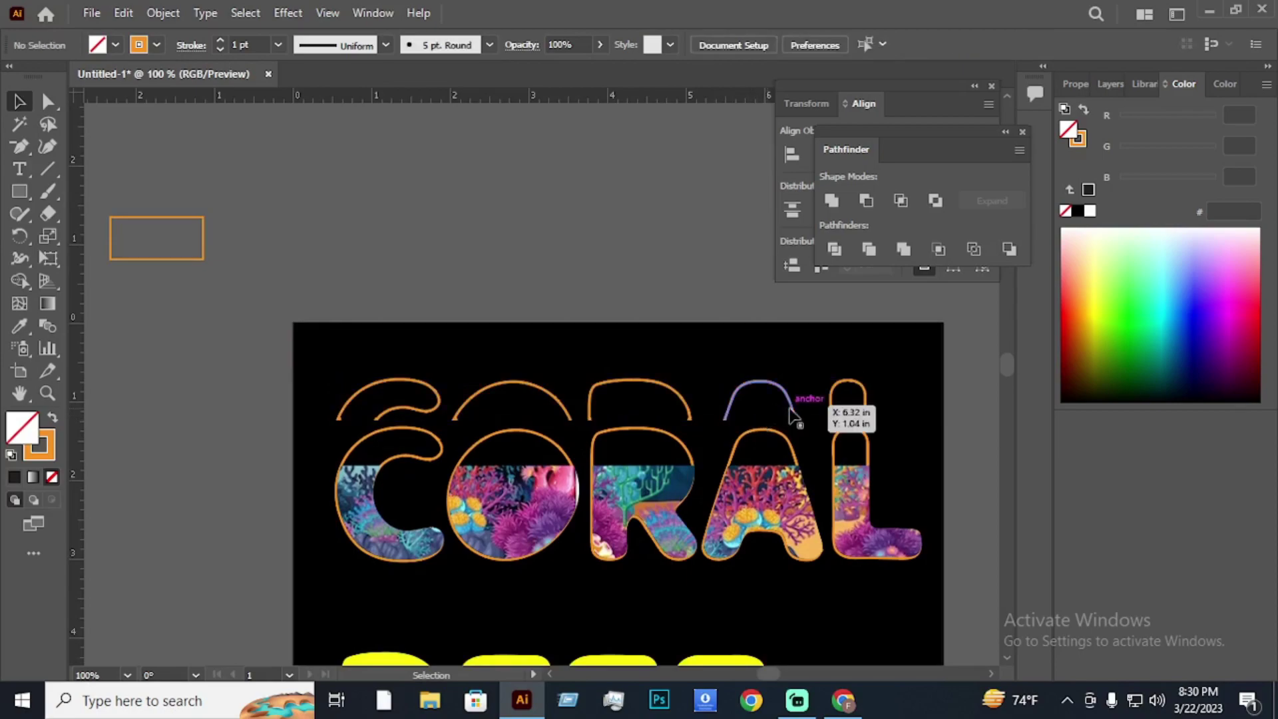
left_click(436, 410)
right_click(436, 410)
left_click(496, 256)
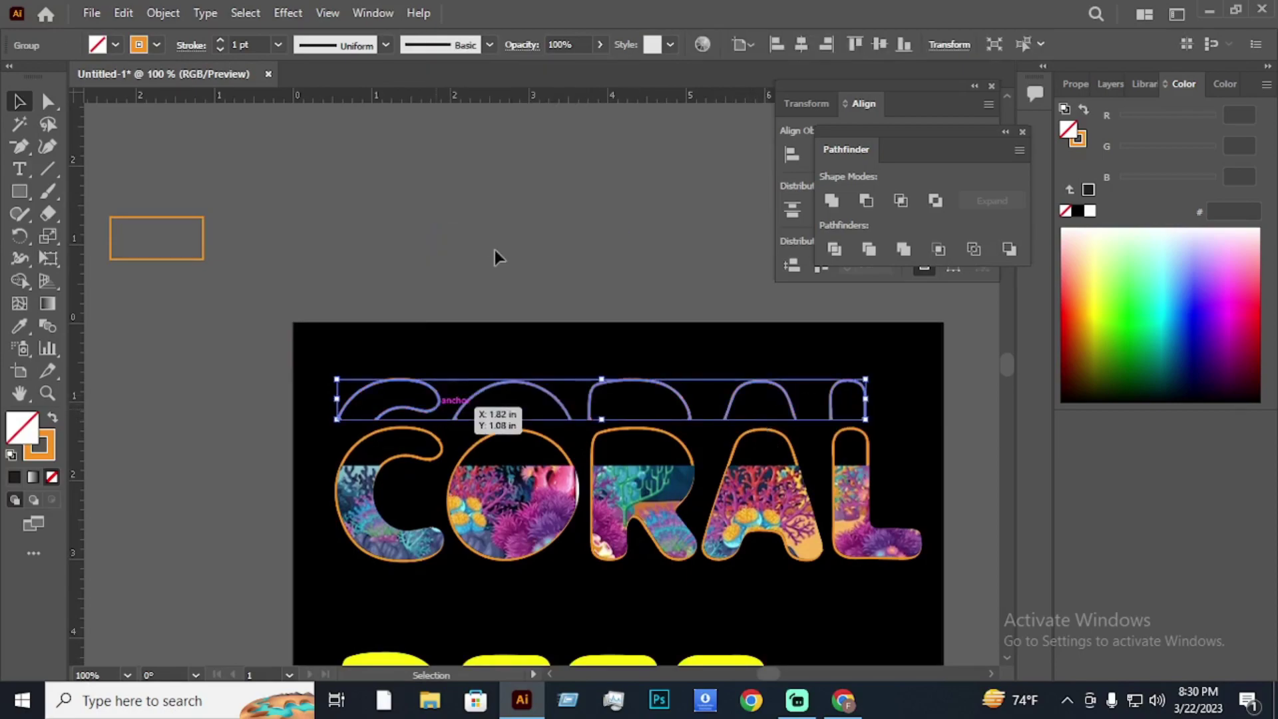
left_click(402, 414)
left_click(48, 214)
left_click(132, 214)
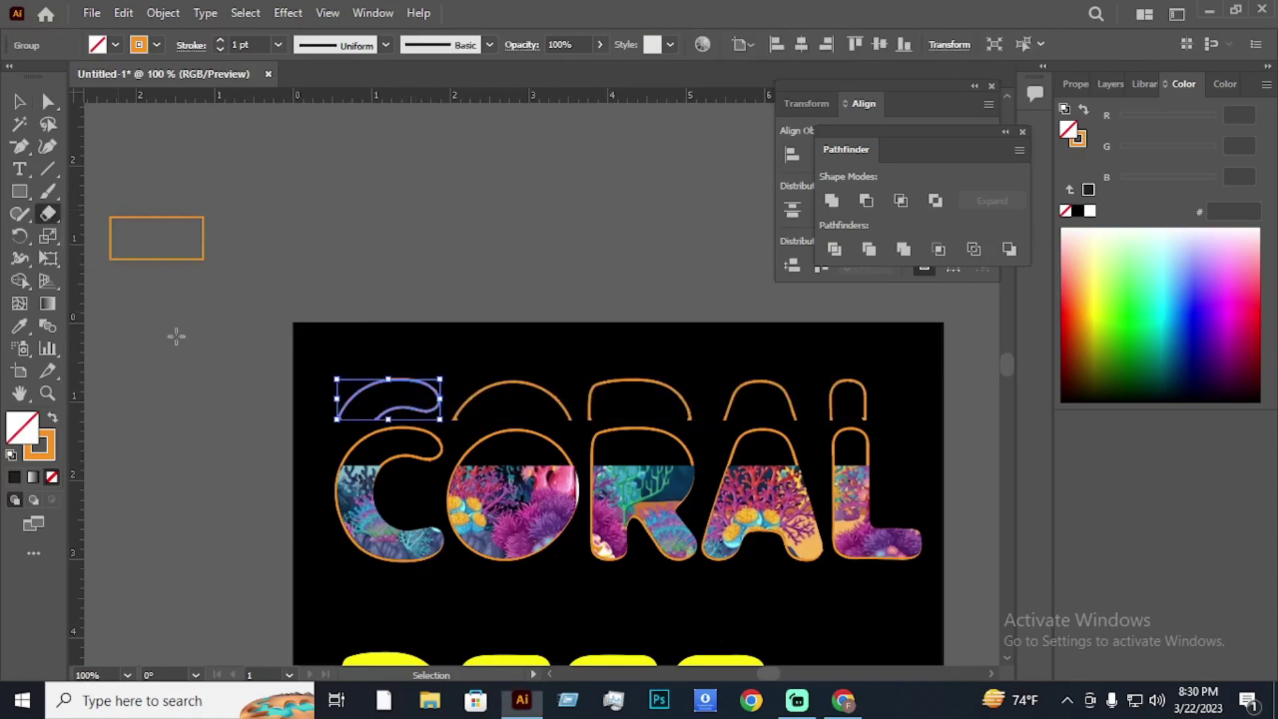
mouse_move(343, 417)
left_mouse_down()
mouse_move(412, 407)
mouse_move(363, 418)
left_mouse_up()
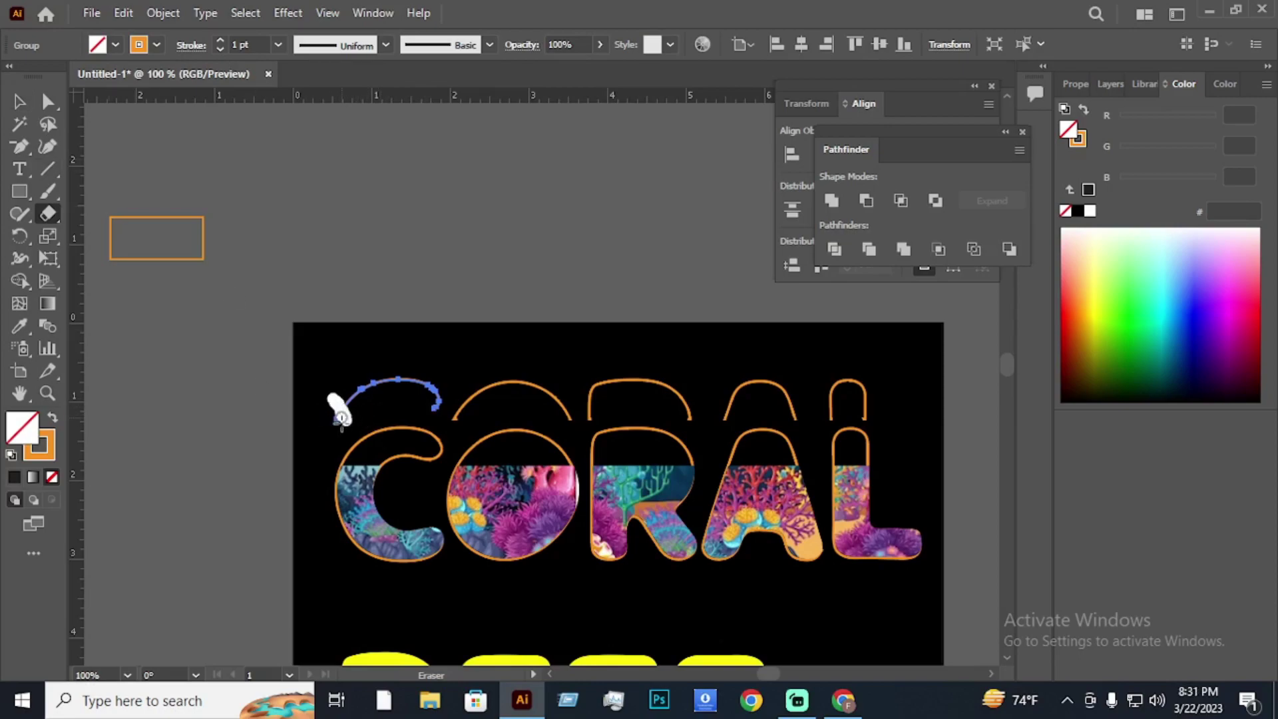
Lower the C's arc slightly so it sits on the orange C outline.
key("v")
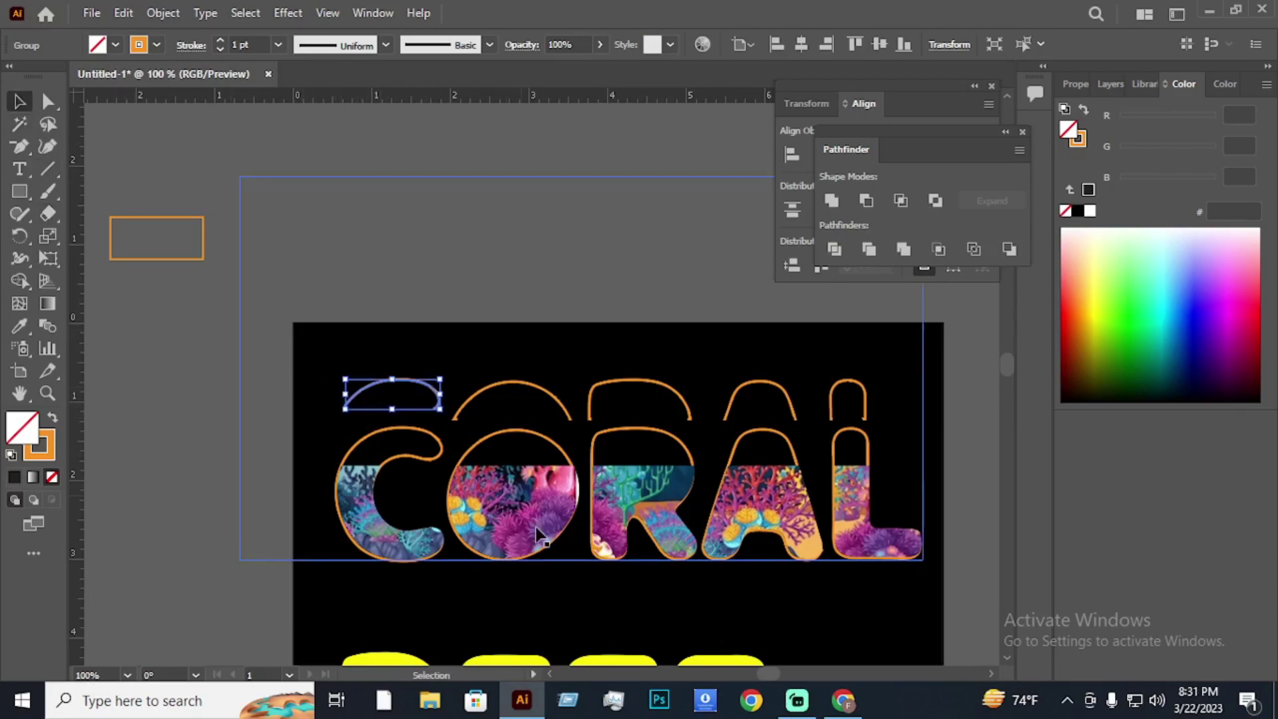
key("Down")
key("Down")
key("Down")
key("Down")
key("Down")
key("Down")
key("Down")
key("Down")
key("Down")
key("Down")
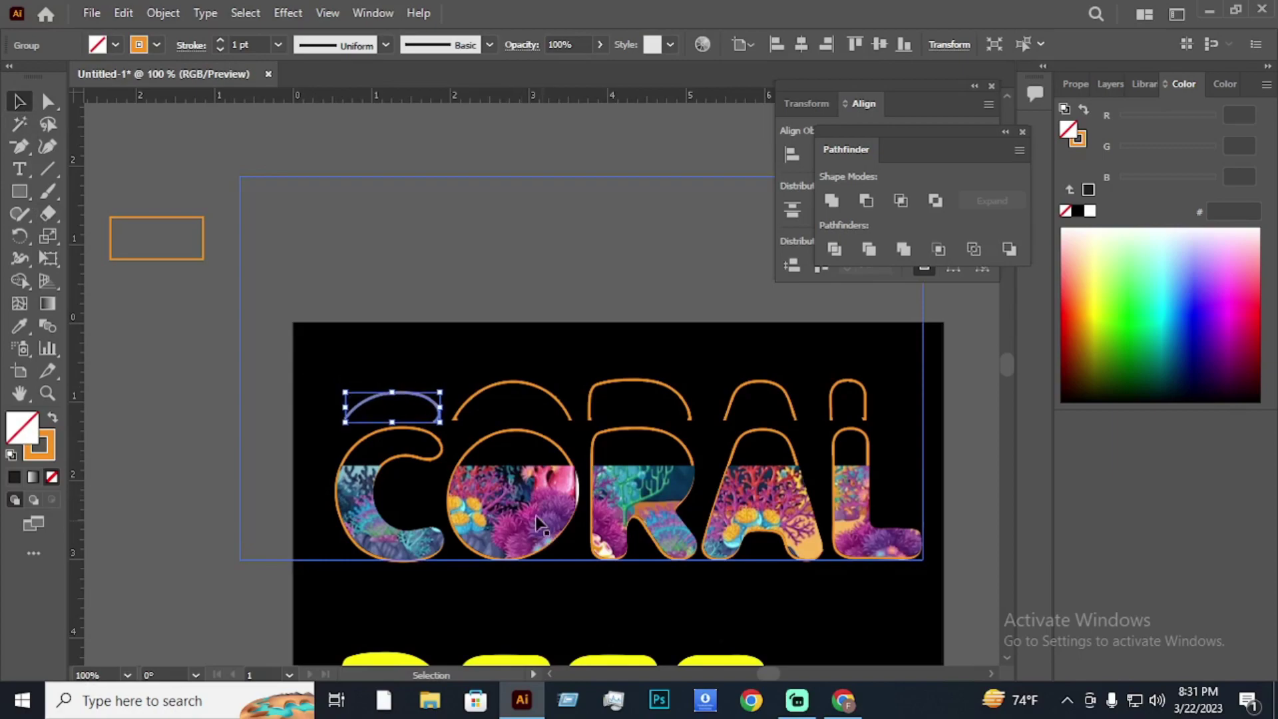
left_click(417, 289)
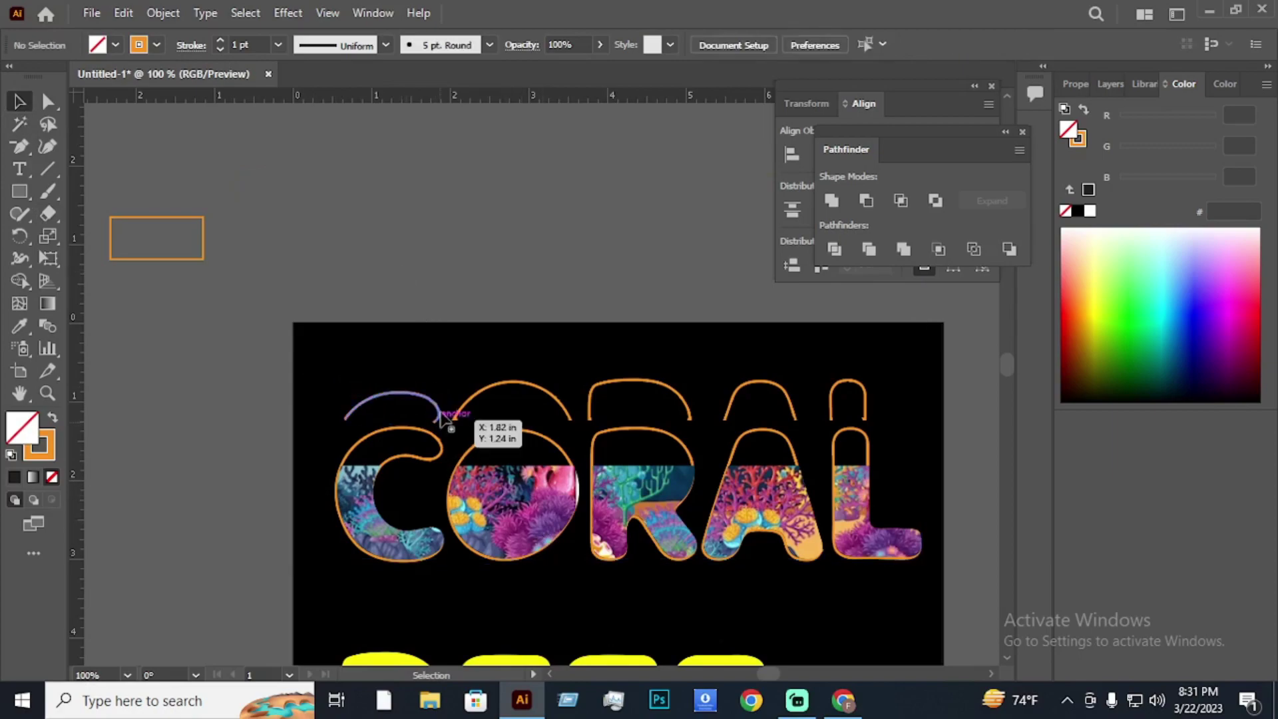
left_click_drag(416, 406, 428, 423)
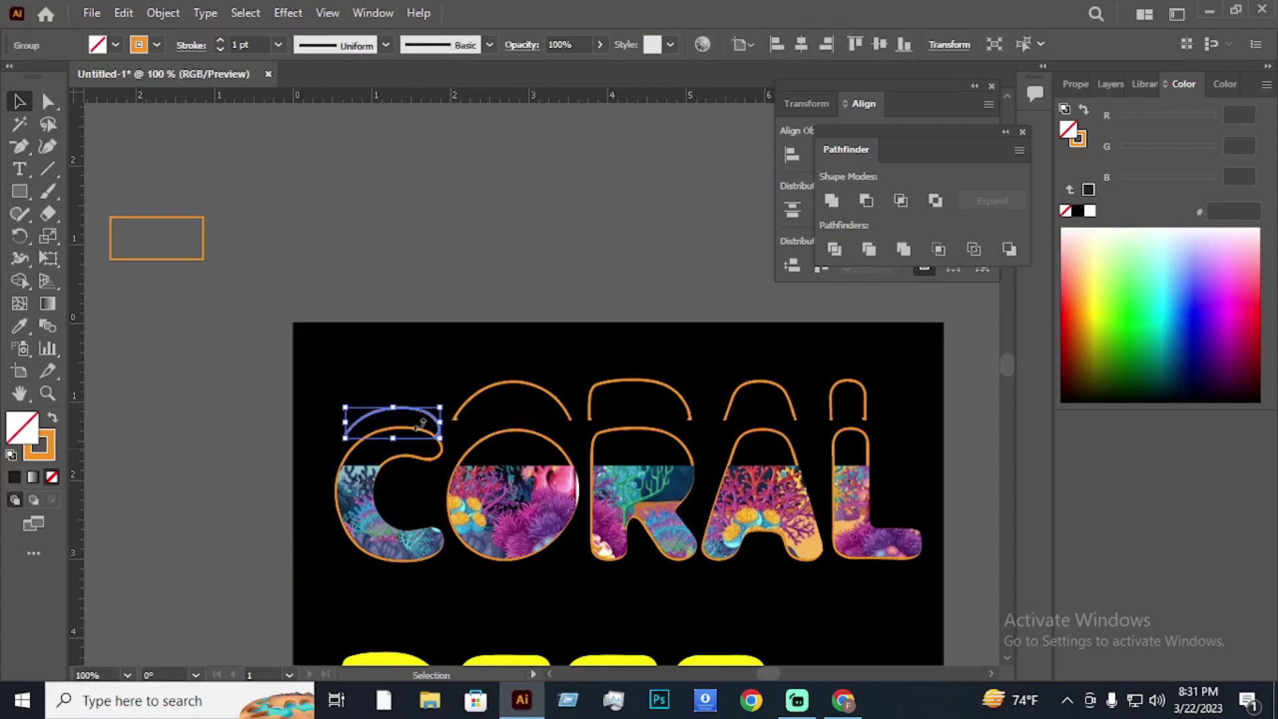
left_click_drag(50, 213, 110, 215)
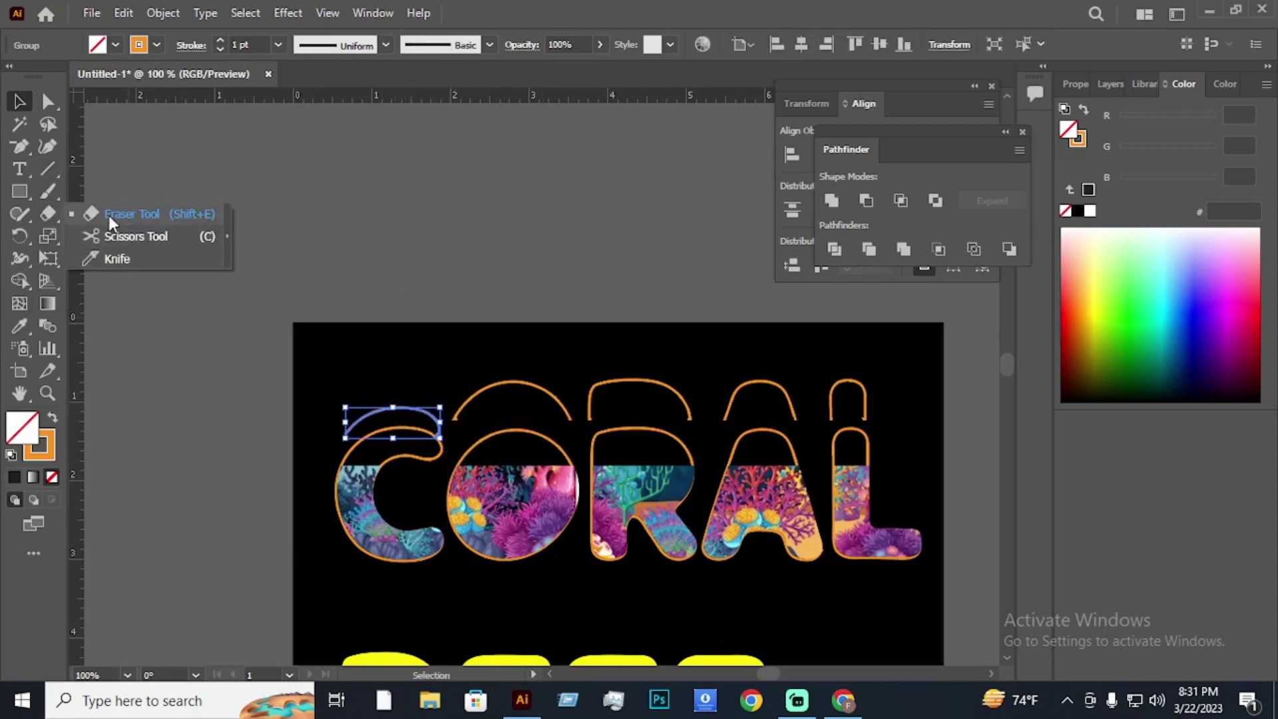
left_click(17, 100)
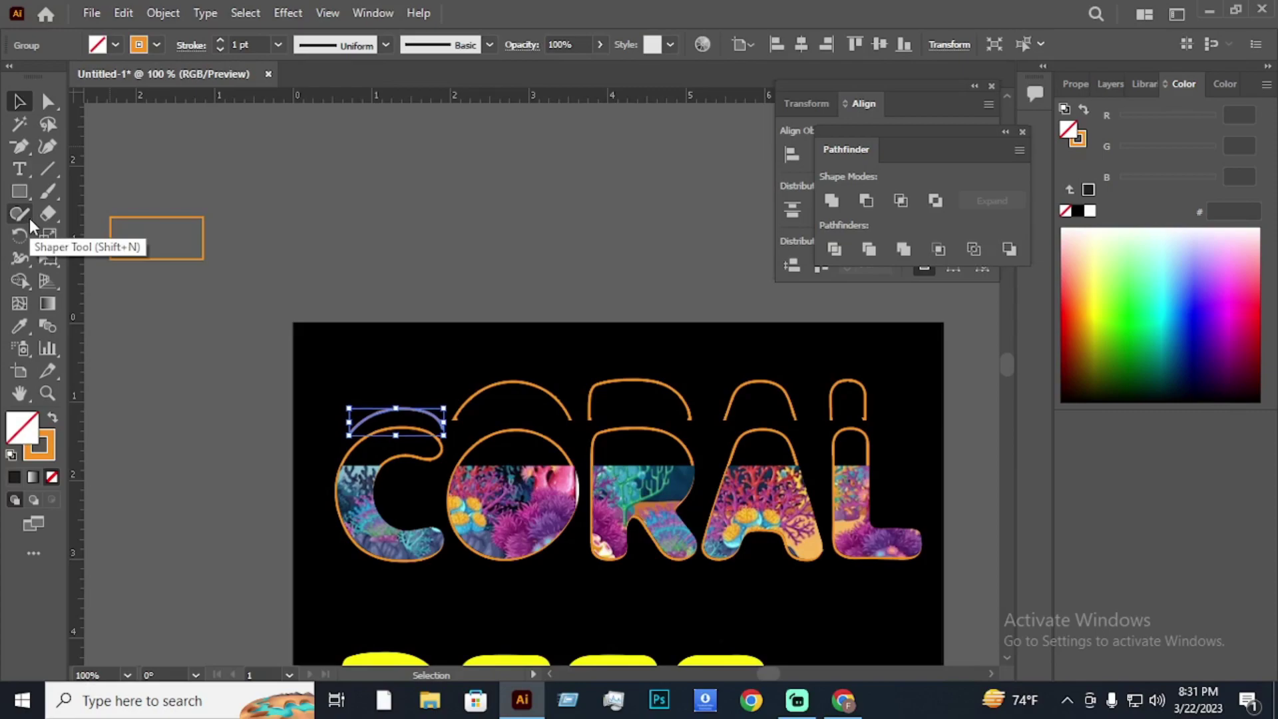
left_click(393, 220)
Move the O's arc down and place a horizontal guide near the arc tops.
scroll(517, 353, "down", 3)
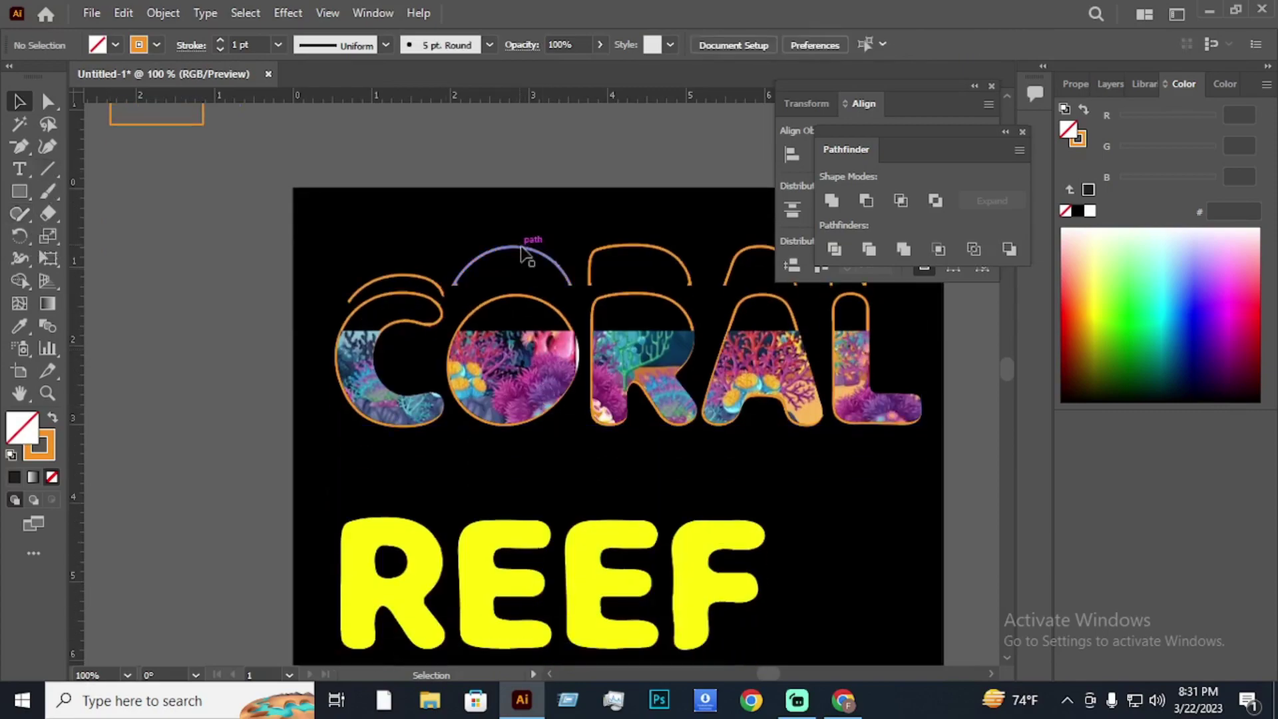
left_click_drag(522, 250, 521, 275)
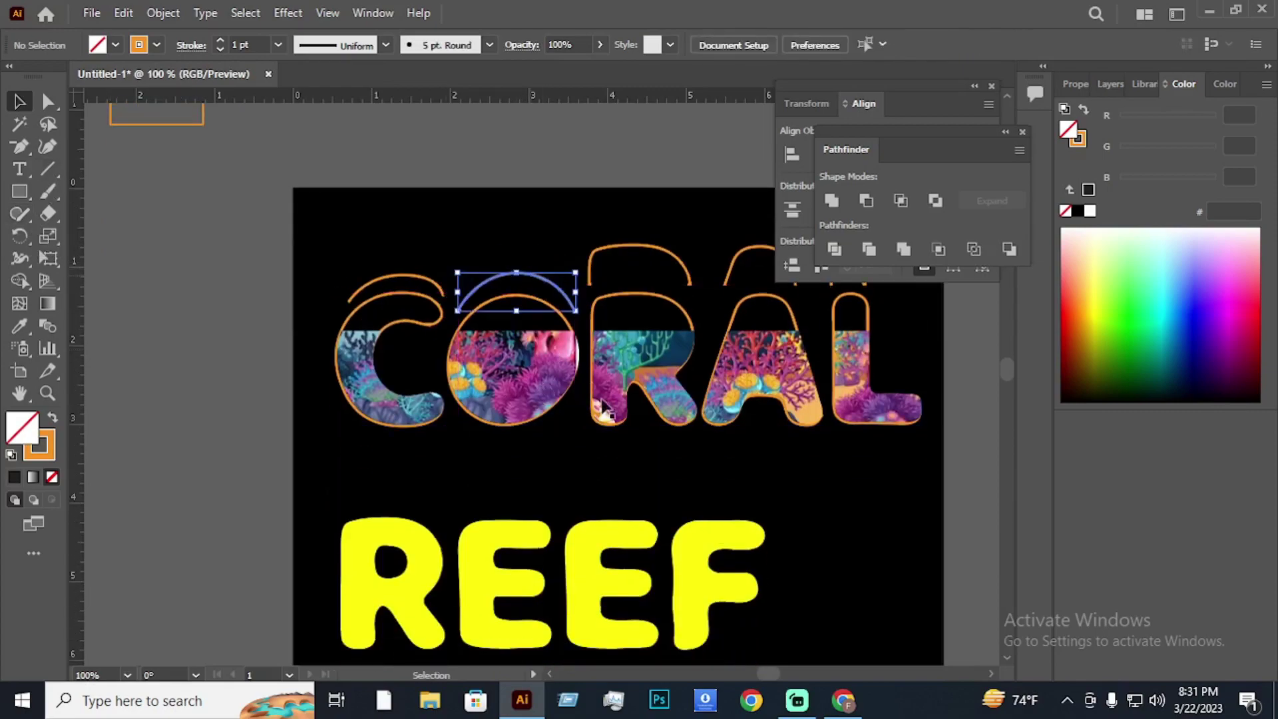
left_click(972, 319)
left_click(992, 86)
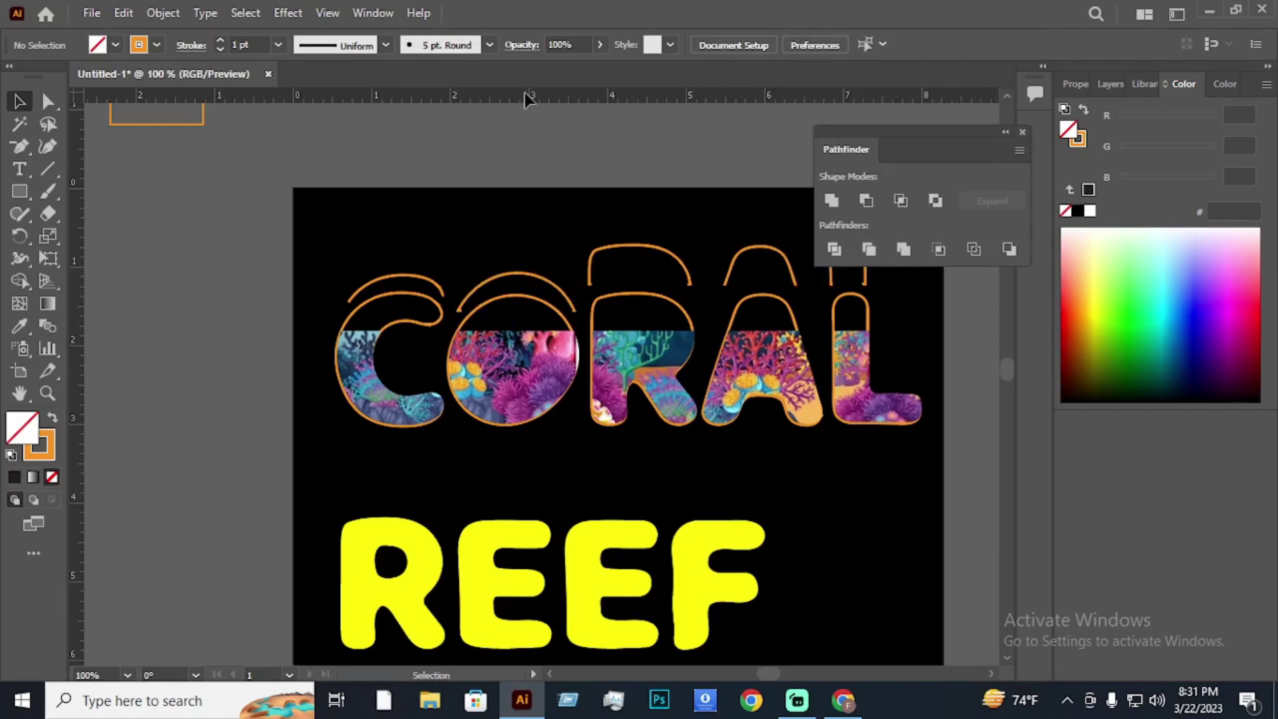
left_click_drag(525, 93, 540, 274)
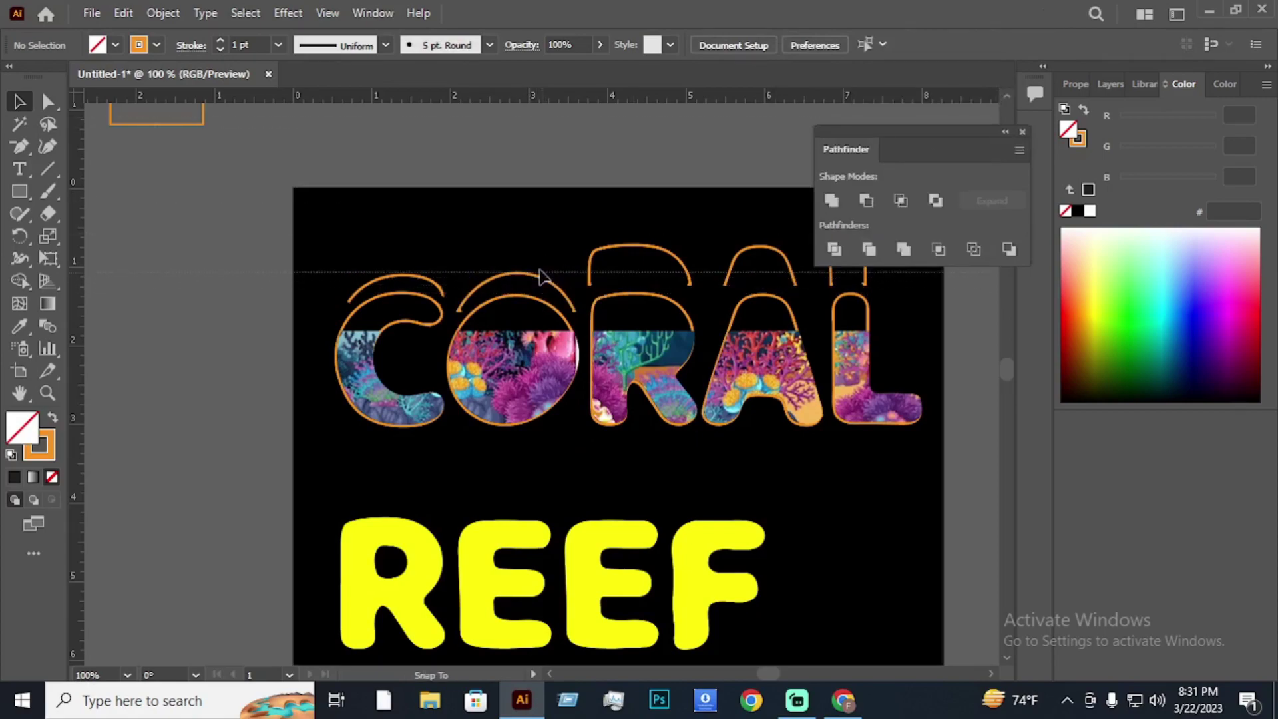
left_click_drag(540, 273, 544, 277)
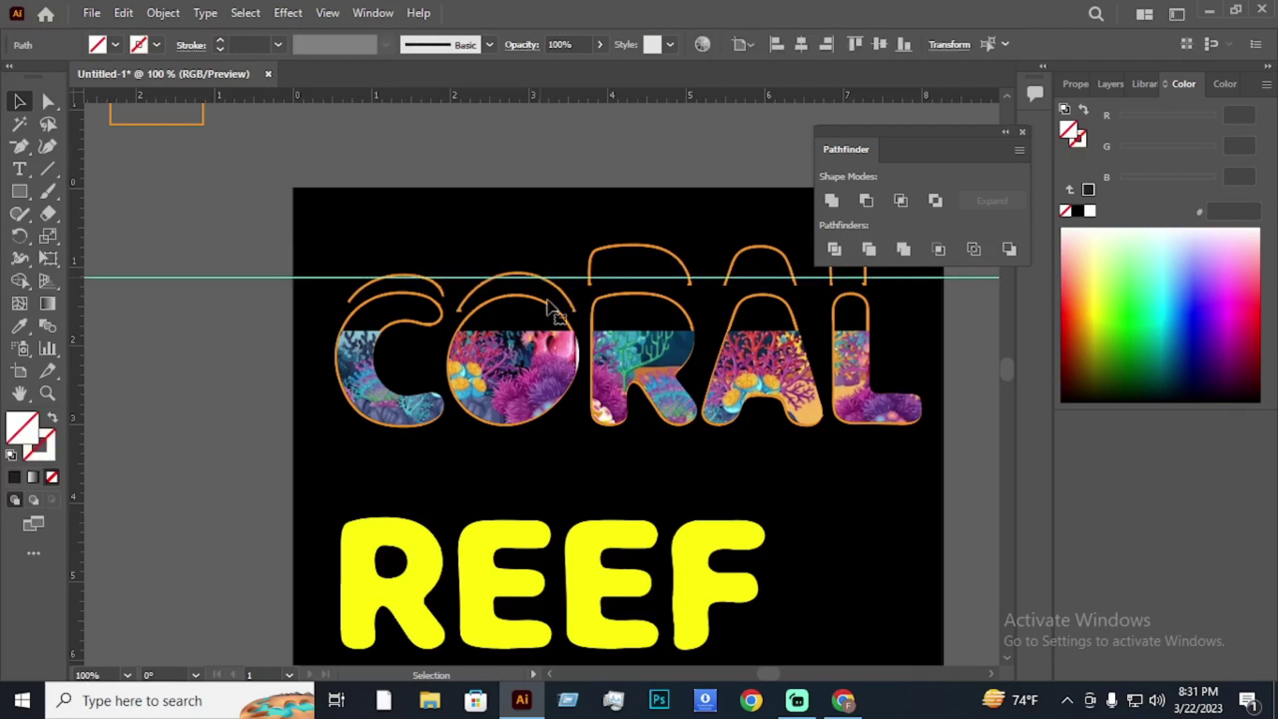
left_click_drag(466, 277, 466, 271)
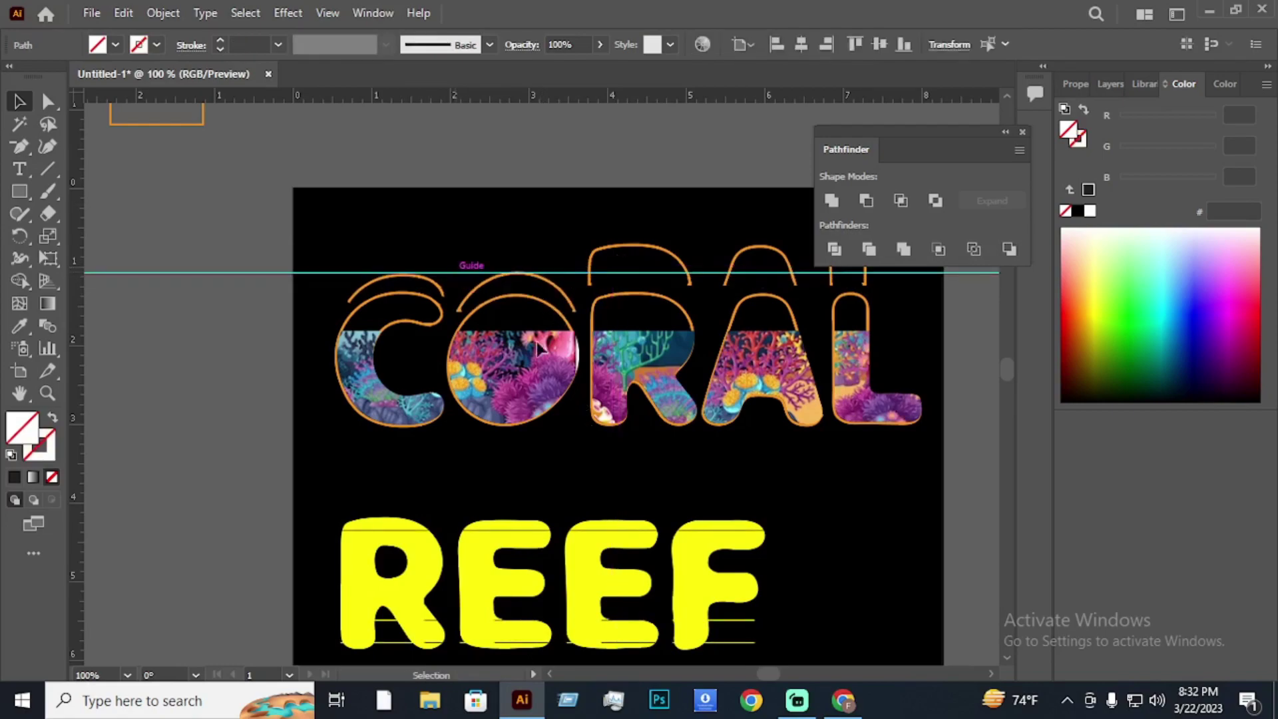
Nudge the O and R arcs down toward the guide.
left_click(568, 293)
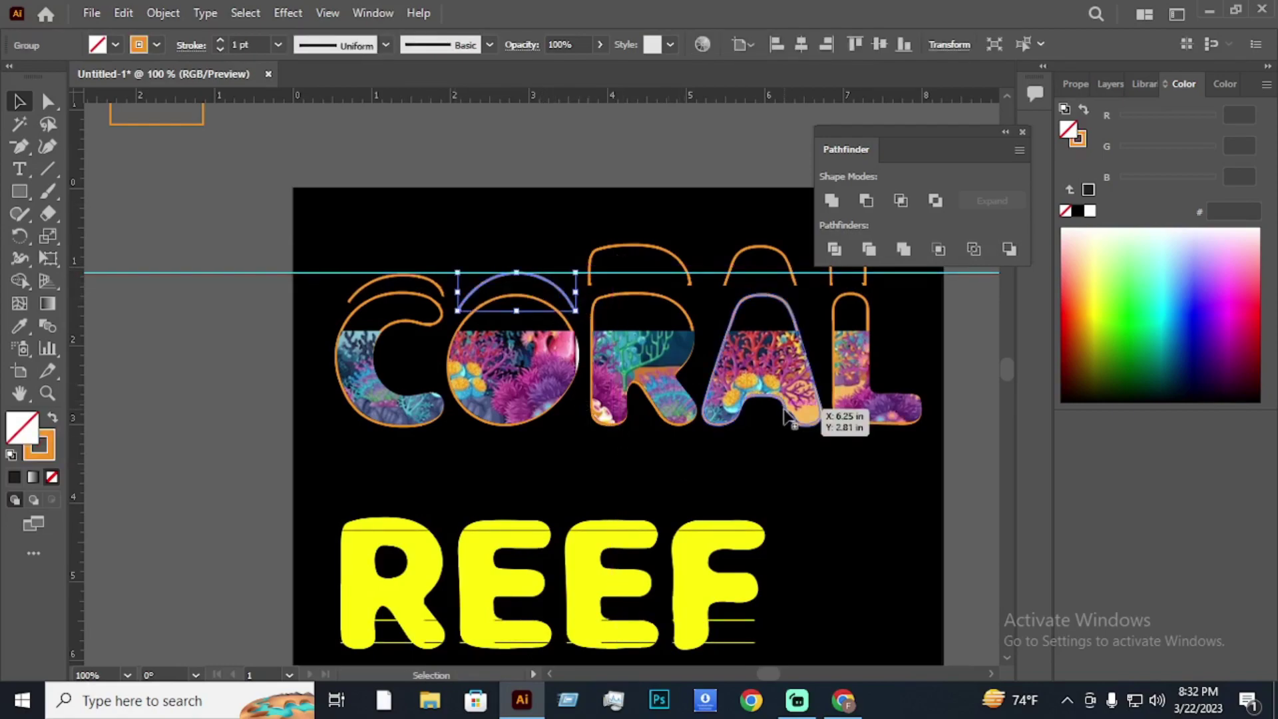
key("Down")
key("Down")
key("Down")
left_click(659, 459)
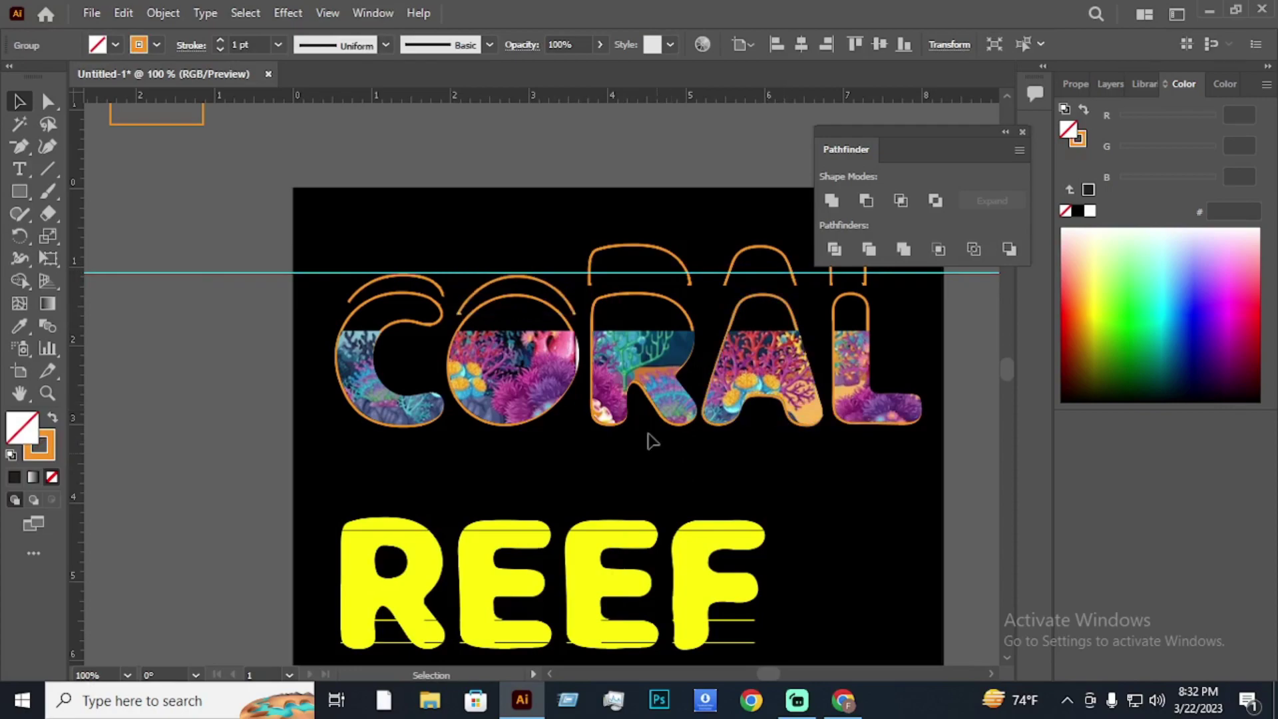
left_click(636, 249)
key("Down")
key("Down")
key("Down")
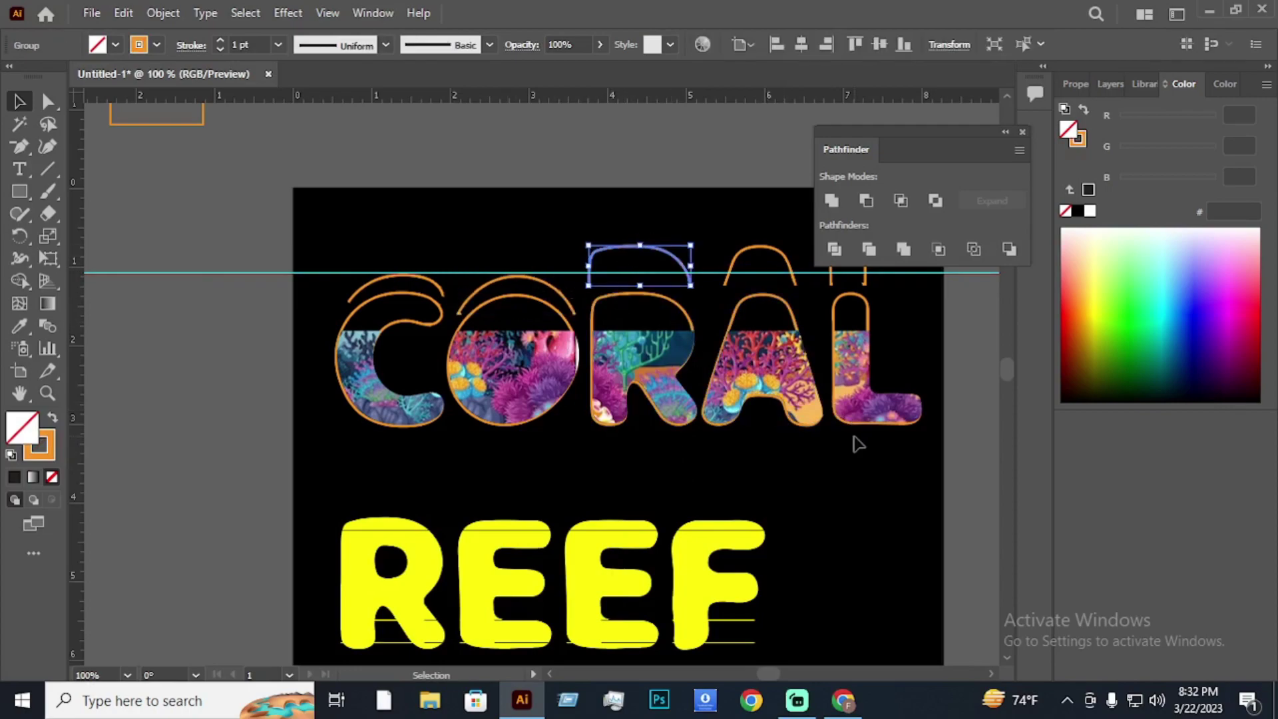
key("Down")
key("Down")
key("Down")
key("Down")
key("Down")
key("Down")
key("Down")
key("Down")
key("Down")
key("Down")
key("Down")
key("Down")
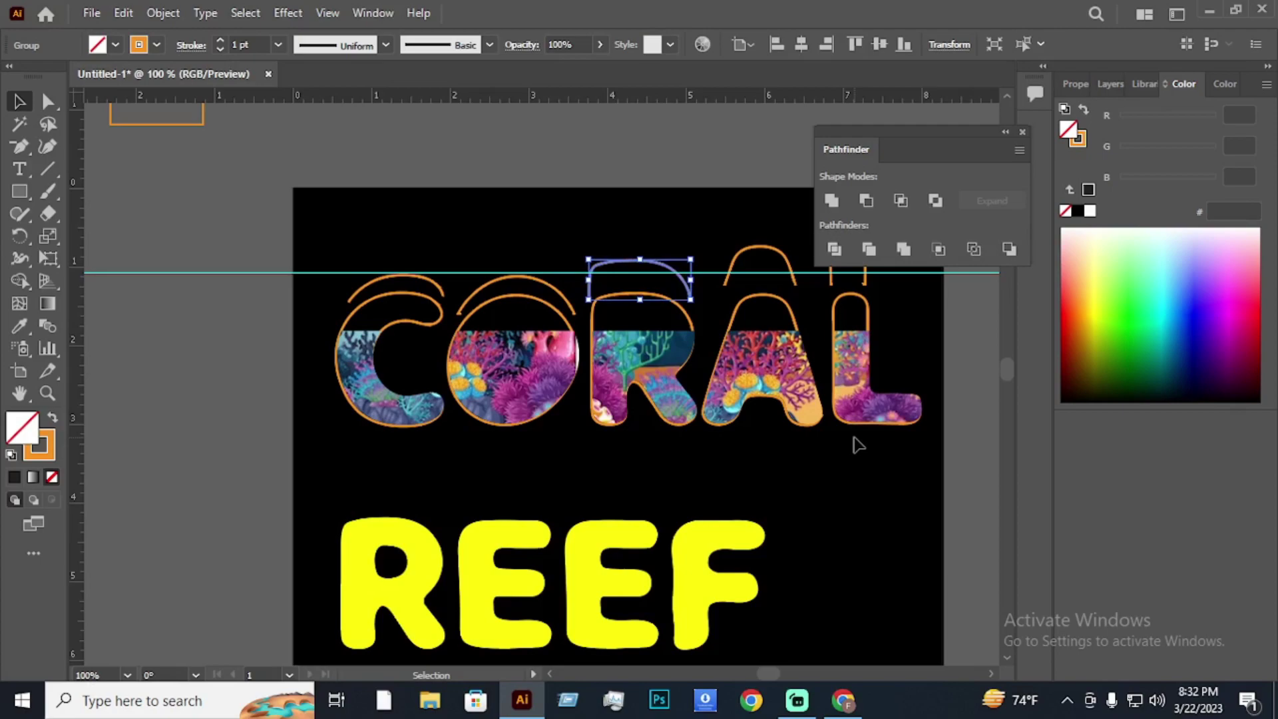
key("Down")
key("Down")
key("Down")
key("Down")
key("Down")
key("Down")
key("Down")
key("Down")
key("Down")
key("Down")
key("Down")
key("Down")
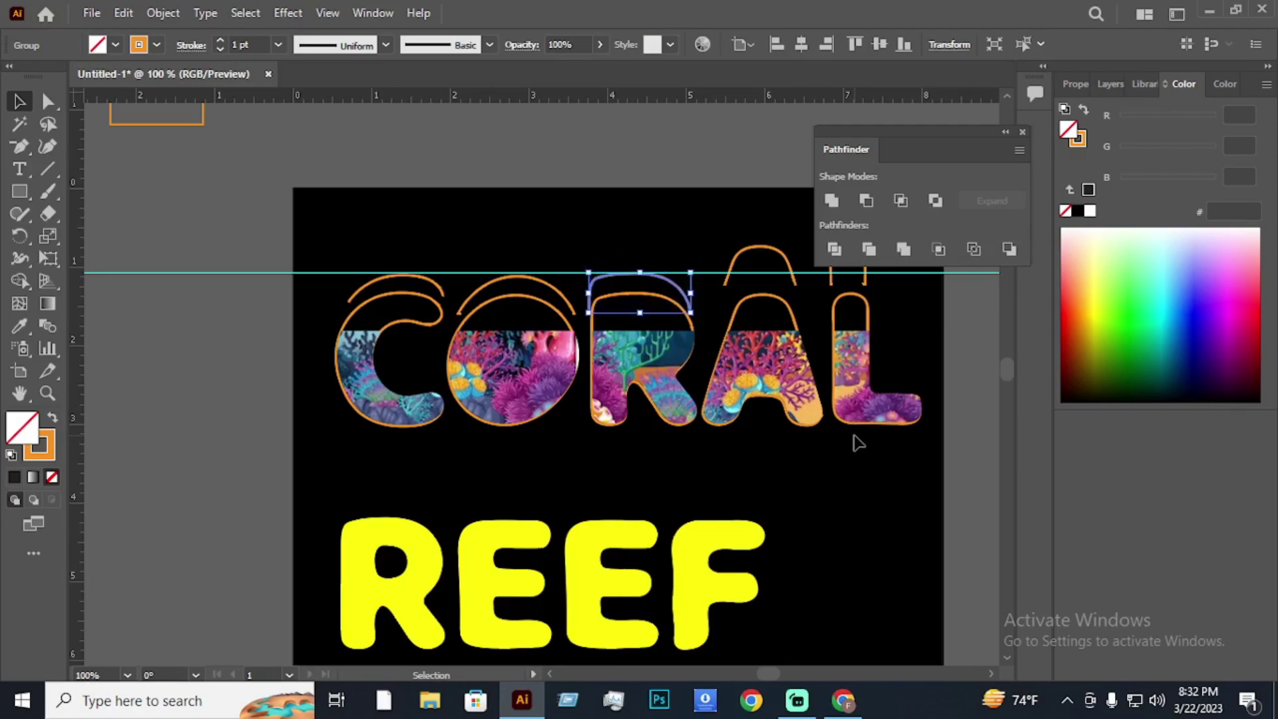
key("Down")
key("Down")
key("Down")
Trim the R's arc with the Eraser and nudge it up to the guide.
left_click_drag(46, 214, 109, 214)
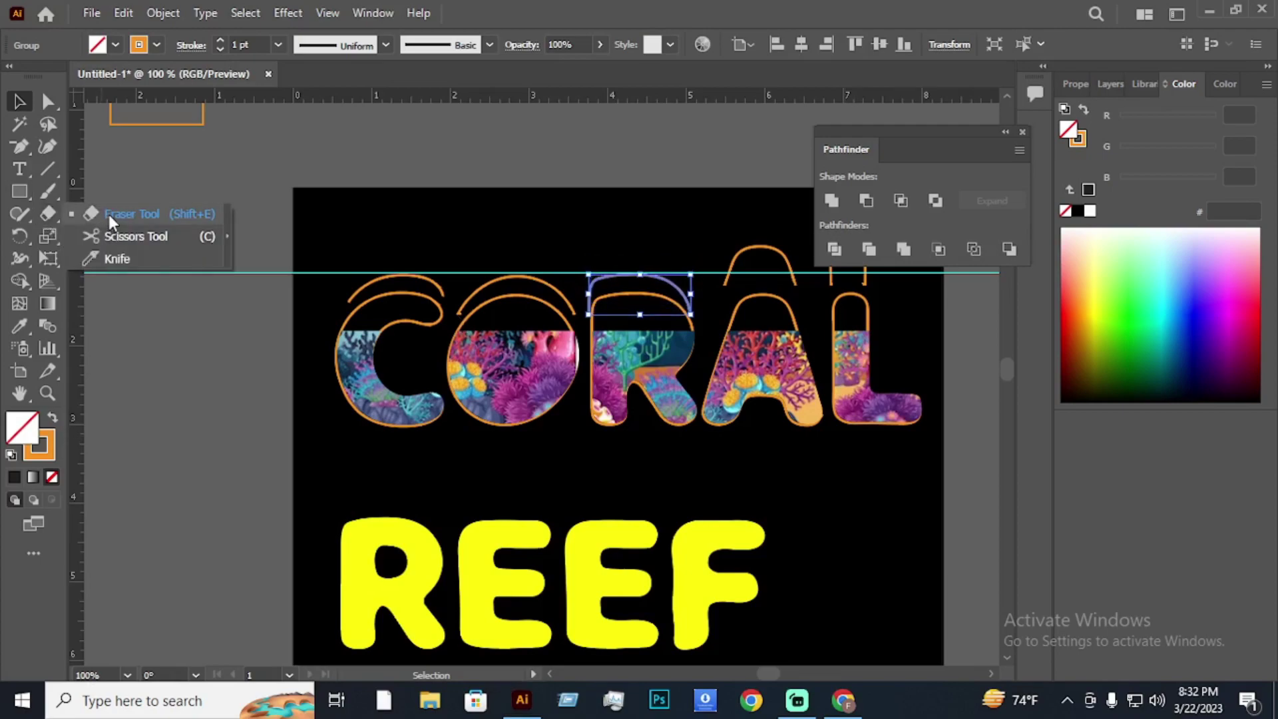
left_click_drag(683, 307, 580, 306)
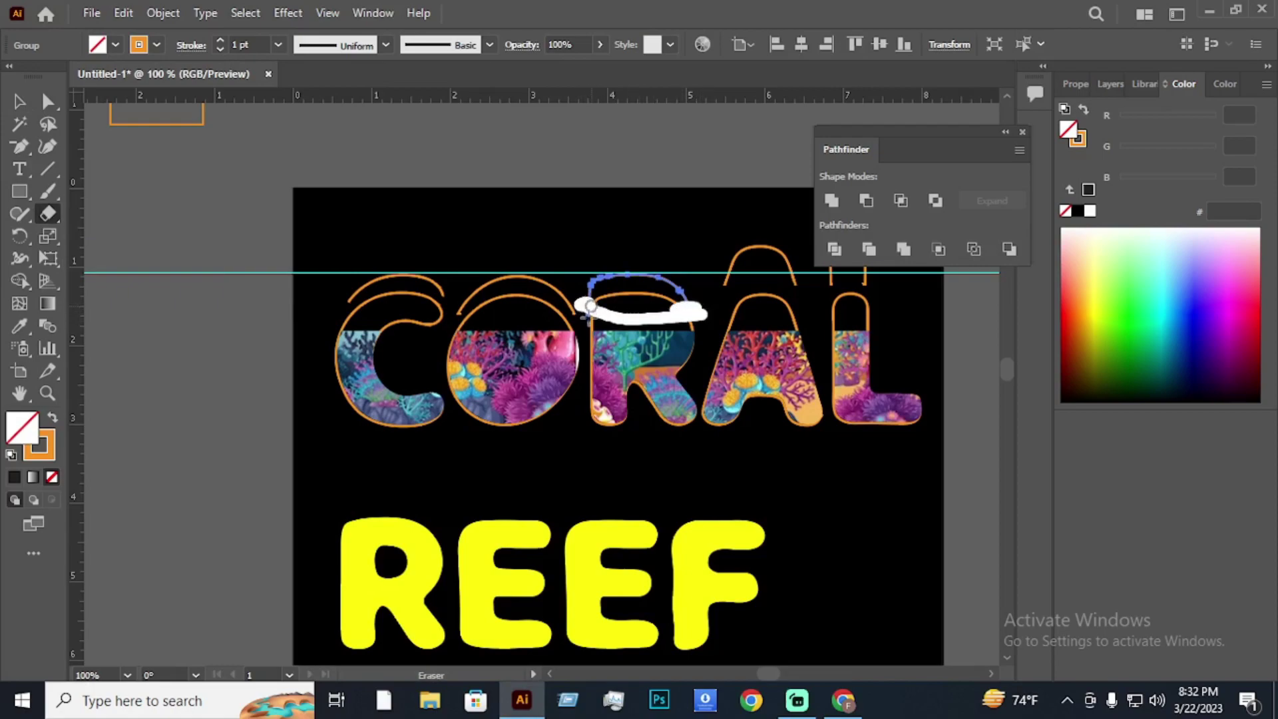
left_click_drag(591, 324, 603, 321)
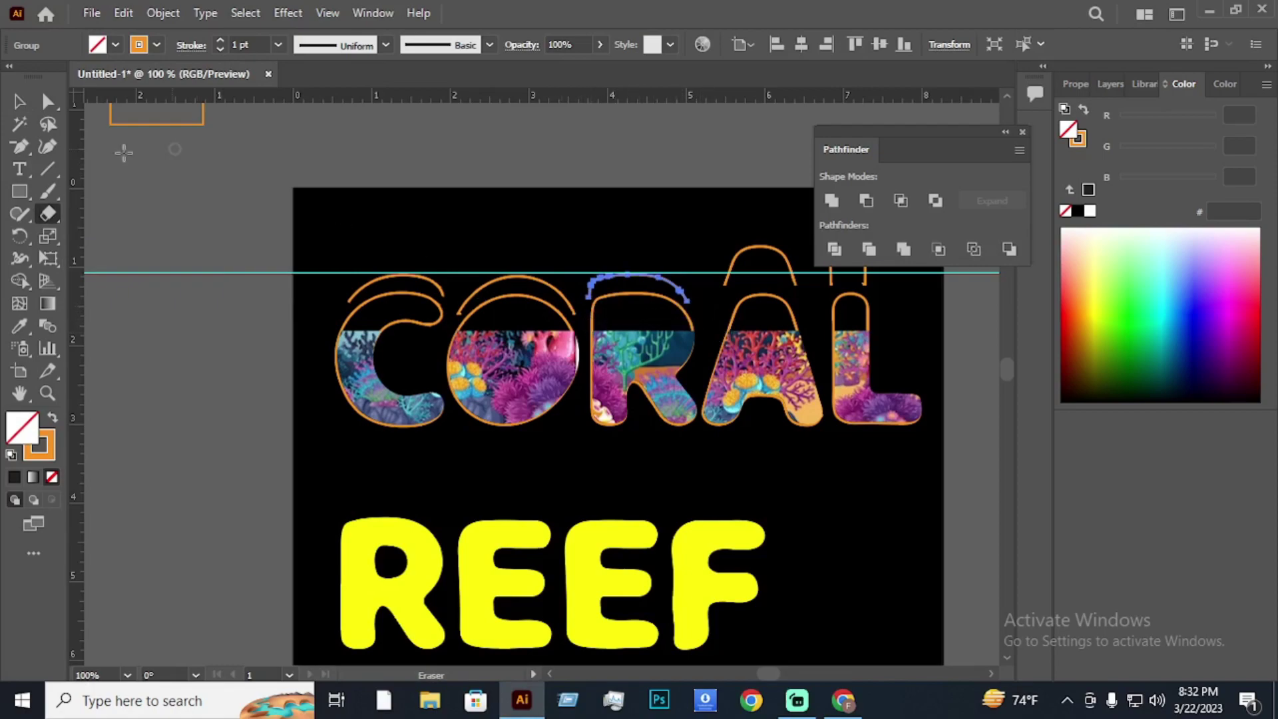
left_click(20, 103)
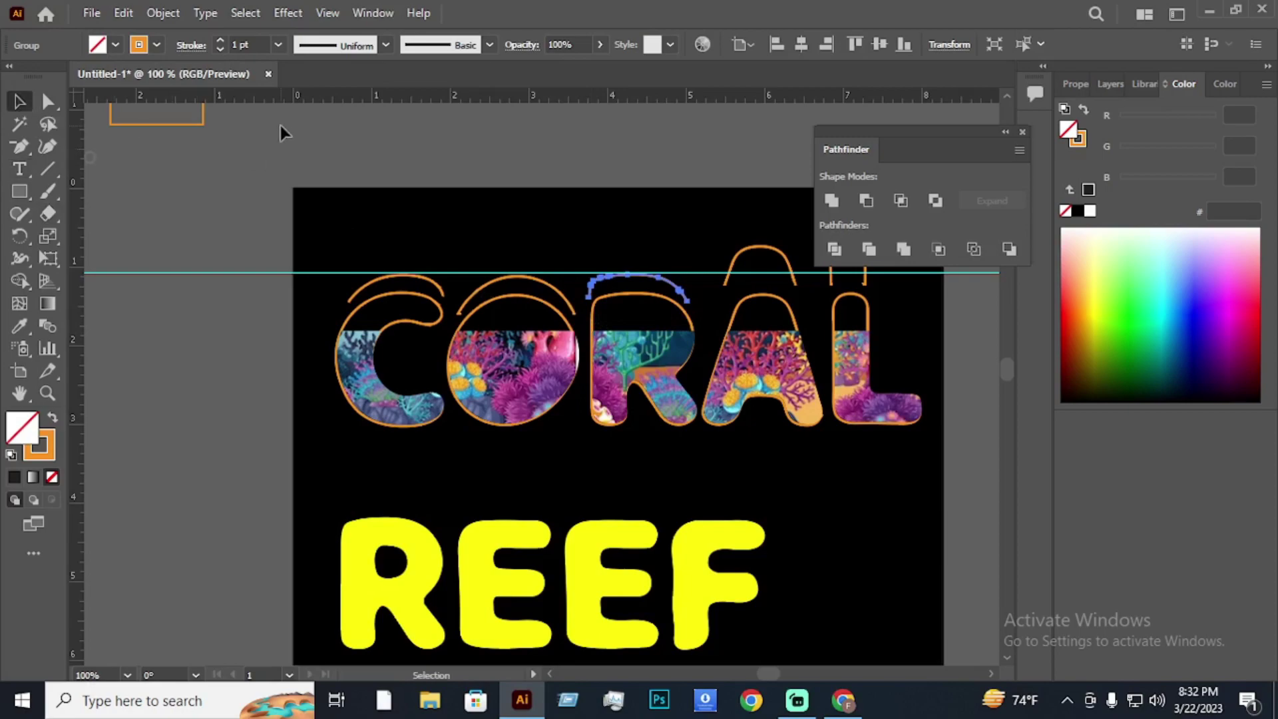
key("Up")
left_click(332, 110)
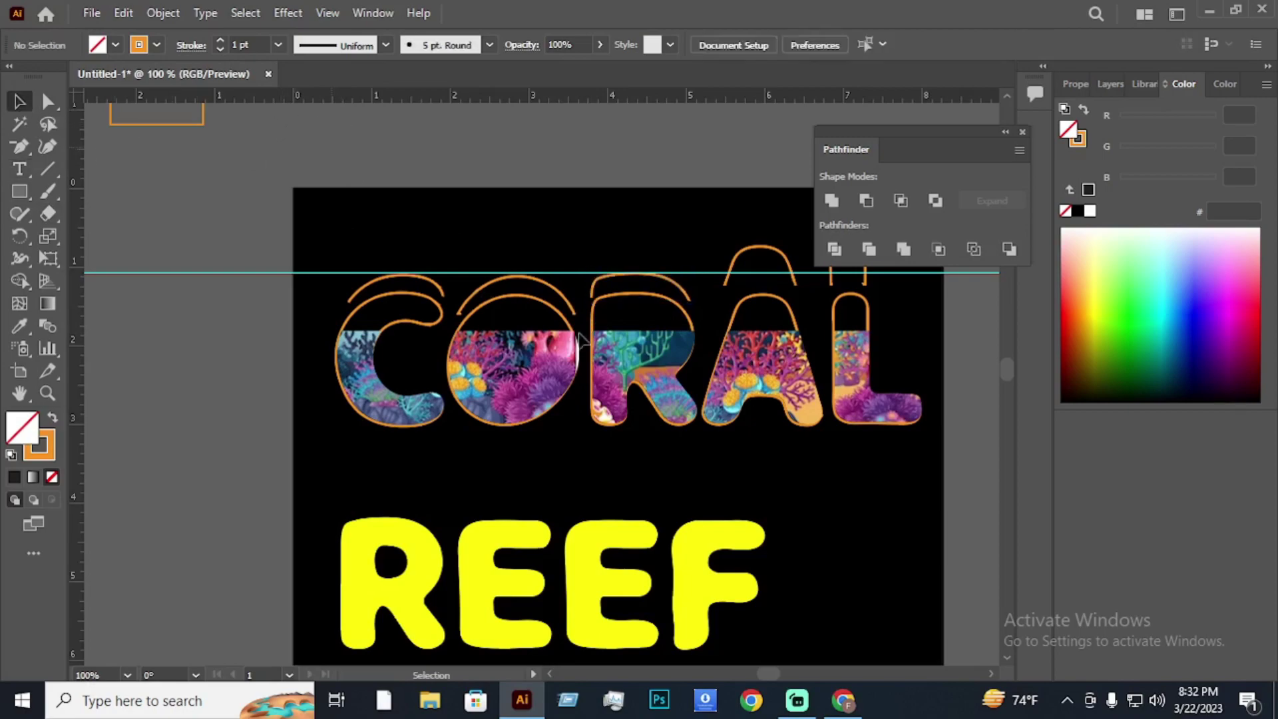
Move the A's arc down onto the letter and trim it with the Eraser.
mouse_move(758, 250)
left_mouse_down()
mouse_move(762, 291)
mouse_move(762, 275)
left_mouse_up()
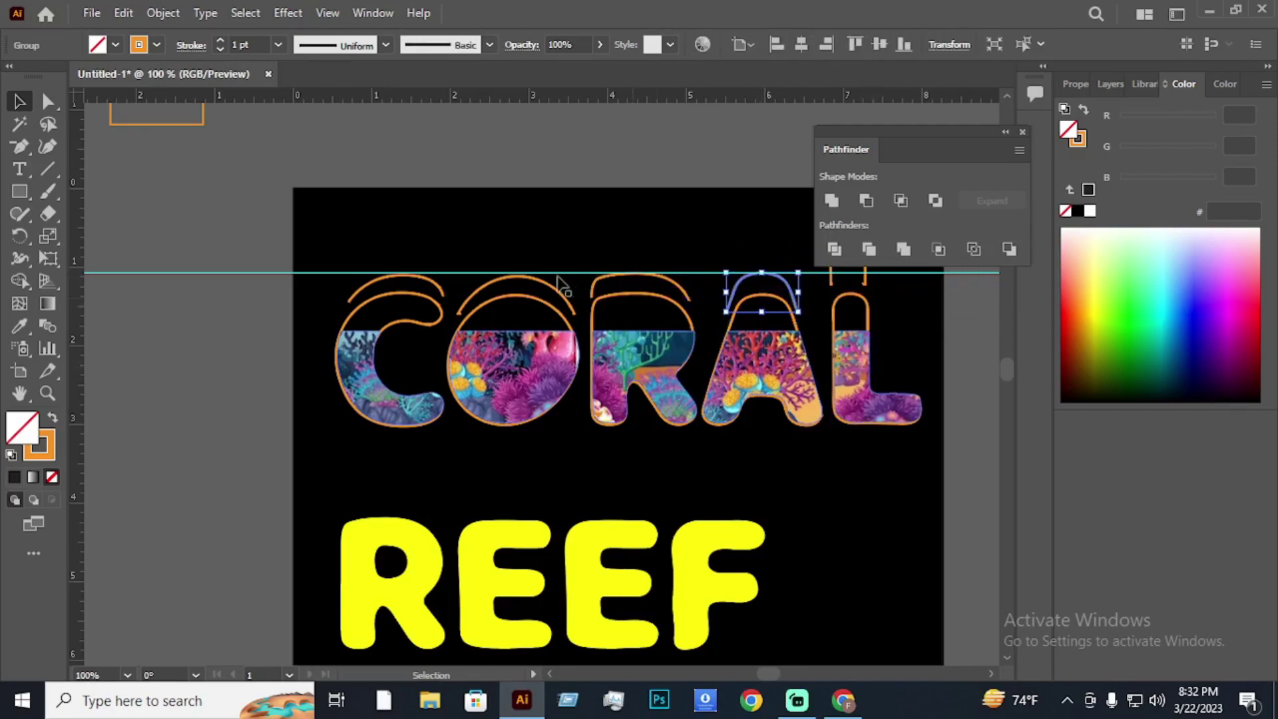
left_click(516, 210)
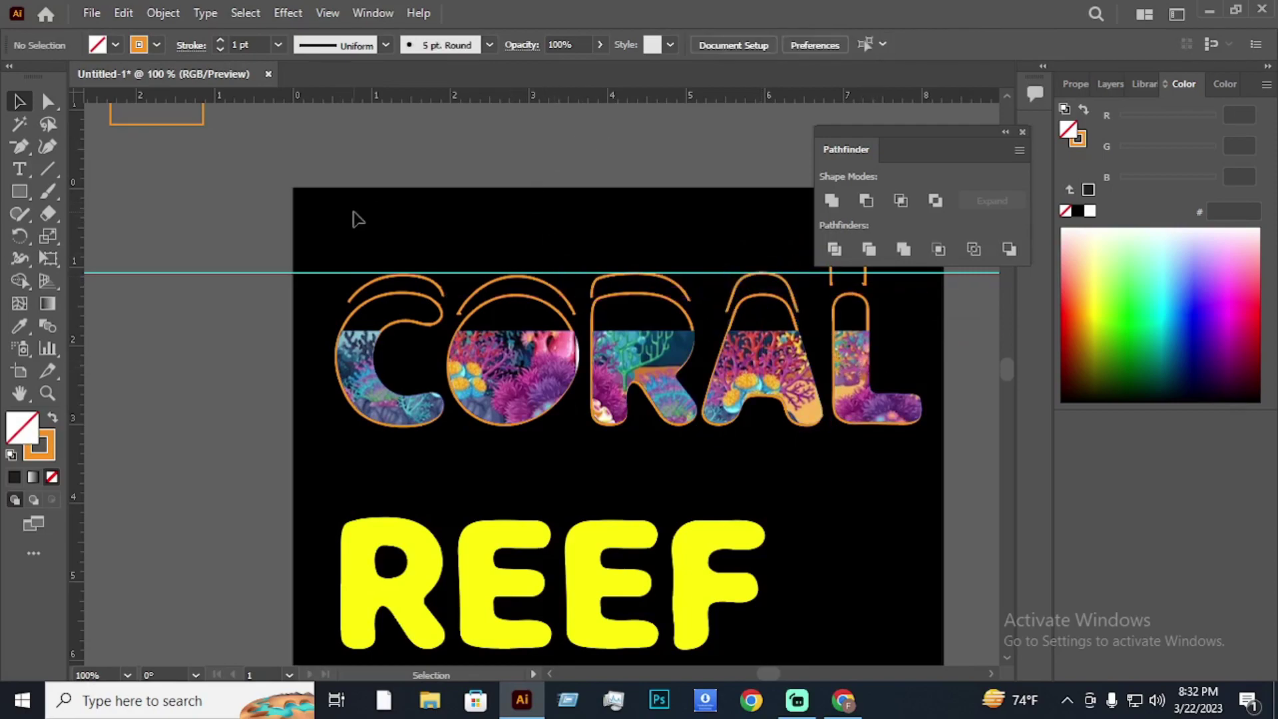
left_click(777, 280)
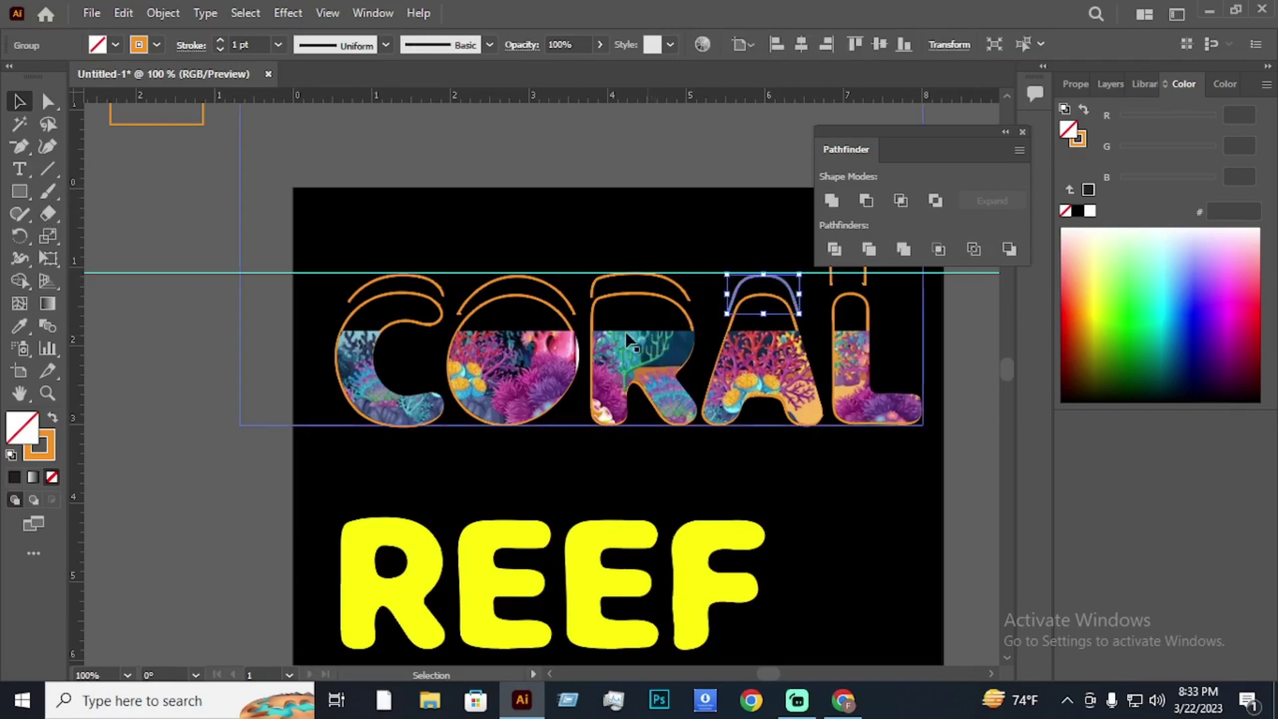
left_click(48, 213)
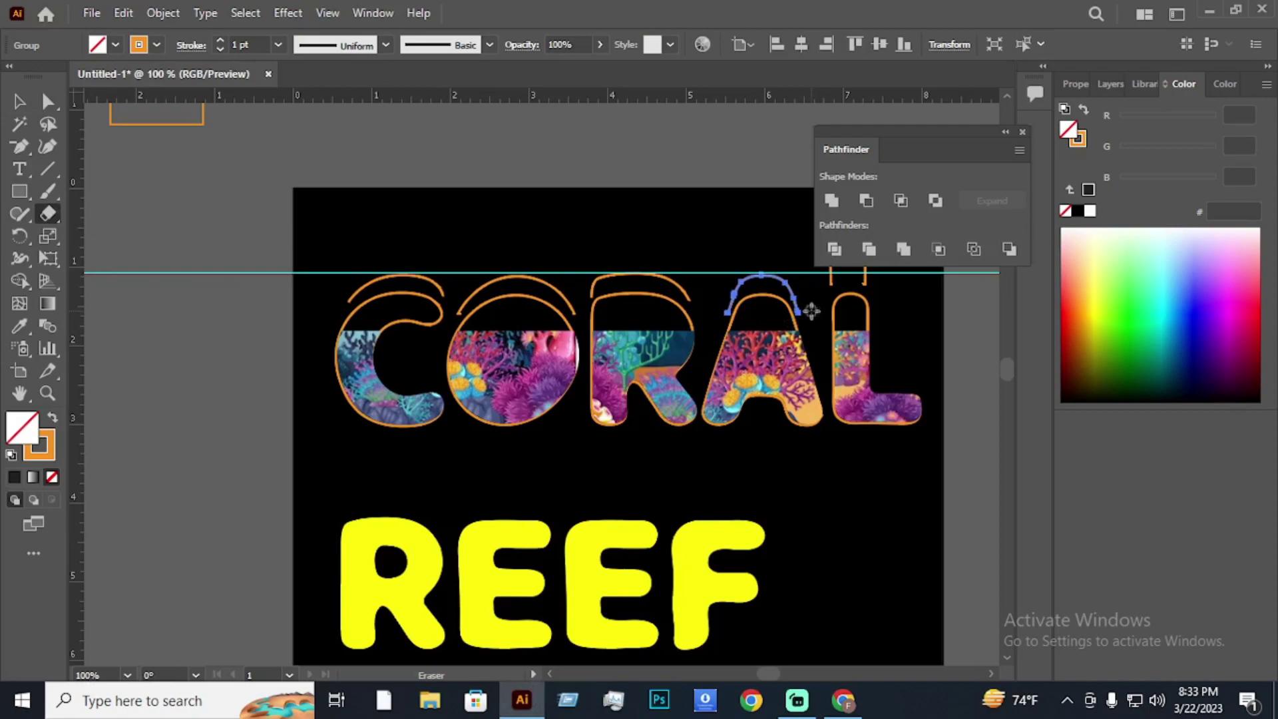
left_click_drag(810, 311, 796, 308)
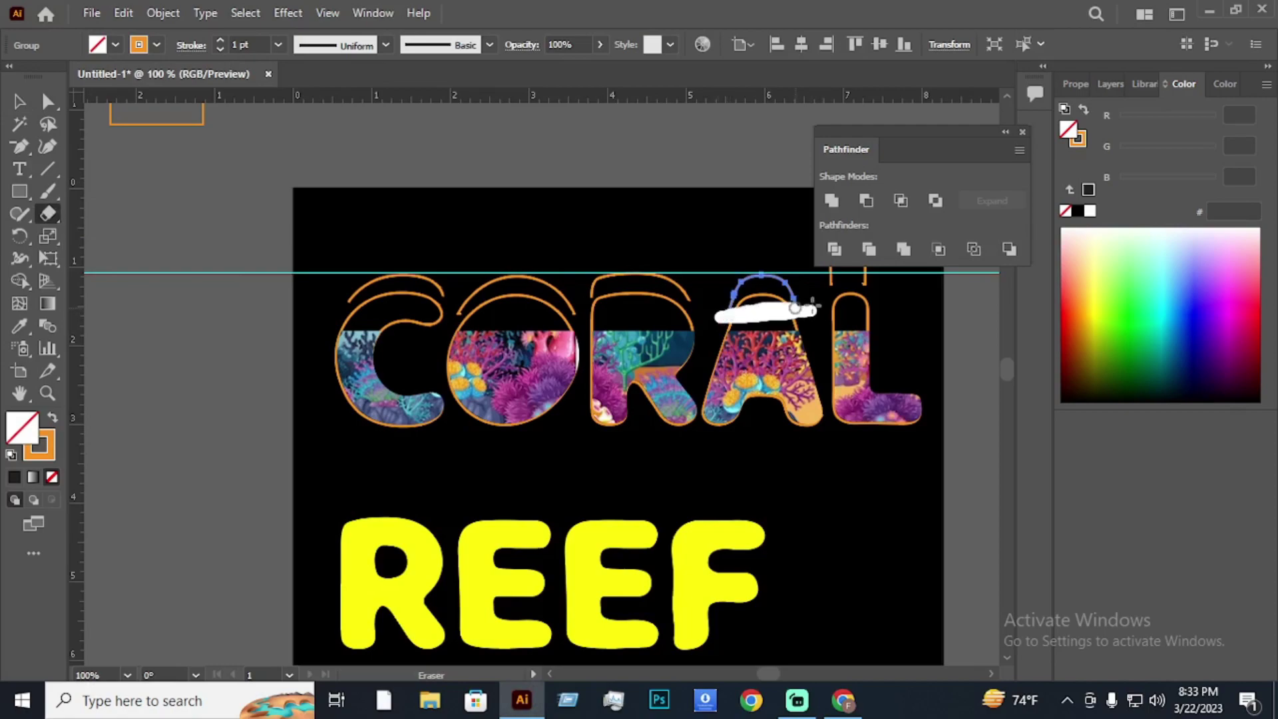
left_click_drag(732, 307, 722, 302)
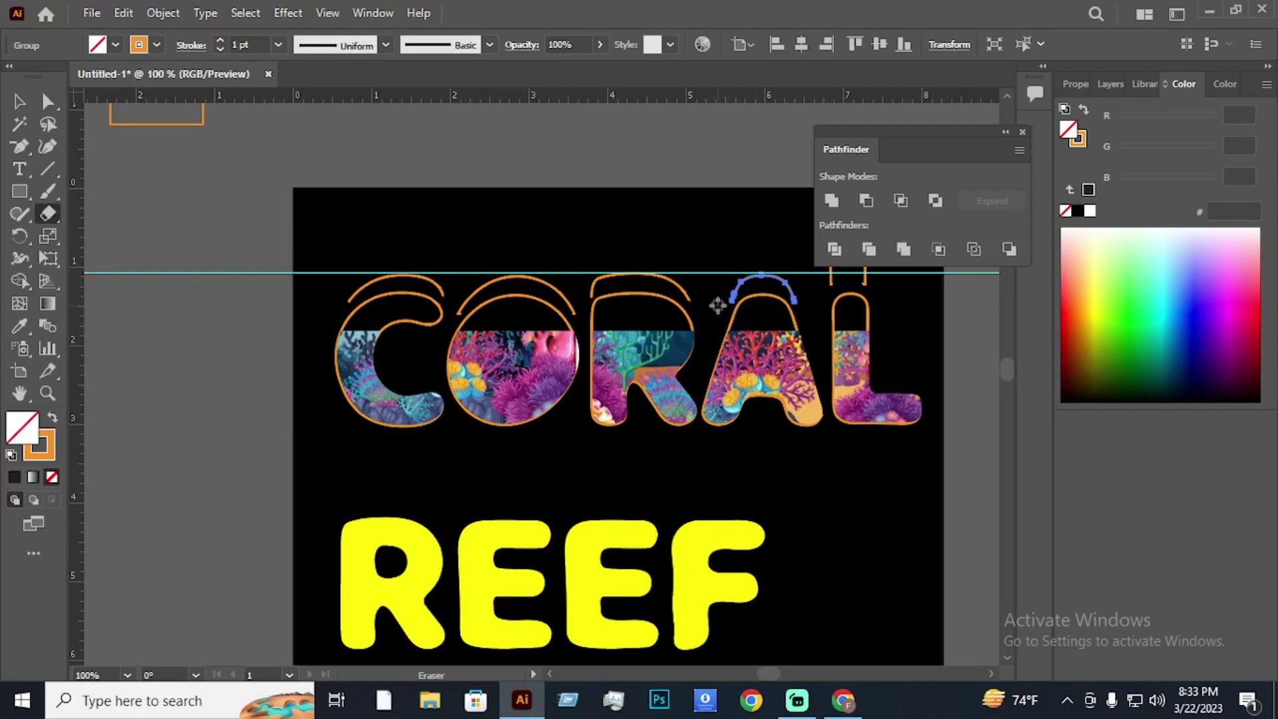
key("v")
left_click(288, 156)
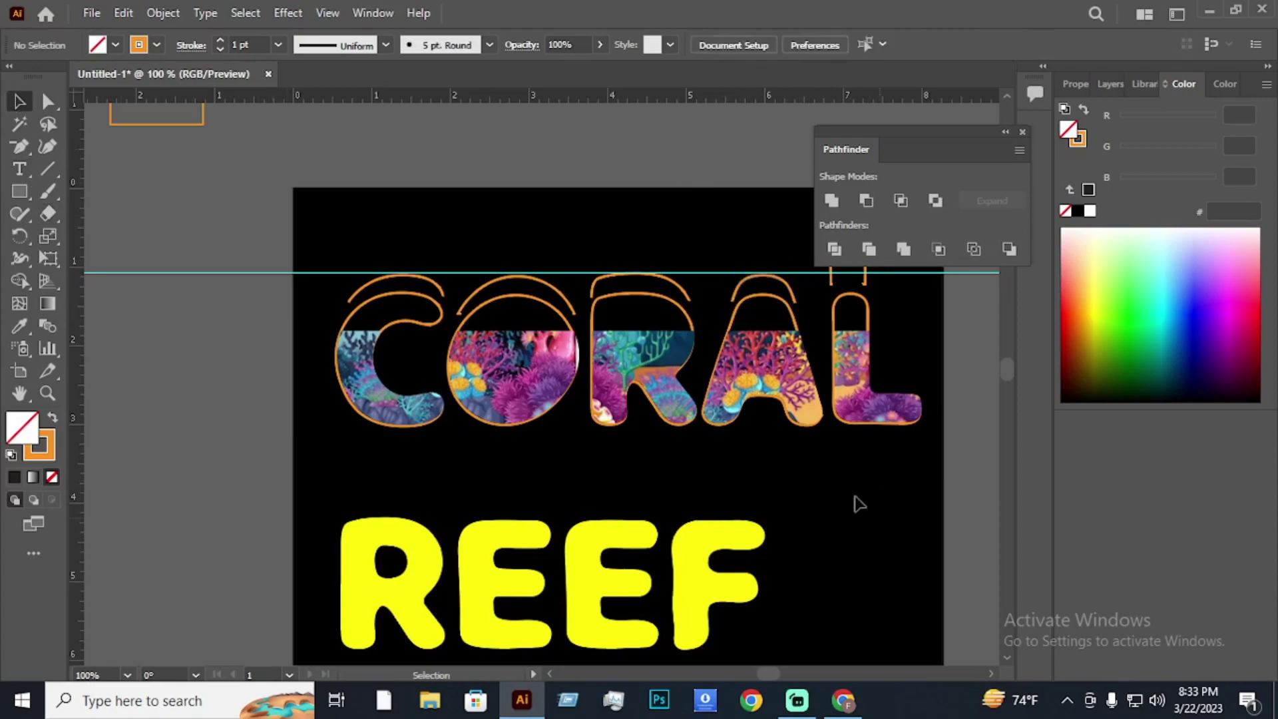
scroll(933, 308, "up", 5)
Erase part of the orange arc over the L with the Eraser tool, then deselect.
mouse_move(862, 378)
left_mouse_down()
mouse_move(864, 408)
mouse_move(903, 414)
left_mouse_up()
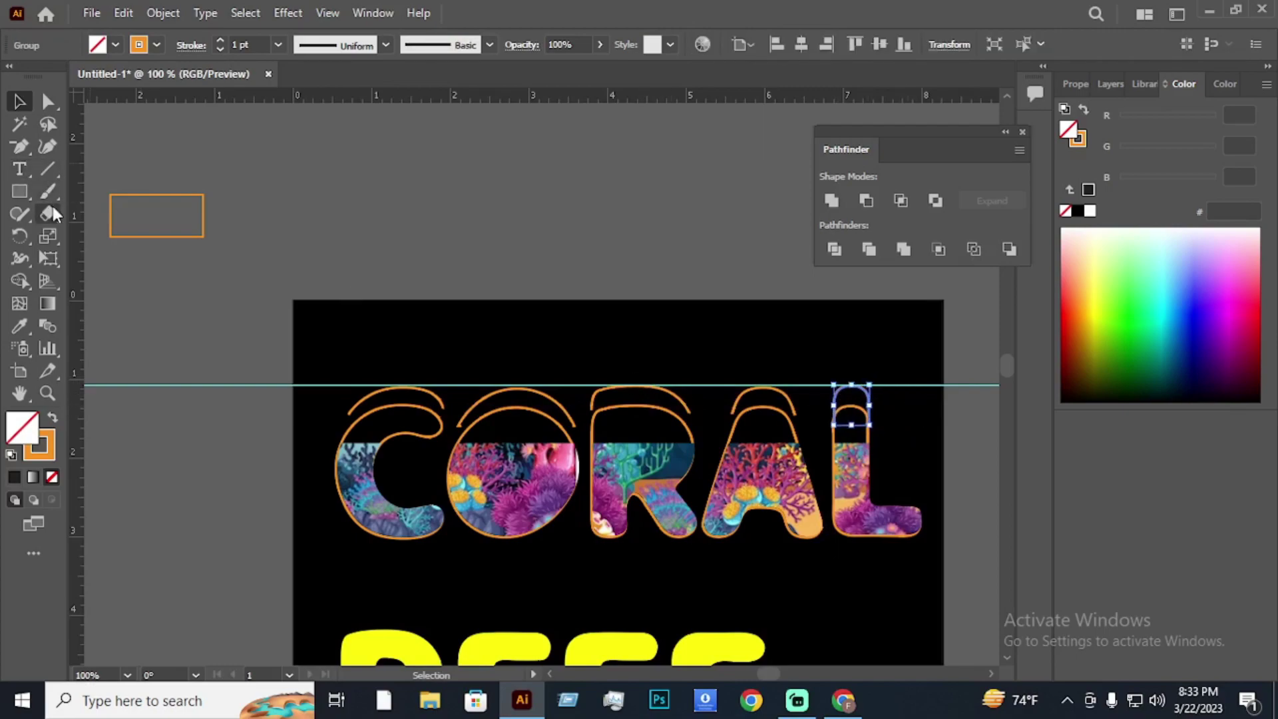
left_click_drag(52, 213, 99, 215)
left_click_drag(895, 417, 817, 413)
left_click(18, 102)
left_click(464, 193)
Erase the top of the orange arc over the O, then clear the selection.
scroll(465, 193, "down", 2)
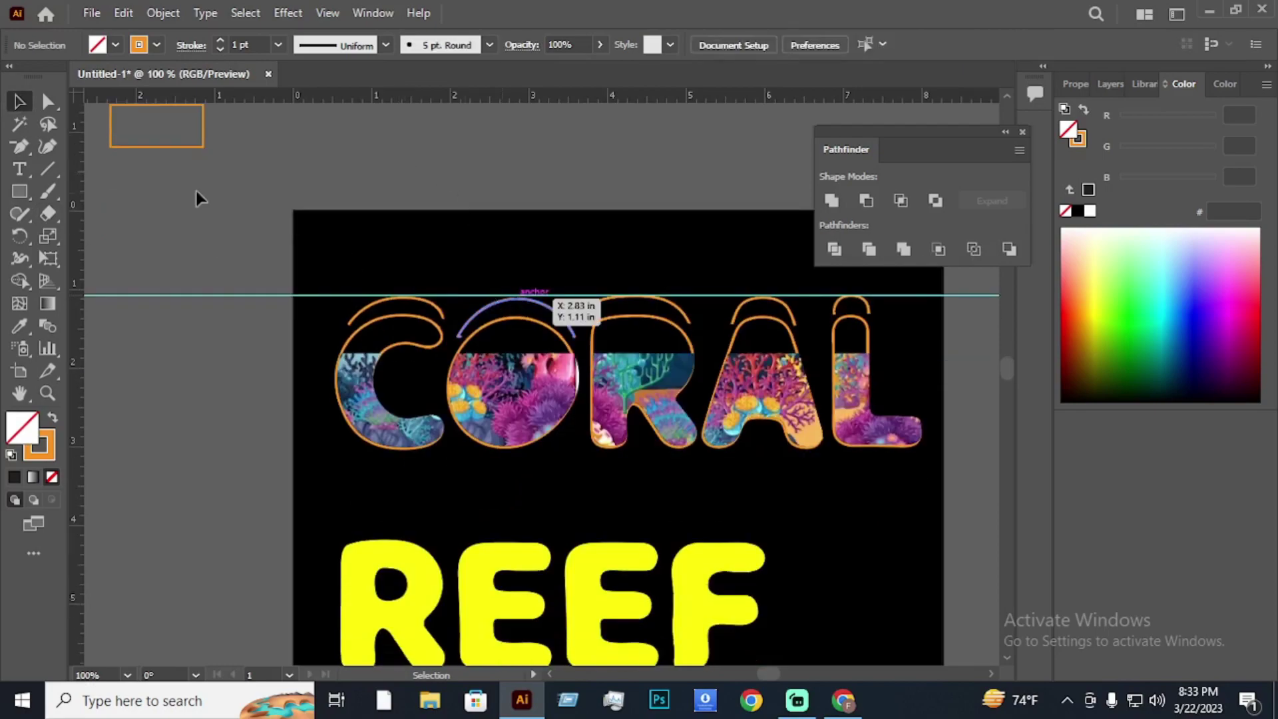
left_click(536, 297)
left_click_drag(47, 213, 90, 218)
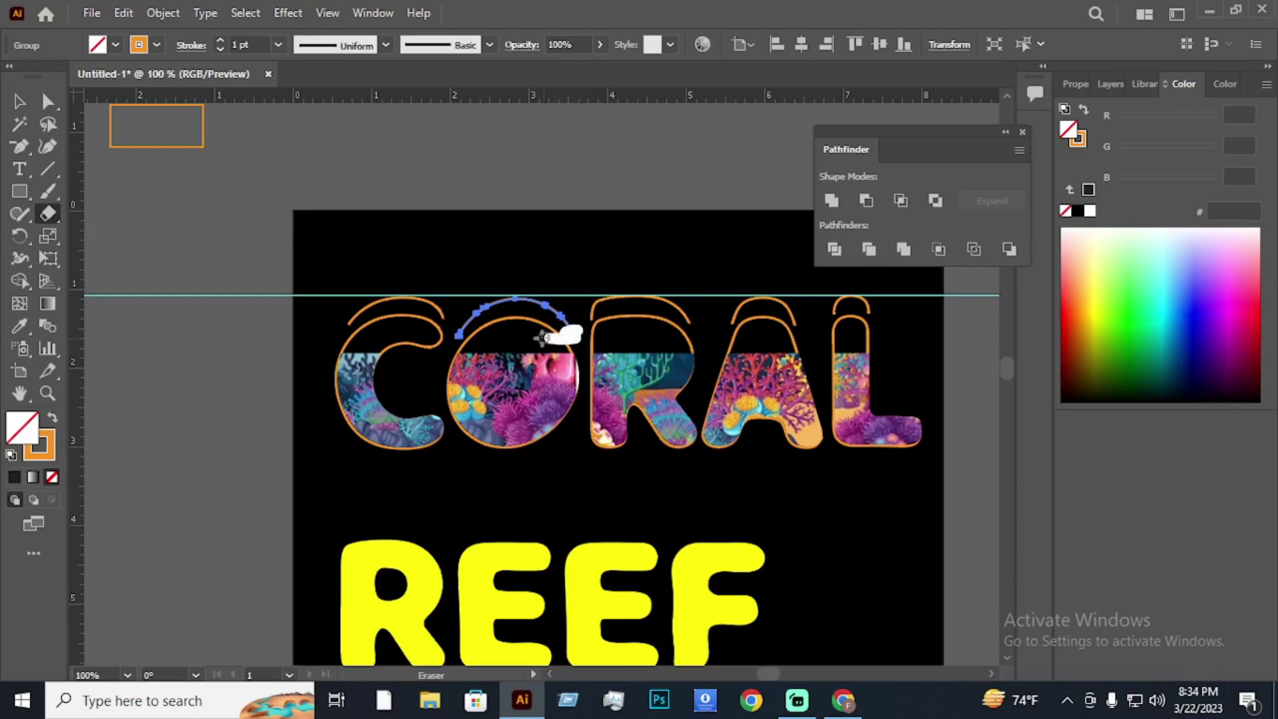
left_click_drag(580, 337, 450, 329)
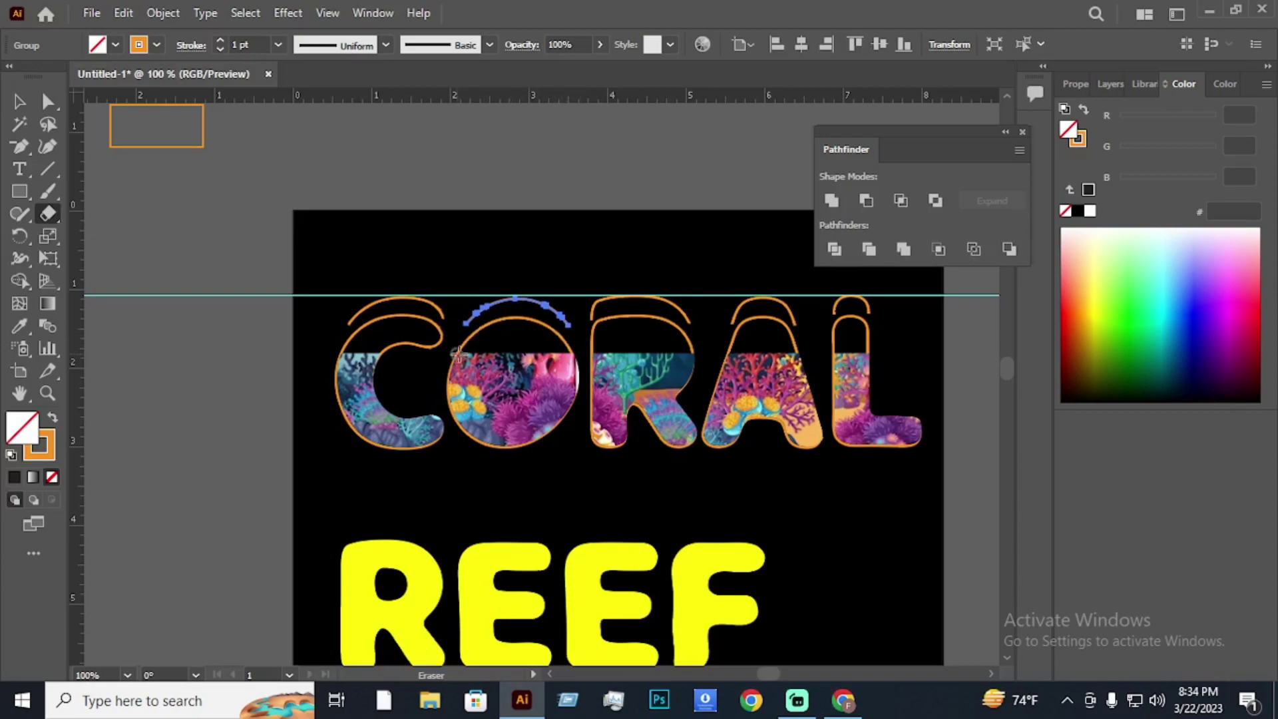
left_click(20, 102)
left_click(177, 217)
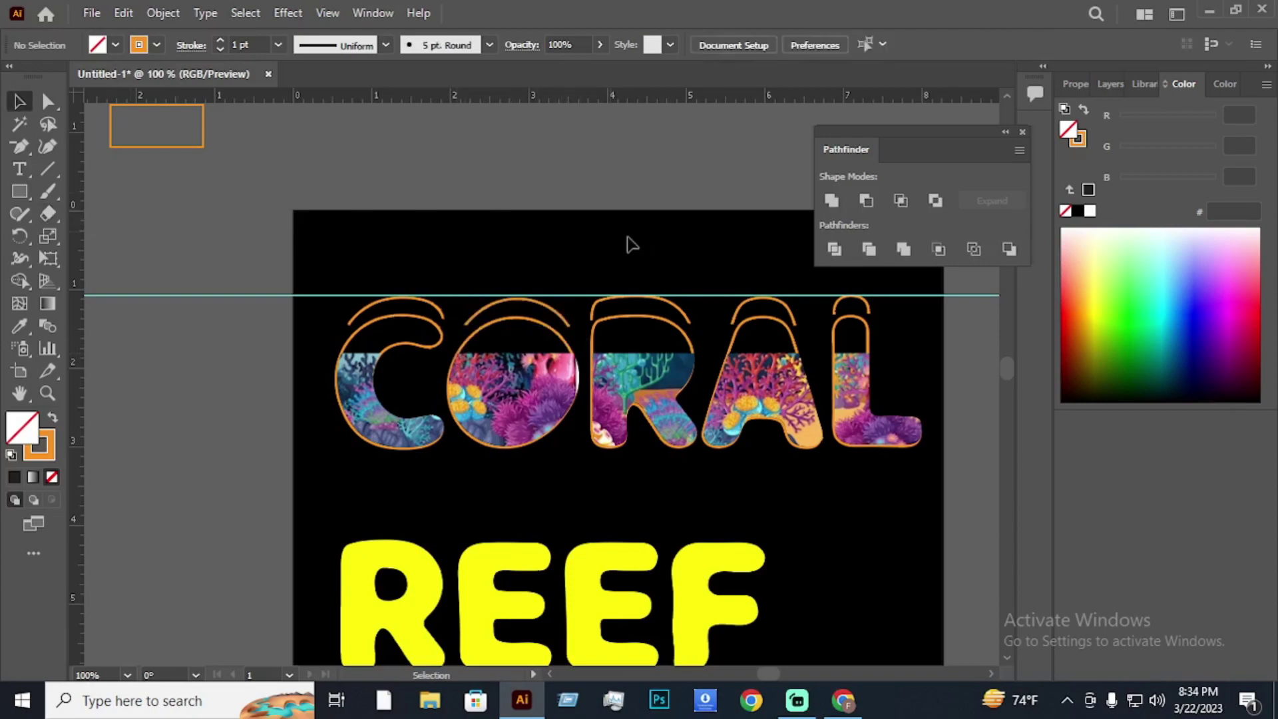
scroll(887, 351, "down", 1)
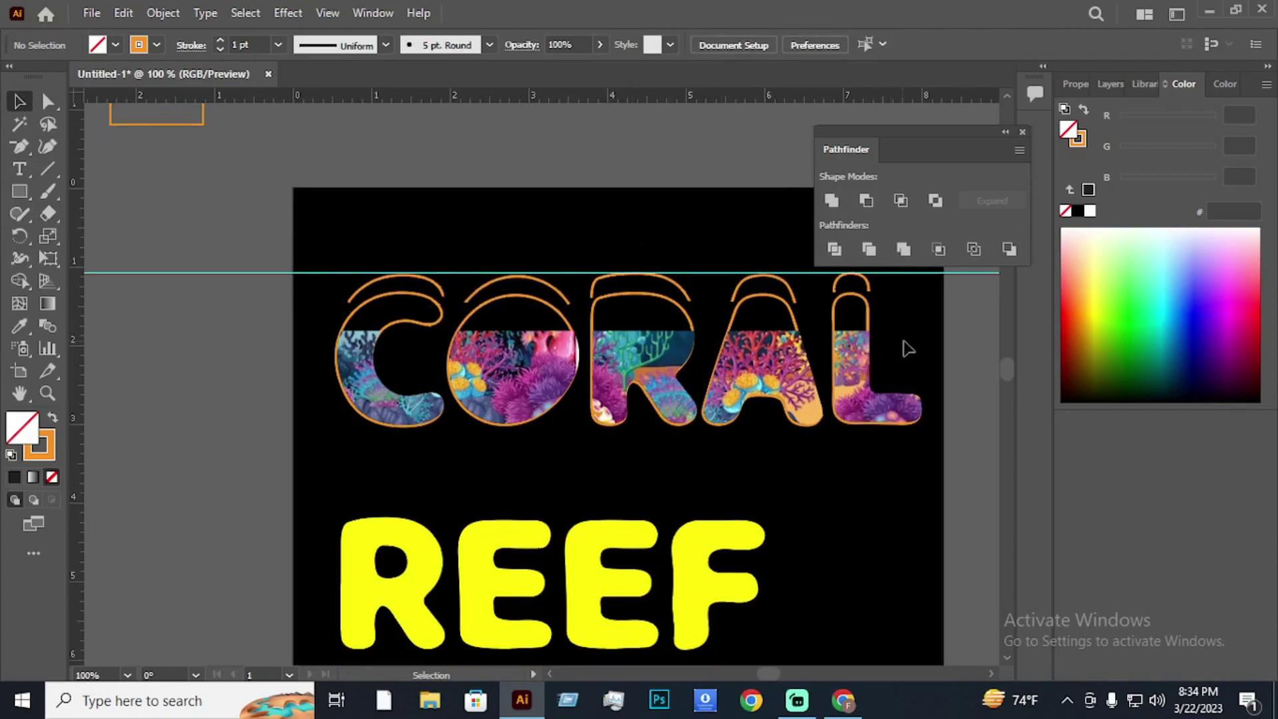
scroll(907, 349, "up", 2)
Undo the accidental move of the E and ungroup the REEF word.
scroll(908, 343, "down", 3)
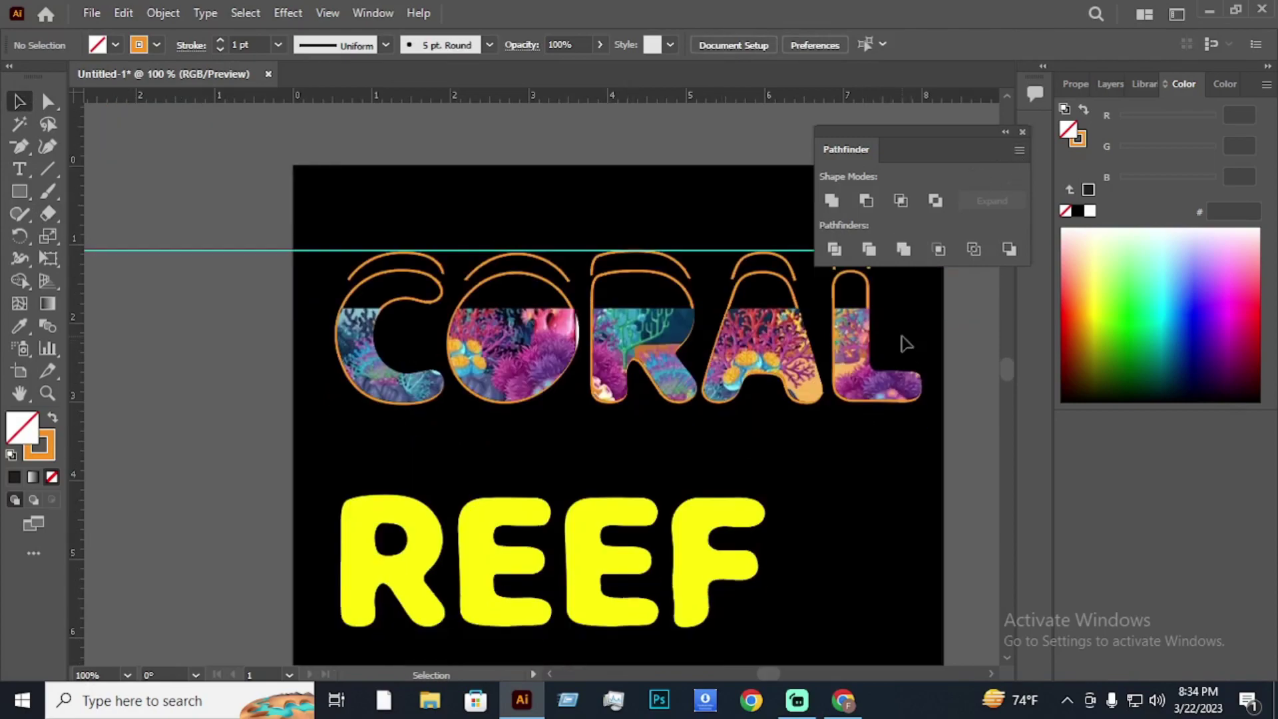
mouse_move(609, 526)
left_mouse_down()
mouse_move(822, 616)
mouse_move(819, 605)
left_mouse_up()
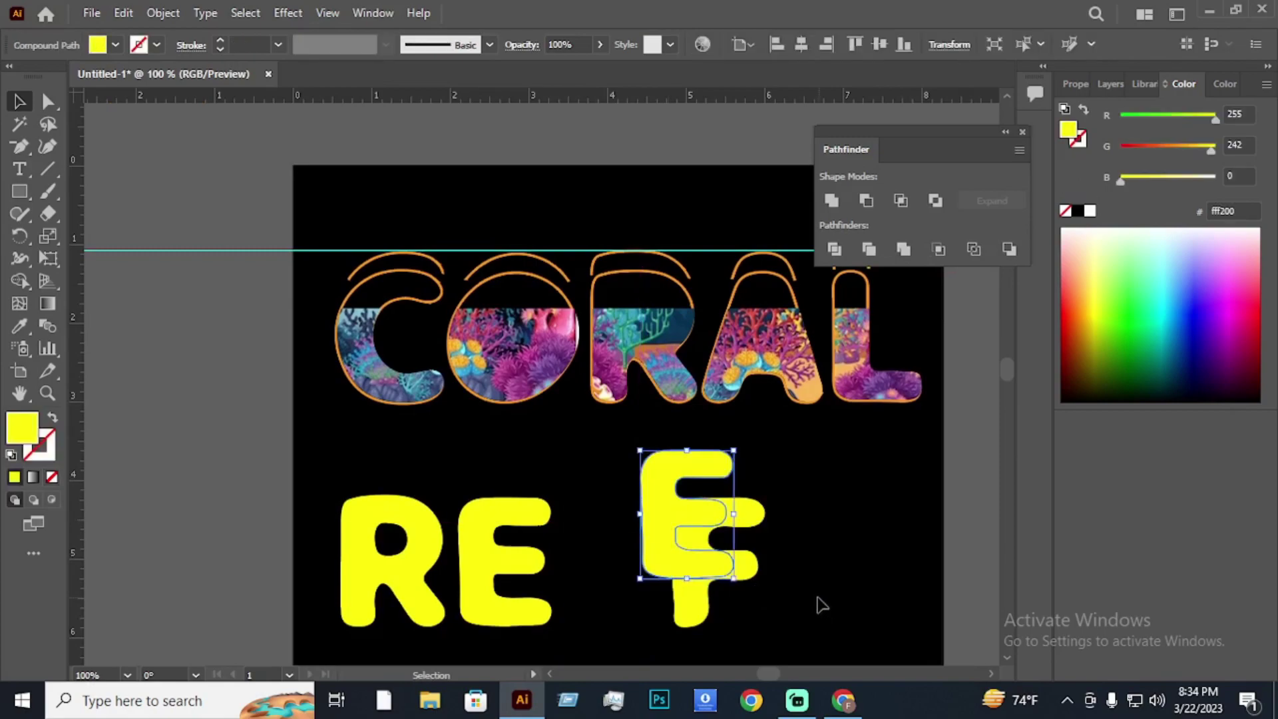
key("ctrl+z")
left_click(407, 485)
left_click_drag(336, 478, 776, 622)
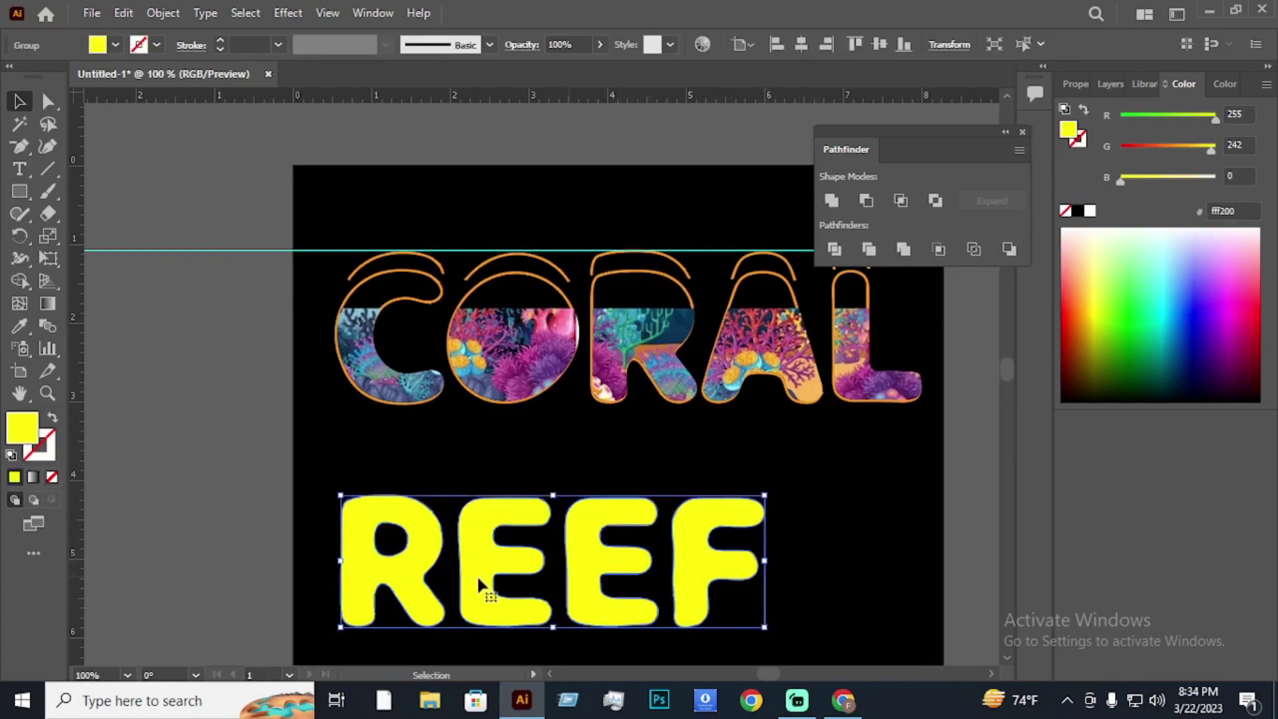
right_click(414, 541)
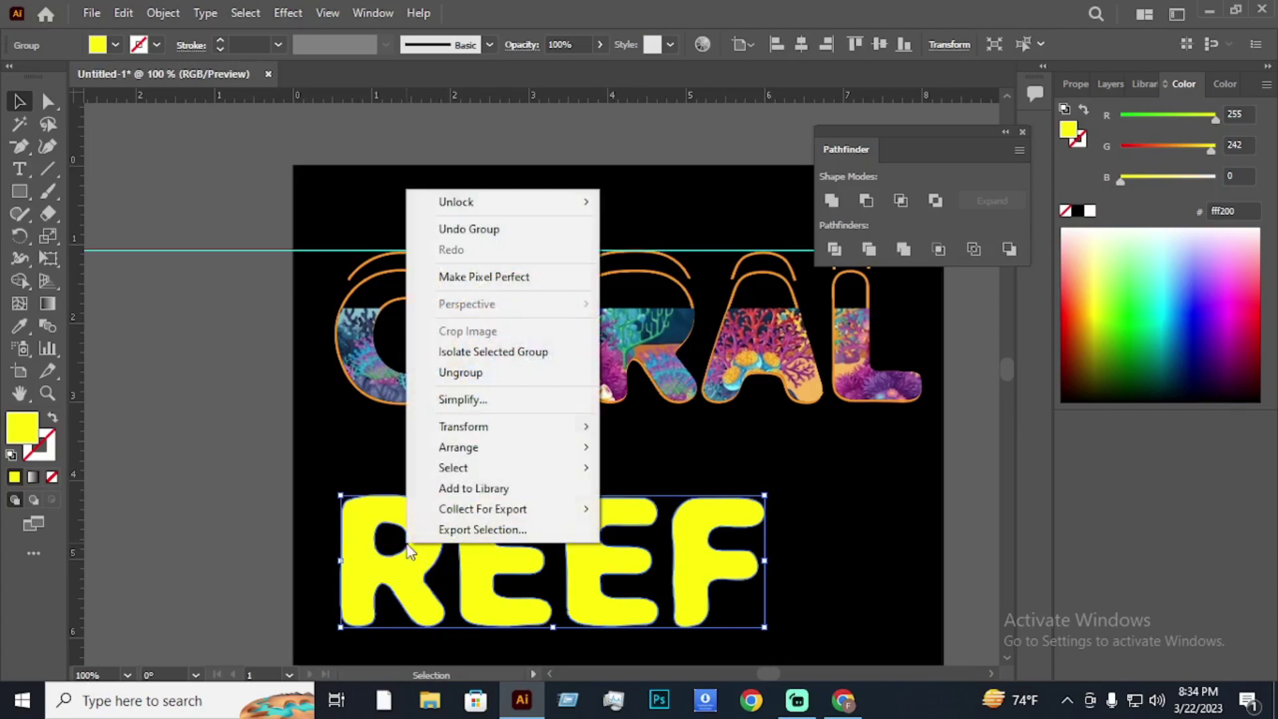
left_click(502, 384)
left_click(638, 546)
Ungroup REEF further and release the R's compound path.
right_click(601, 573)
left_click(654, 391)
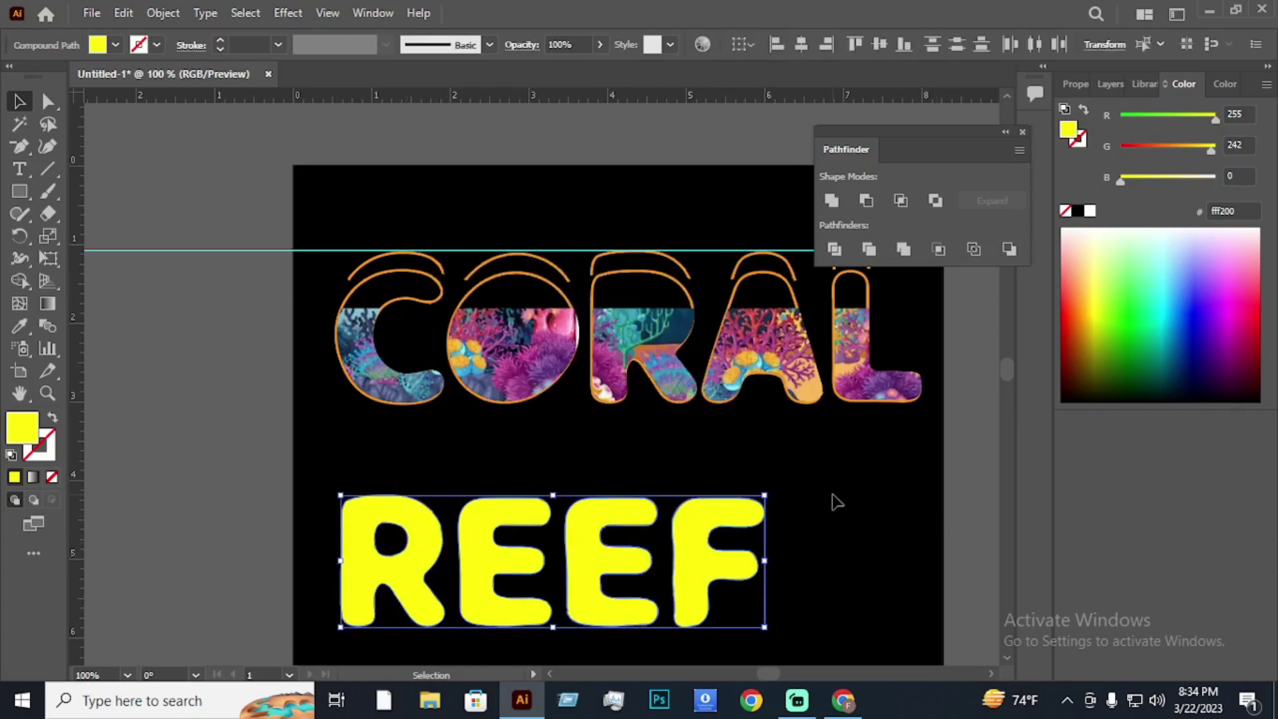
left_click(414, 562)
right_click(419, 586)
left_click(505, 403)
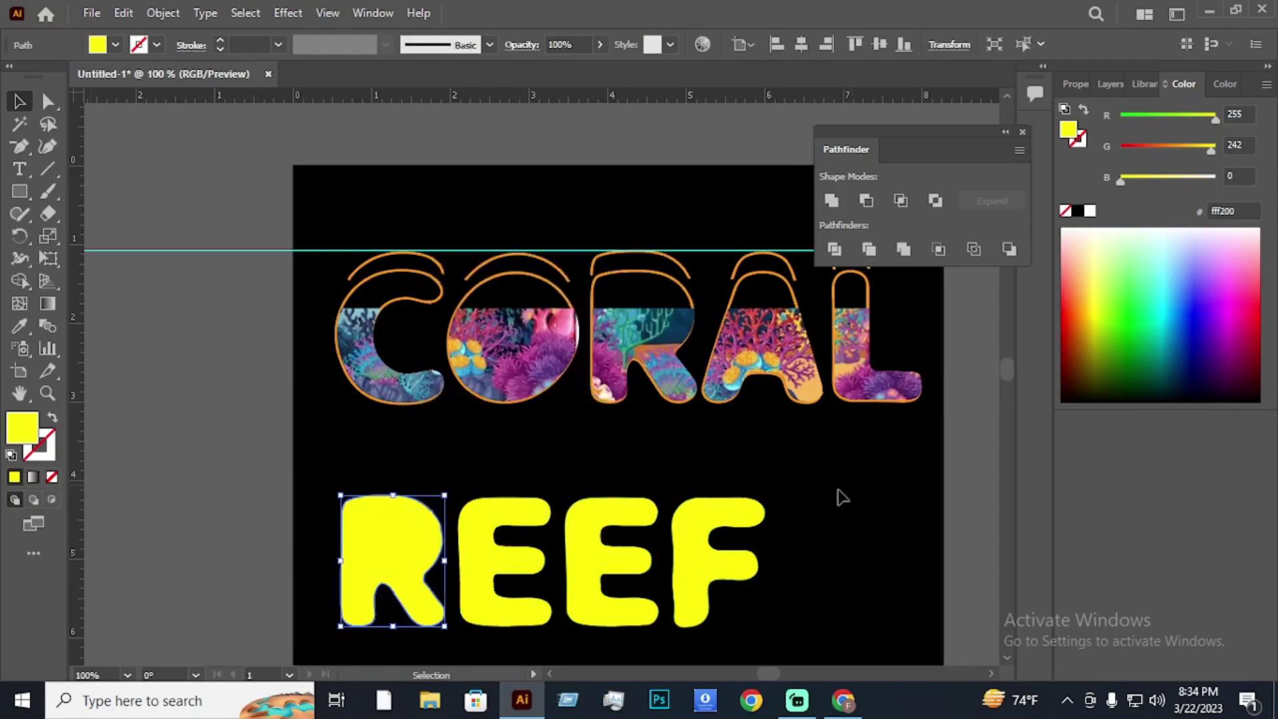
left_click(333, 486)
Regroup the REEF letters and nudge them into place centred beneath CORAL.
left_click_drag(331, 488, 765, 639)
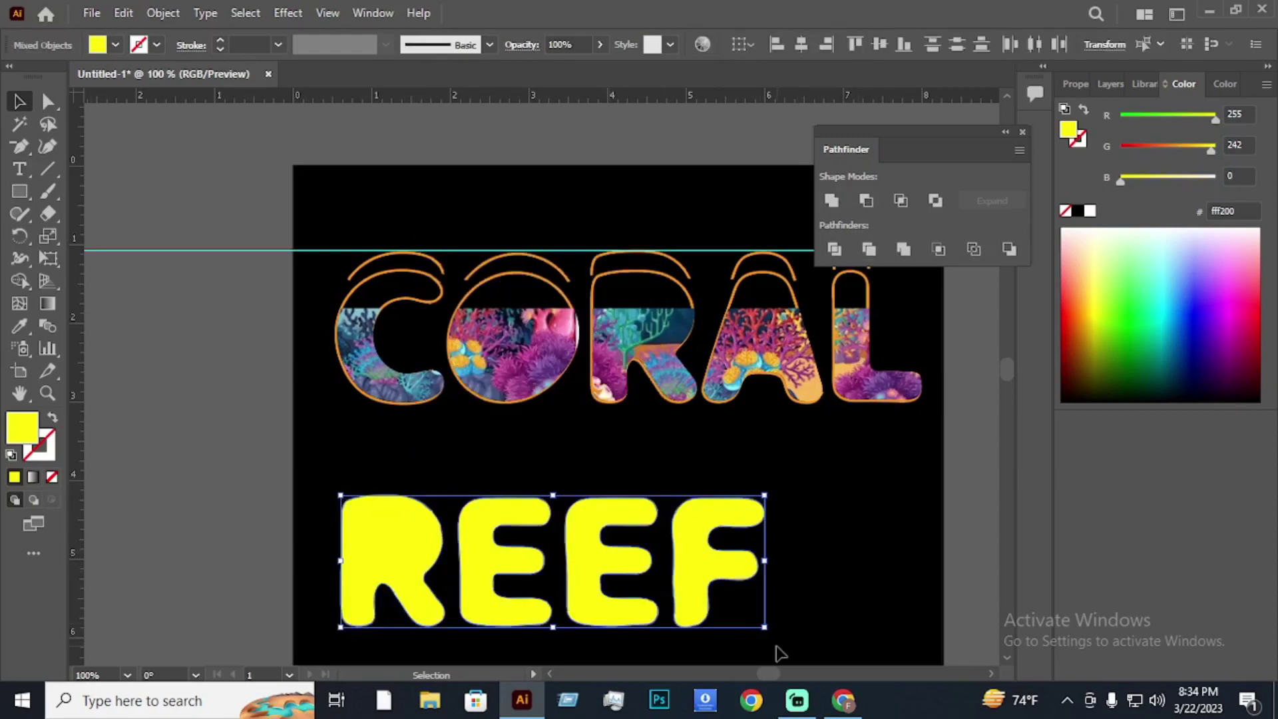
key("v")
left_click(828, 566)
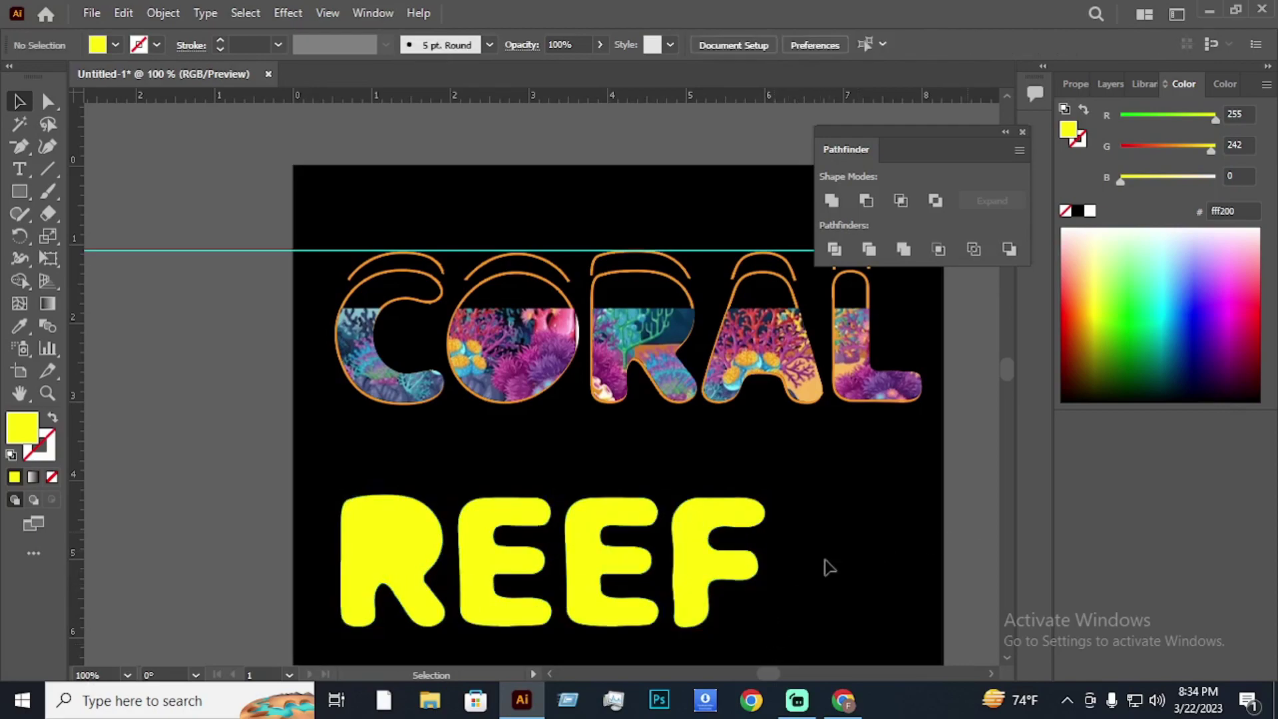
left_click_drag(647, 550, 741, 554)
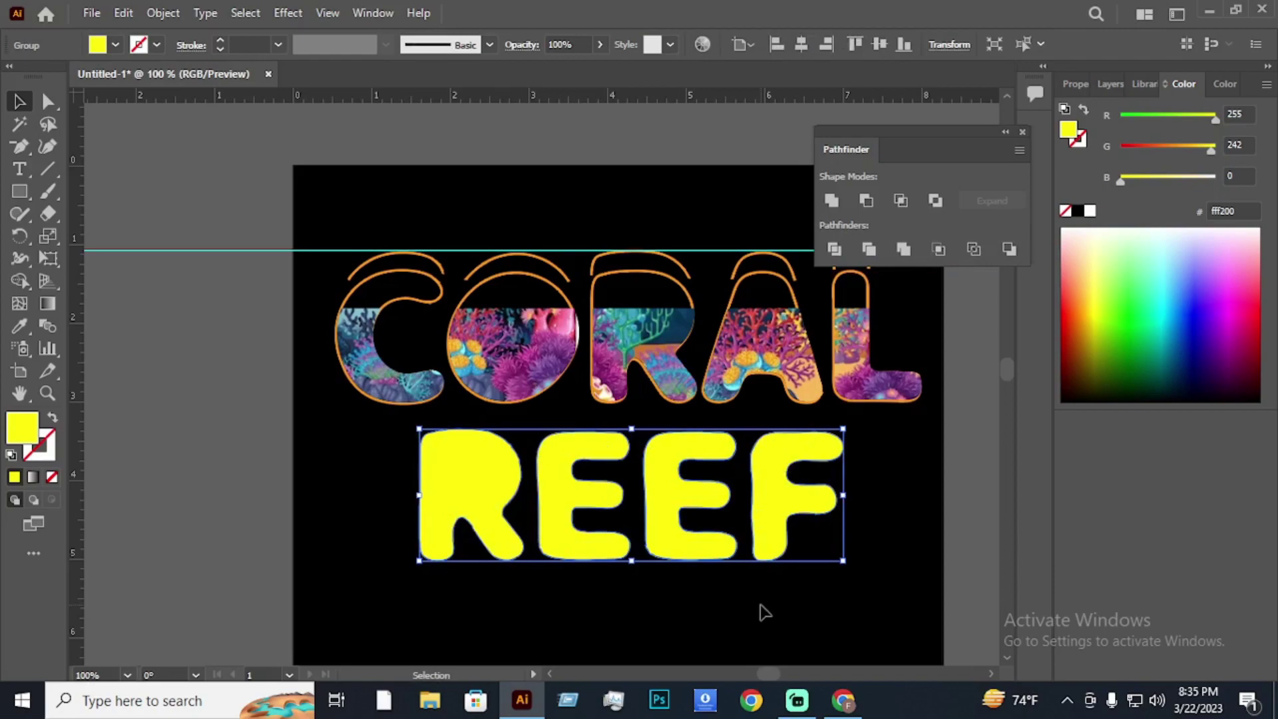
key("Left")
key("Left")
key("Left")
key("Left")
key("Left")
key("Left")
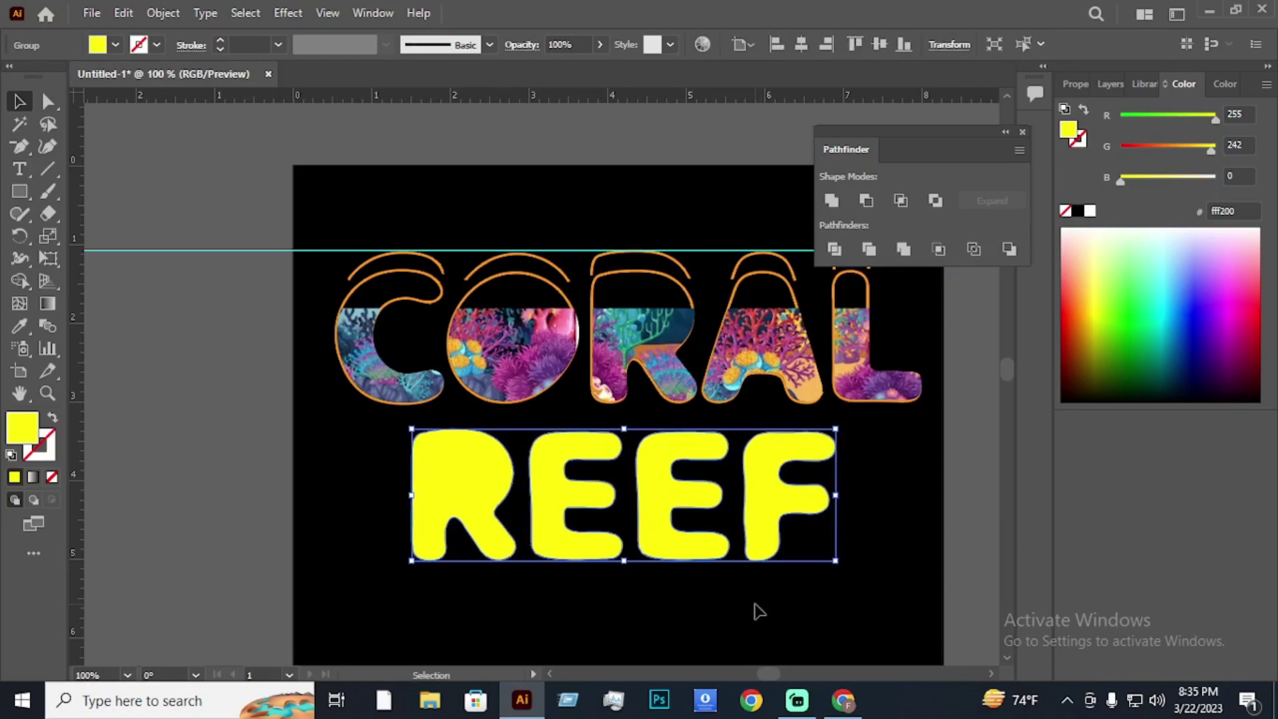
key("Down")
key("Down")
key("Down")
key("Down")
key("Down")
key("Down")
key("Down")
key("Down")
key("Down")
key("Down")
key("Down")
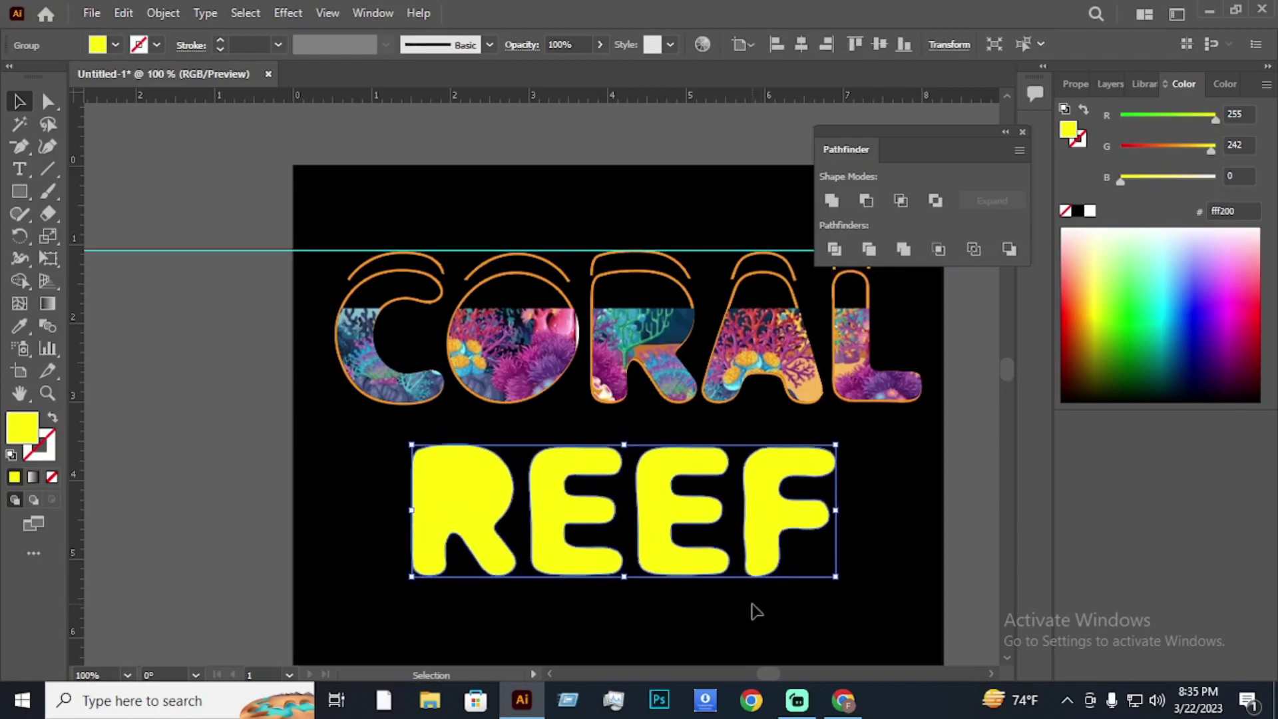
key("Down")
key("Down")
left_click(930, 464)
Close the Pathfinder panel and delete the cyan guide line.
left_click(1022, 131)
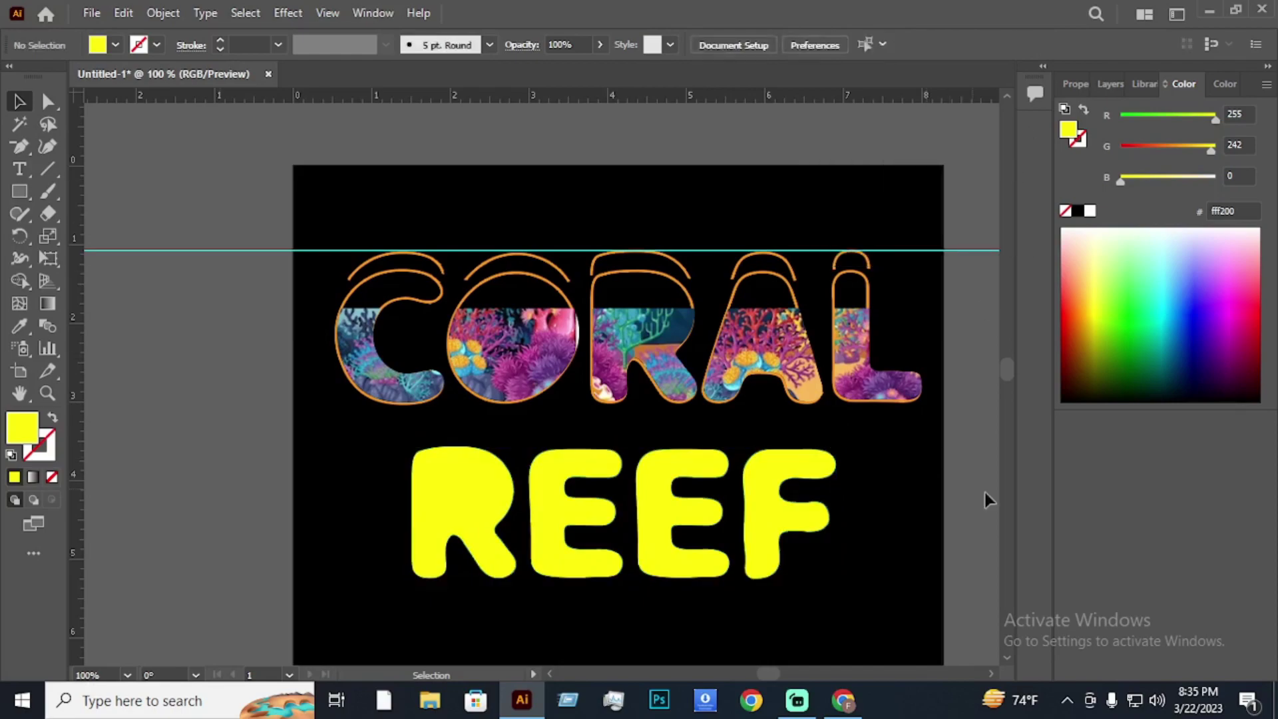
scroll(984, 493, "down", 2)
left_click_drag(264, 137, 263, 139)
key("Delete")
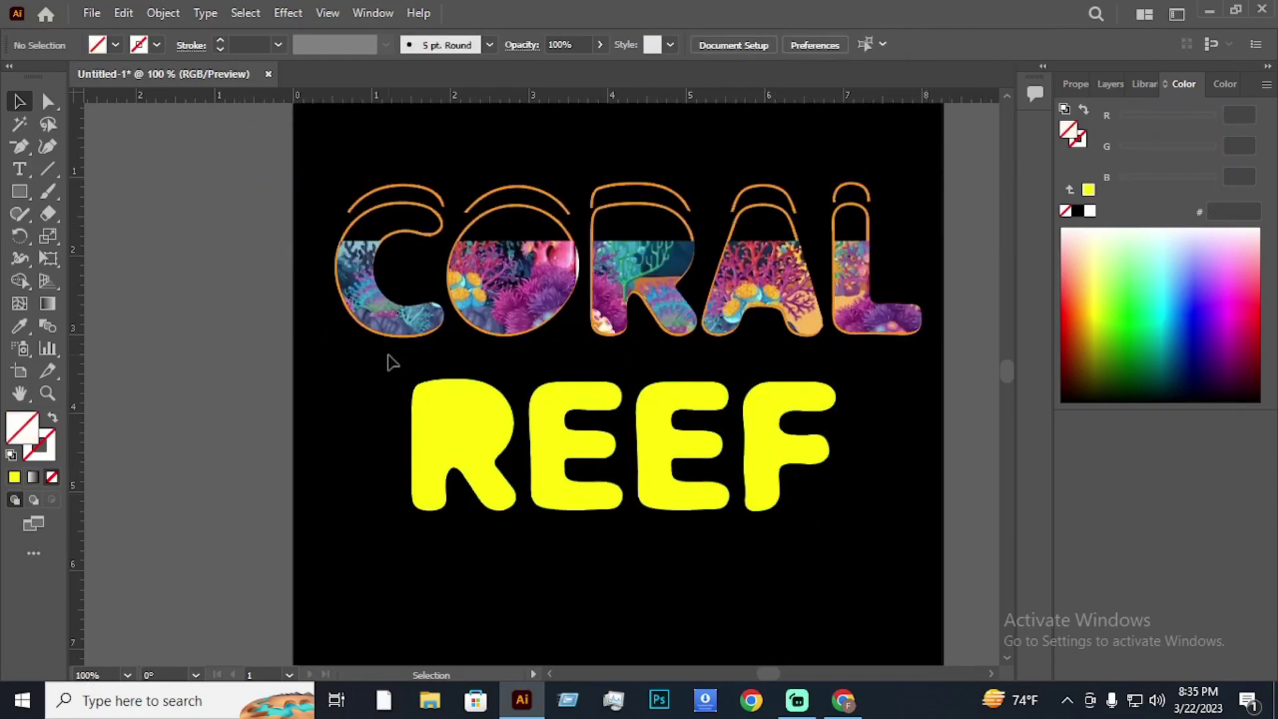
scroll(420, 368, "down", 1)
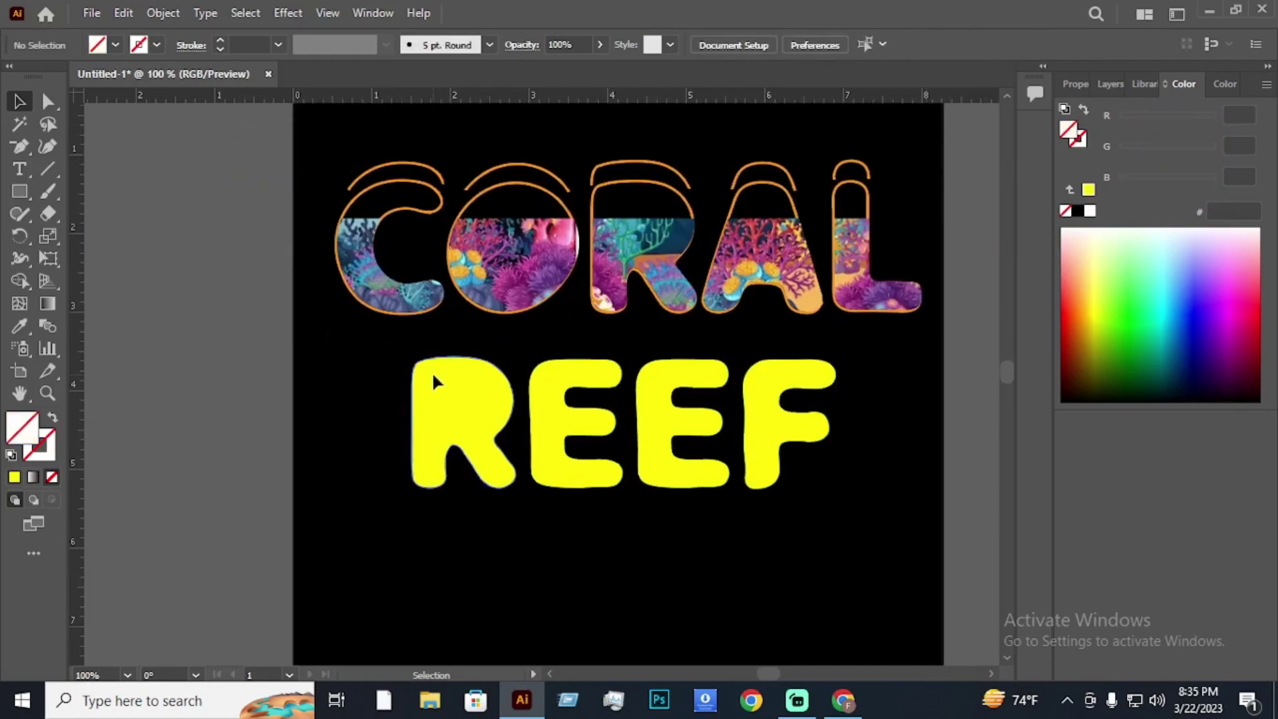
Make the REEF word a single compound path via Object > Compound Path > Make.
left_click(549, 442)
left_click(163, 13)
mouse_move(261, 686)
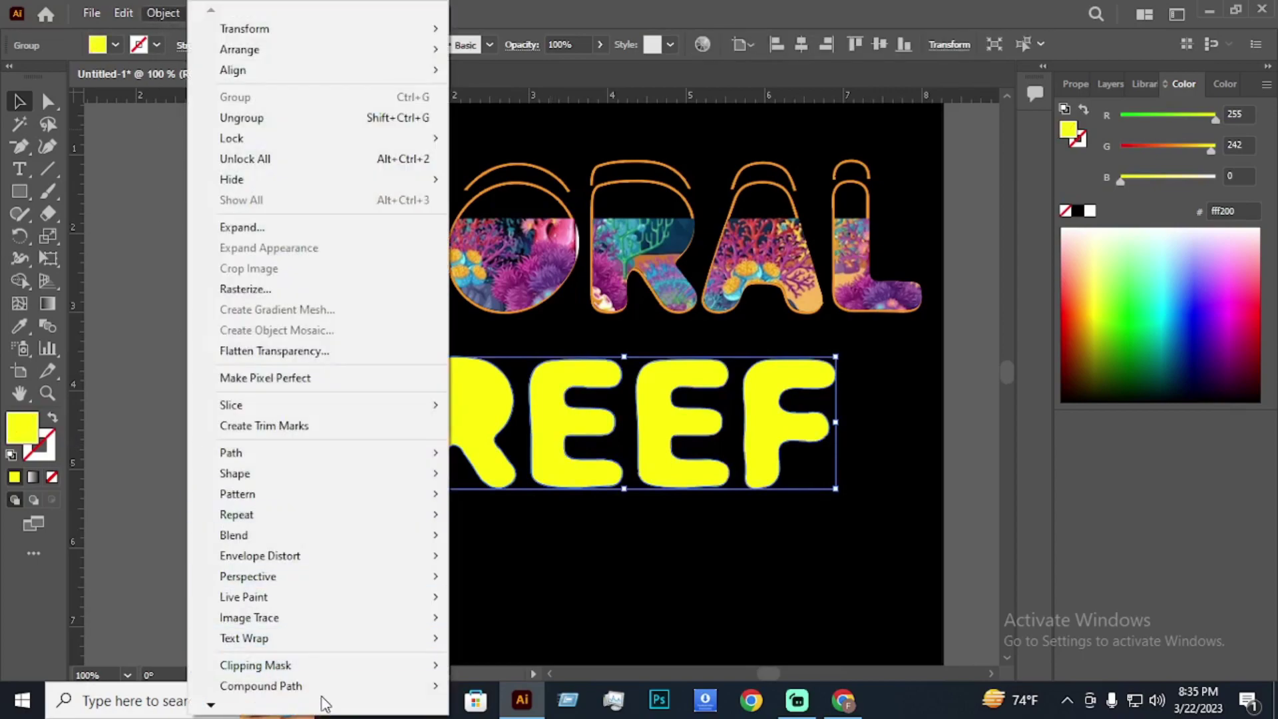
left_click(493, 665)
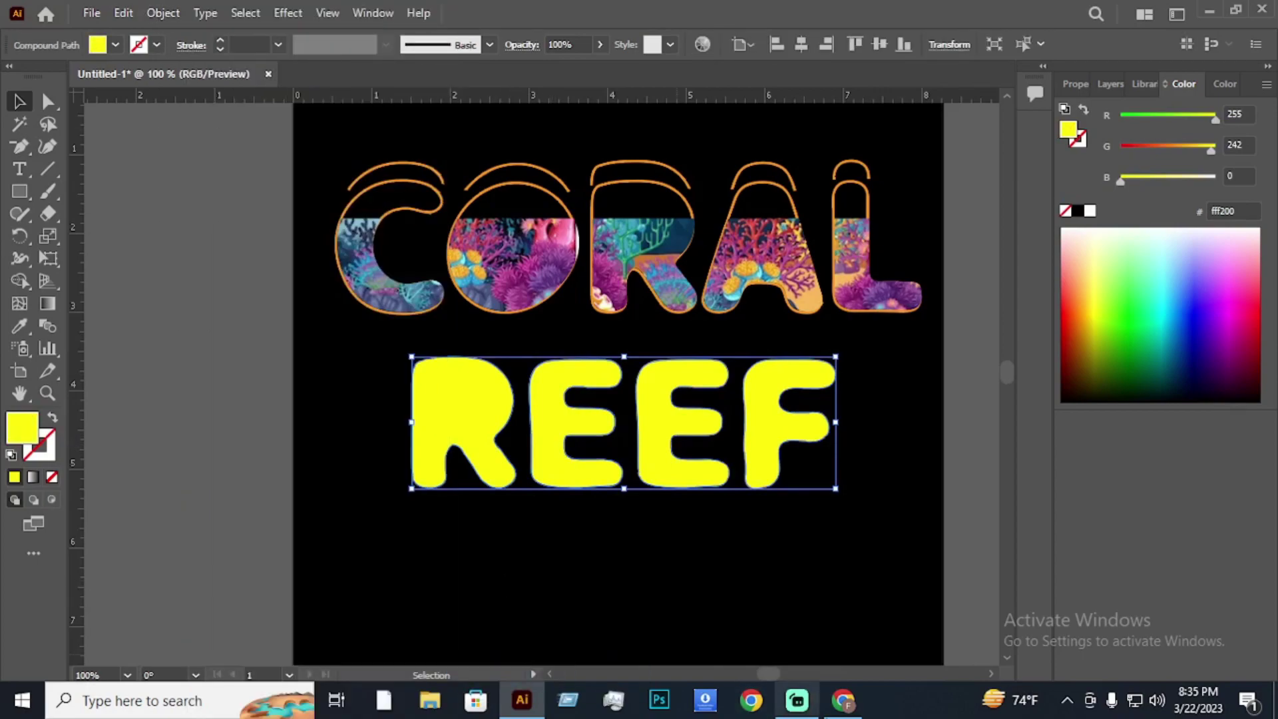
left_click(849, 701)
Copy the colourful coral reef picture from the Google Images results in Chrome.
scroll(542, 341, "down", 3)
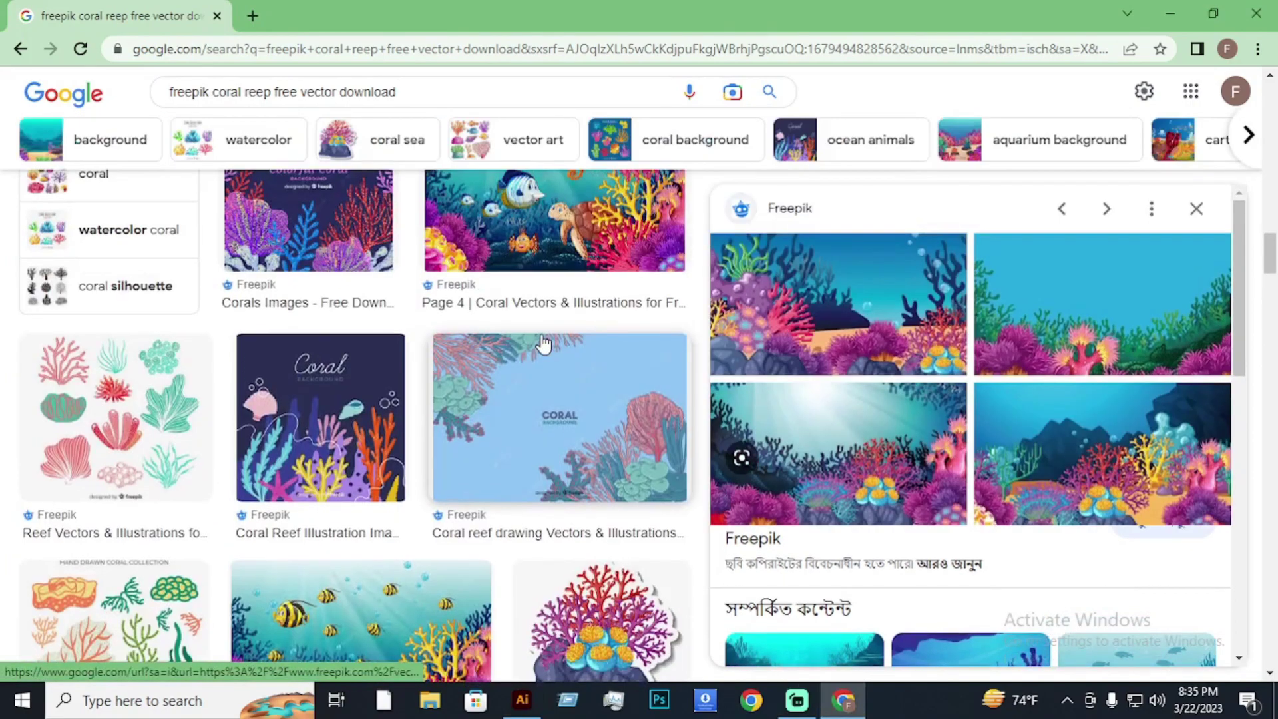
scroll(542, 341, "up", 2)
scroll(545, 340, "up", 4)
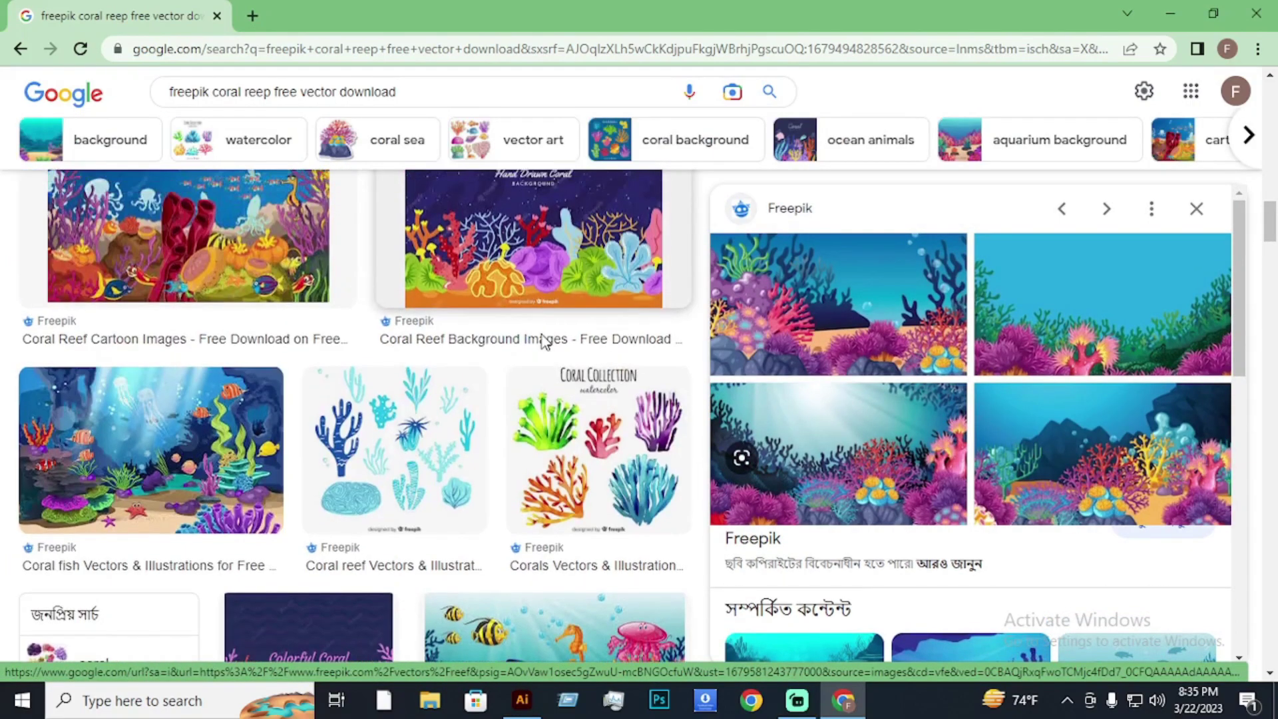
scroll(545, 338, "up", 1)
scroll(879, 423, "down", 1)
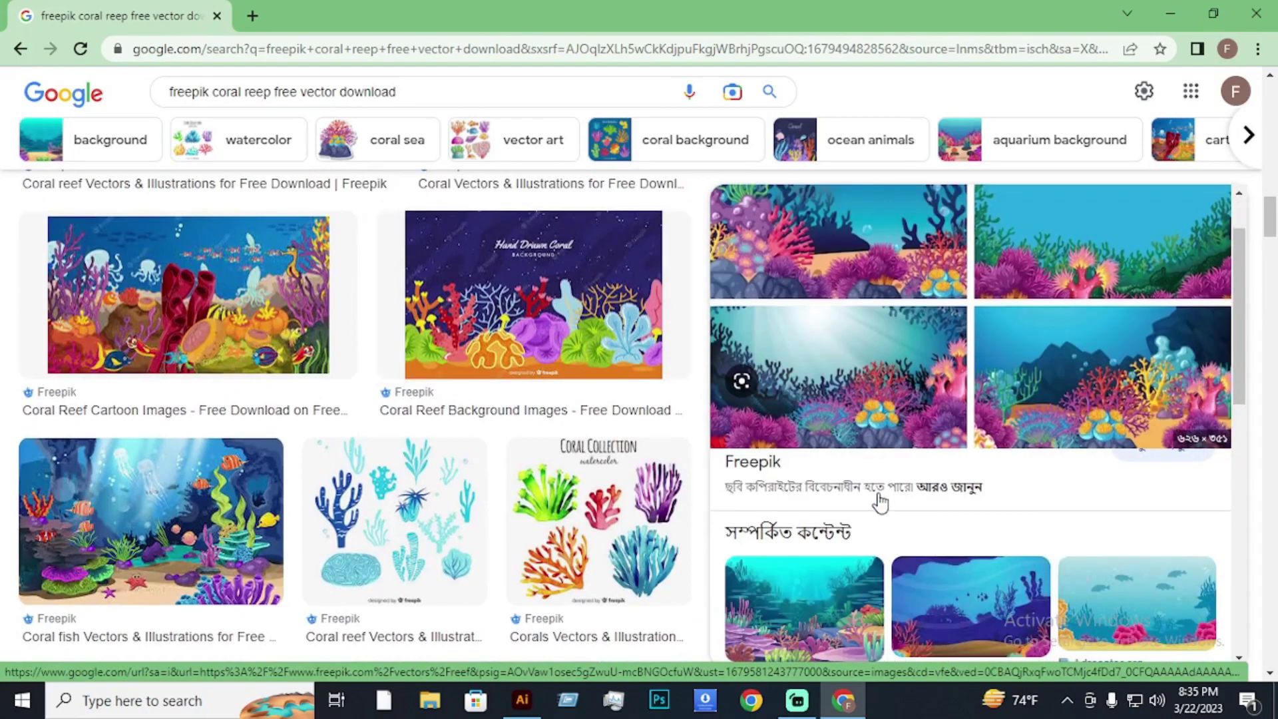
scroll(881, 466, "down", 5)
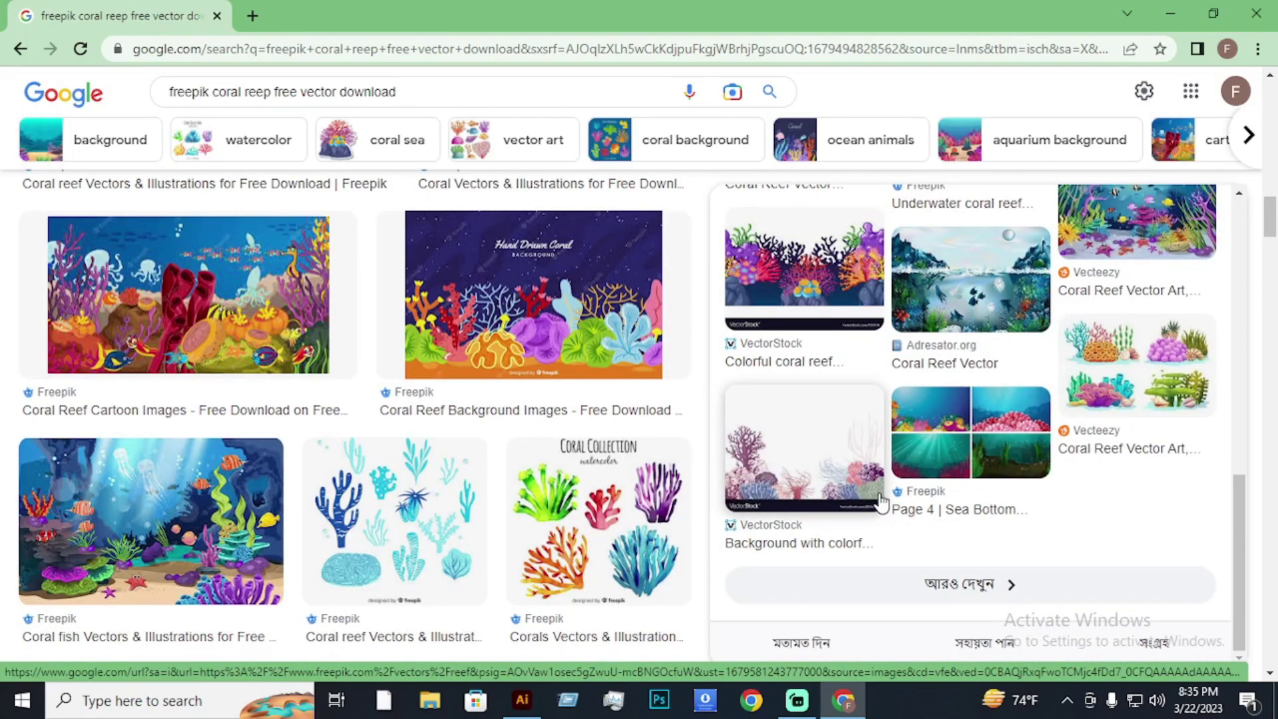
right_click(820, 282)
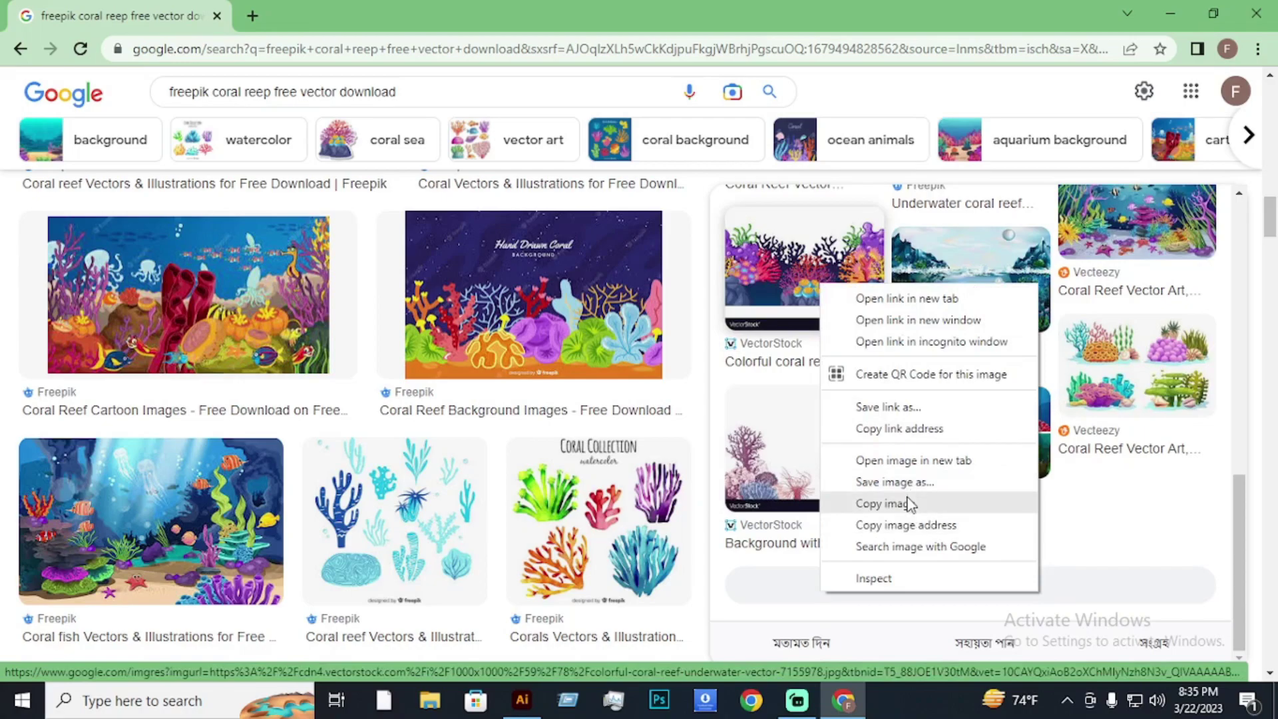
left_click(909, 505)
Paste the coral image into Illustrator, enlarge it, and move it over REEF.
left_click(522, 701)
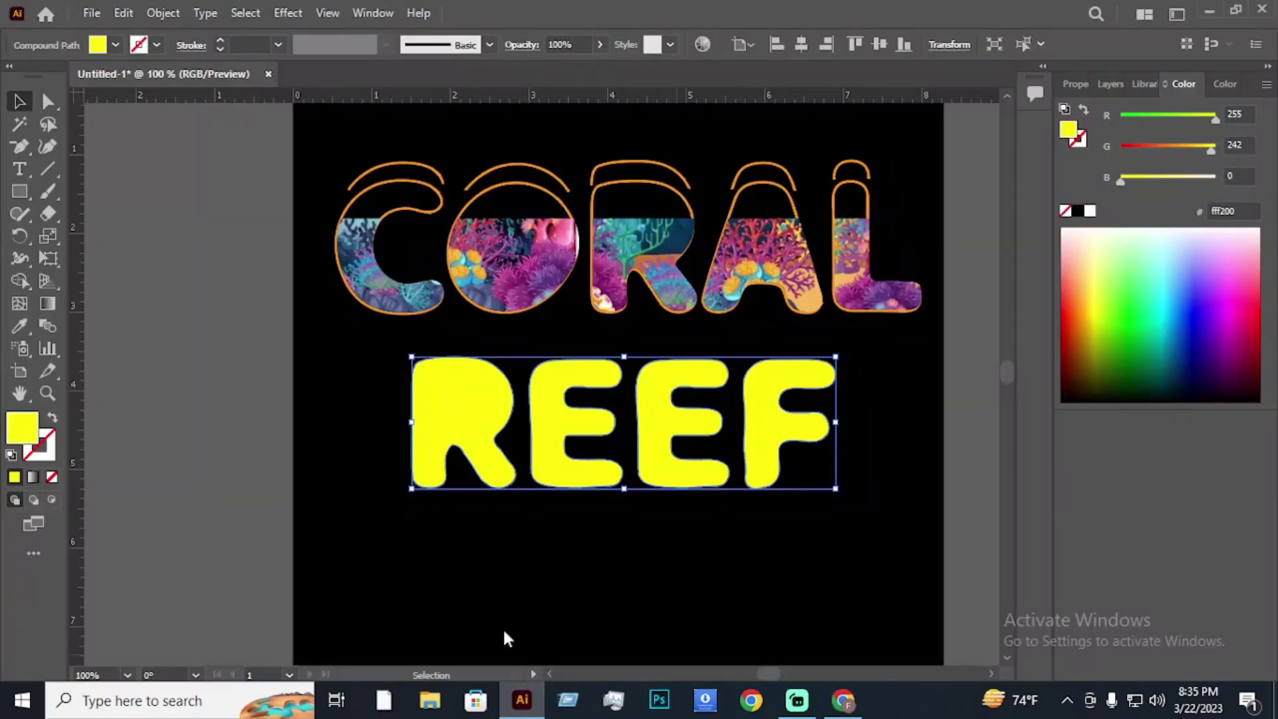
left_click(493, 625)
key("ctrl+v")
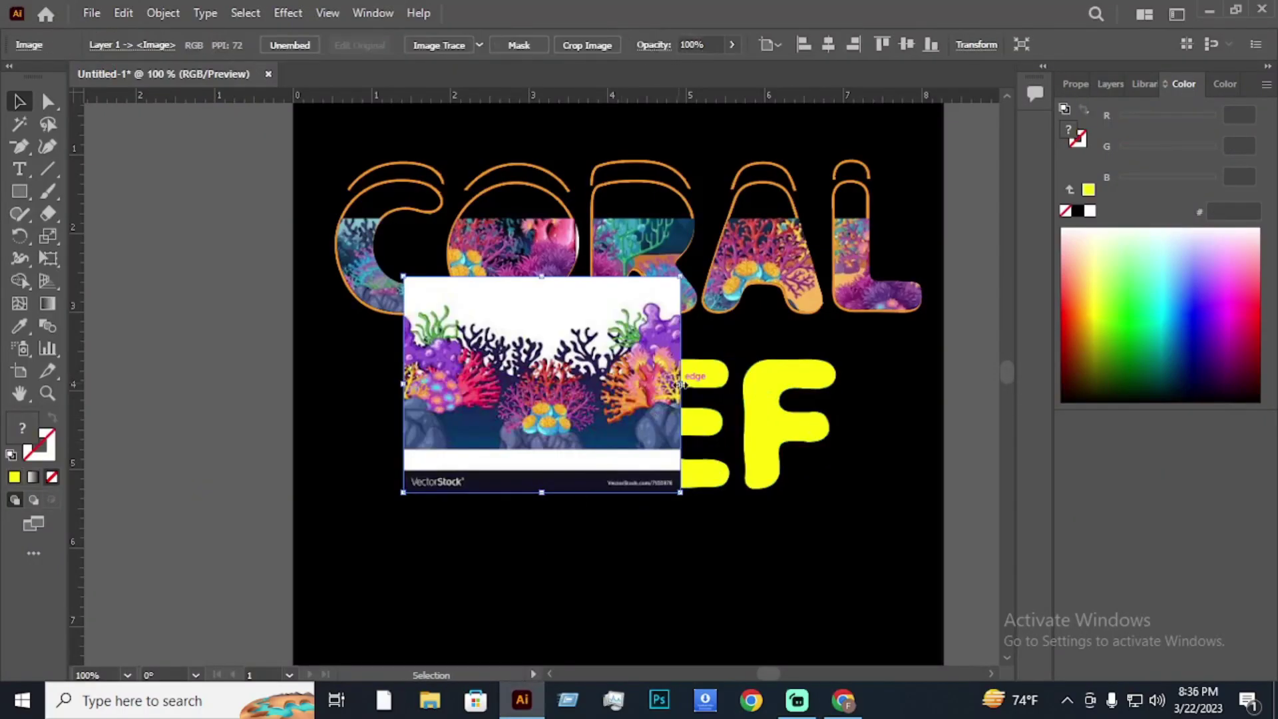
left_click_drag(680, 384, 762, 384)
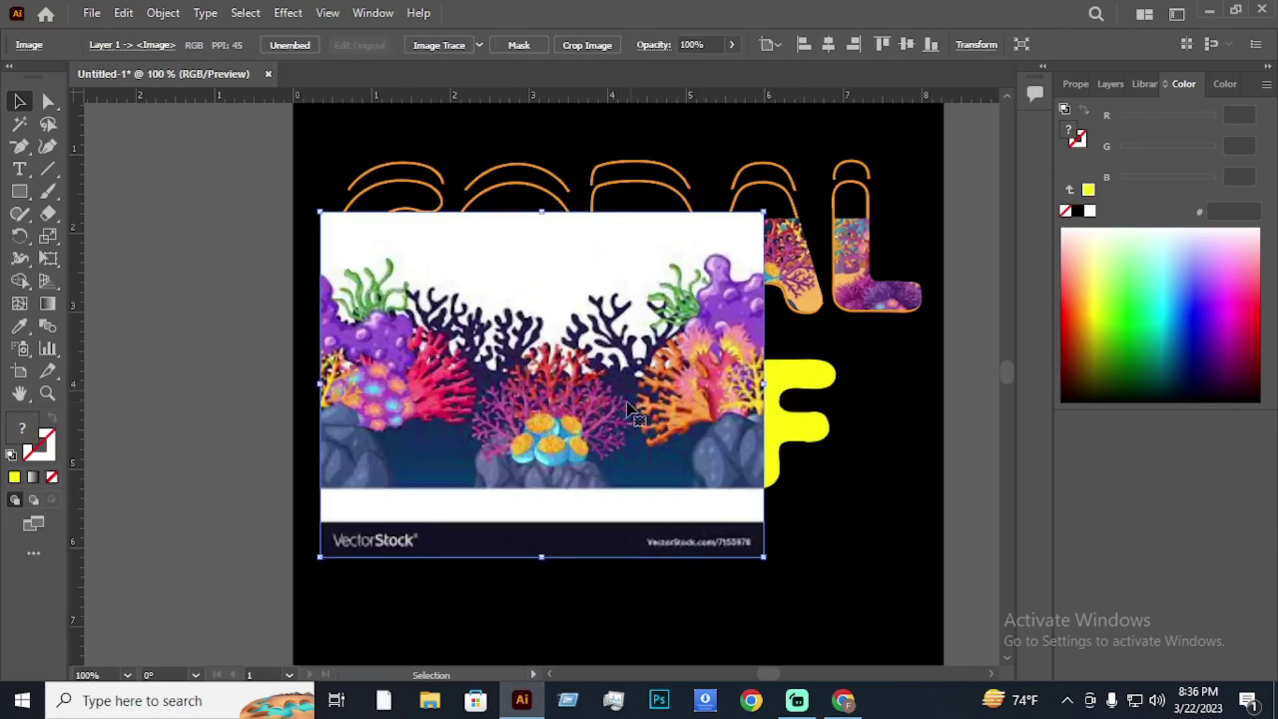
left_click_drag(637, 424, 701, 529)
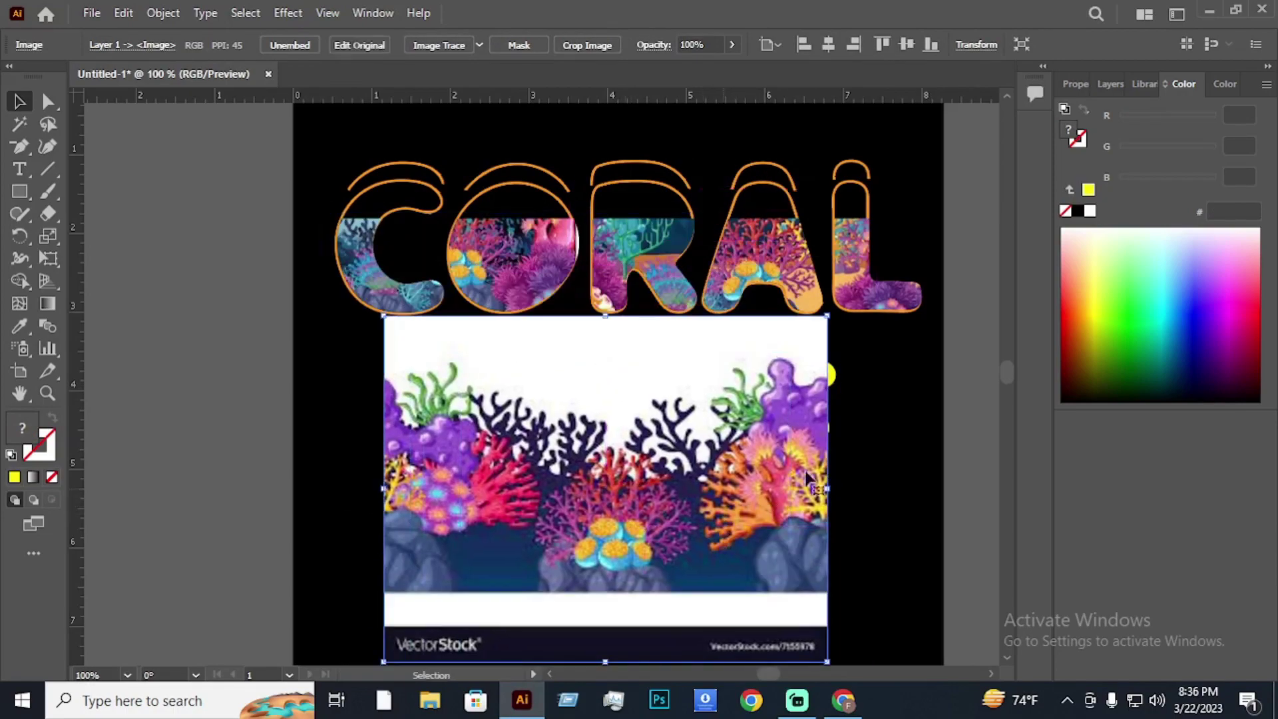
Bring the REEF lettering to the front and nudge the coral image into place behind it.
left_click(845, 412)
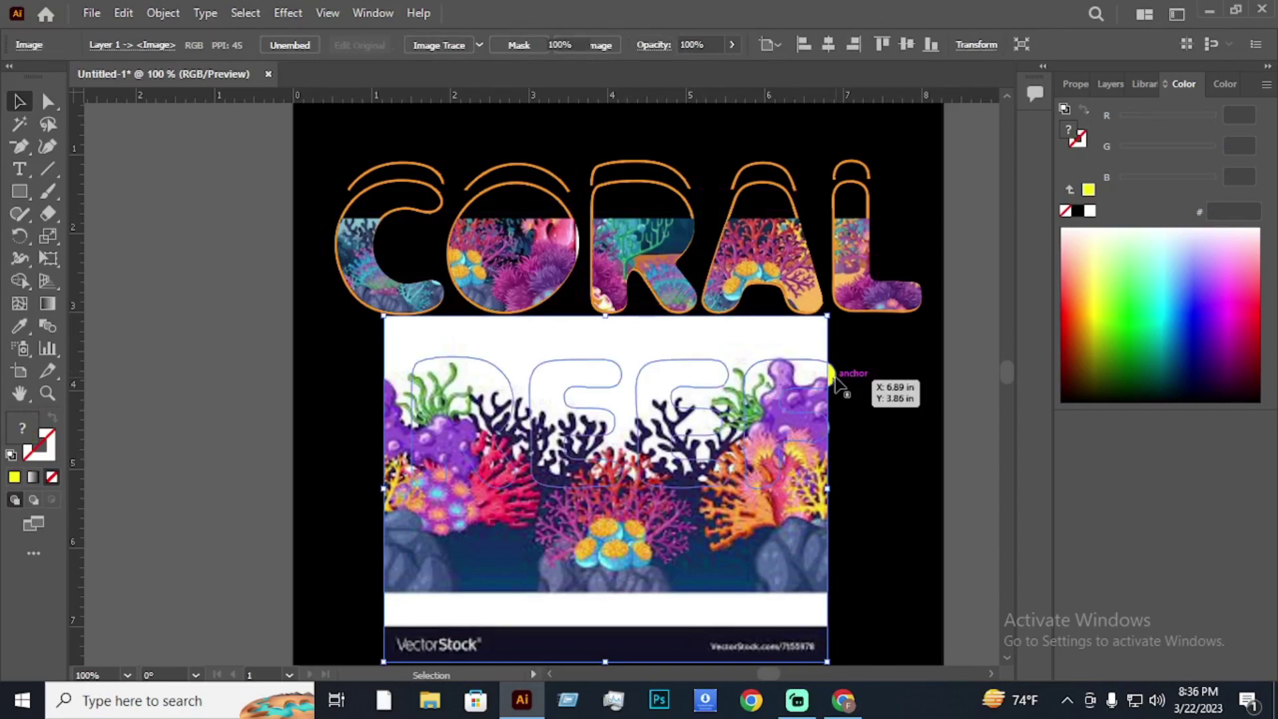
left_click(787, 421, "ctrl")
right_click(788, 417)
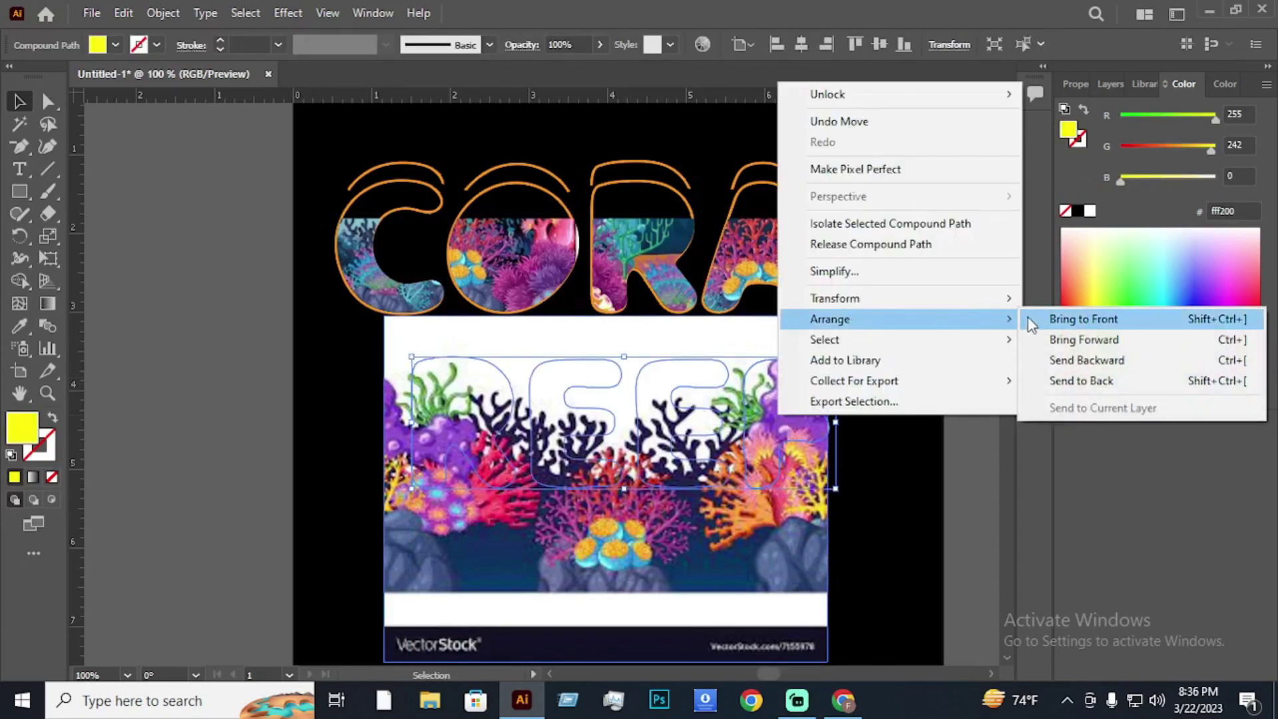
left_click(1065, 318)
scroll(999, 362, "down", 2)
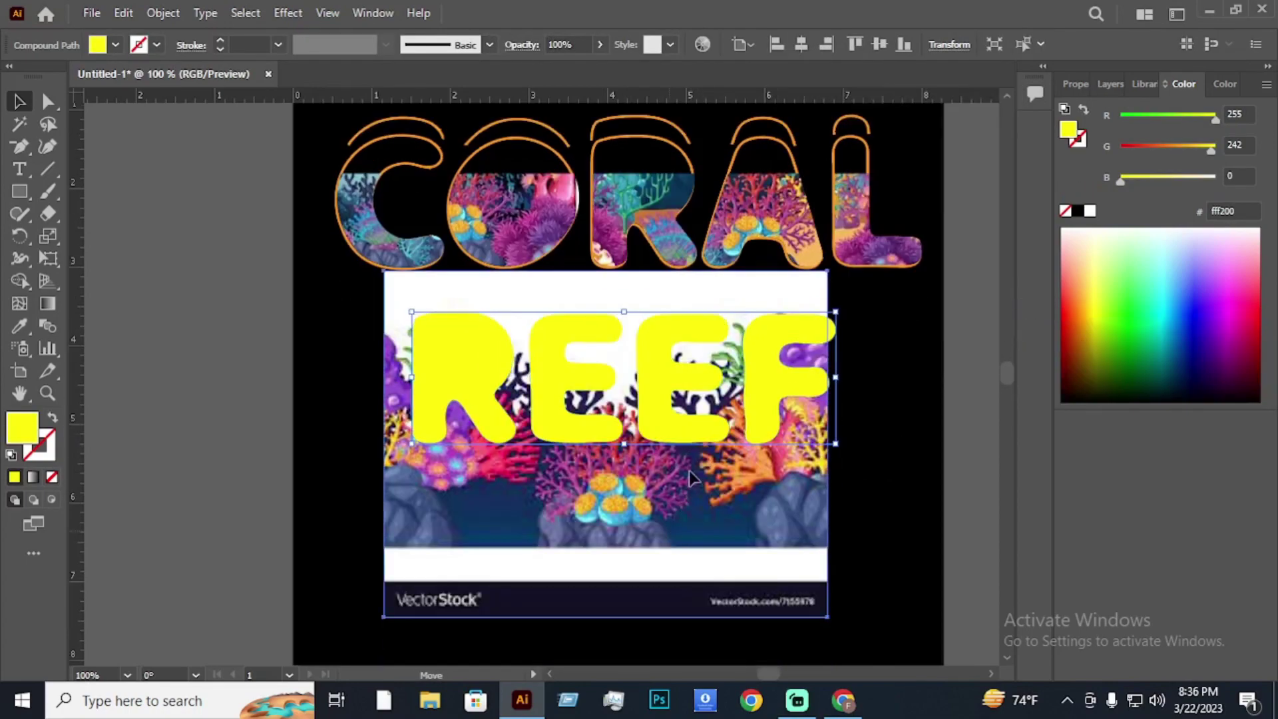
mouse_move(670, 575)
left_mouse_down()
mouse_move(684, 493)
mouse_move(685, 536)
left_mouse_up()
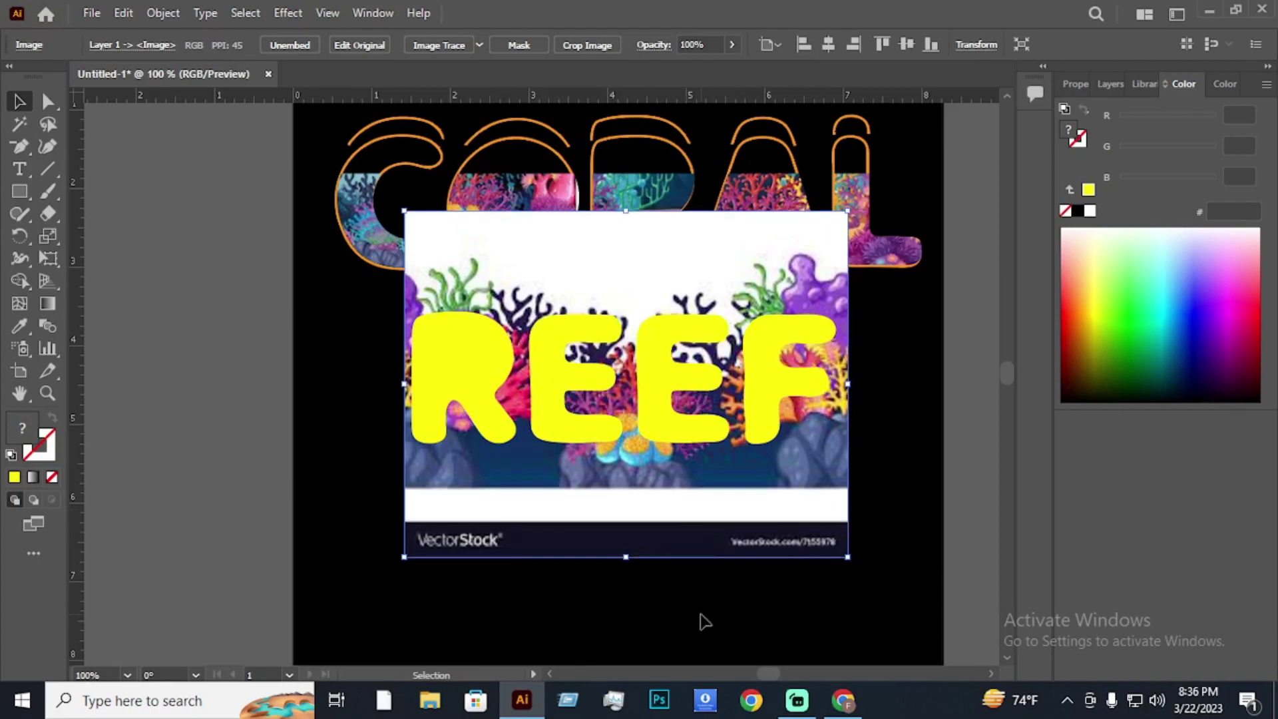
key("Down")
key("Down")
key("Down")
key("Down")
left_click_drag(341, 364, 691, 426)
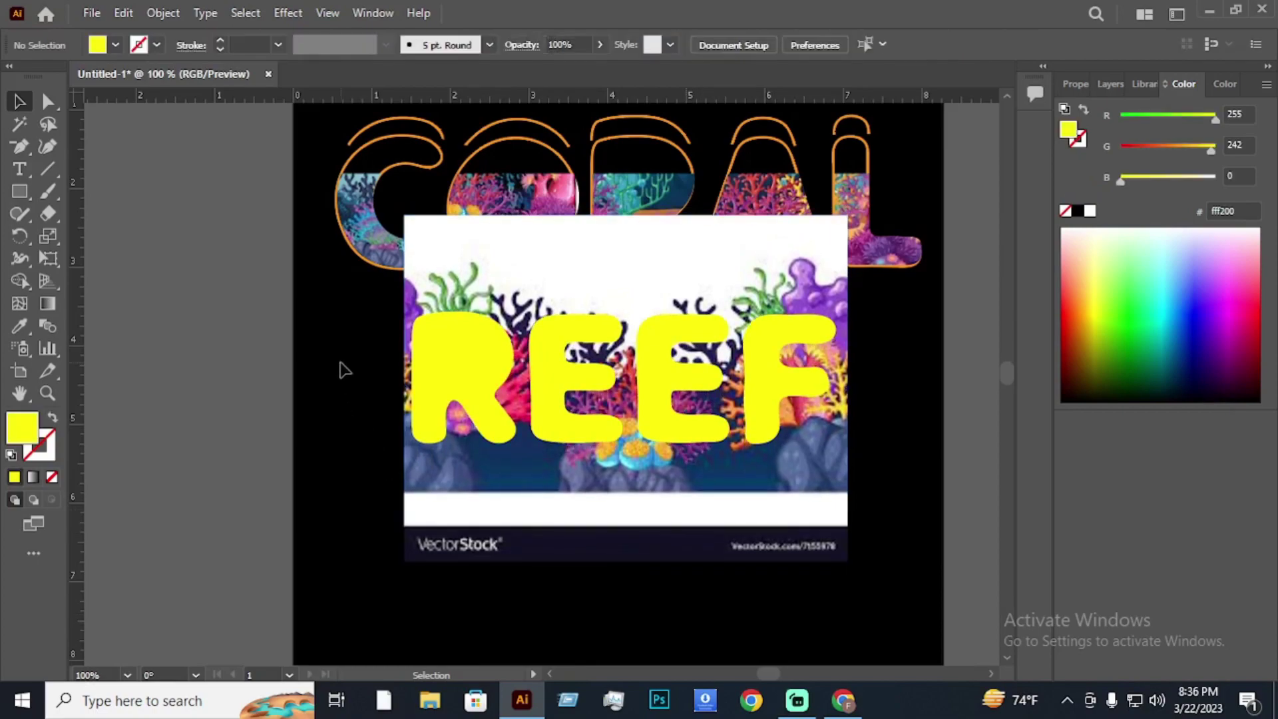
Make a clipping mask from REEF and the coral image, then deselect to review it.
right_click(689, 417)
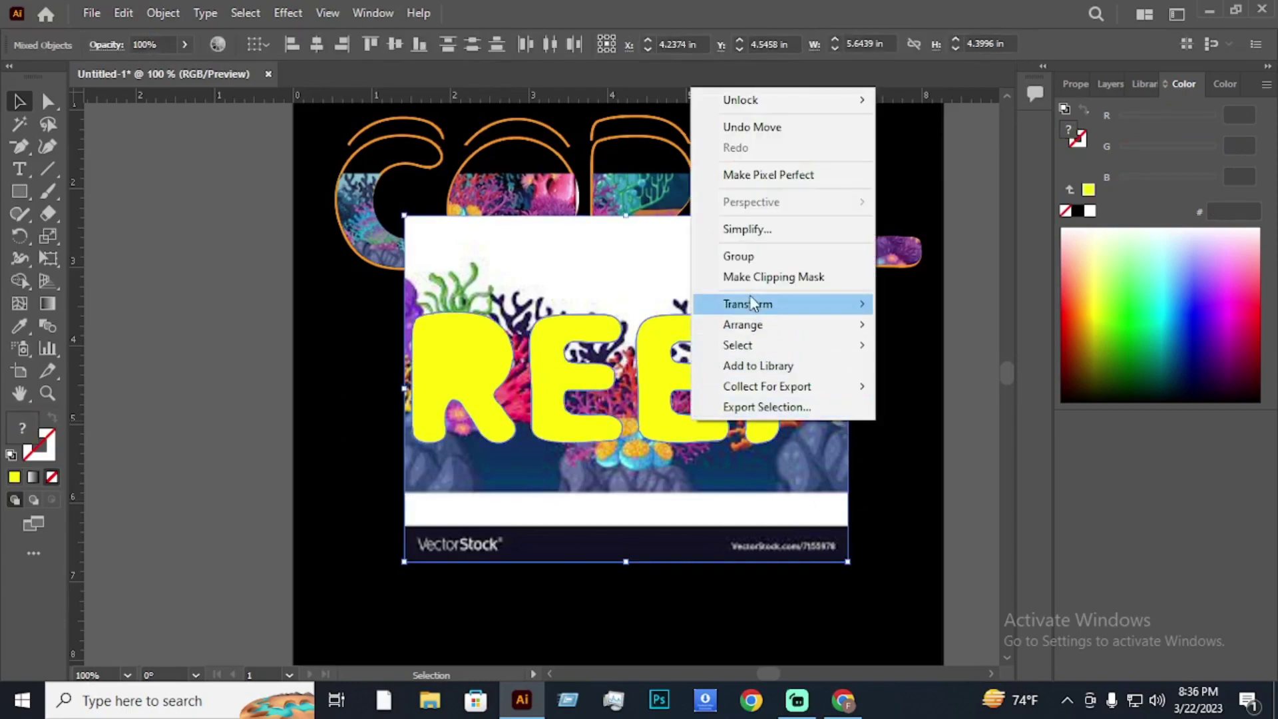
left_click(749, 276)
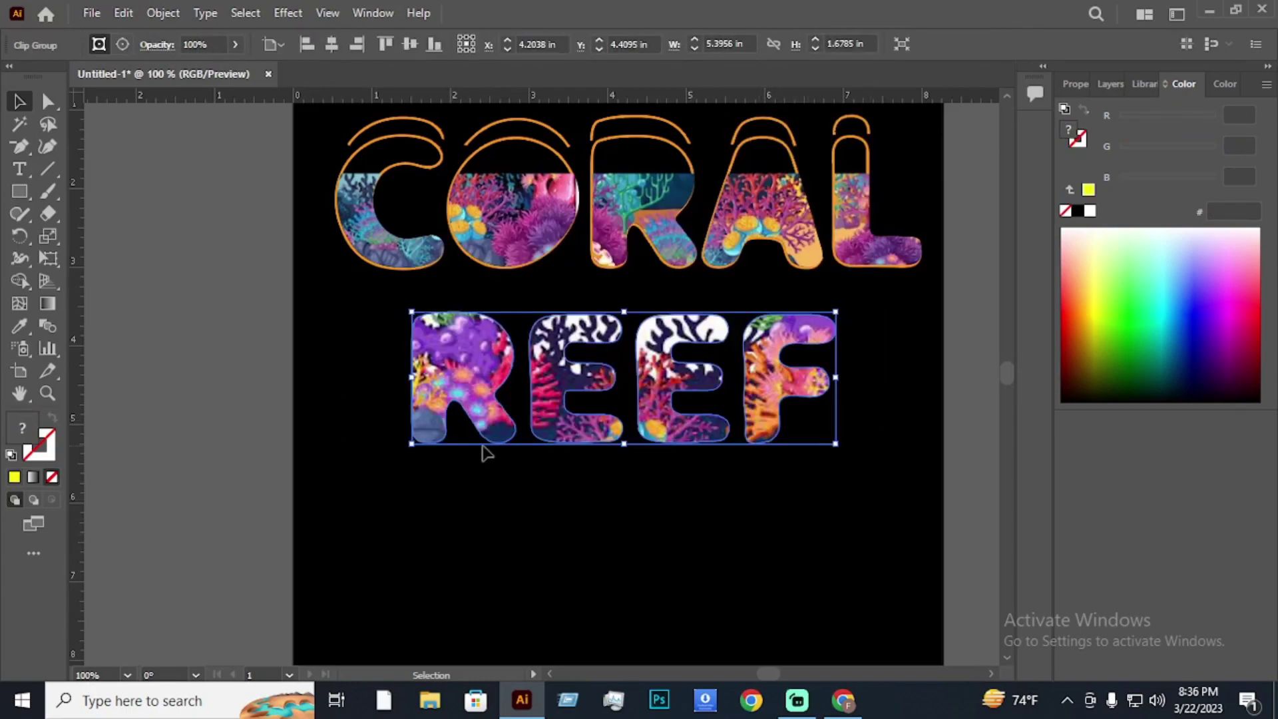
left_click(500, 457)
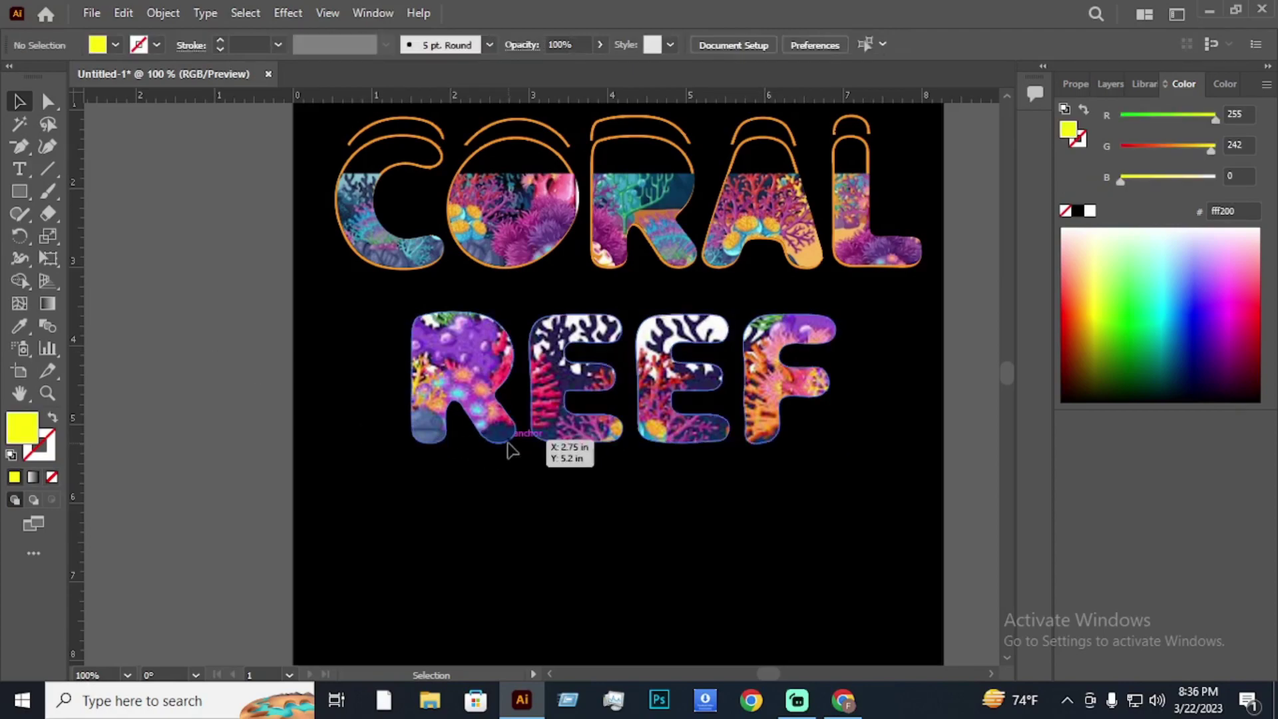
left_click(493, 440)
left_click(177, 374)
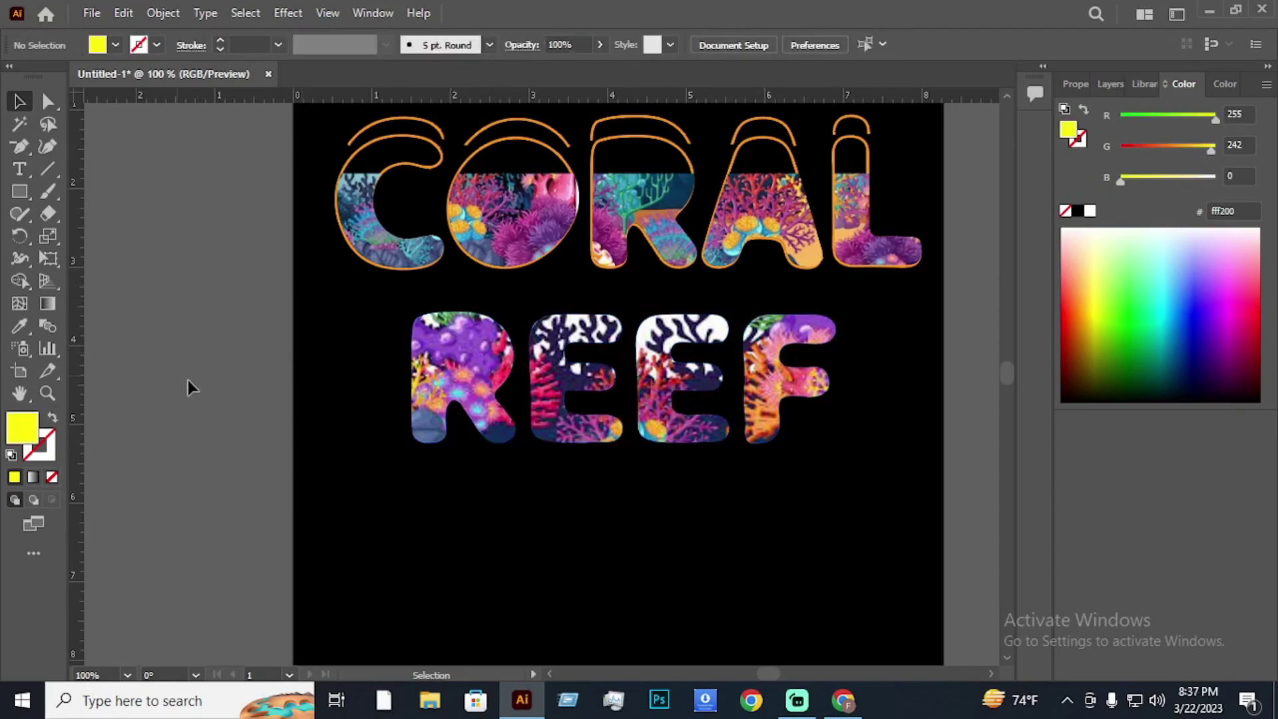
scroll(818, 533, "up", 3)
scroll(825, 527, "up", 2)
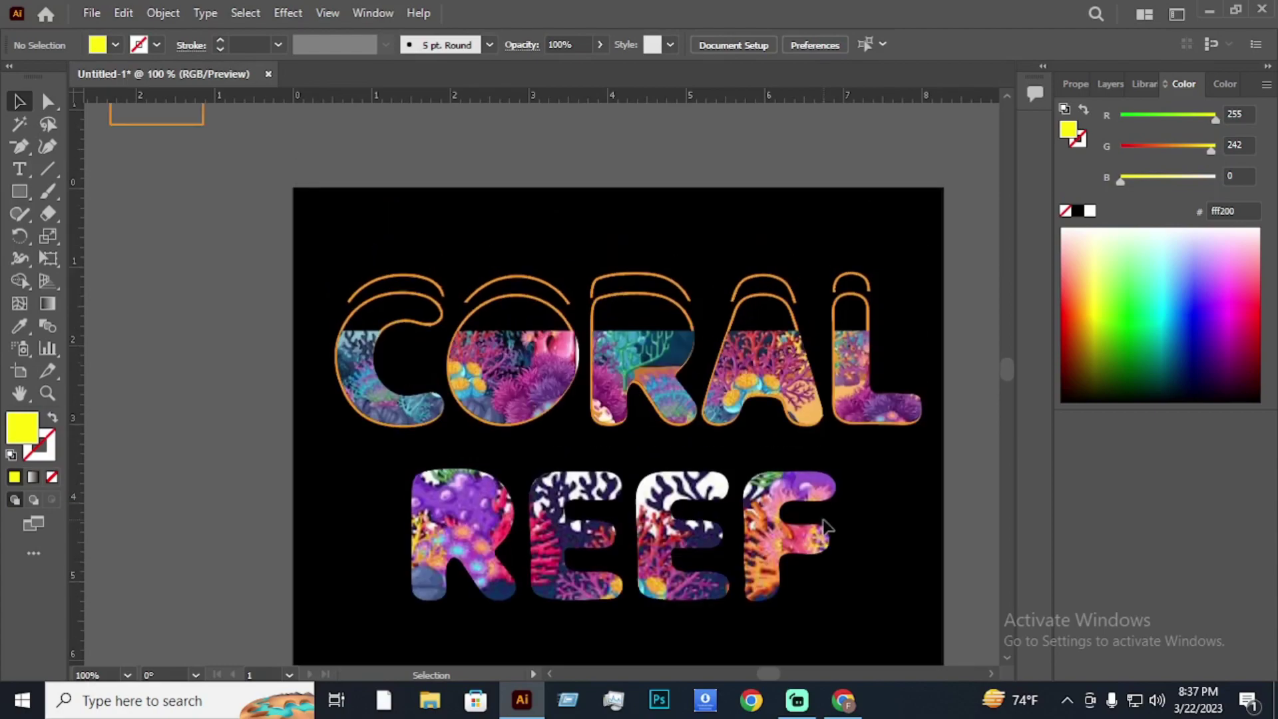
scroll(828, 521, "down", 2)
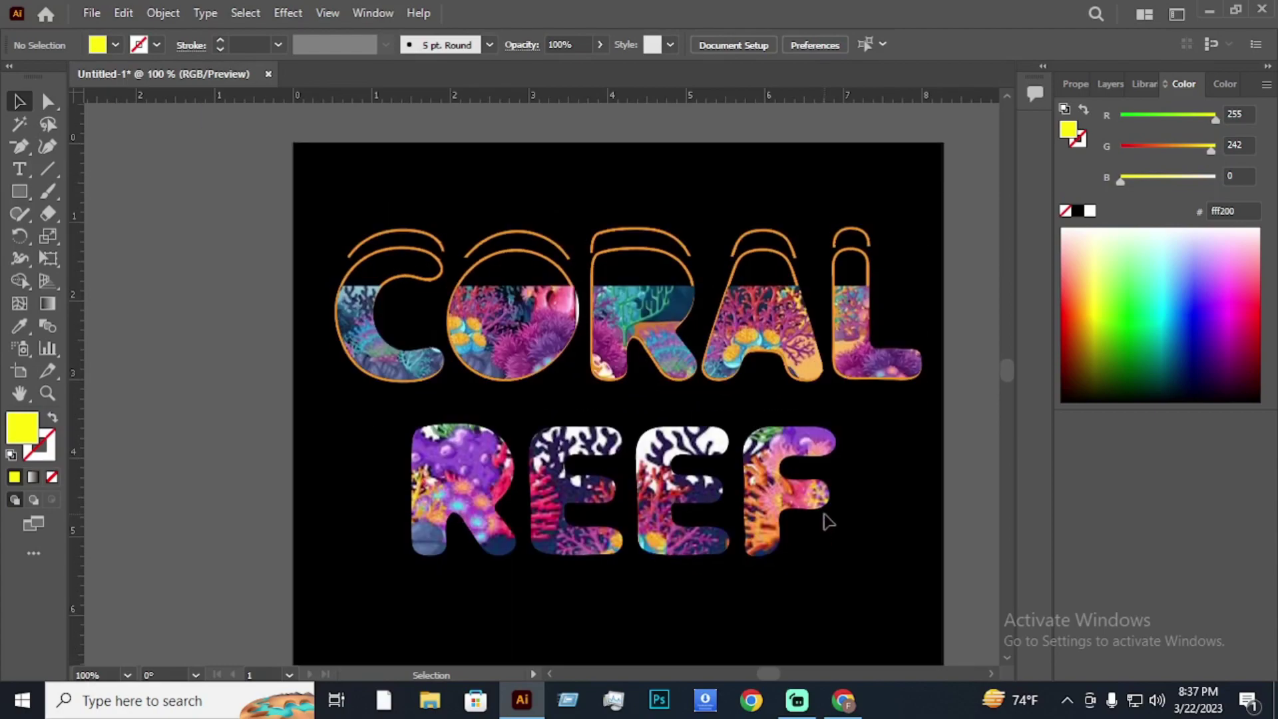
Apply a first stroke colour to the coral-filled REEF letters from the Color Picker.
left_click(699, 523)
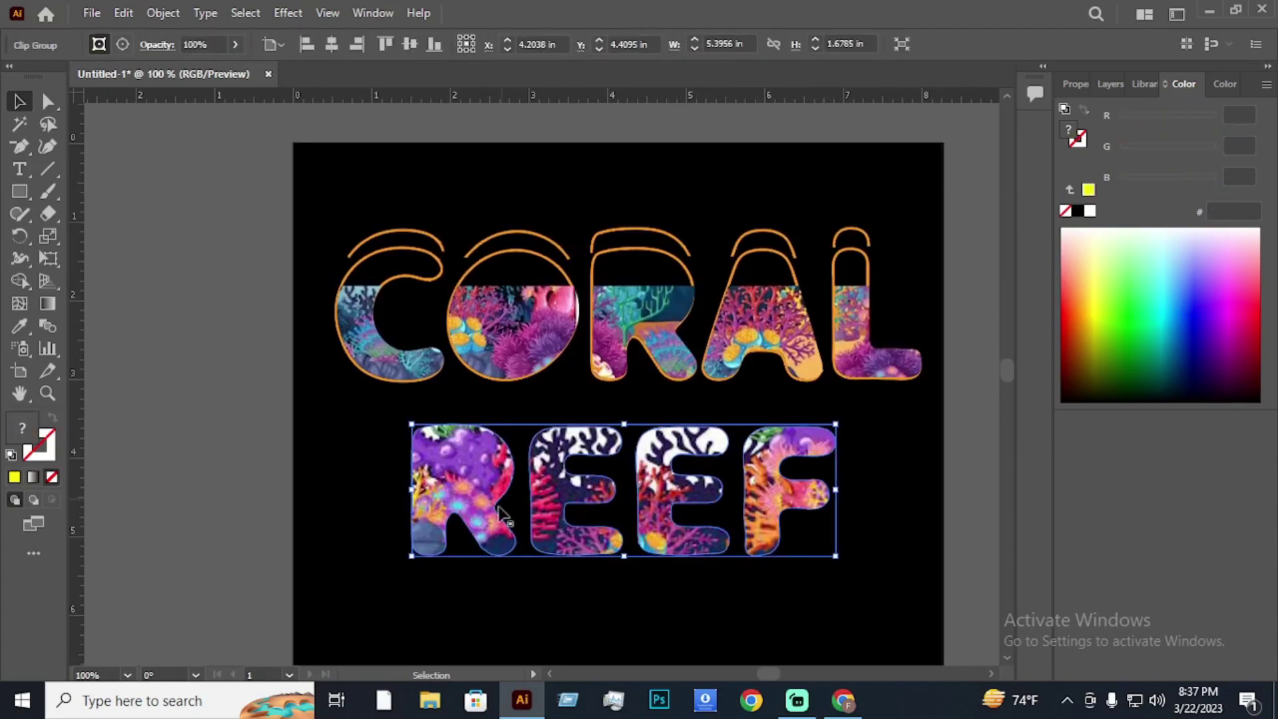
double_click(1081, 139)
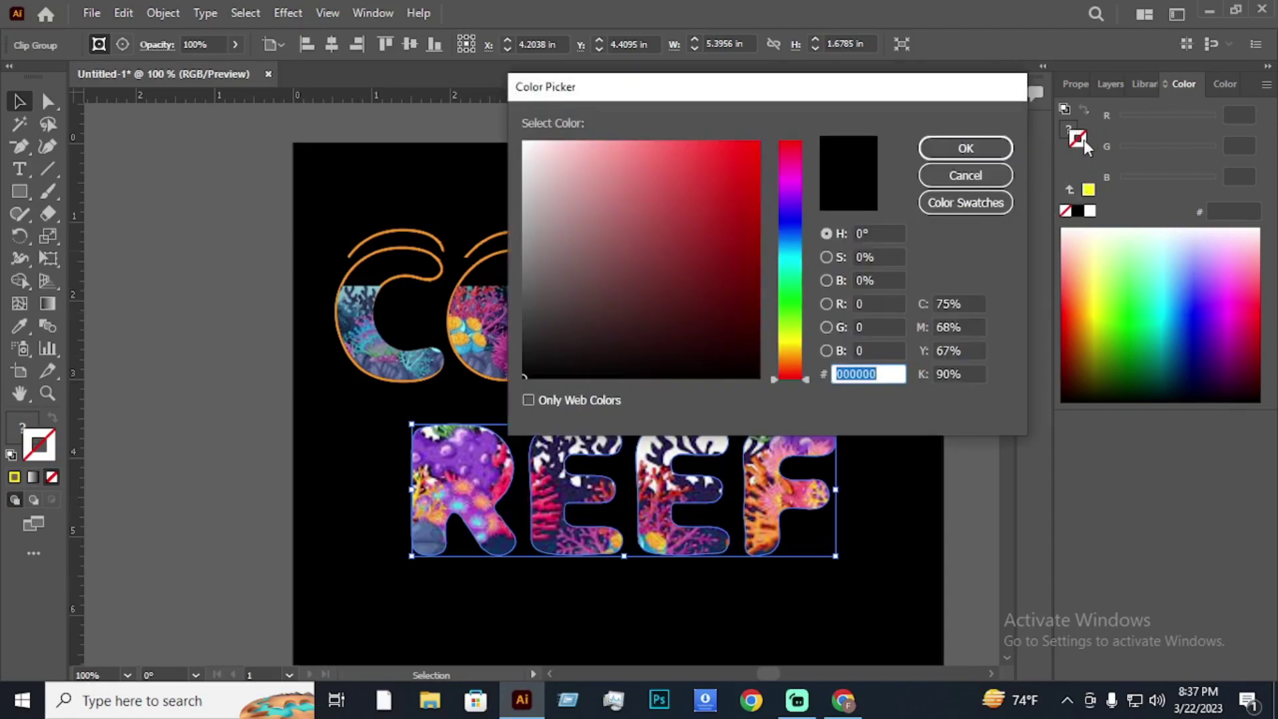
left_click(992, 148)
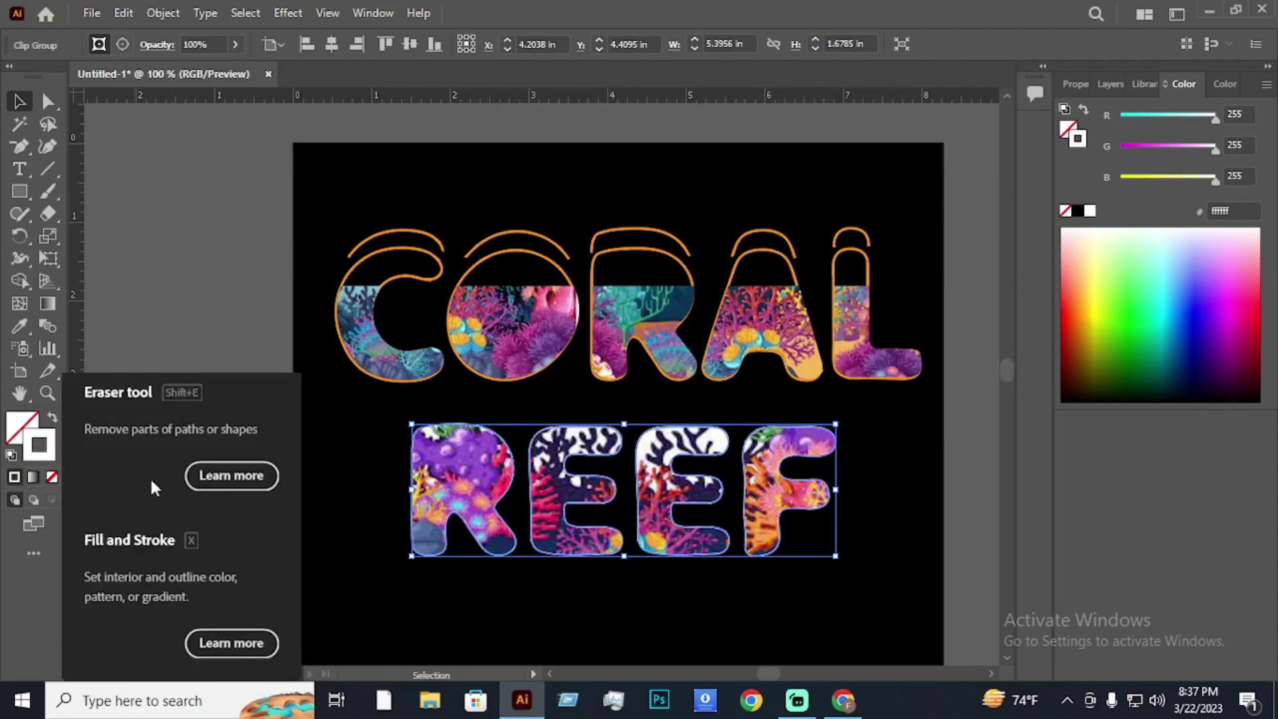
left_click(241, 371)
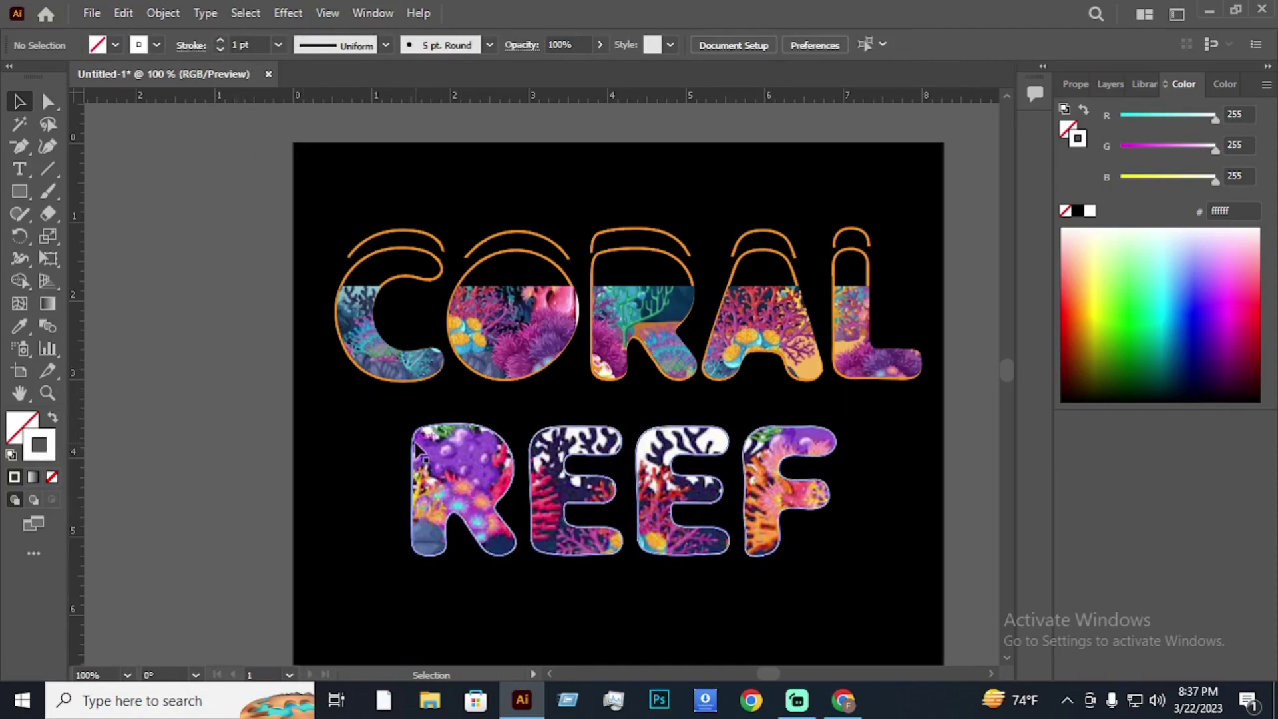
Change the REEF outline to bright orange #e8aa1f in the Color Picker.
left_click(519, 552)
double_click(49, 451)
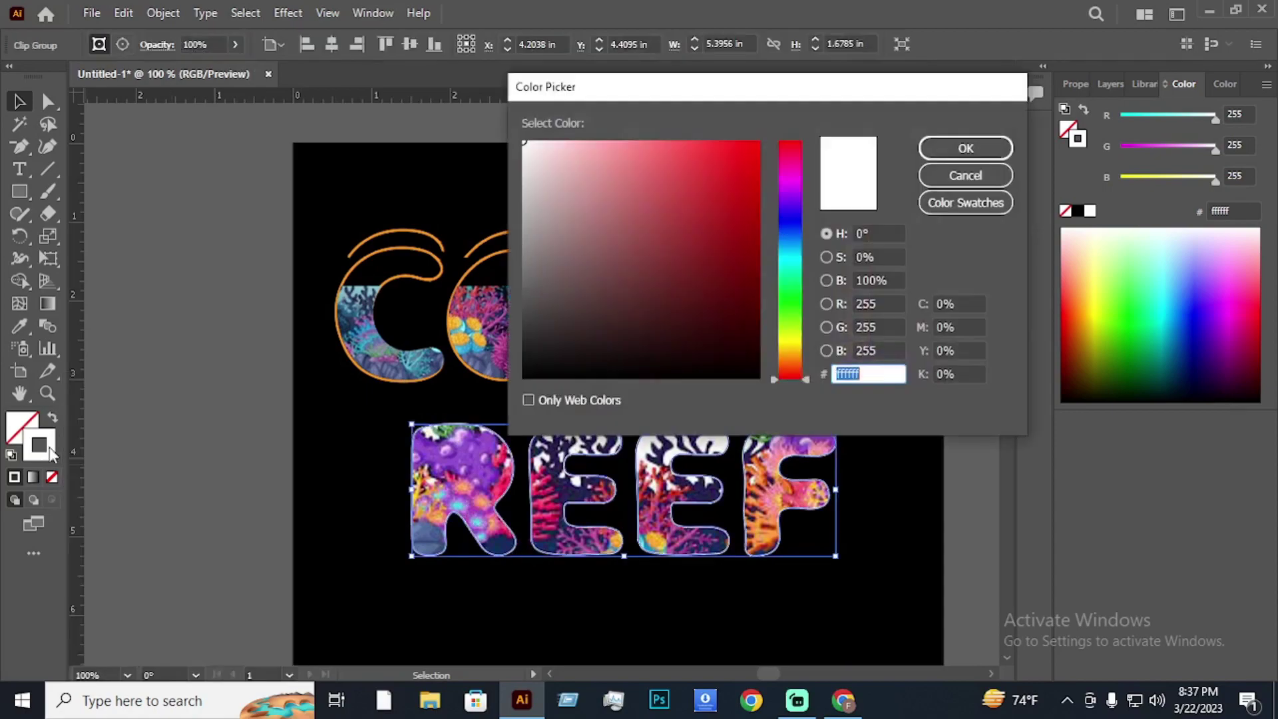
left_click(792, 347)
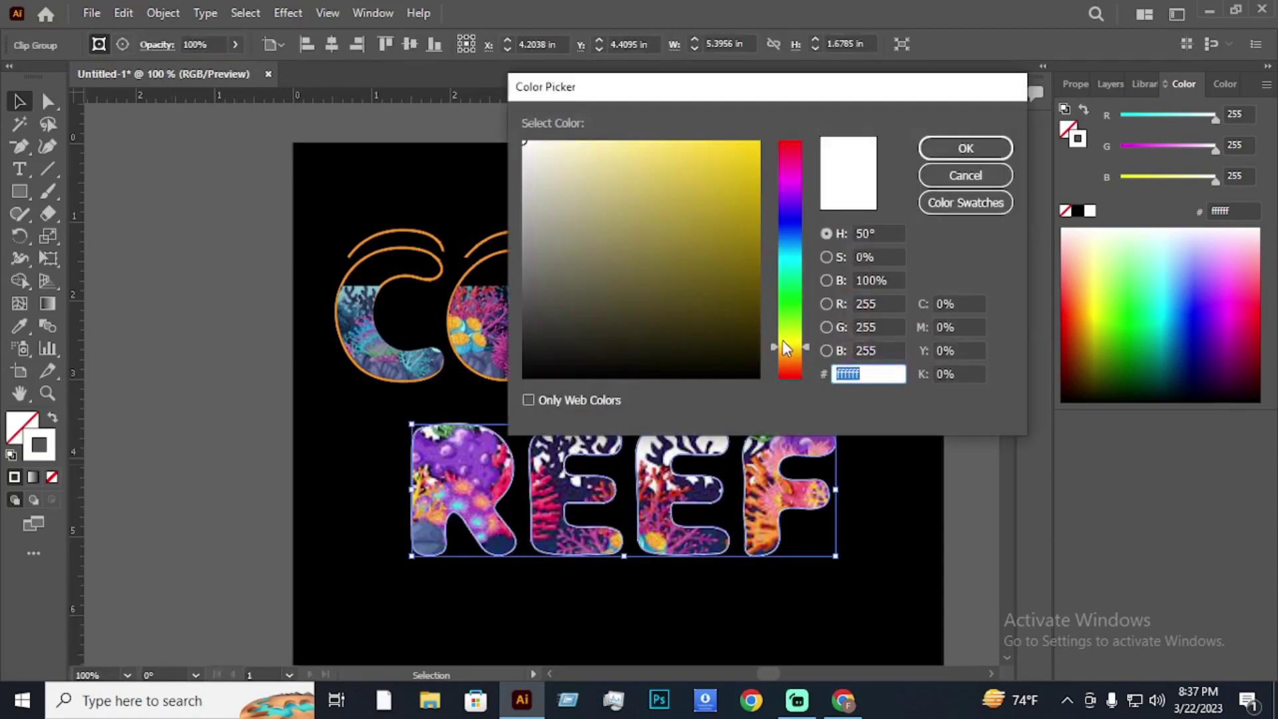
left_click_drag(786, 347, 792, 315)
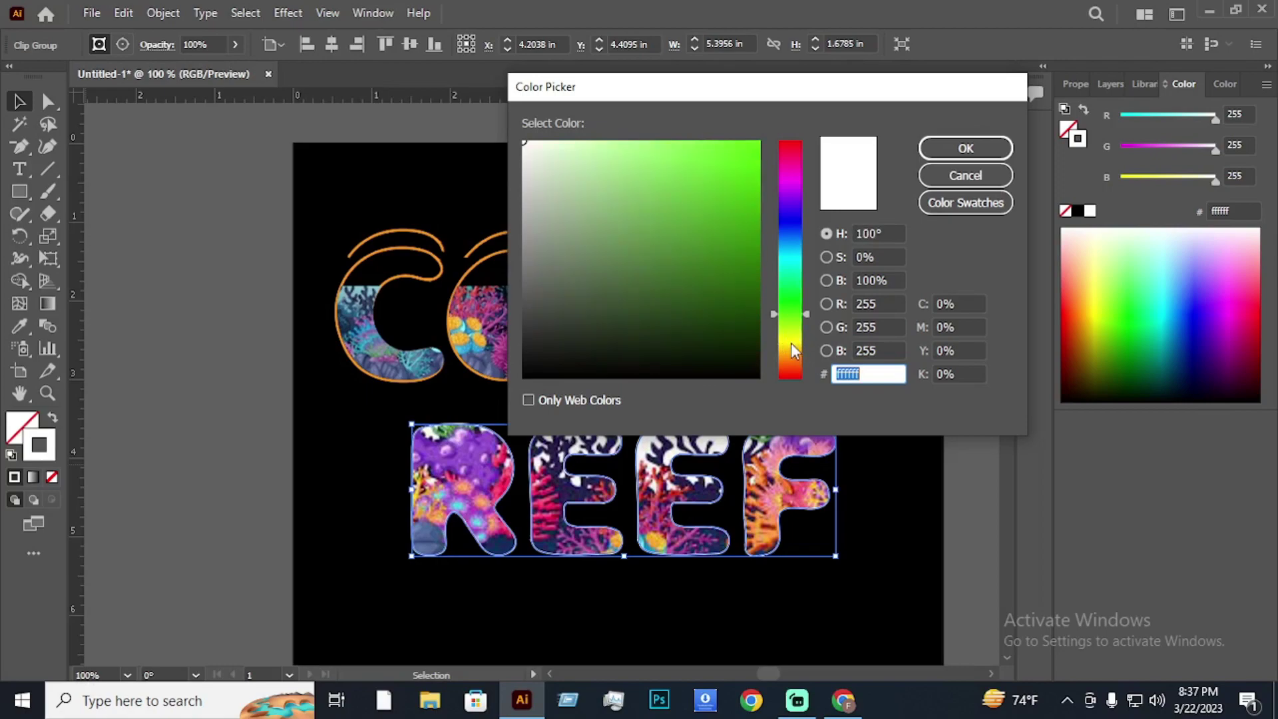
left_click(797, 181)
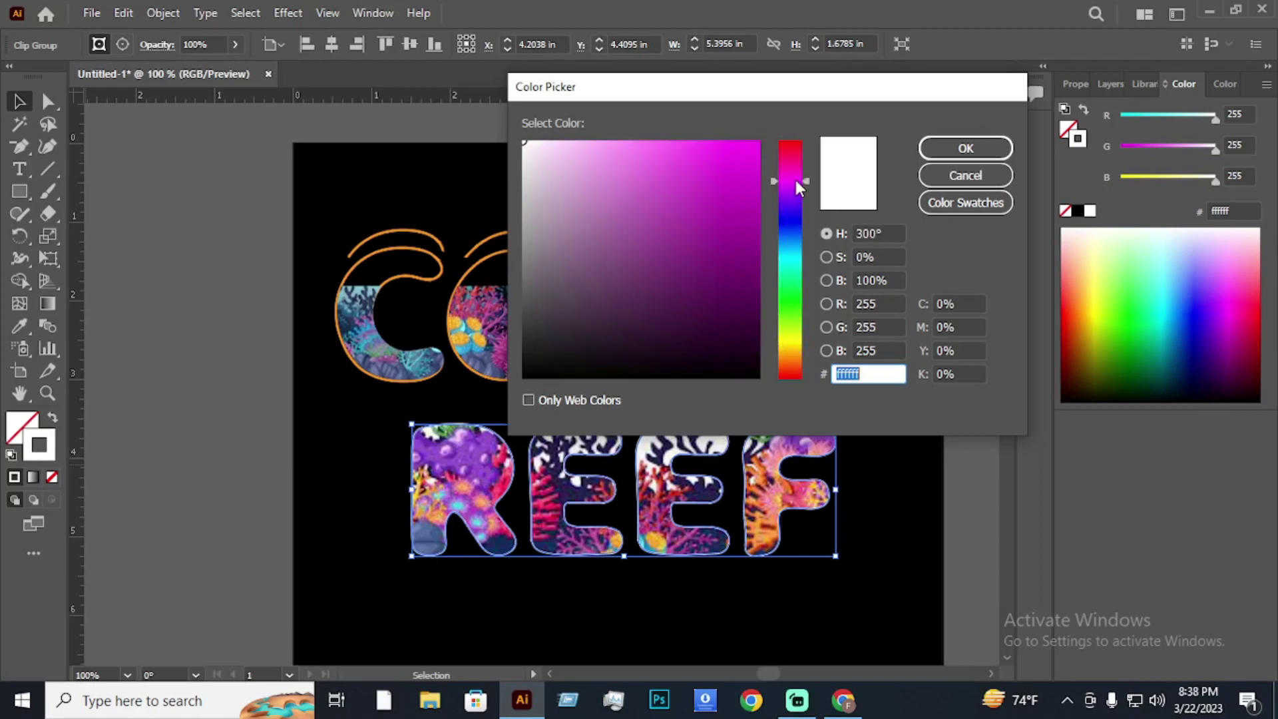
left_click(791, 189)
left_click(655, 272)
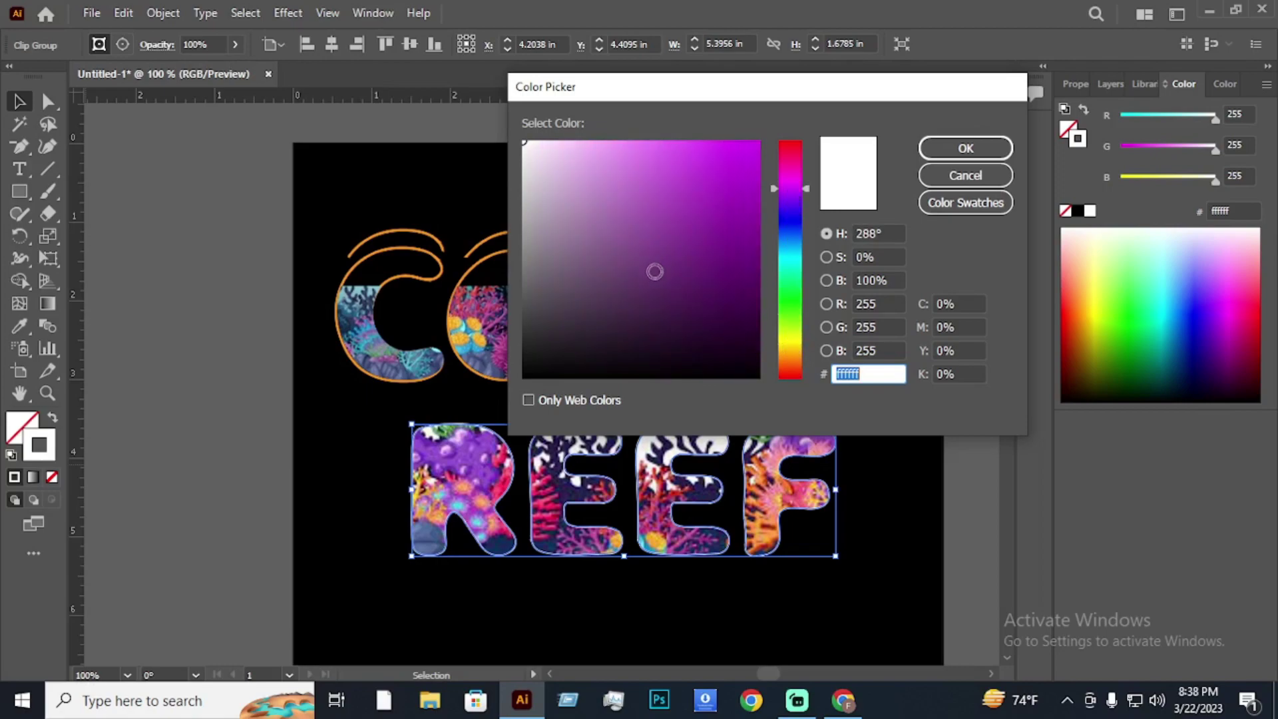
left_click(629, 247)
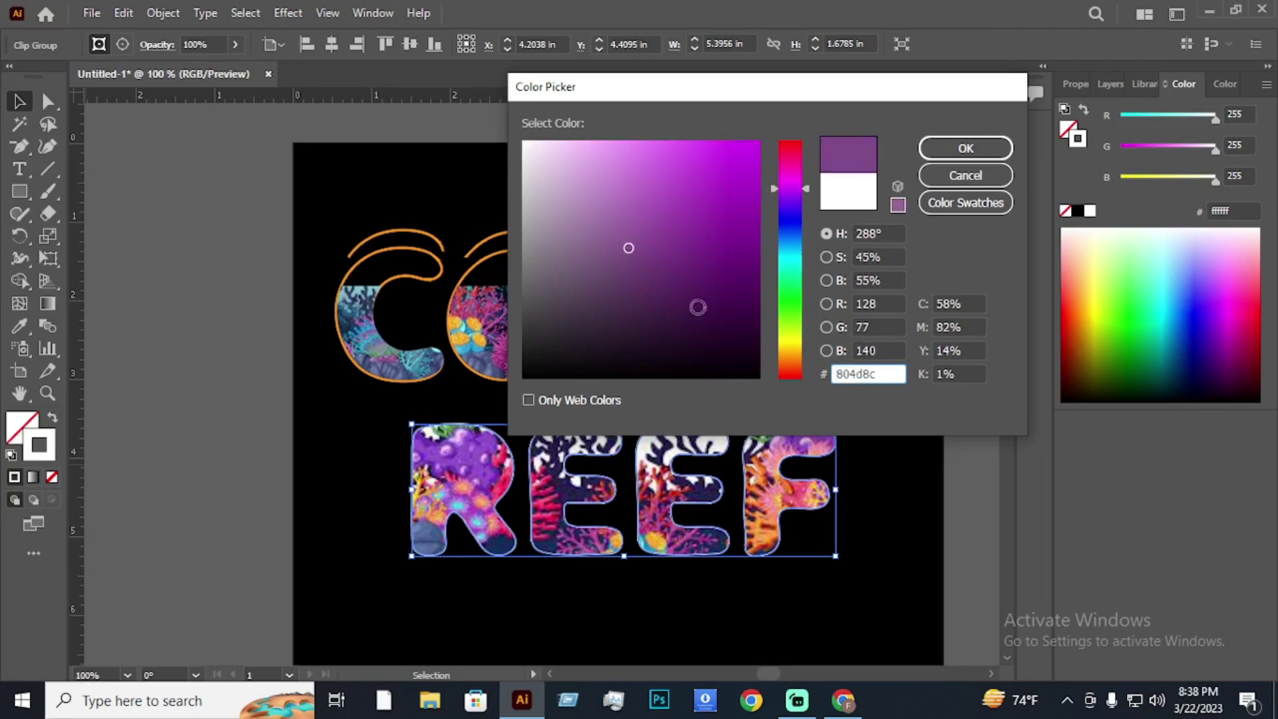
left_click(789, 347)
mouse_move(783, 351)
left_mouse_down()
mouse_move(787, 367)
mouse_move(792, 351)
left_mouse_up()
mouse_move(713, 237)
left_mouse_down()
mouse_move(713, 177)
mouse_move(728, 162)
left_mouse_up()
left_click(944, 152)
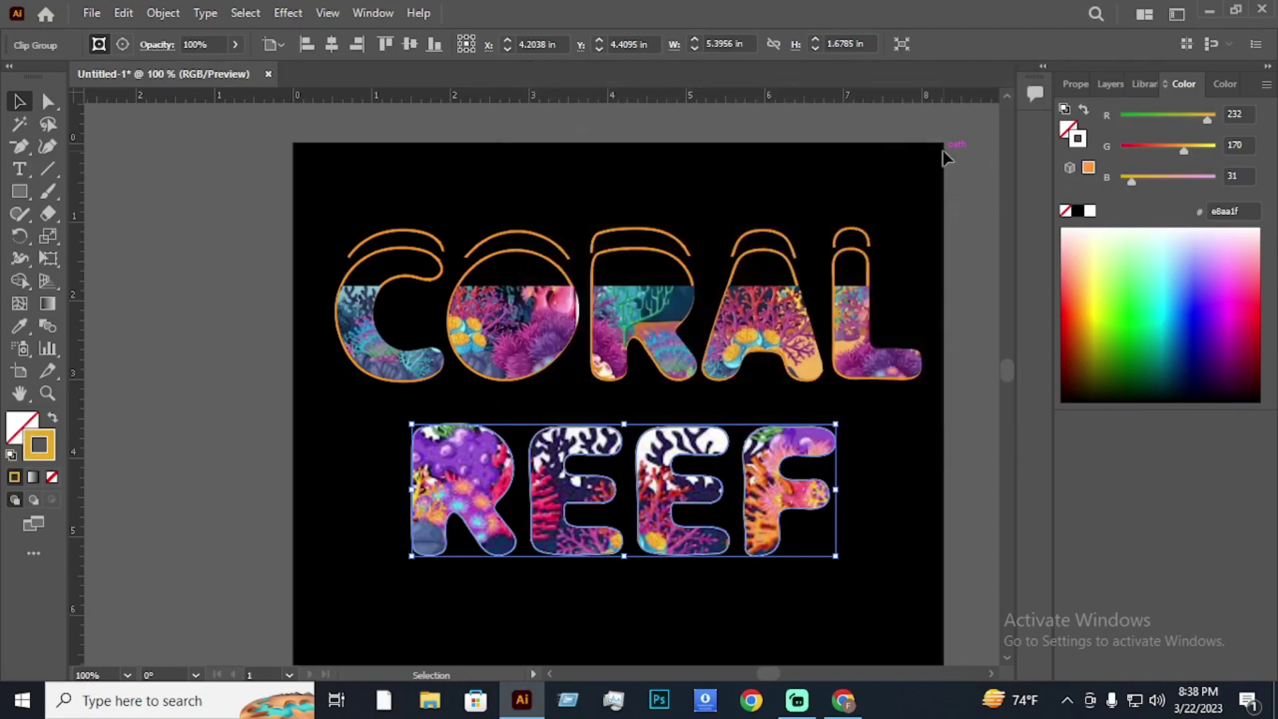
Select and deselect the whole CORAL REEF title to preview the orange outlines.
left_click(181, 230)
scroll(977, 505, "up", 3)
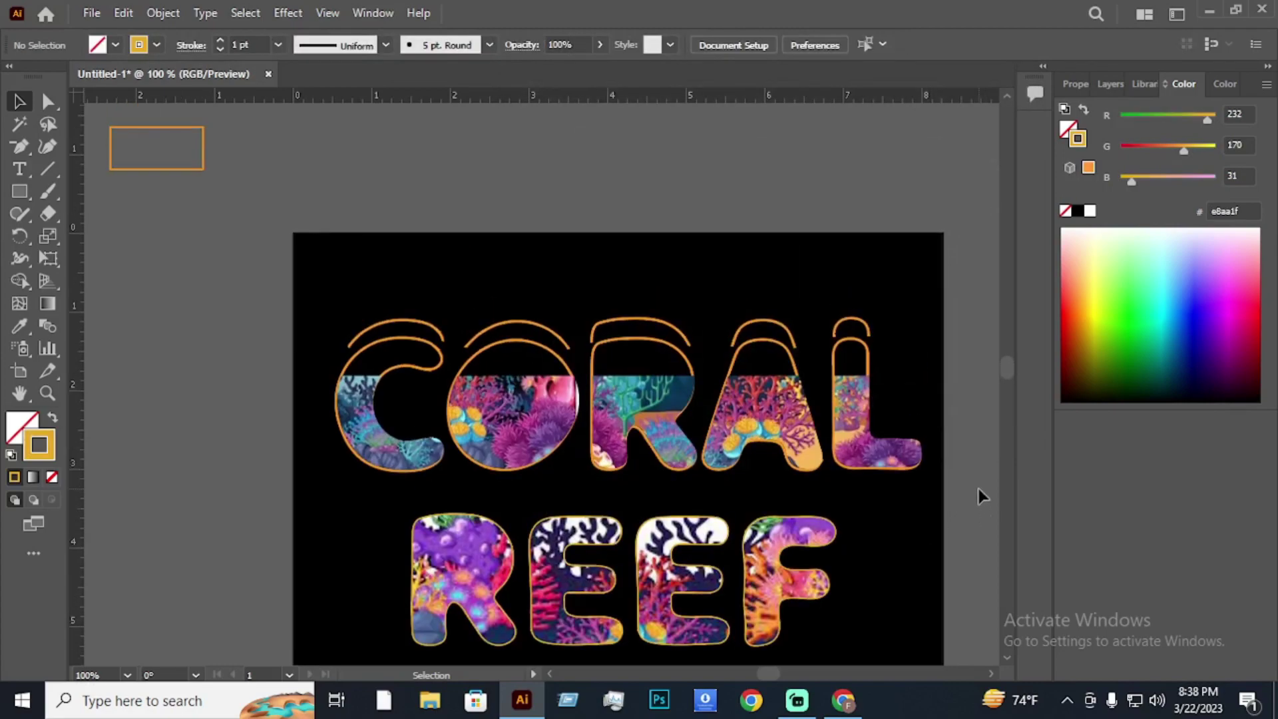
scroll(978, 488, "down", 1)
scroll(978, 488, "up", 2)
left_click_drag(335, 281, 851, 633)
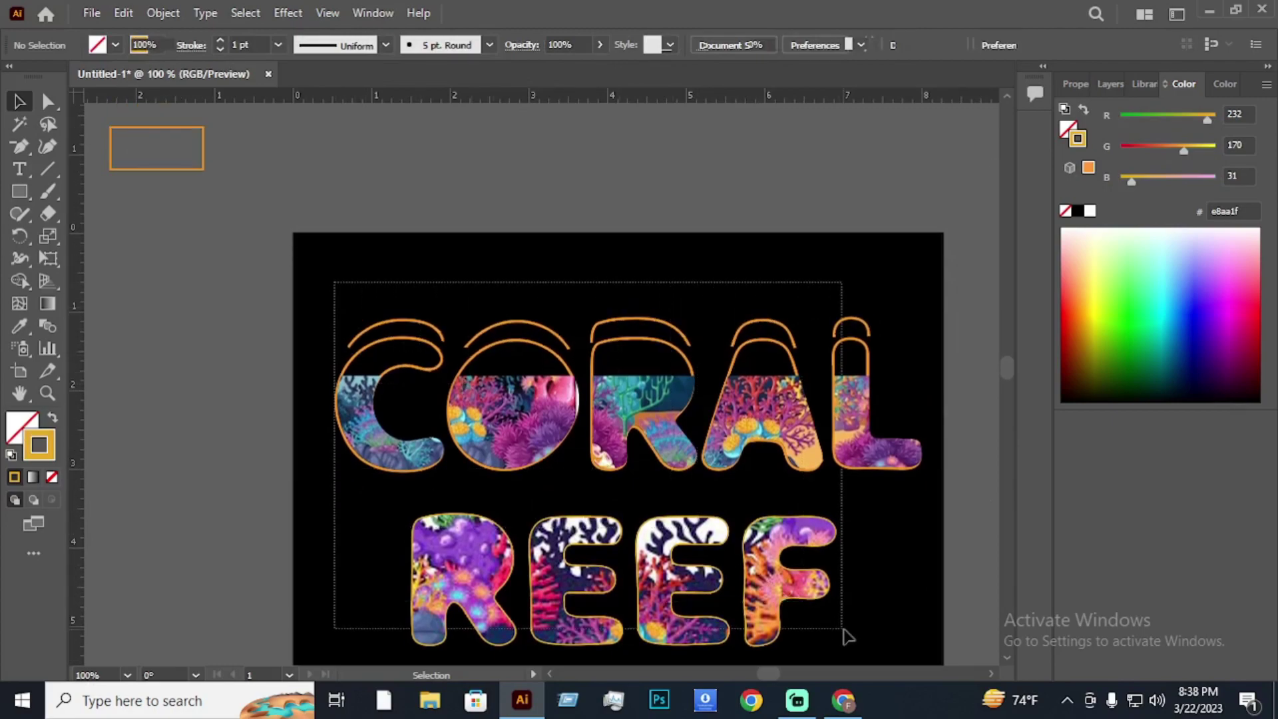
left_click(961, 378)
scroll(951, 386, "down", 7)
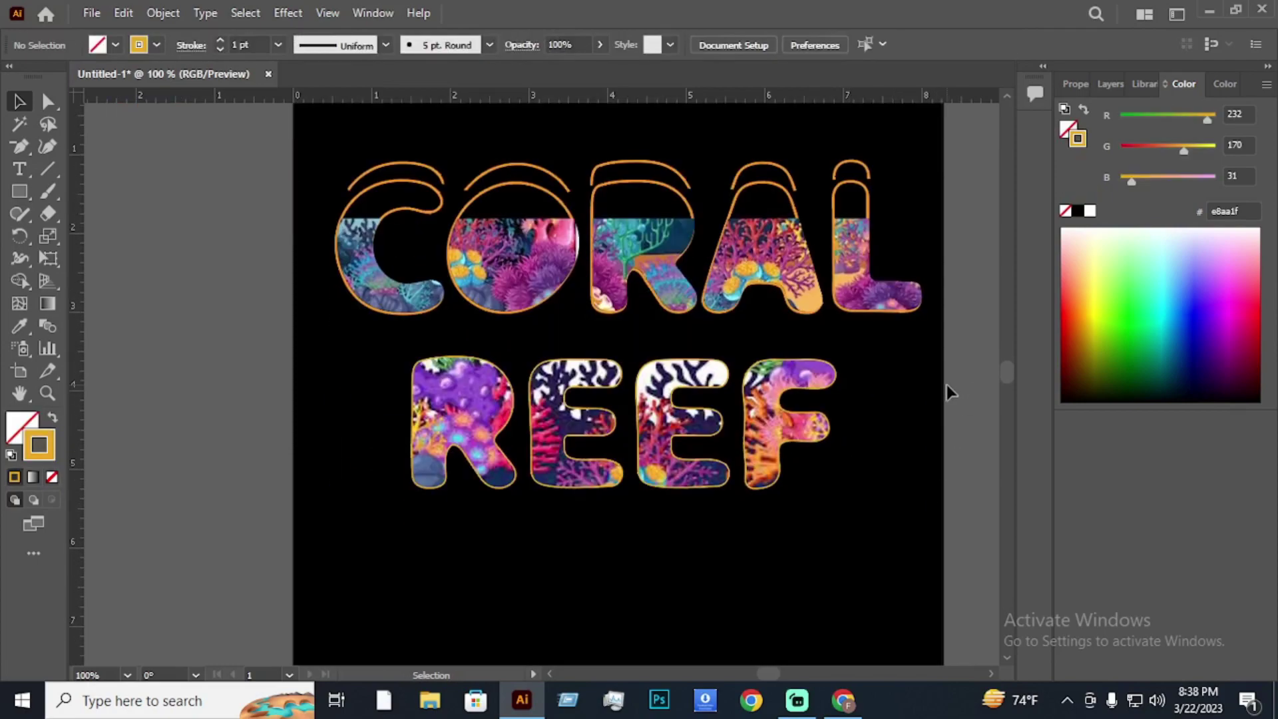
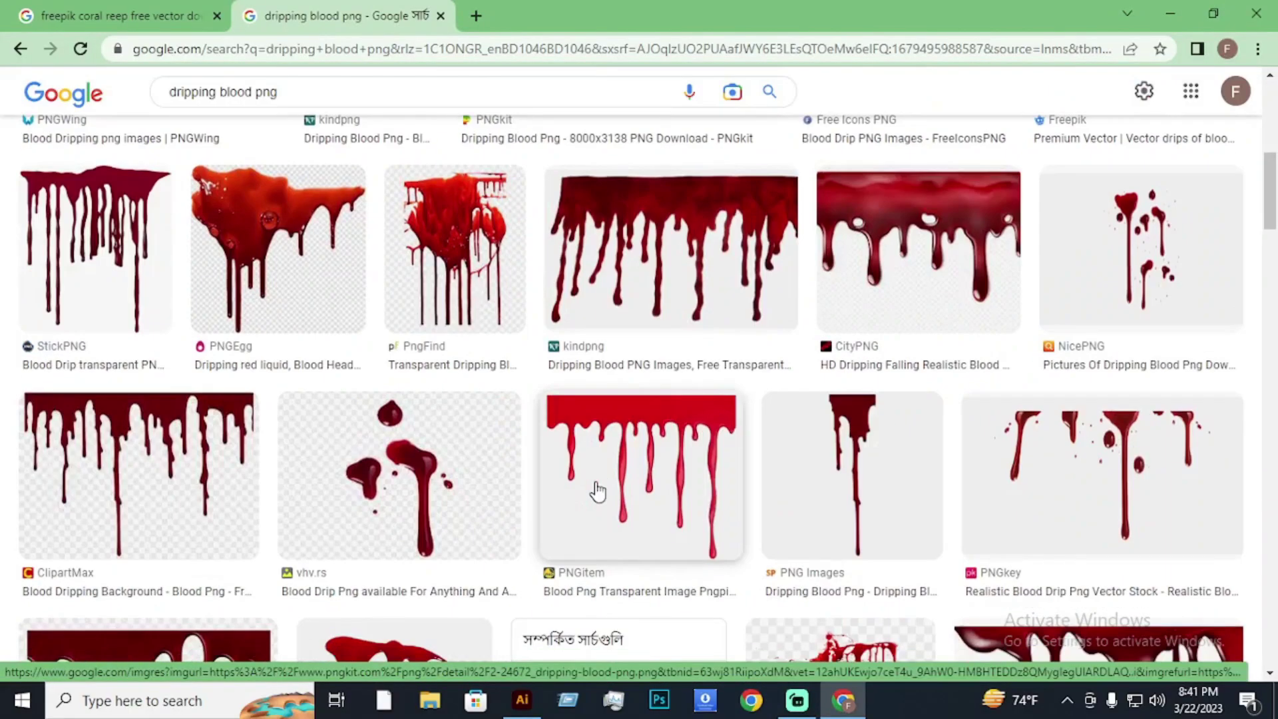
Copy the Textures4Photoshop dripping blood image from the 'dripping blood png' results, then return to Illustrator.
scroll(613, 512, "down", 2)
scroll(597, 490, "down", 3)
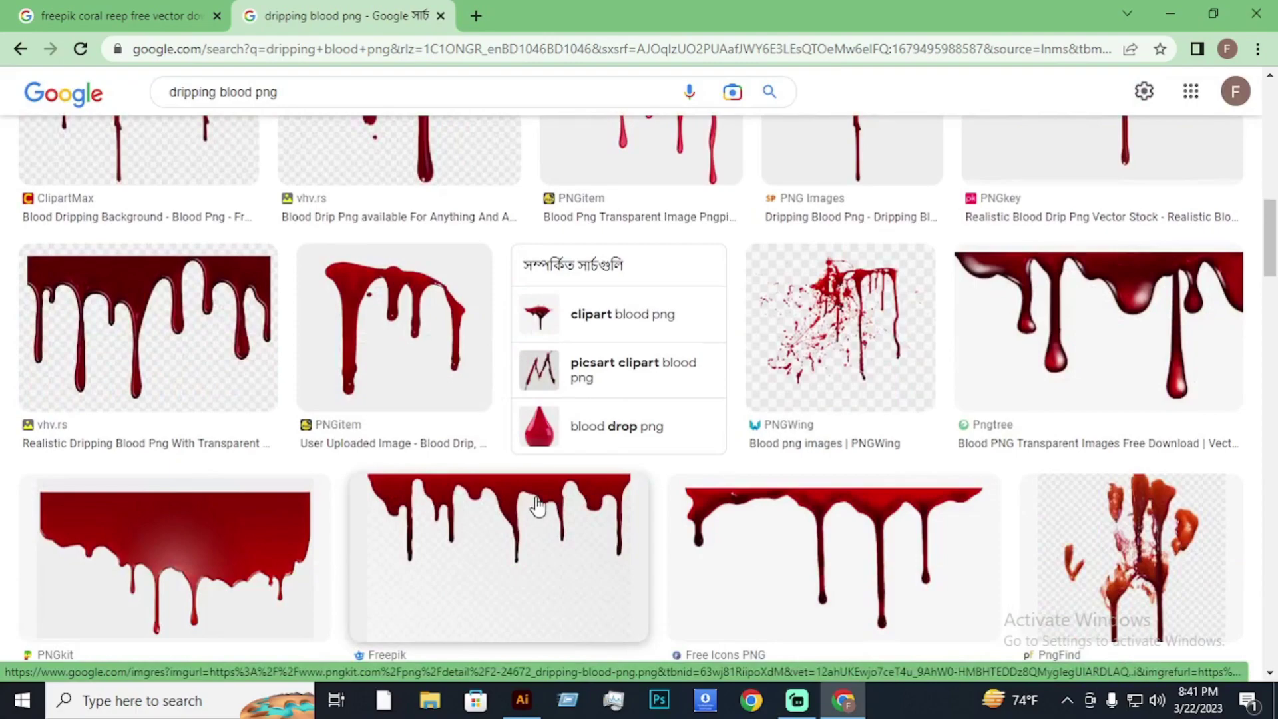
scroll(537, 506, "up", 1)
scroll(538, 506, "down", 2)
scroll(537, 503, "down", 4)
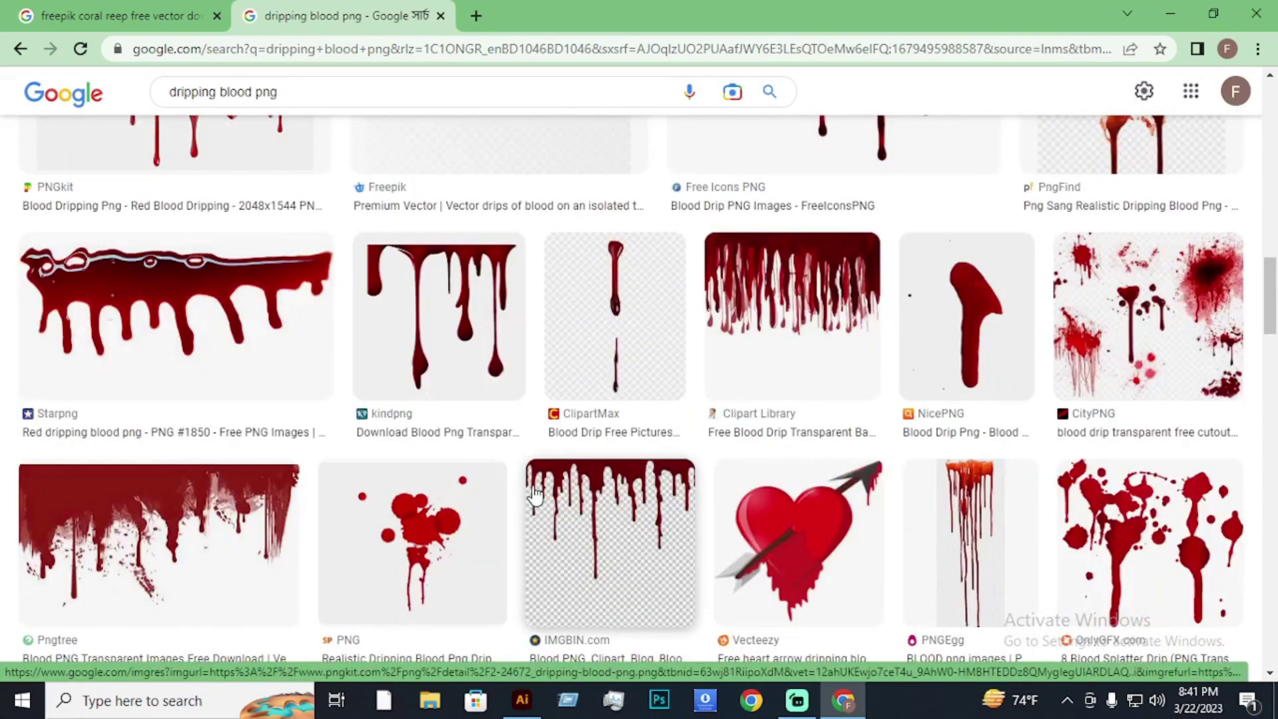
scroll(534, 493, "down", 5)
scroll(535, 492, "down", 4)
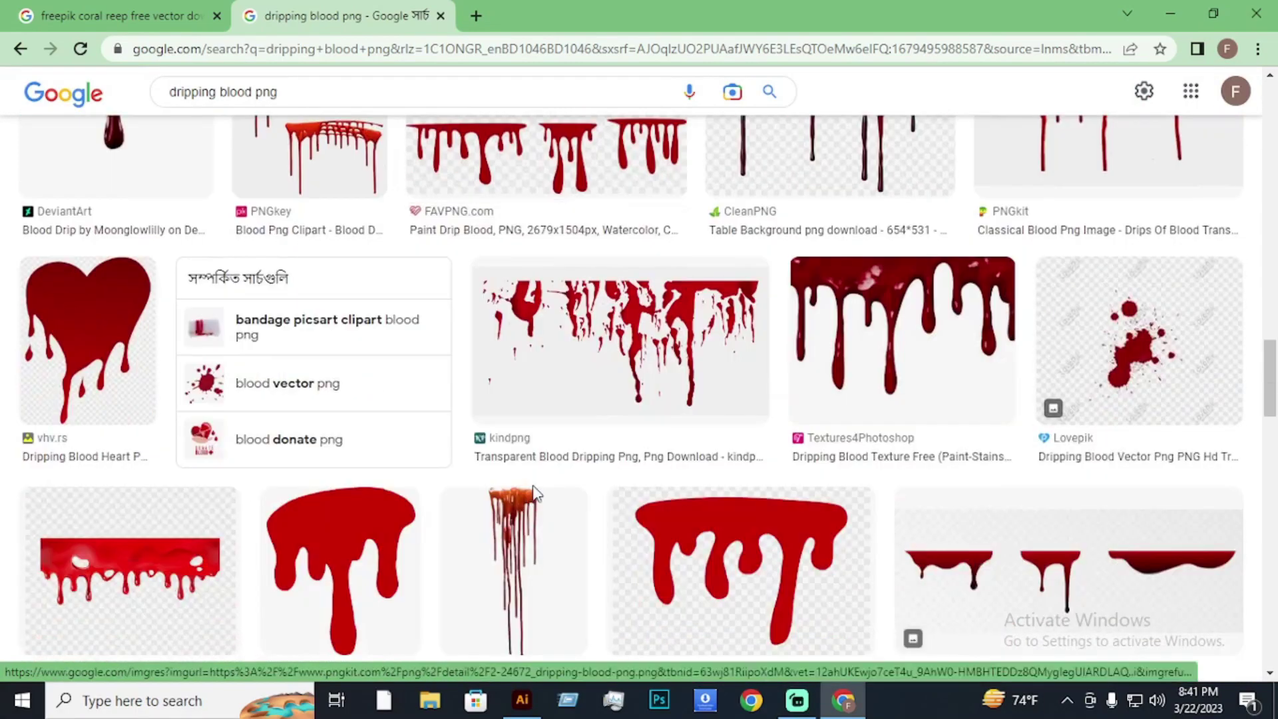
right_click(883, 311)
left_click(945, 525)
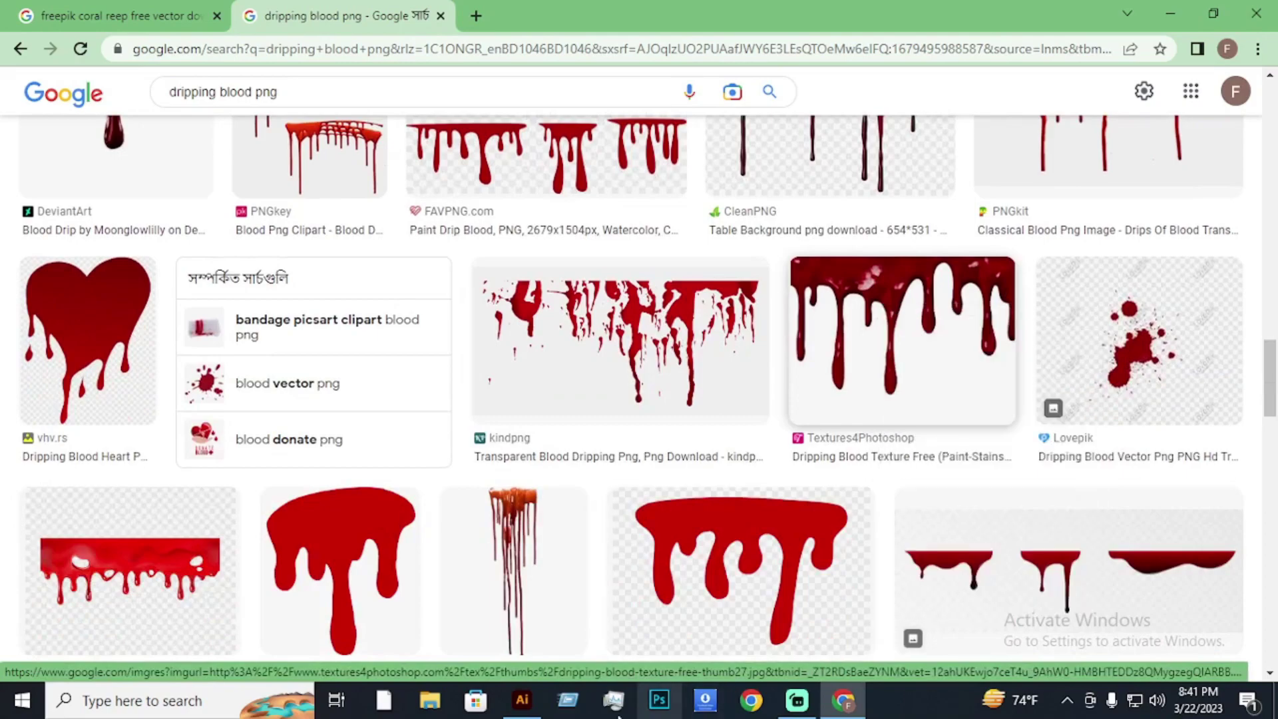
left_click(522, 700)
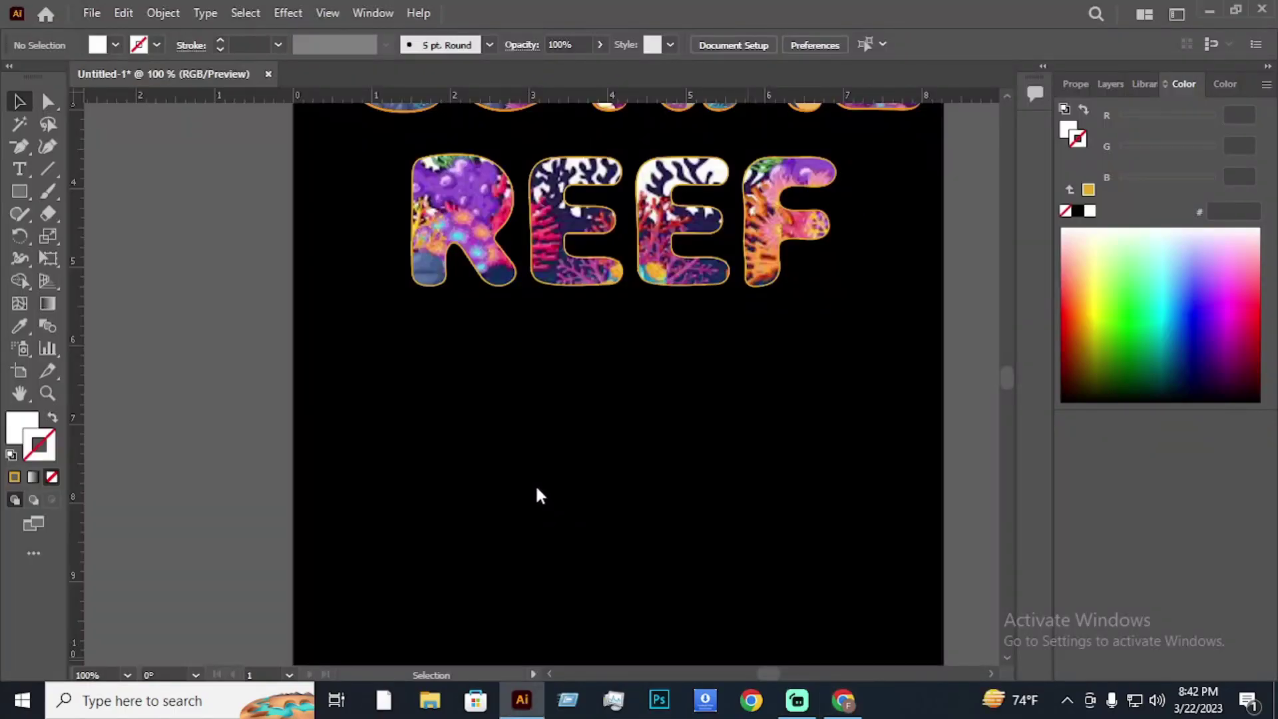
Paste the dripping-blood image and move it above the artboard.
key("ctrl+v")
left_click(543, 378)
scroll(543, 378, "up", 3)
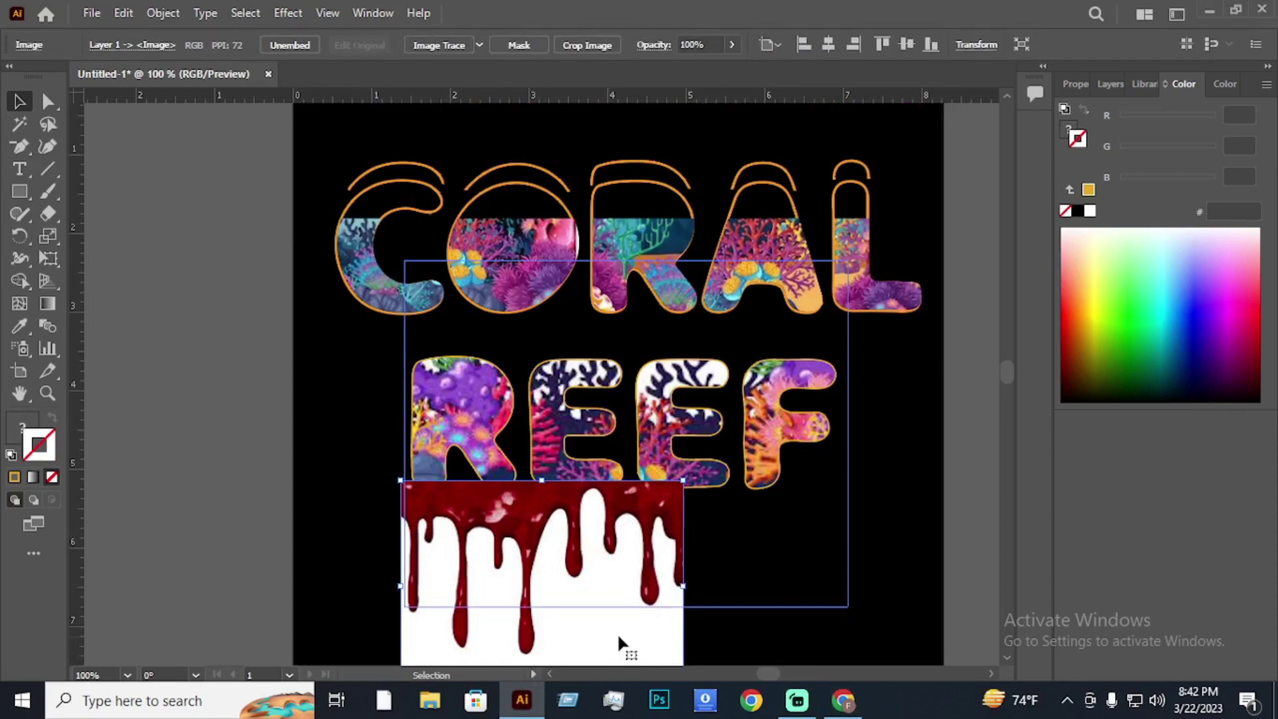
left_click_drag(537, 629, 516, 275)
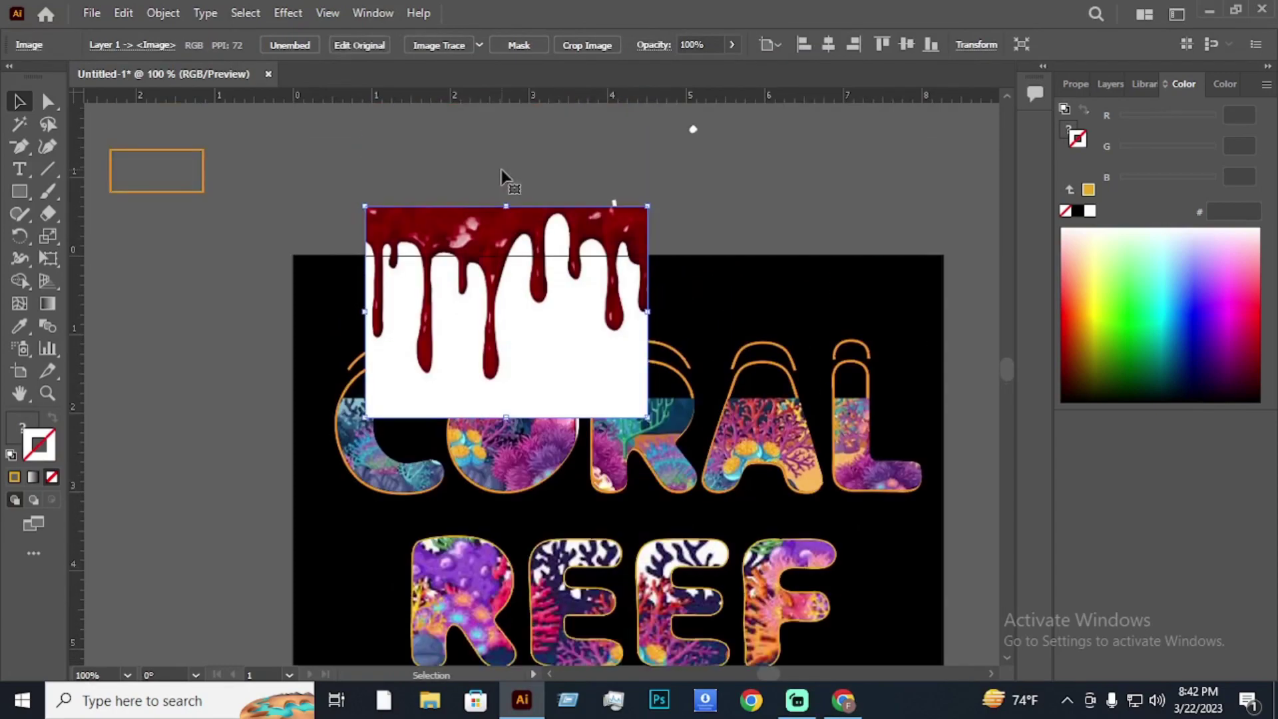
scroll(517, 220, "up", 3)
left_click_drag(516, 275, 512, 240)
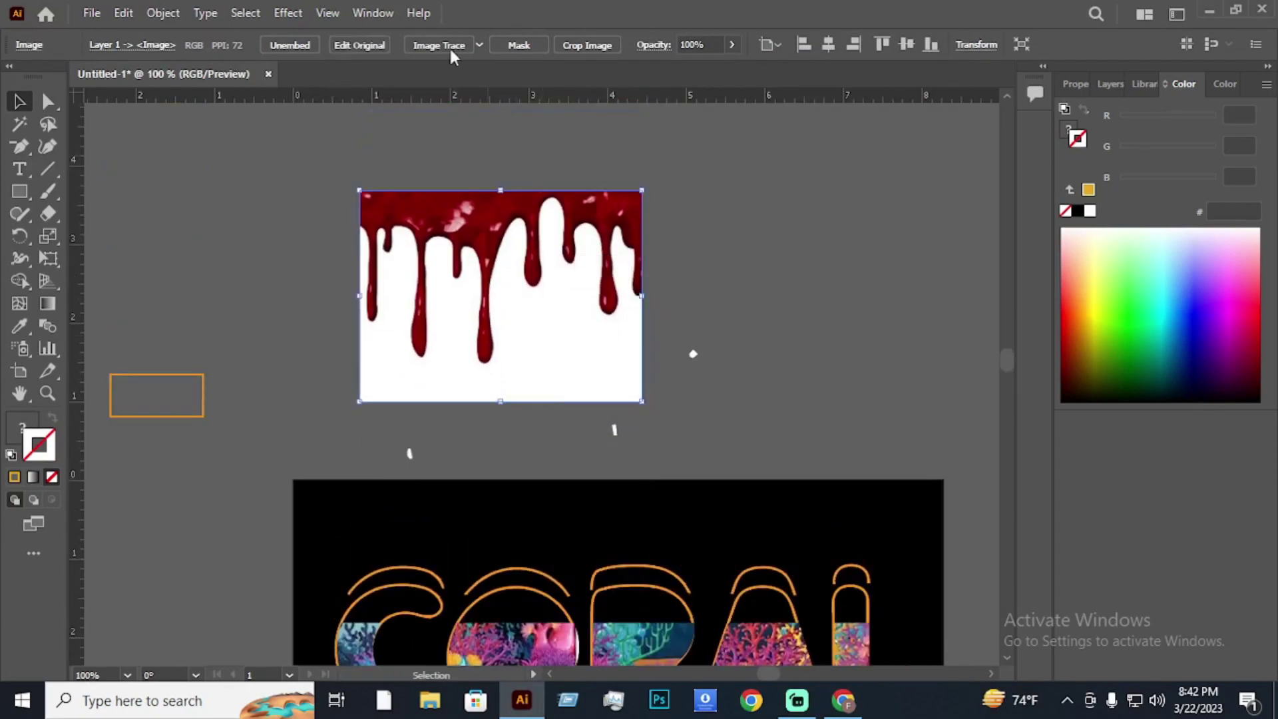
Image-trace the drip in black and white, ungroup it, and delete the white background shapes.
left_click(452, 48)
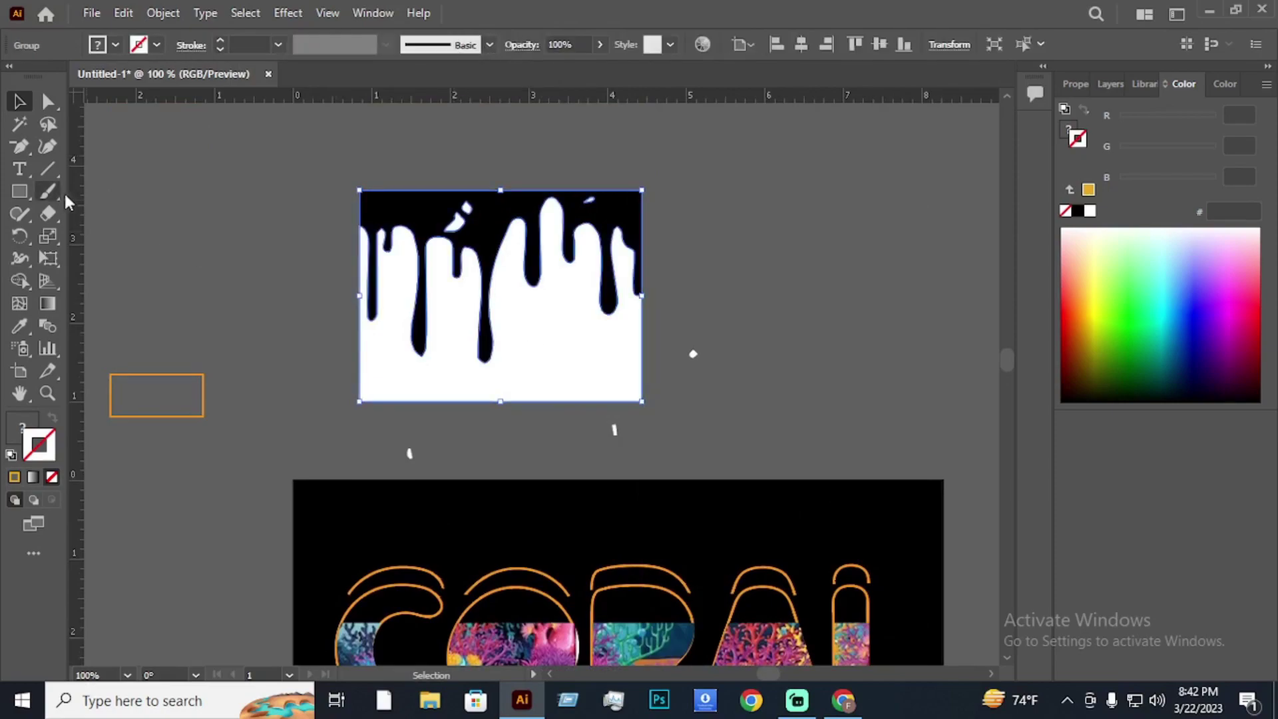
right_click(434, 307)
left_click(523, 462)
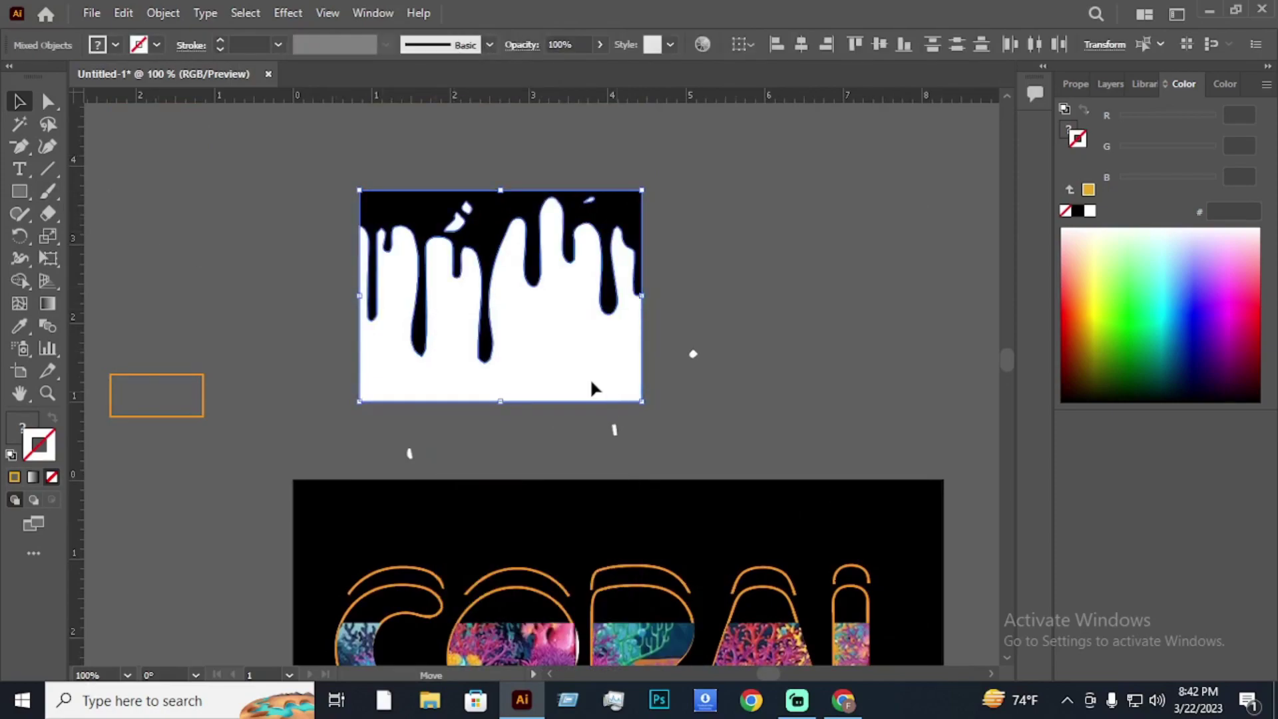
mouse_move(591, 388)
left_mouse_down()
mouse_move(518, 360)
mouse_move(796, 343)
left_mouse_up()
key("Delete")
left_click(393, 181)
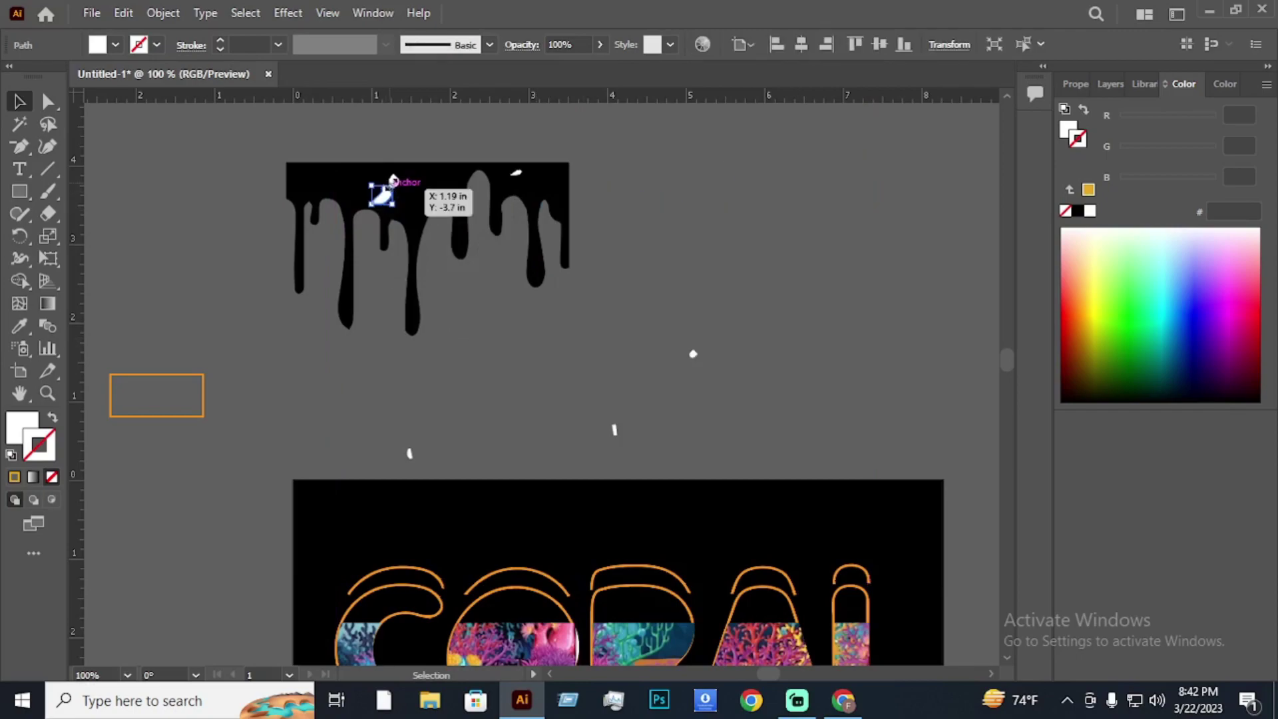
key("Delete")
left_click(394, 181)
key("Delete")
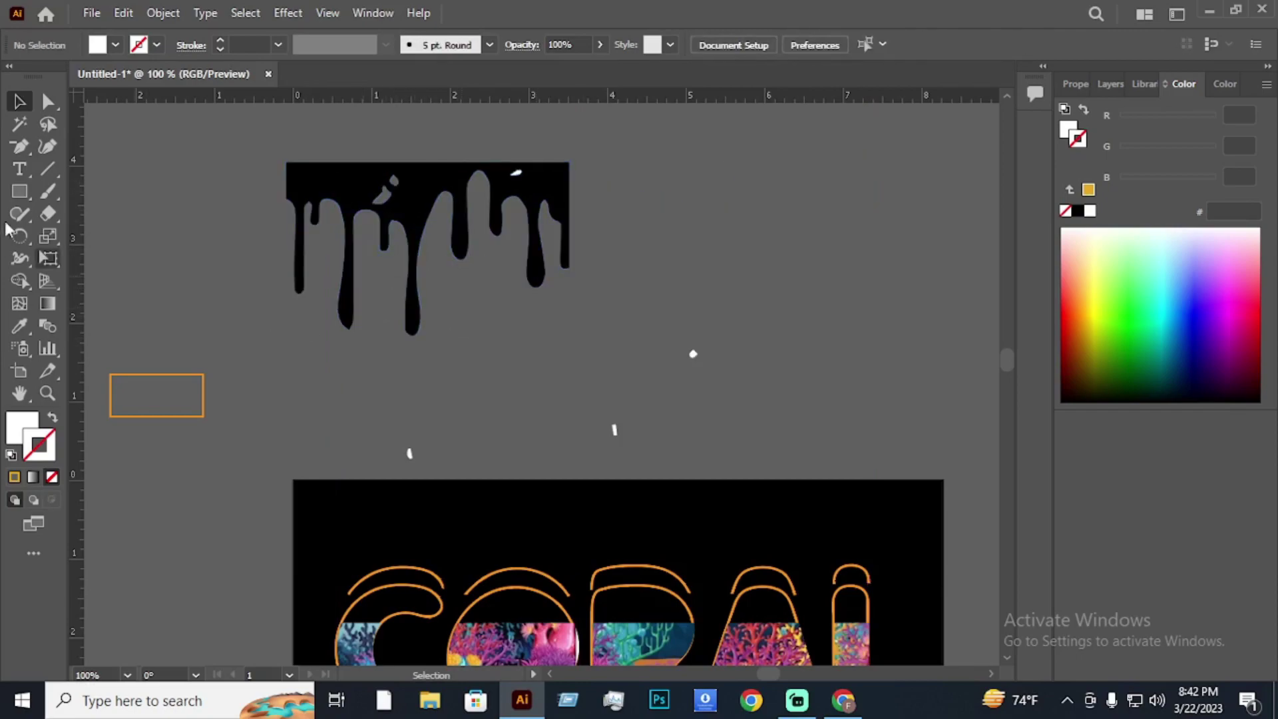
Erase vertical gaps through the black drip shape and trim the band across its top.
left_click(48, 213)
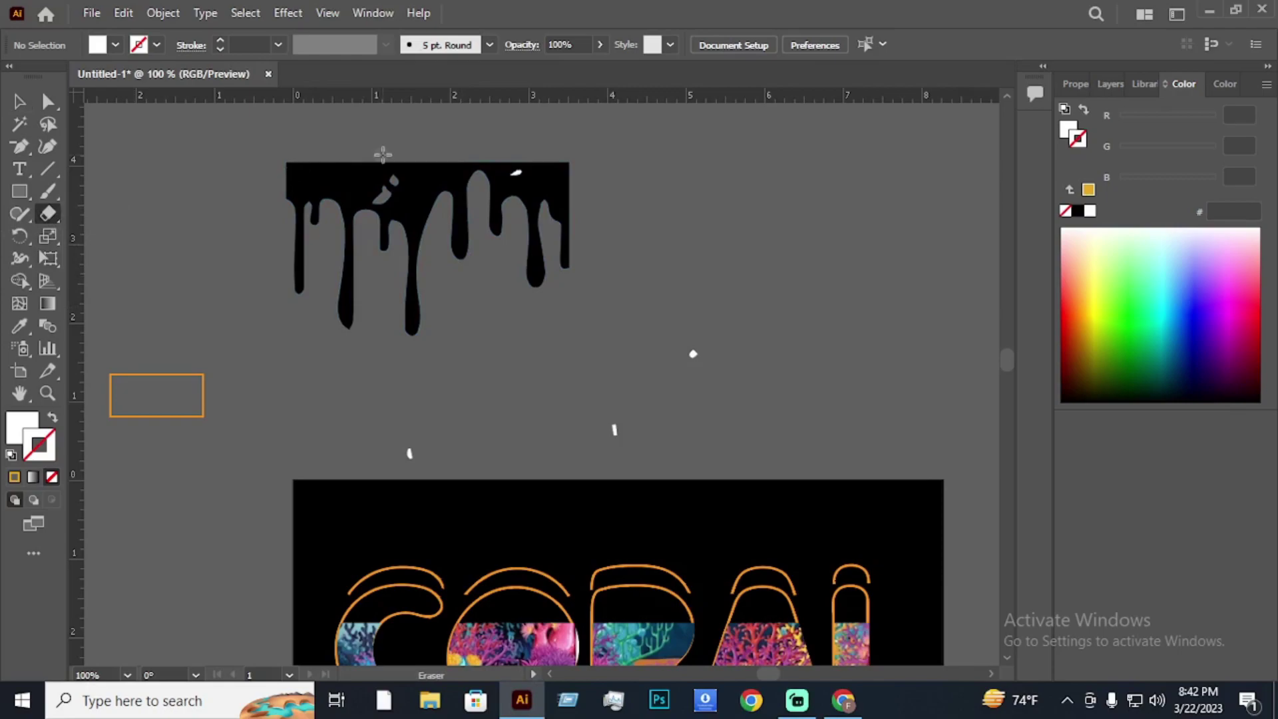
left_click_drag(488, 168, 487, 191)
mouse_move(392, 159)
left_mouse_down()
mouse_move(383, 248)
mouse_move(388, 163)
left_mouse_up()
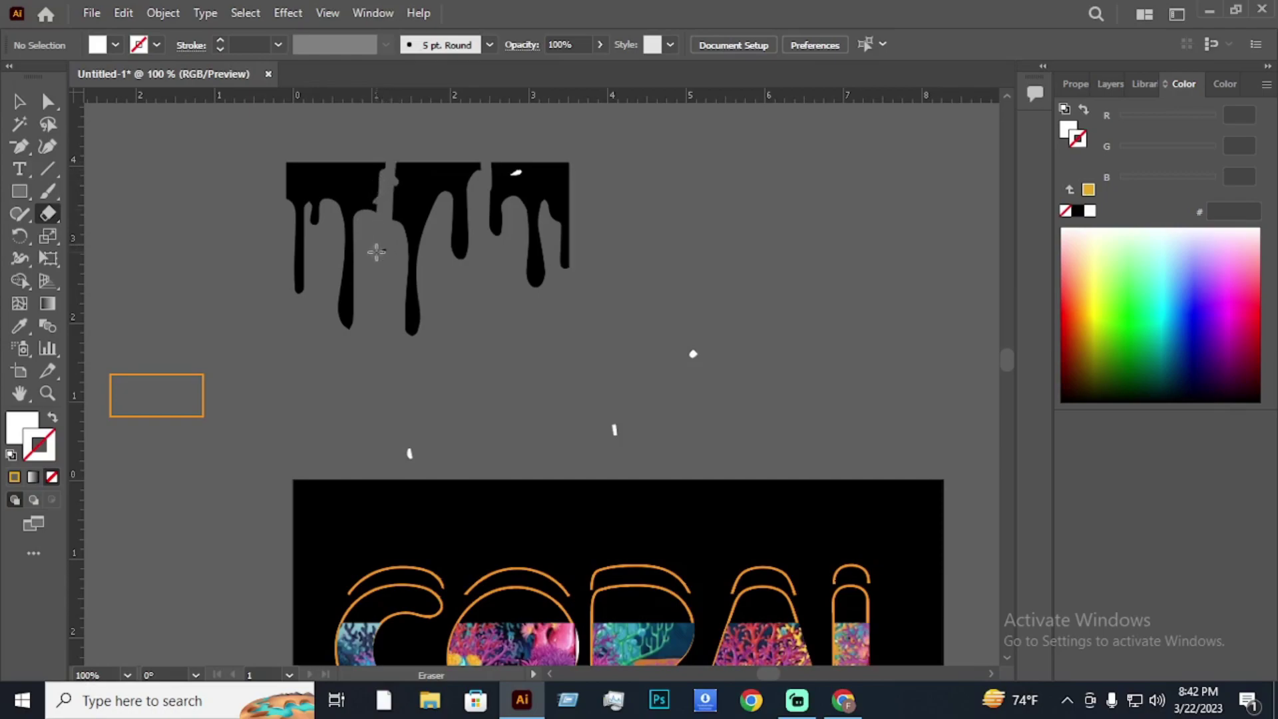
left_click_drag(276, 172, 379, 179)
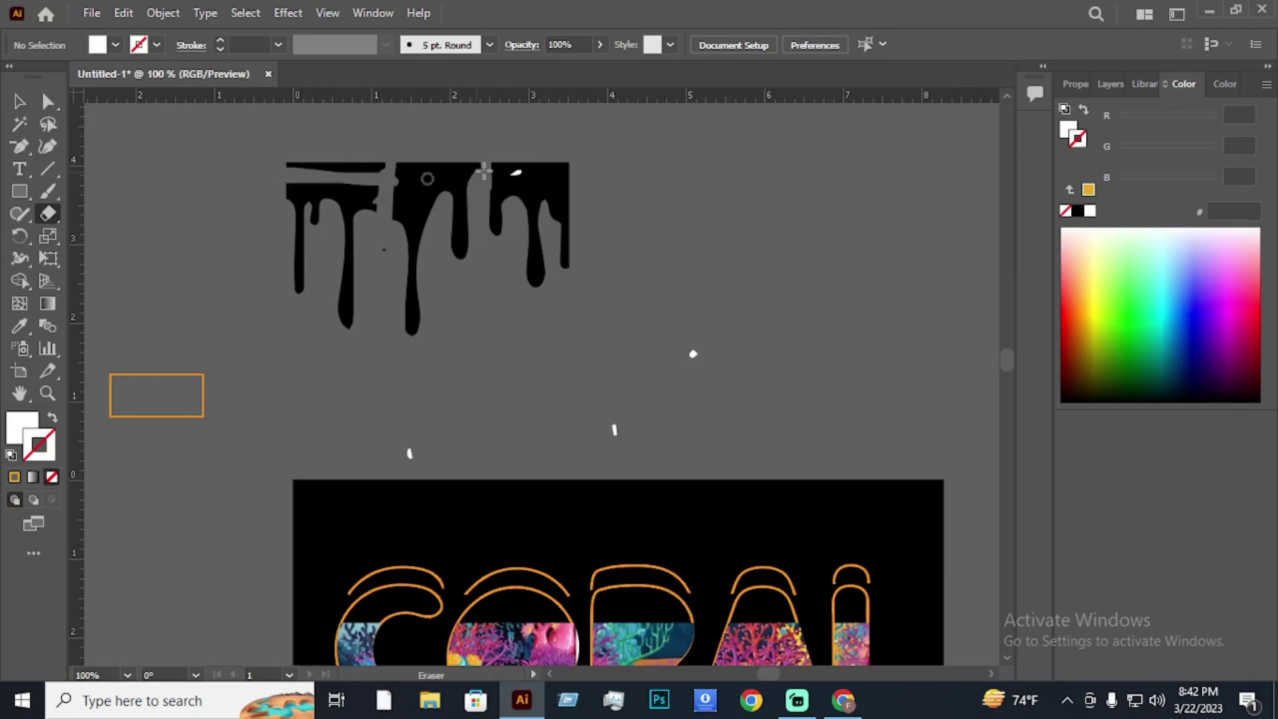
mouse_move(492, 178)
left_mouse_down()
mouse_move(606, 174)
mouse_move(480, 166)
left_mouse_up()
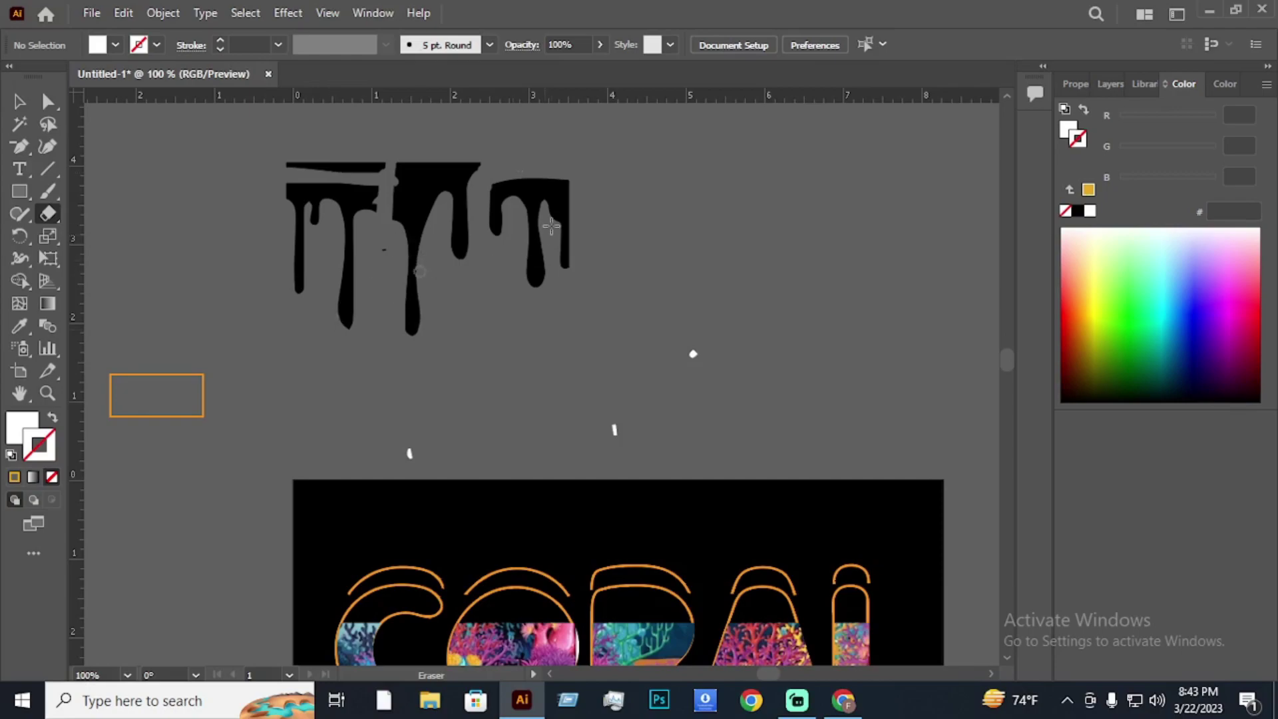
Erase the right drip's stem and the top bar's right end, and cut through the middle drip.
left_click_drag(571, 215, 570, 263)
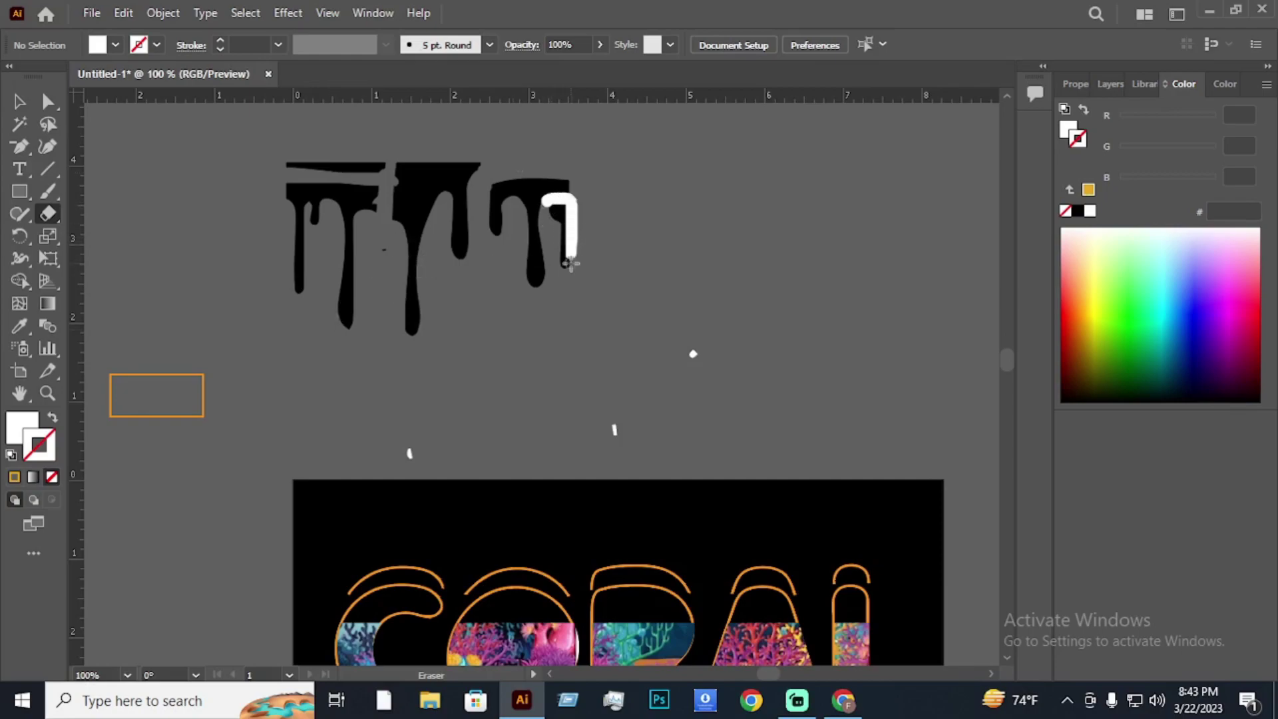
left_click_drag(560, 206, 562, 286)
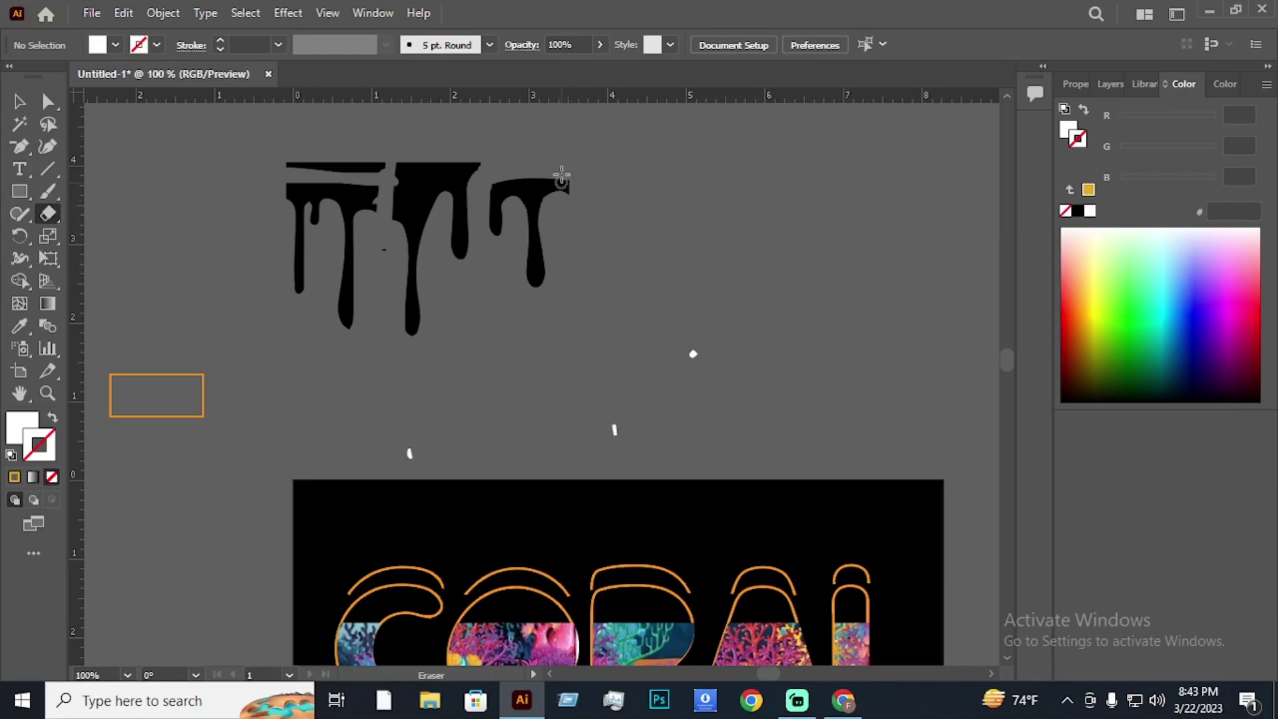
left_click_drag(562, 170, 562, 227)
left_click_drag(562, 166, 566, 226)
left_click_drag(425, 217, 377, 212)
left_click(20, 104)
Move the loose piece onto the right drip and unite them into one shape with Pathfinder.
mouse_move(416, 305)
left_mouse_down()
mouse_move(562, 263)
mouse_move(569, 350)
mouse_move(567, 330)
left_mouse_up()
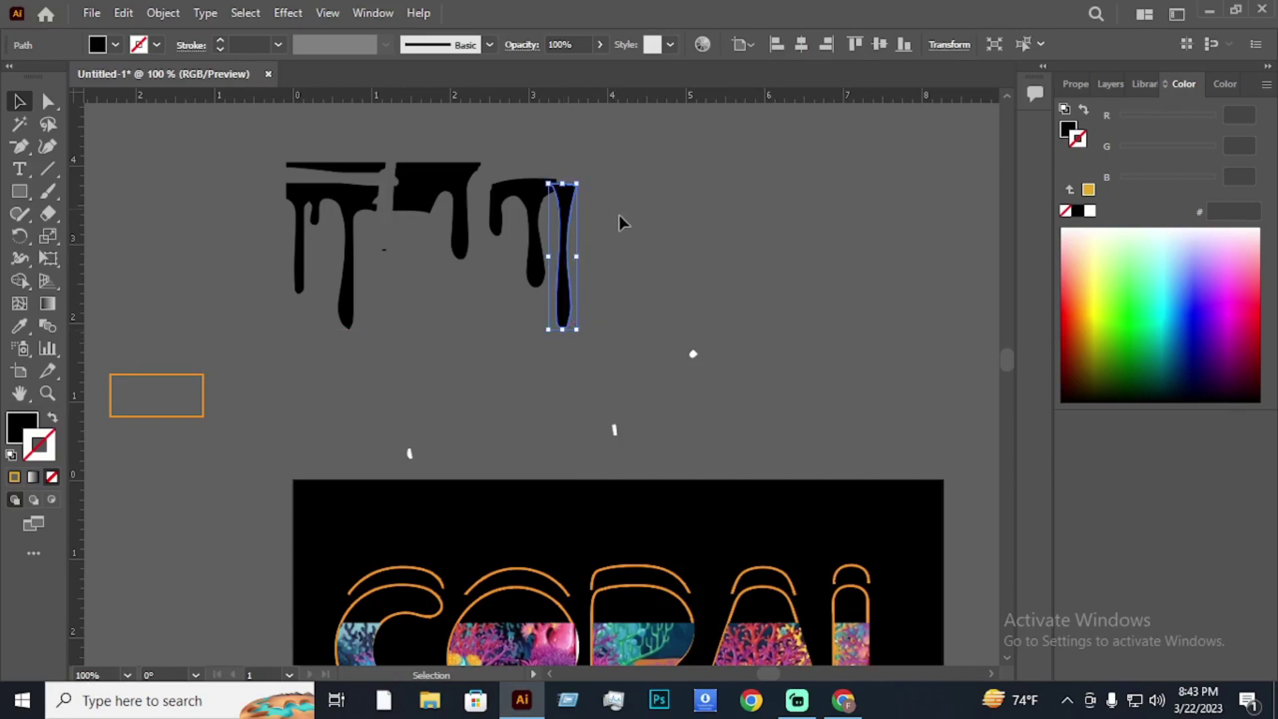
left_click(575, 254)
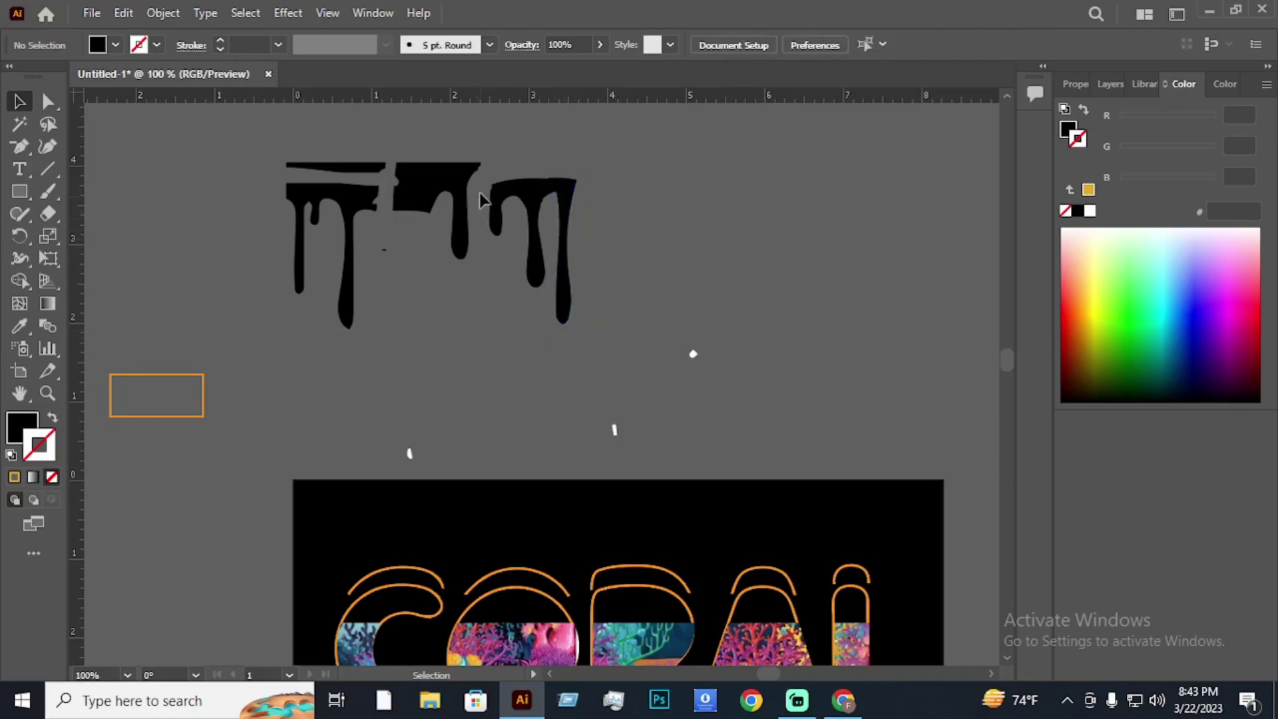
left_click(598, 224)
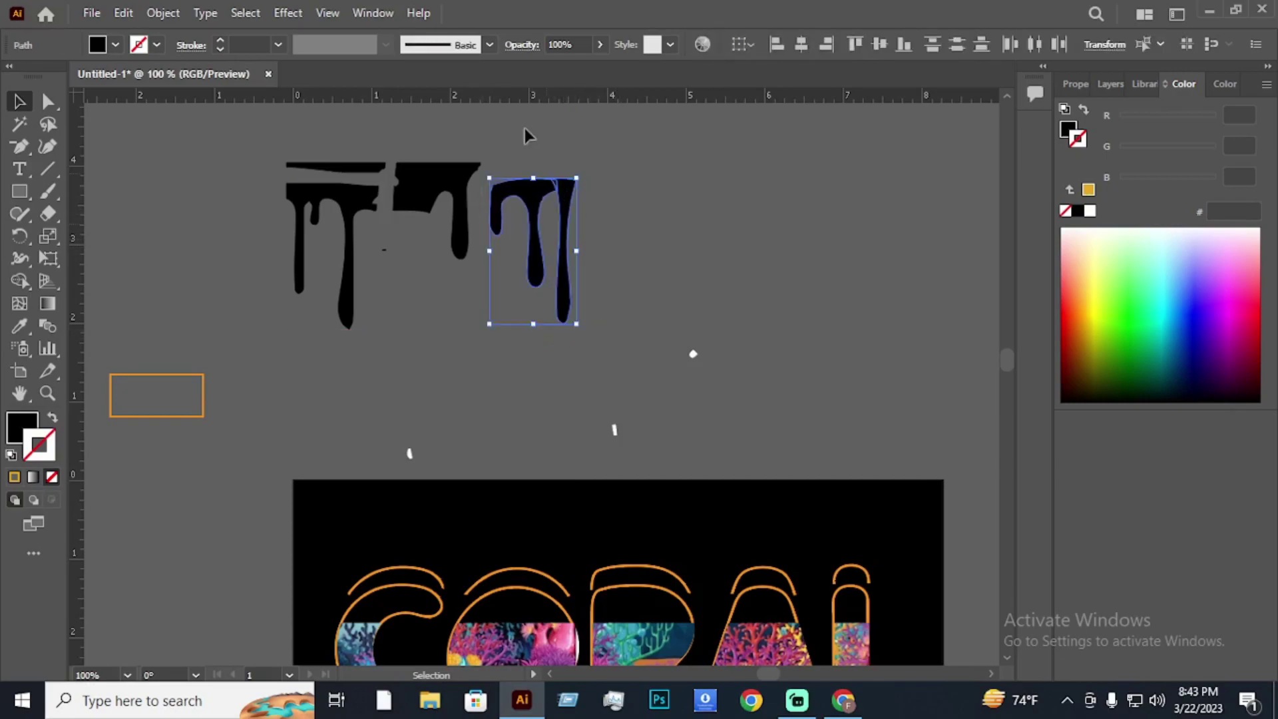
left_click(375, 14)
left_click(466, 670)
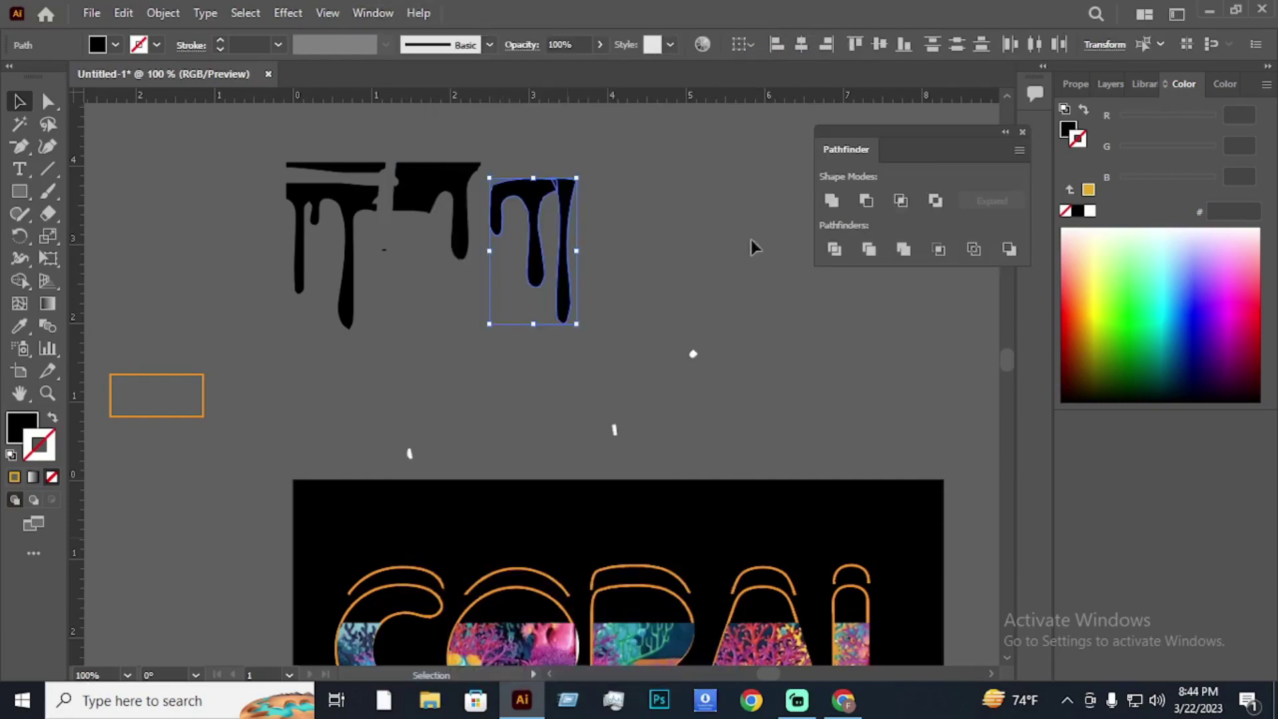
left_click(832, 200)
left_click(715, 245)
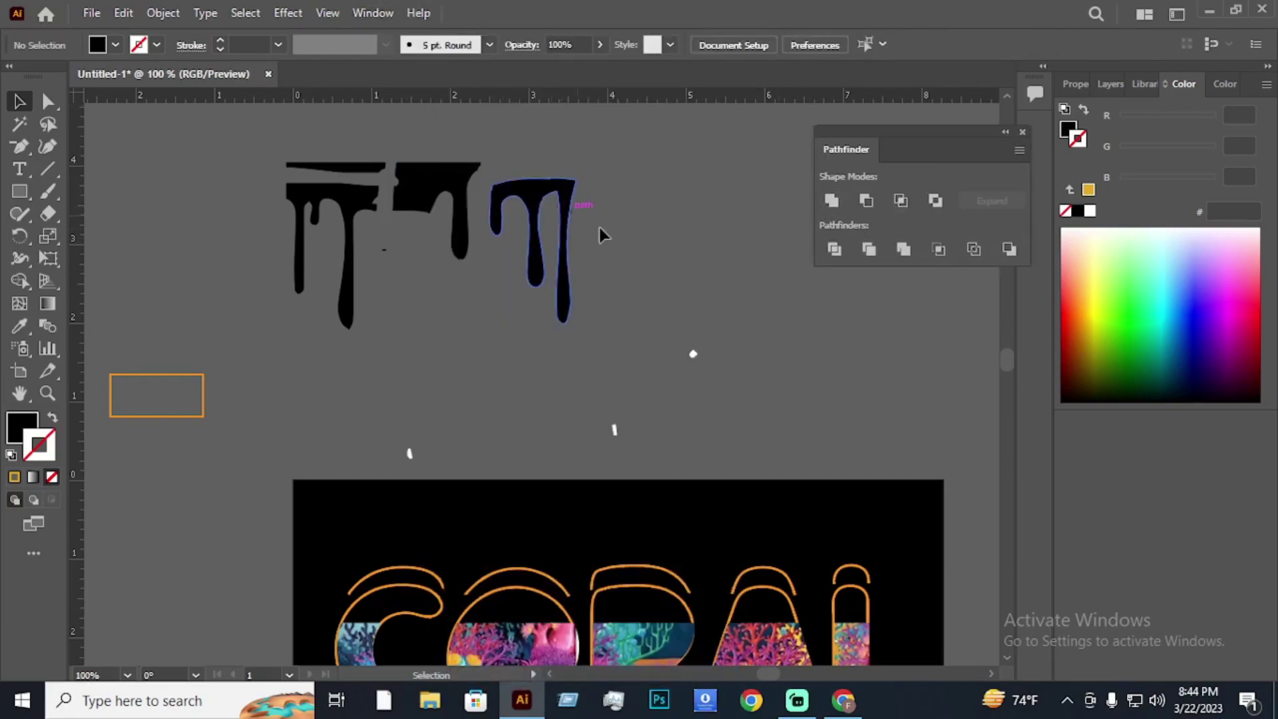
left_click(488, 206)
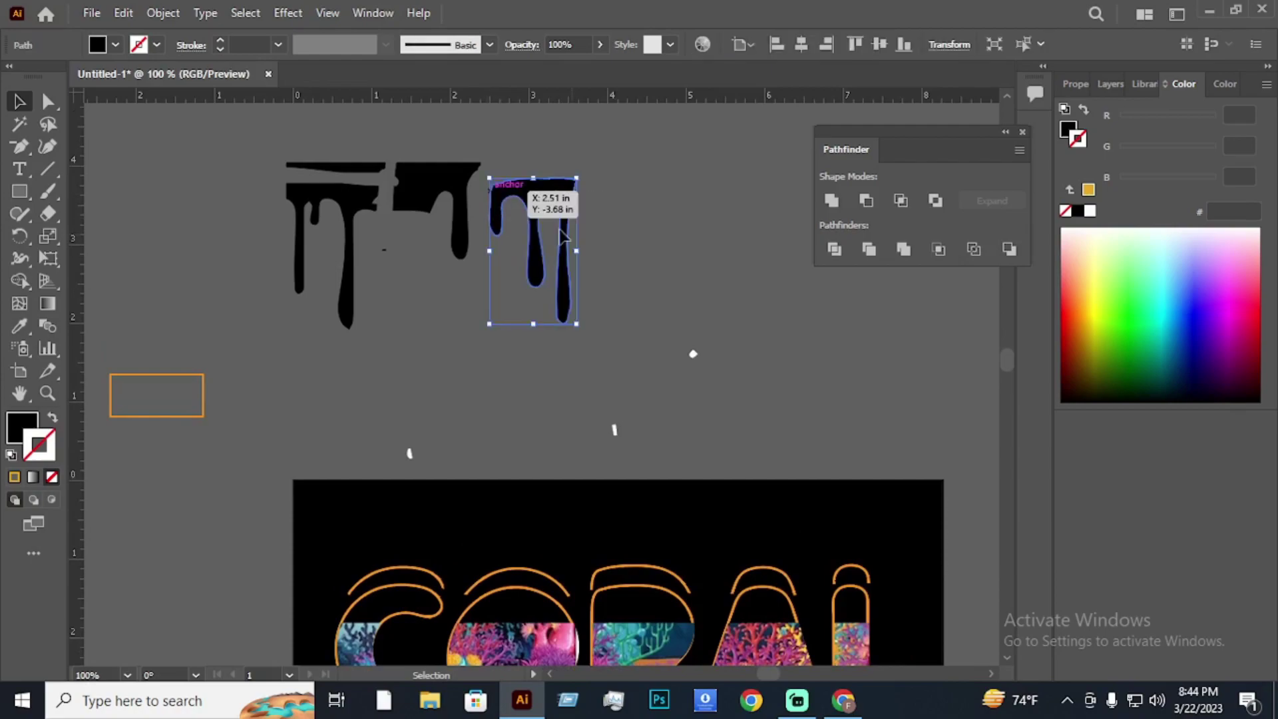
Scroll the canvas and select the leftover orange rectangle.
scroll(660, 273, "down", 3)
scroll(661, 270, "down", 2)
scroll(657, 274, "up", 3)
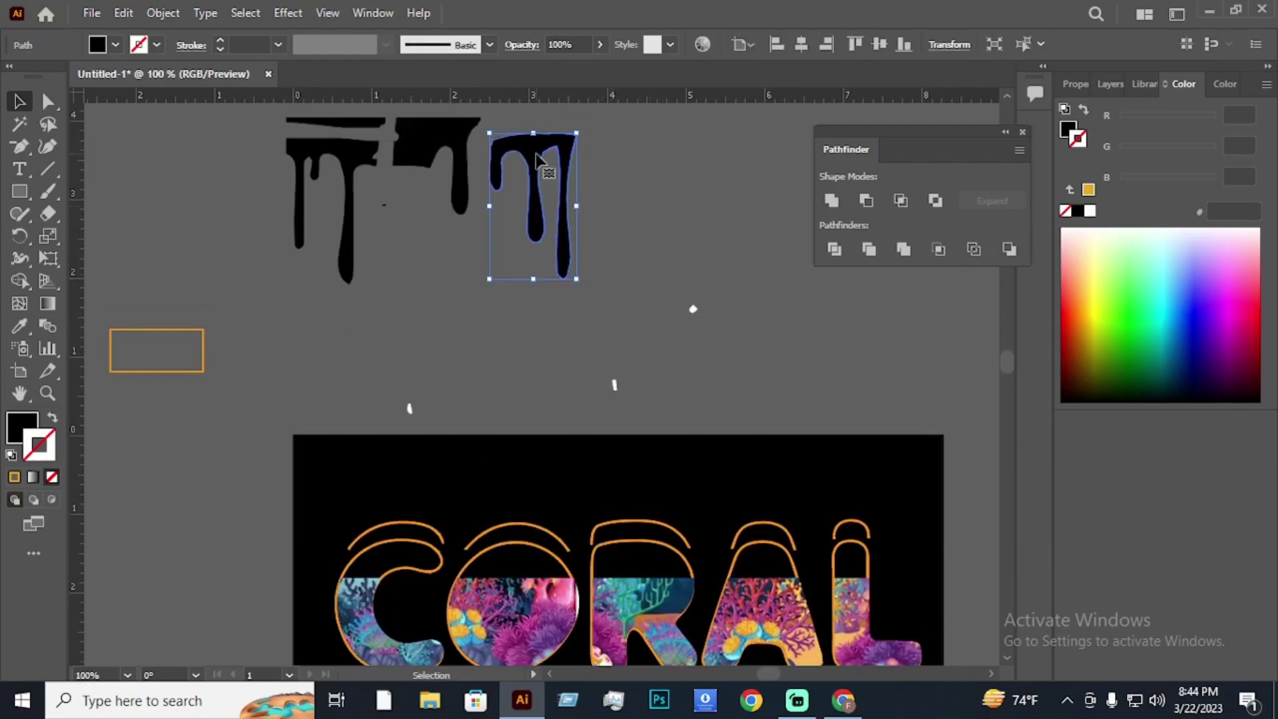
scroll(538, 160, "down", 1)
scroll(537, 159, "down", 1)
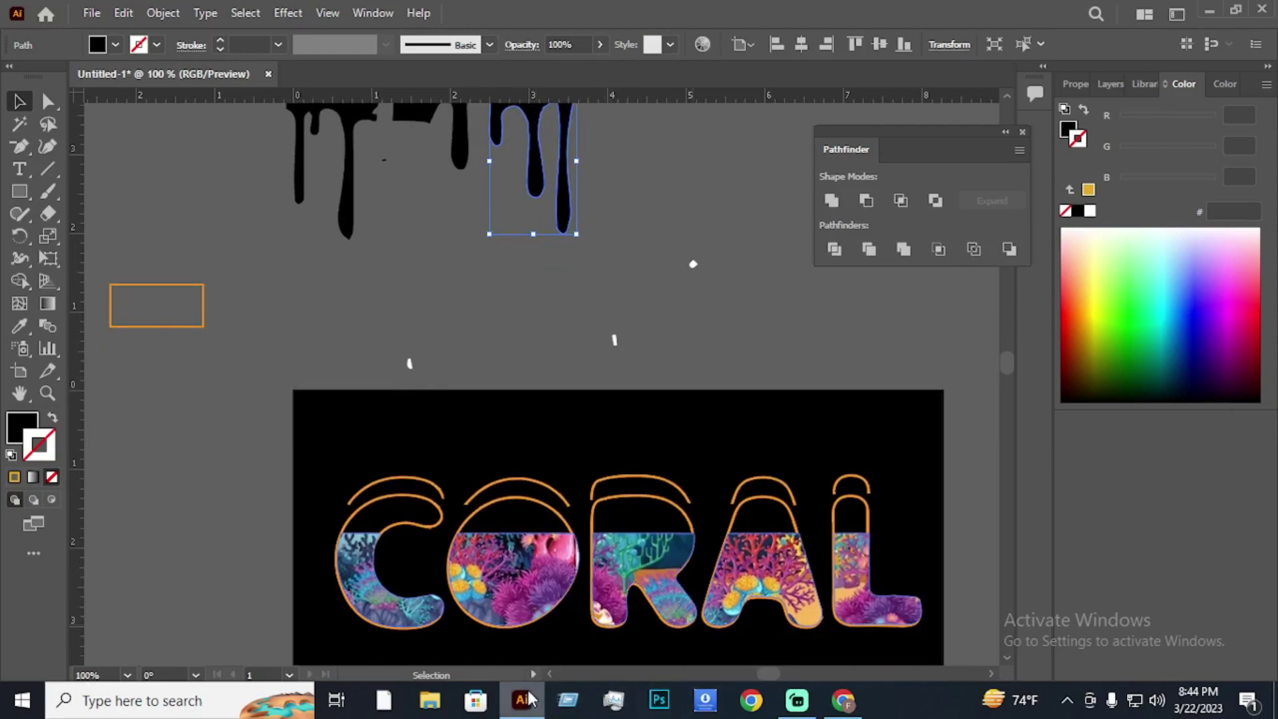
left_click(123, 286)
Delete the orange rectangle and drag a black drip down onto the CORAL lettering.
key("Delete")
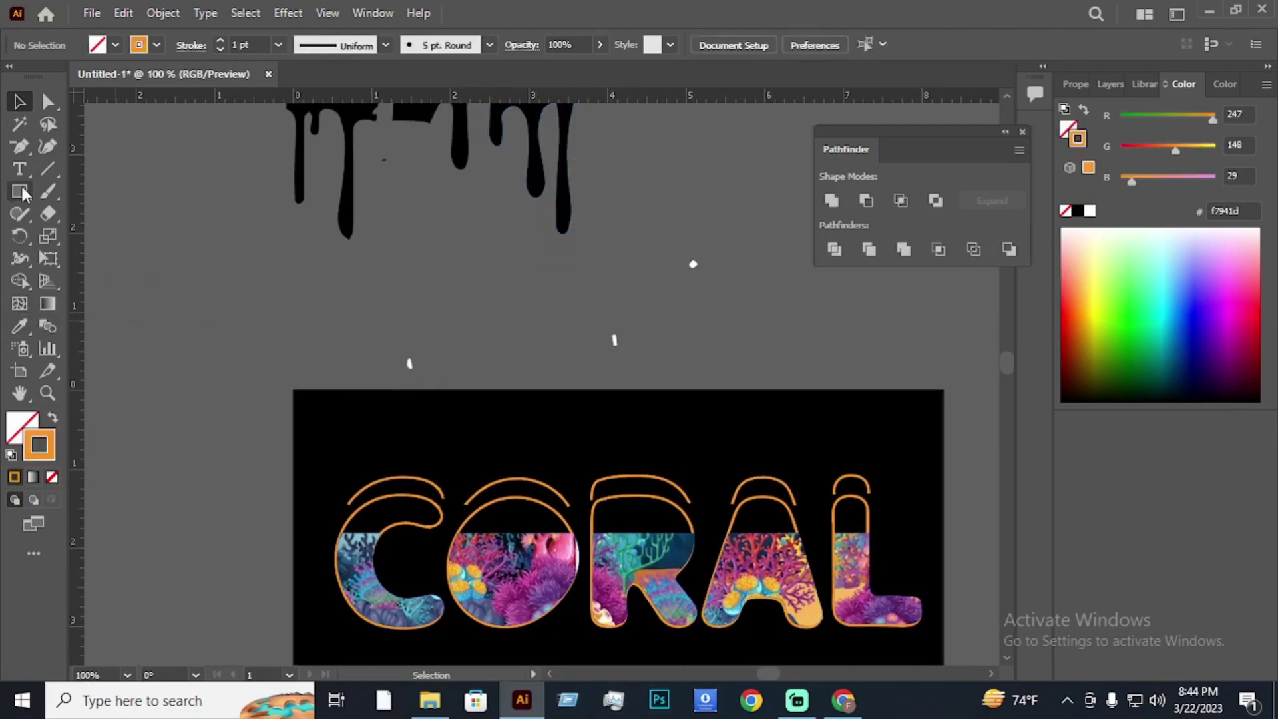
left_click(19, 191)
scroll(542, 223, "up", 4)
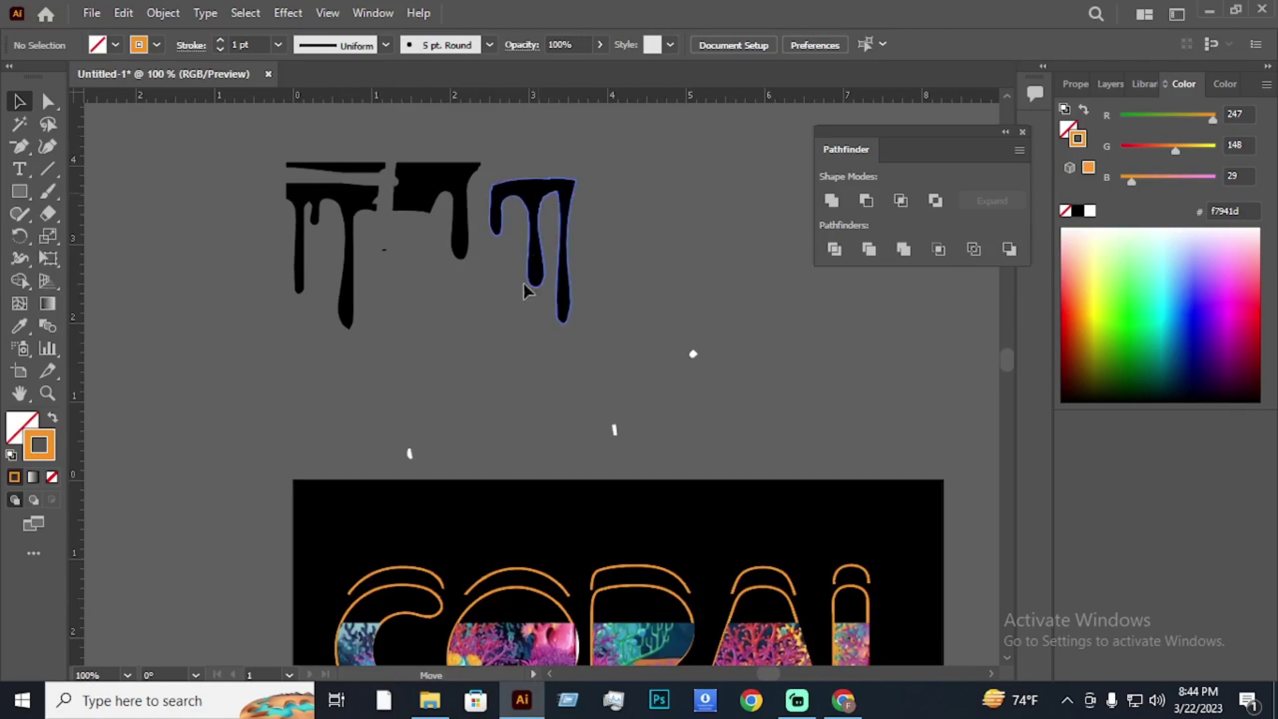
left_click_drag(537, 215, 509, 460)
scroll(509, 459, "down", 2)
Sample the light blue from the lettering onto the drip and place it under the C.
key("i")
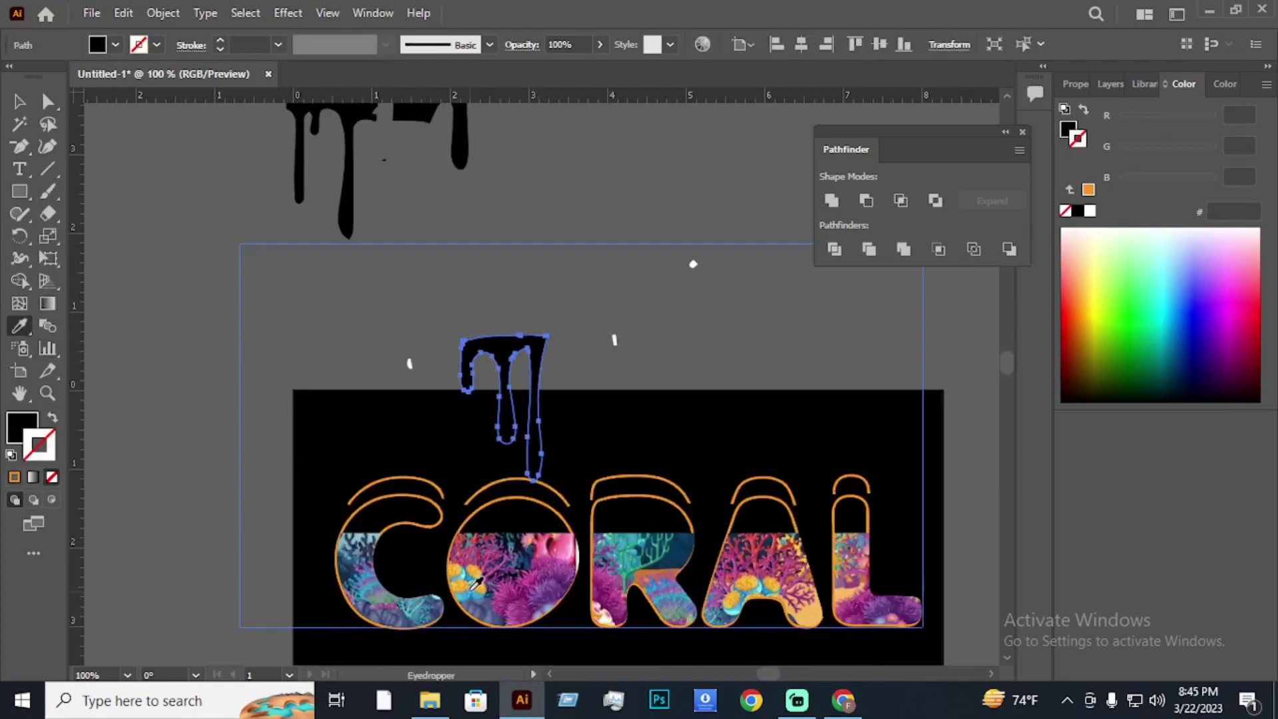
left_click(464, 583)
left_click(19, 101)
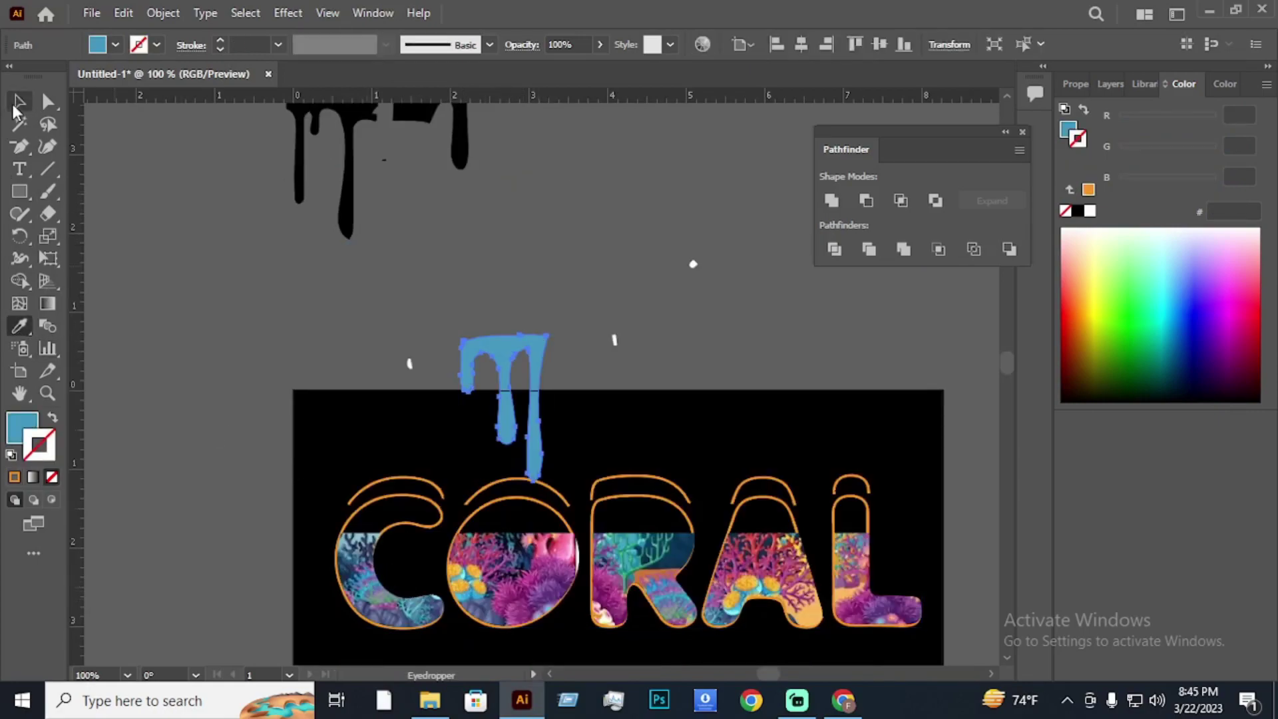
scroll(166, 207, "down", 3)
mouse_move(512, 179)
left_mouse_down()
mouse_move(376, 474)
mouse_move(395, 459)
left_mouse_up()
Rotate the blue drip under the C slightly clockwise, shorten it, and nudge it up.
left_click(640, 188)
scroll(640, 188, "down", 2)
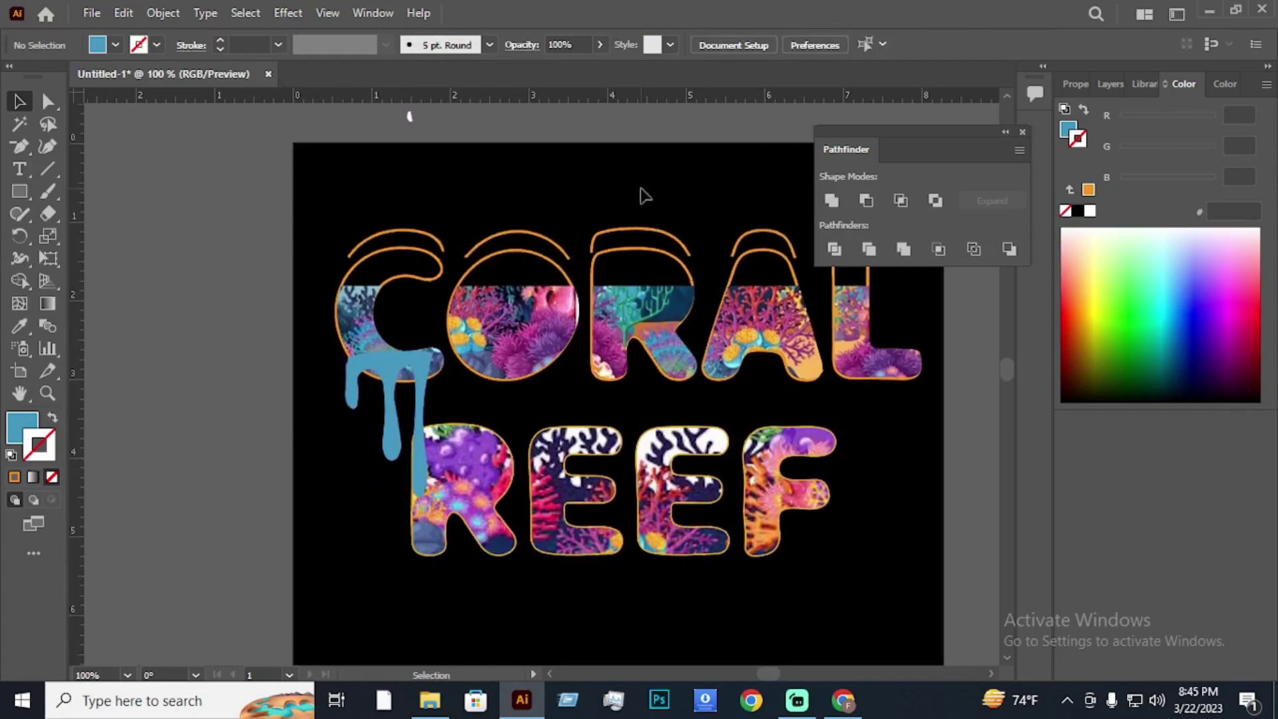
left_click(423, 340)
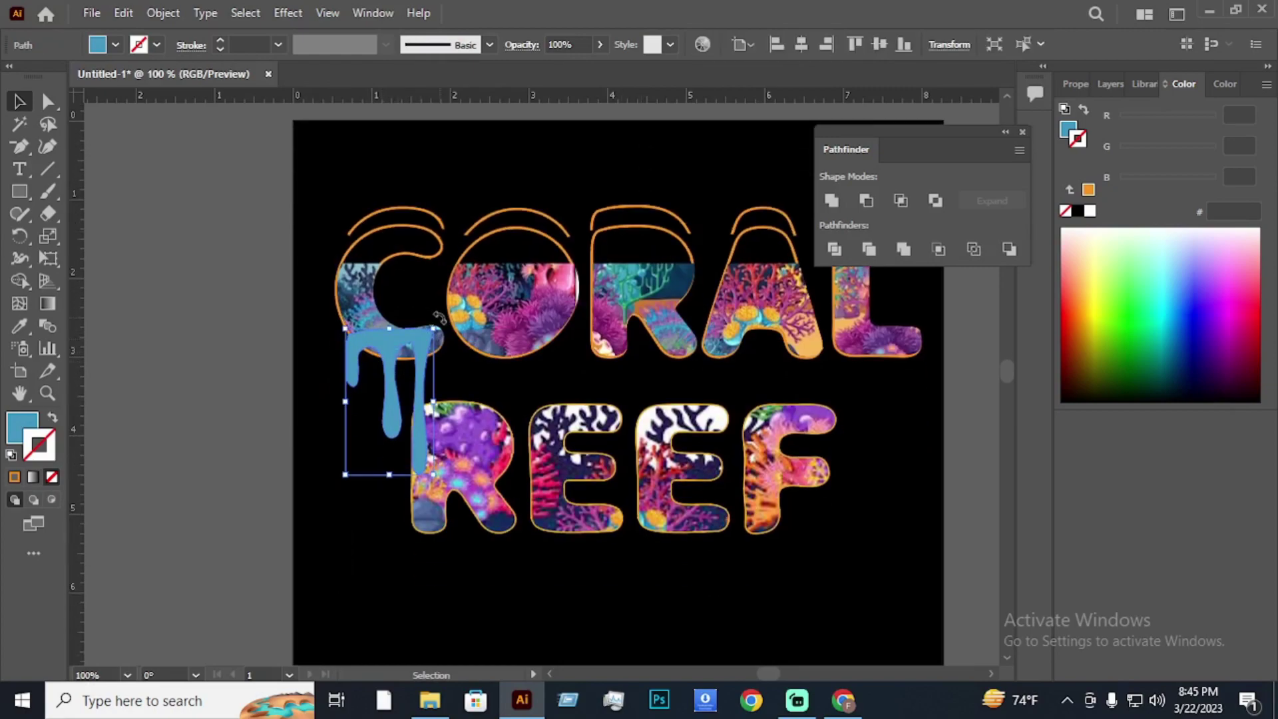
left_click_drag(440, 317, 444, 325)
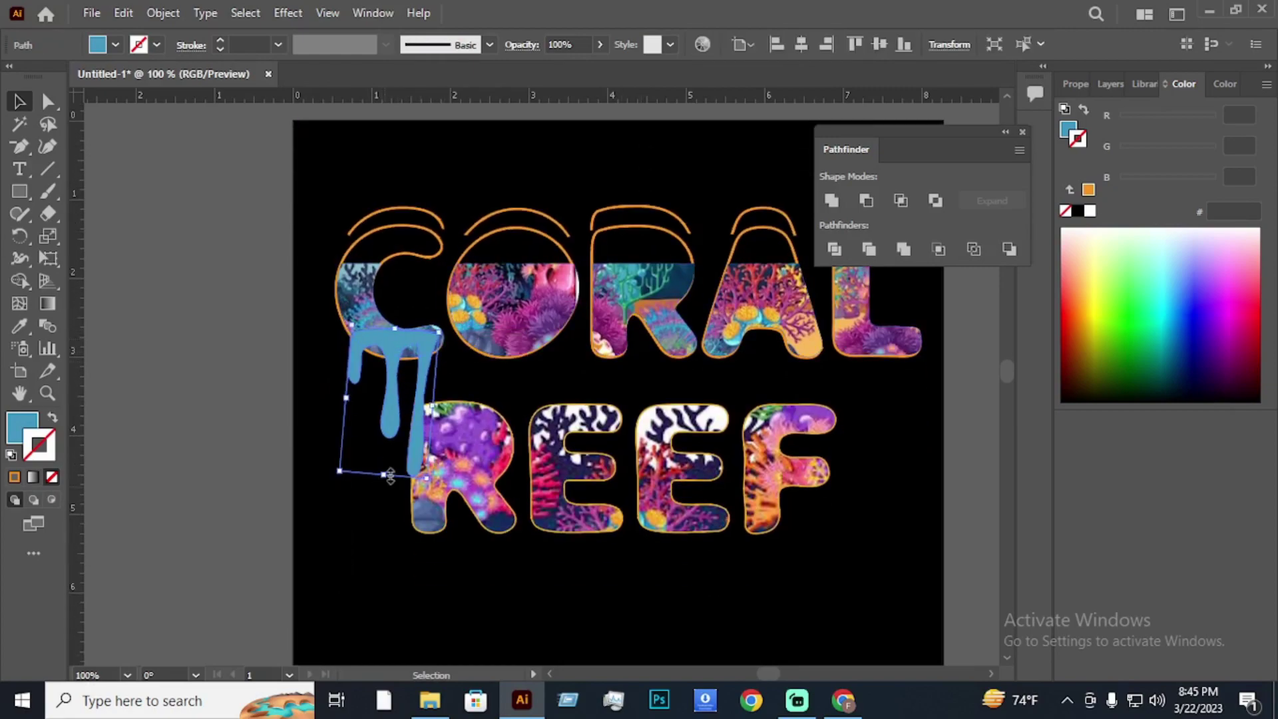
left_click_drag(384, 474, 385, 460)
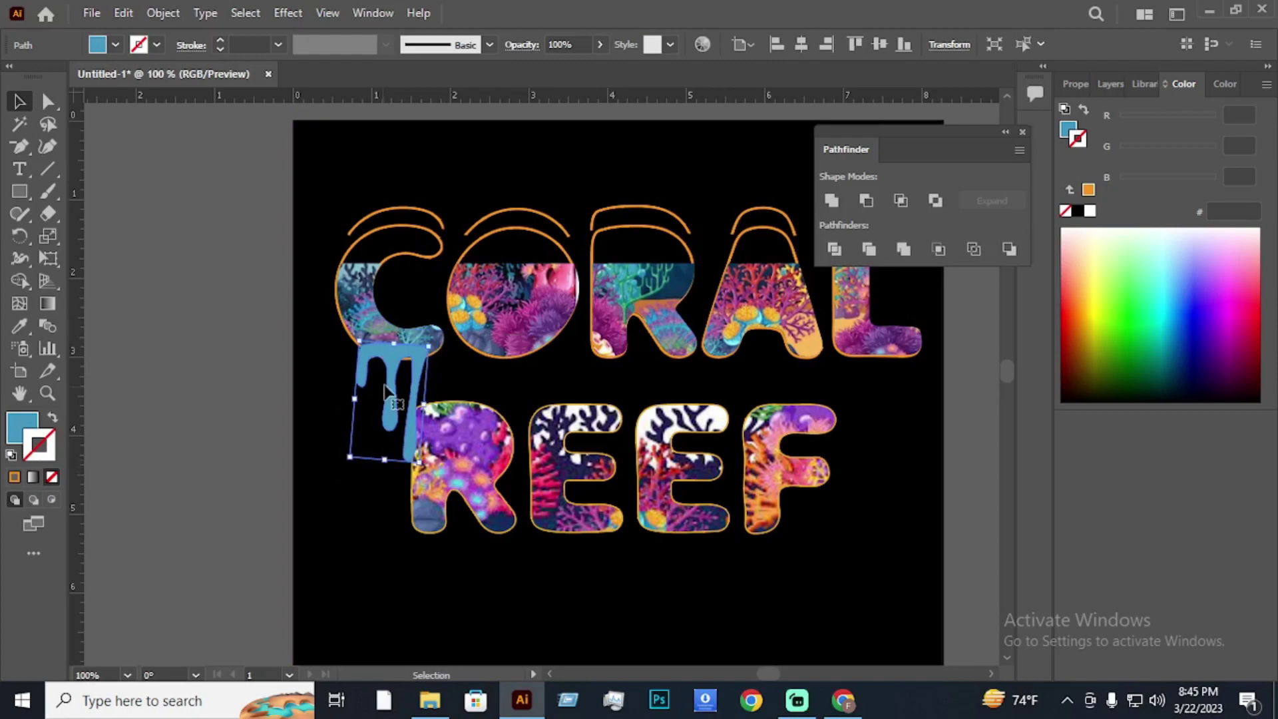
left_click_drag(392, 391, 392, 366)
key("ctrl+shift+a")
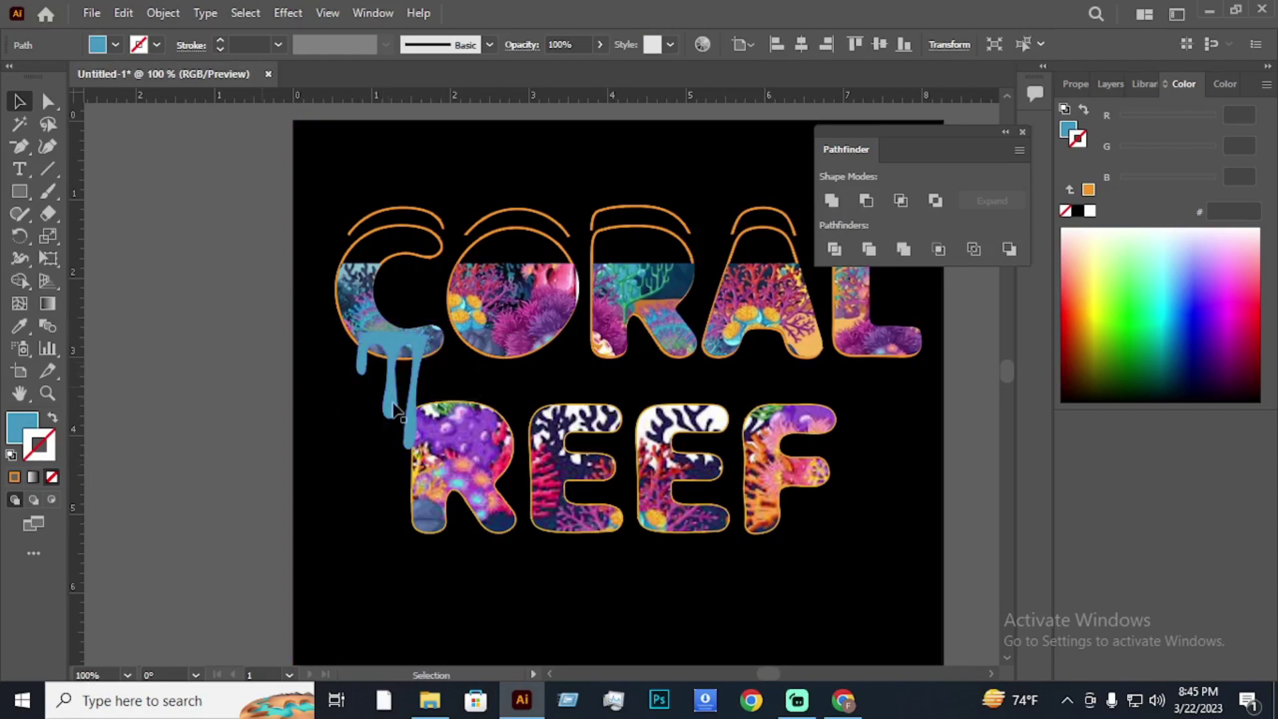
Shift the blue drip slightly to the right and check its placement against the artwork.
left_click(426, 343)
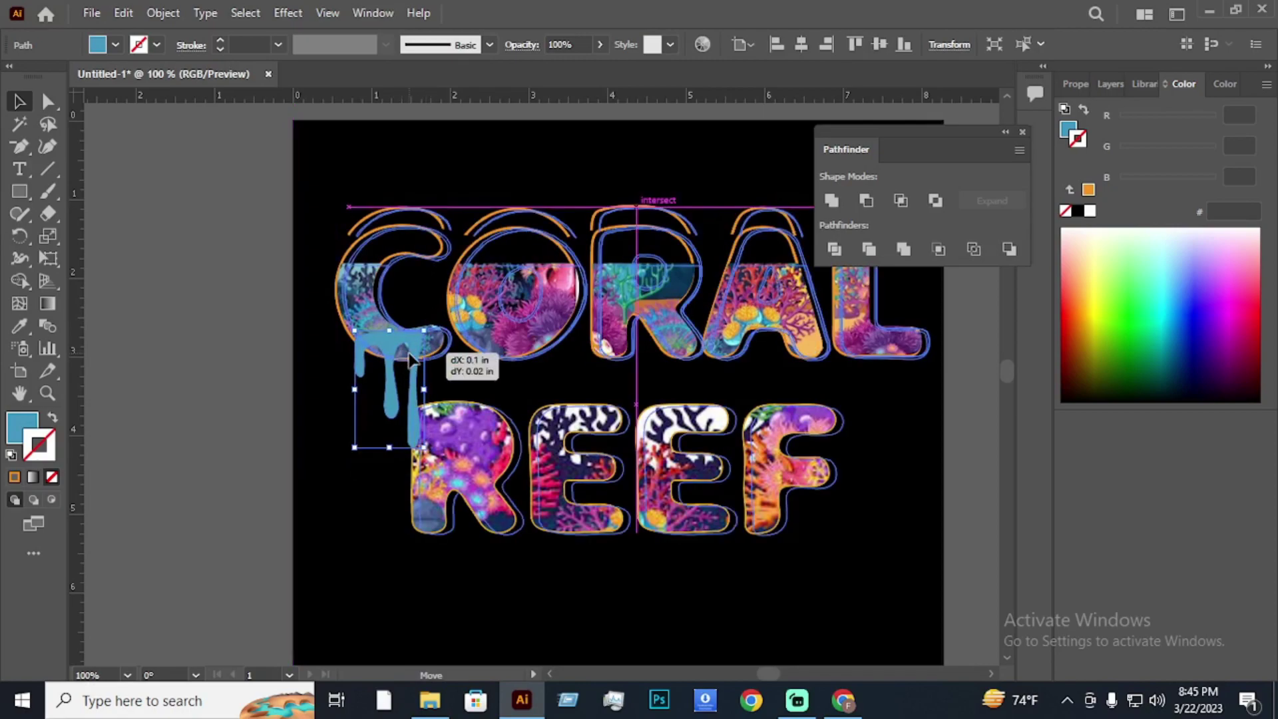
key("ctrl+a")
key("ctrl+shift+a")
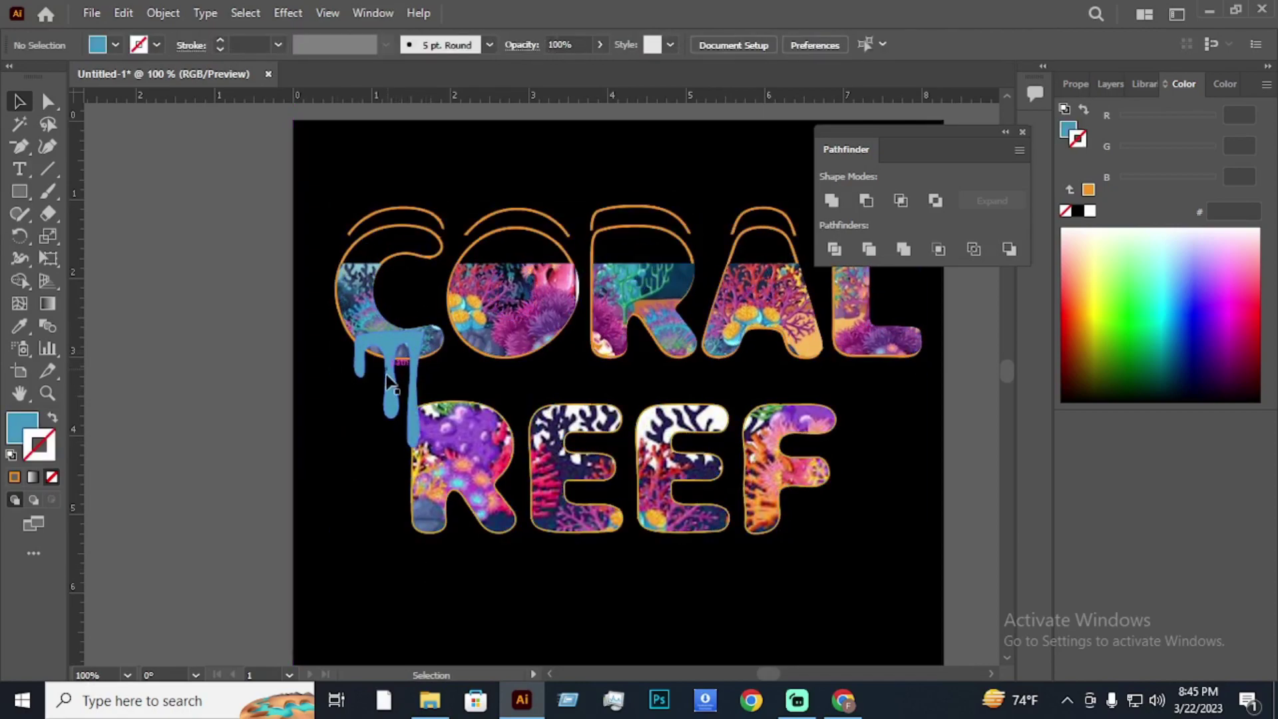
mouse_move(389, 389)
left_mouse_down()
mouse_move(410, 389)
mouse_move(419, 360)
mouse_move(544, 328)
mouse_move(799, 365)
mouse_move(807, 381)
mouse_move(806, 370)
mouse_move(523, 389)
left_mouse_up()
key("ctrl+a")
key("ctrl+shift+a")
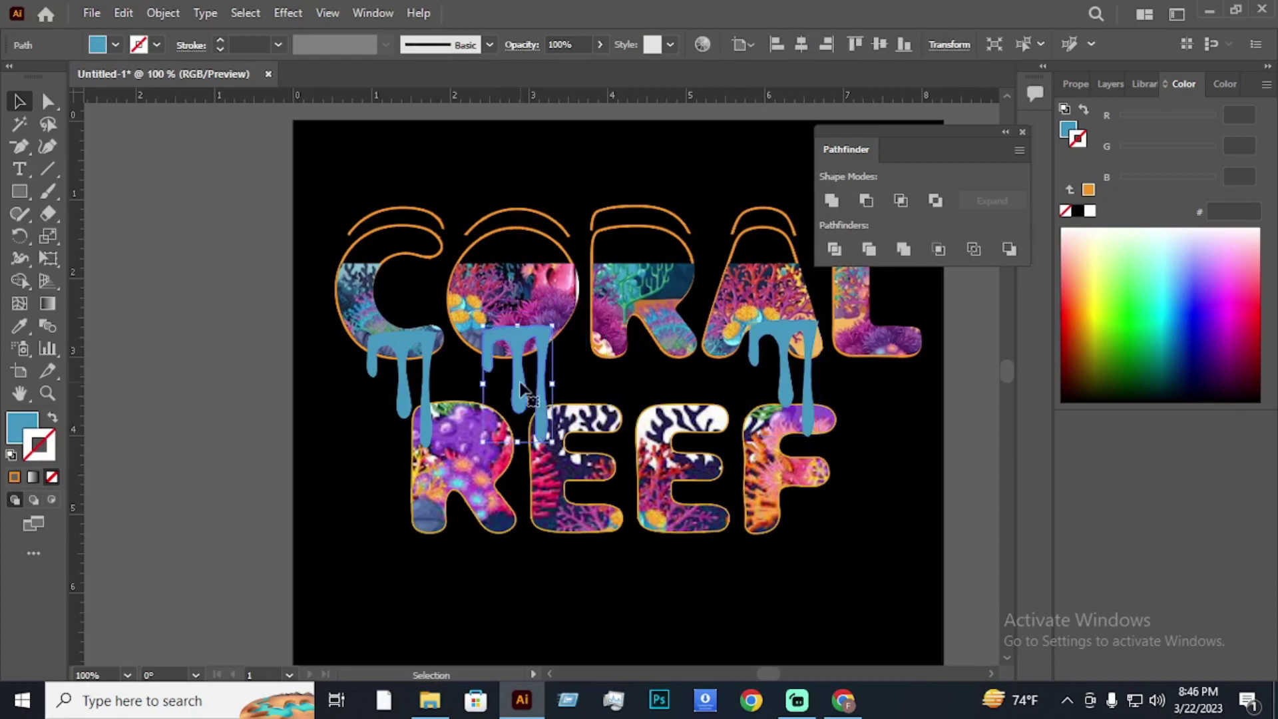
Split the drip under the A with the Eraser and shift the drip slightly right.
left_click(904, 609)
left_click(792, 347)
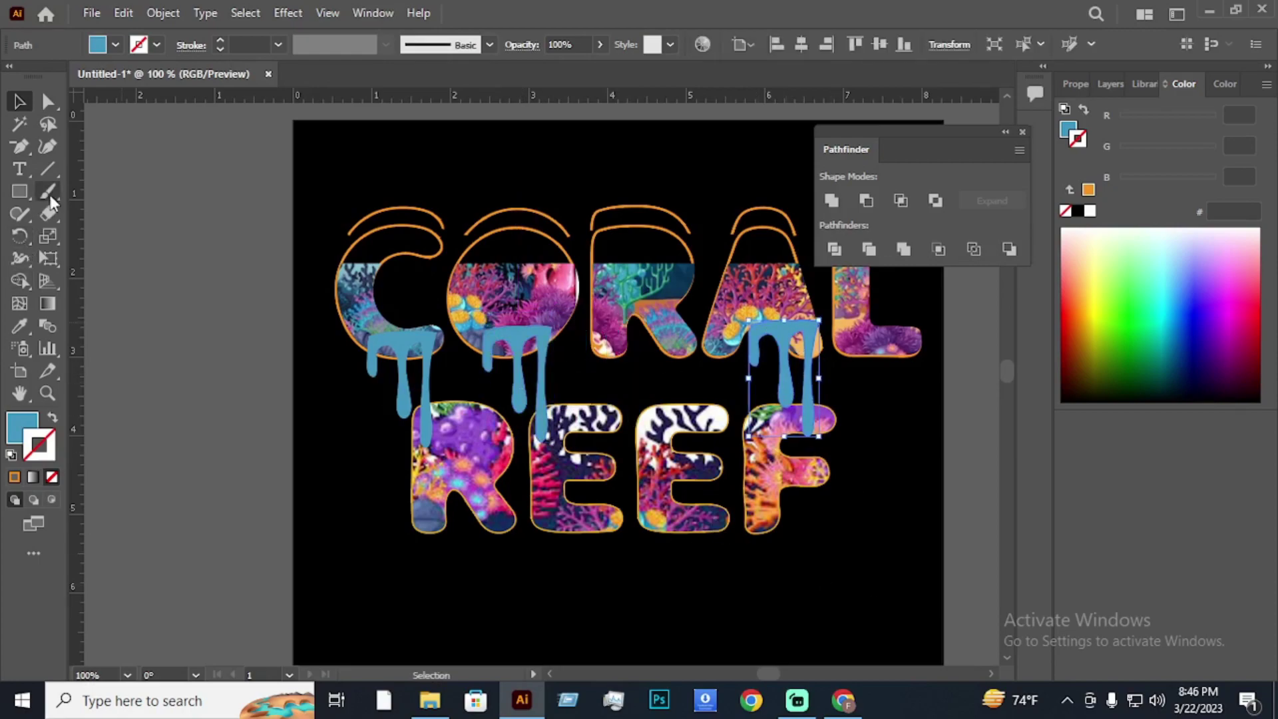
left_click_drag(48, 213, 113, 236)
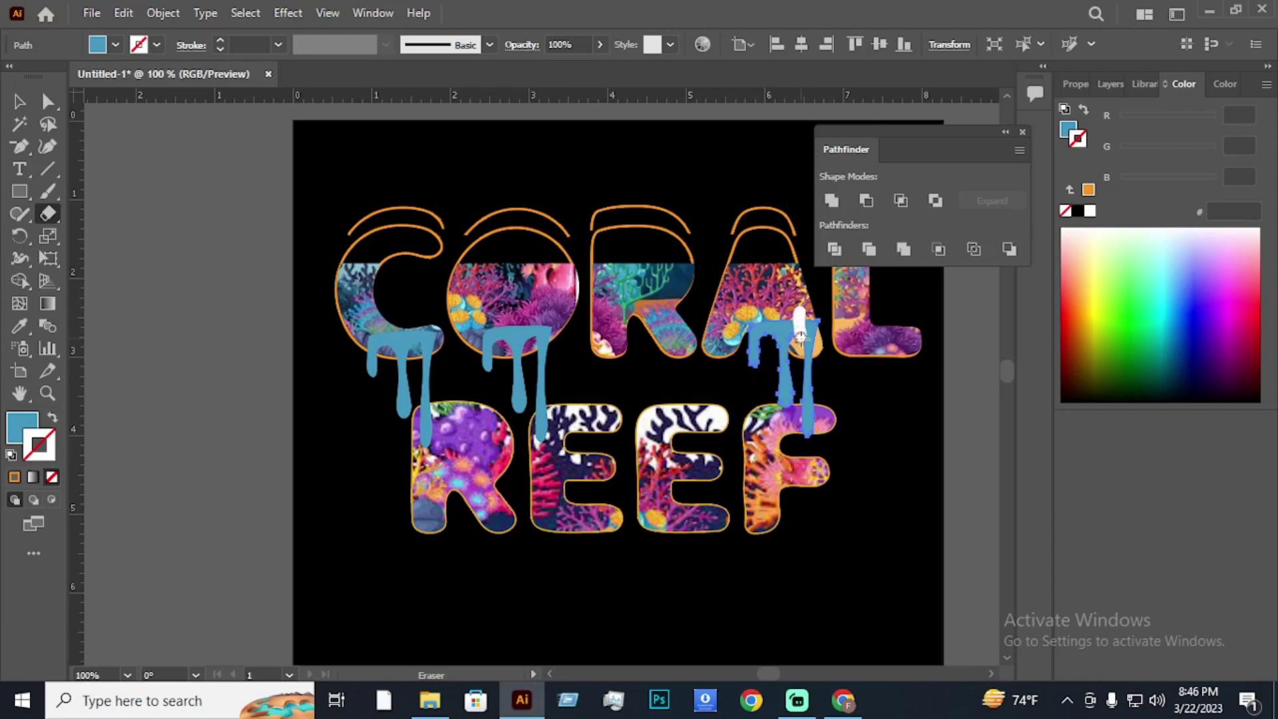
left_click_drag(801, 336, 918, 519)
left_click(19, 103)
left_click(902, 468)
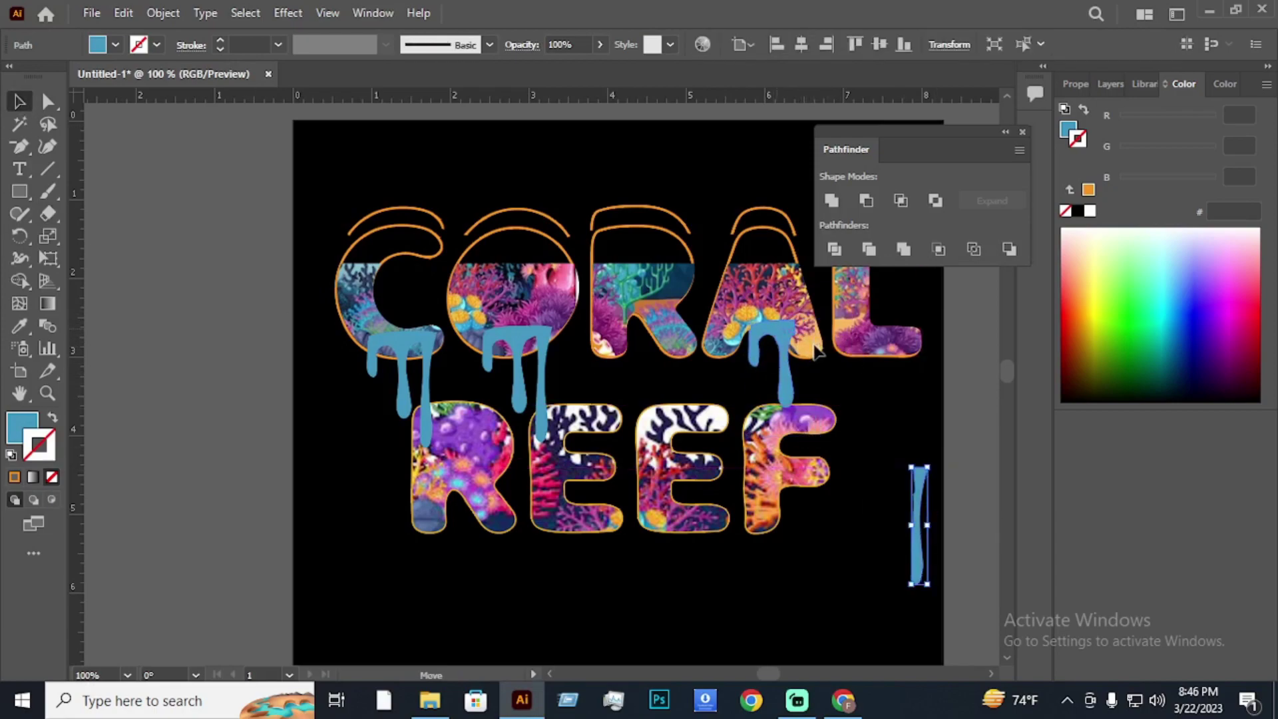
left_click_drag(754, 363, 791, 377)
left_click(886, 397)
Add drip copies beneath the R and the L.
scroll(876, 401, "up", 1)
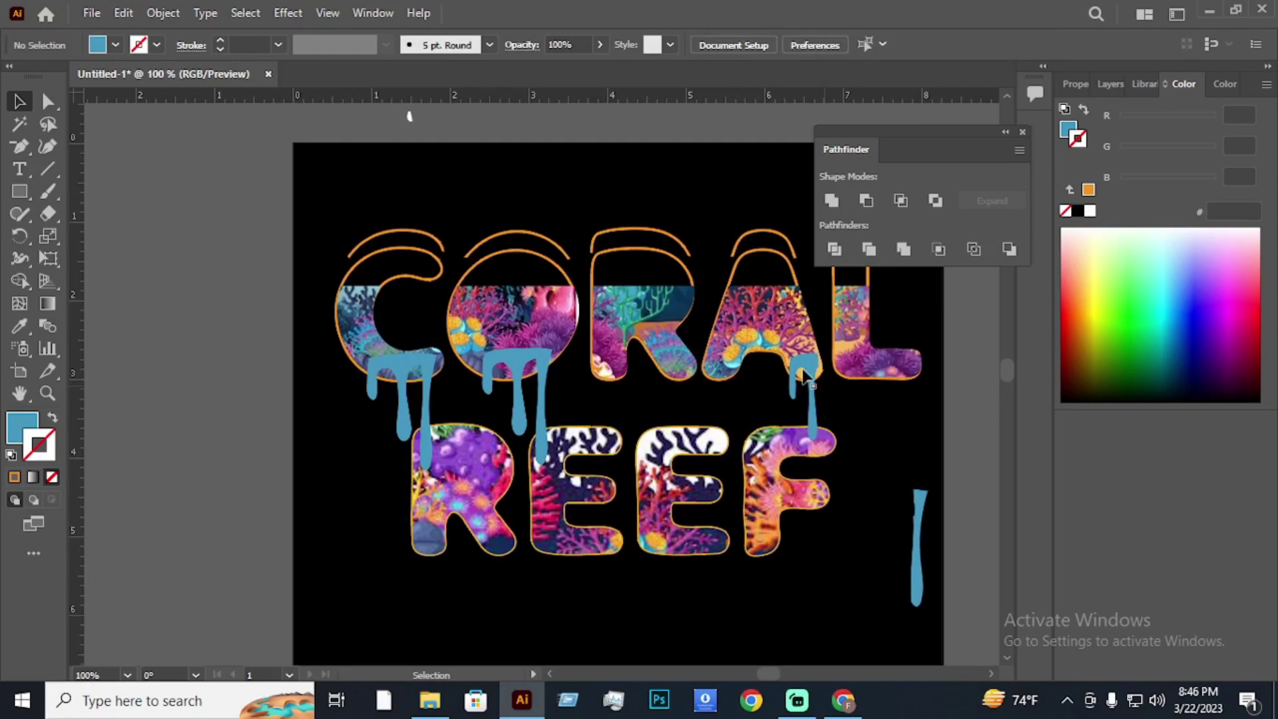
left_click_drag(679, 371, 681, 368)
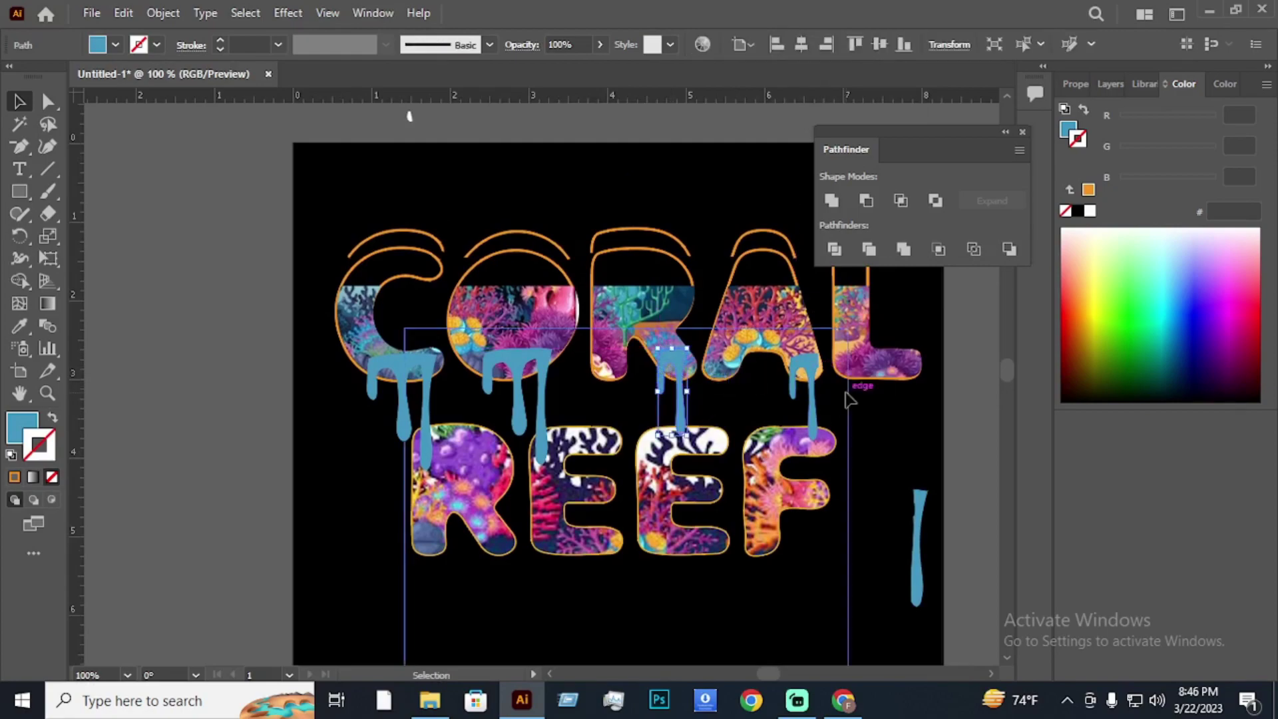
left_click(877, 403)
scroll(400, 385, "down", 2)
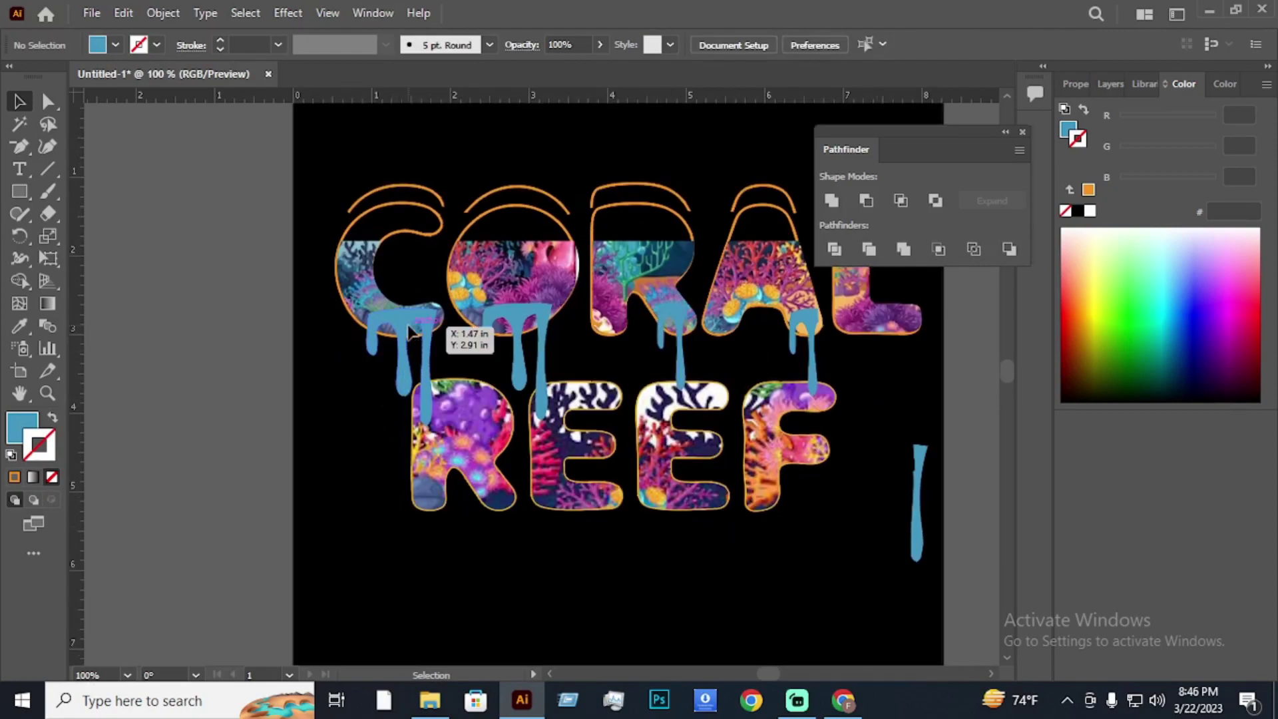
left_click_drag(411, 331, 890, 344)
left_click(826, 553)
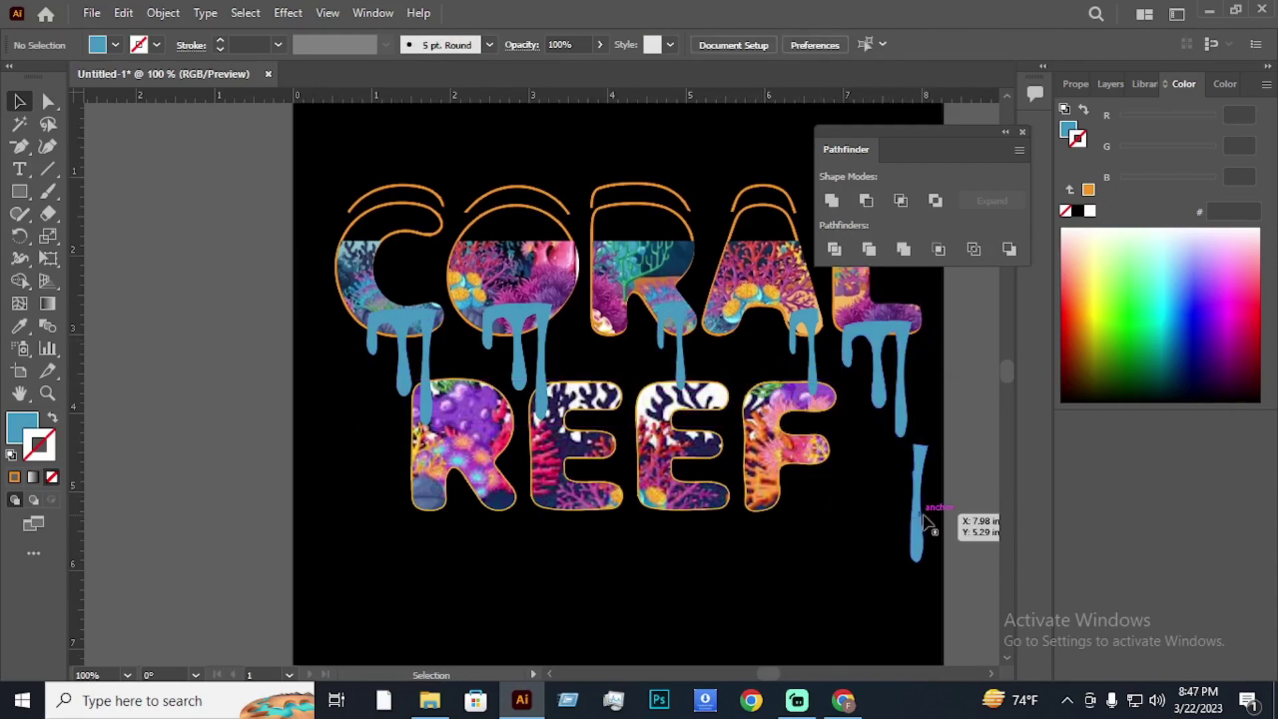
Delete the stray drip strand on the right.
left_click(919, 510)
key("Delete")
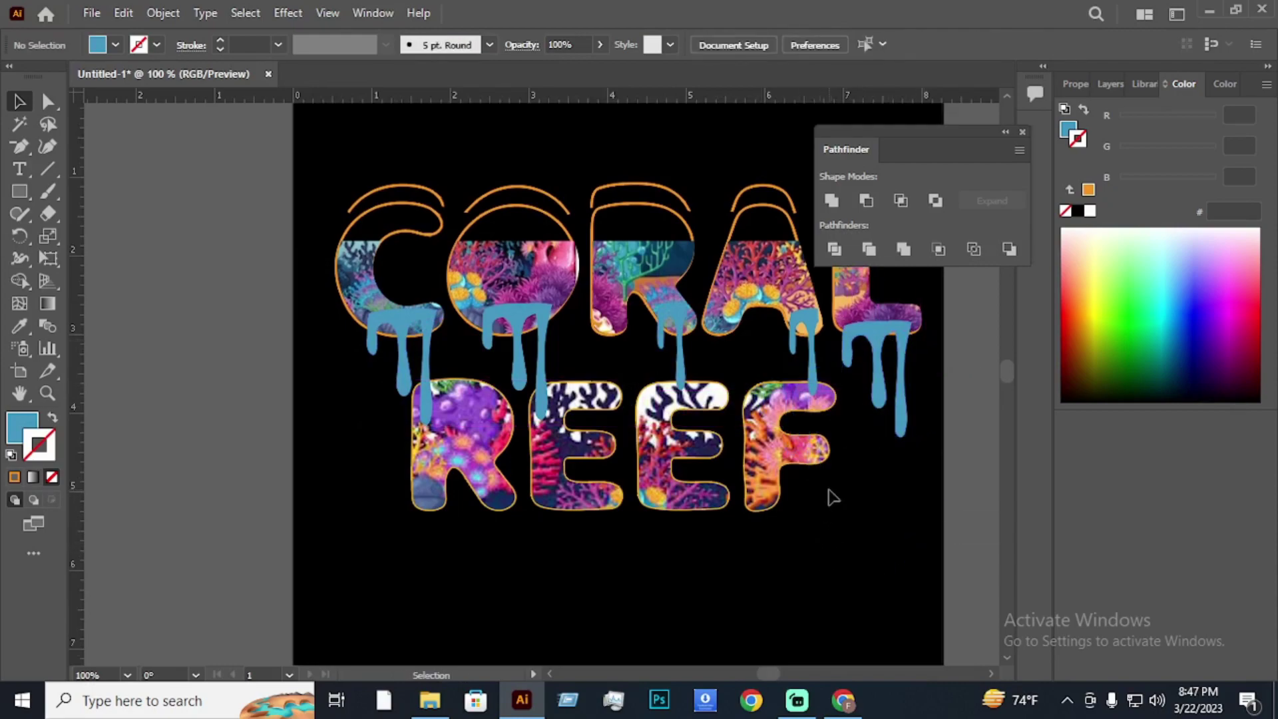
scroll(834, 498, "down", 1)
left_click(526, 697)
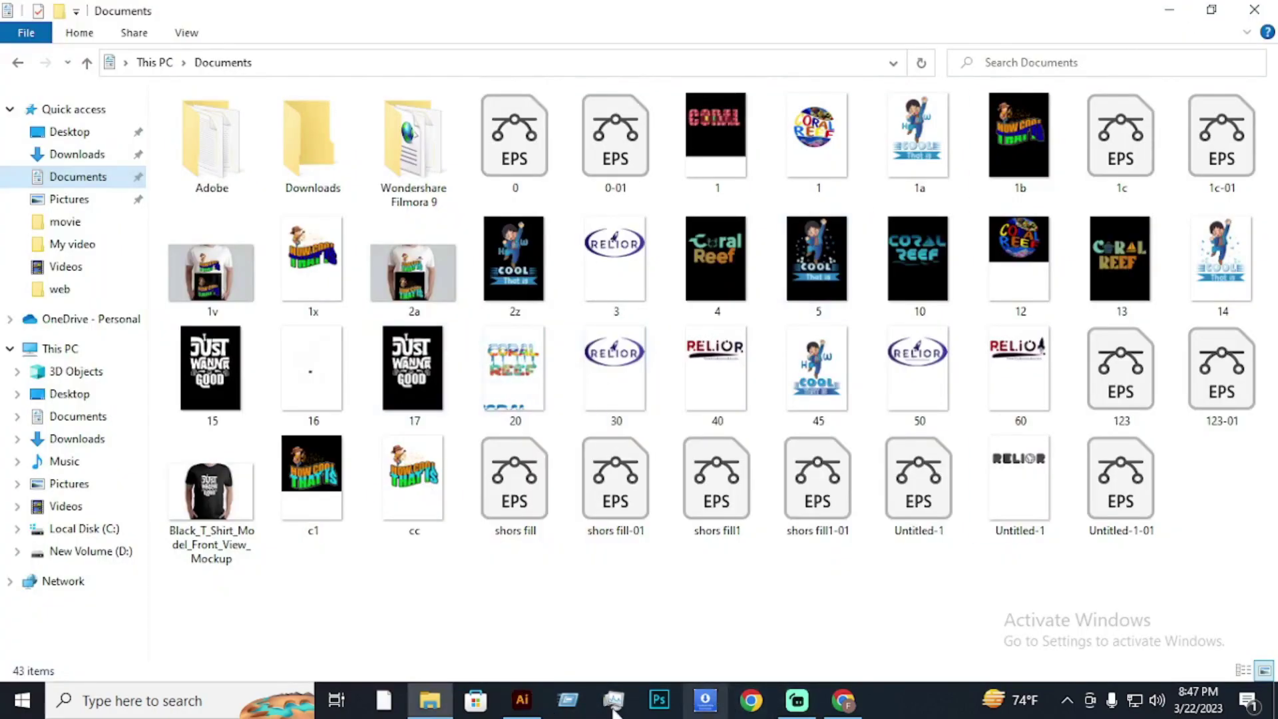
left_click(522, 699)
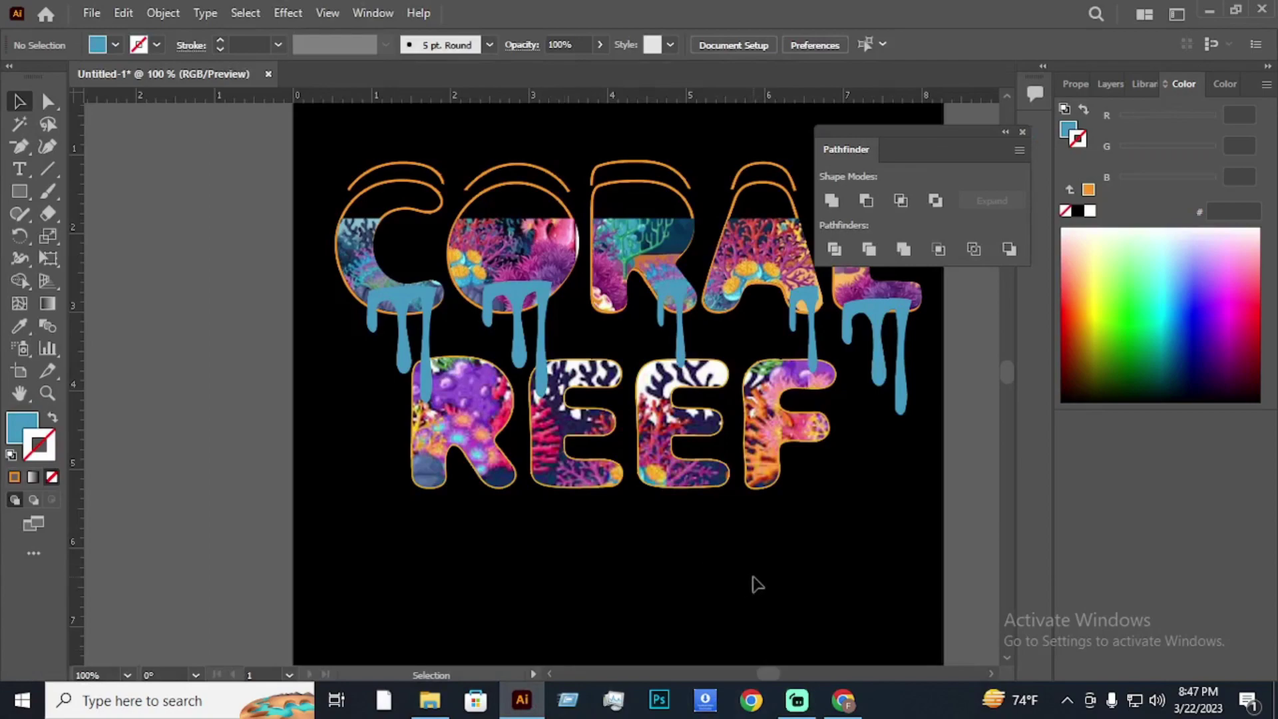
Recolour the drip under the A orange by sampling the outline colour with the Eyedropper.
left_click(798, 312)
left_click(16, 327)
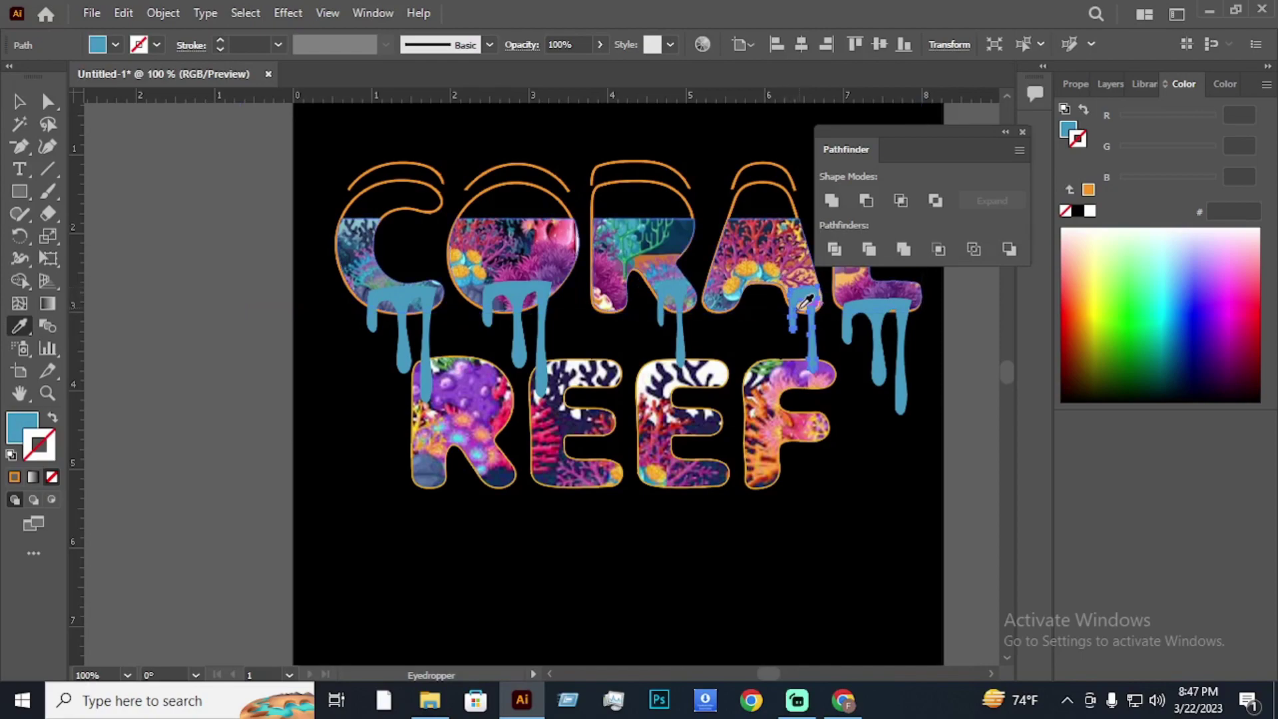
left_click(804, 306)
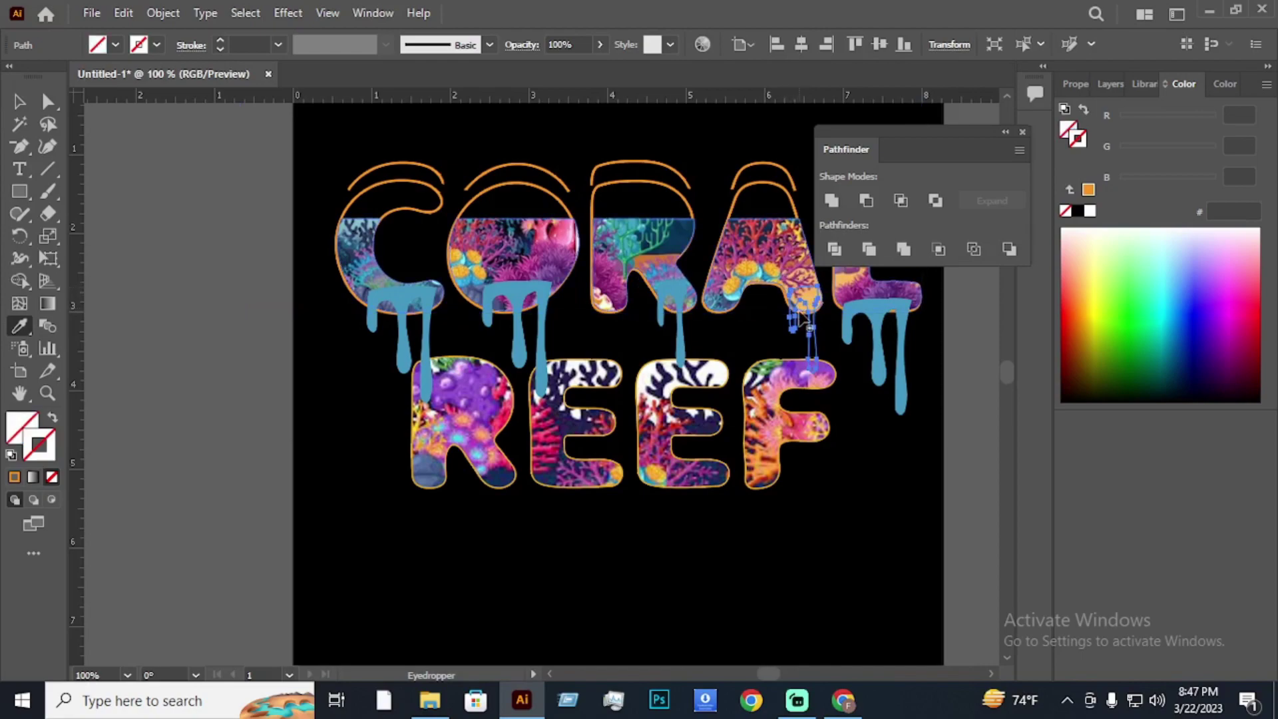
left_click(803, 313)
left_click(773, 461)
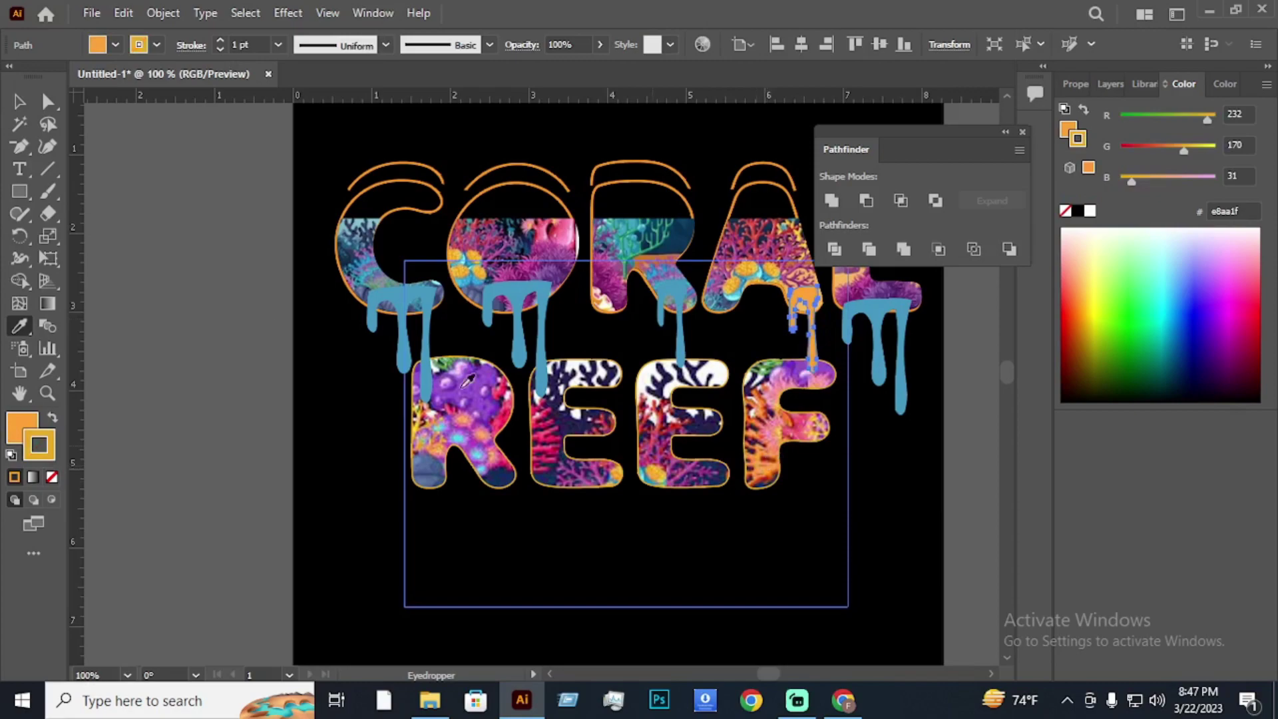
left_click(18, 101)
left_click(131, 231)
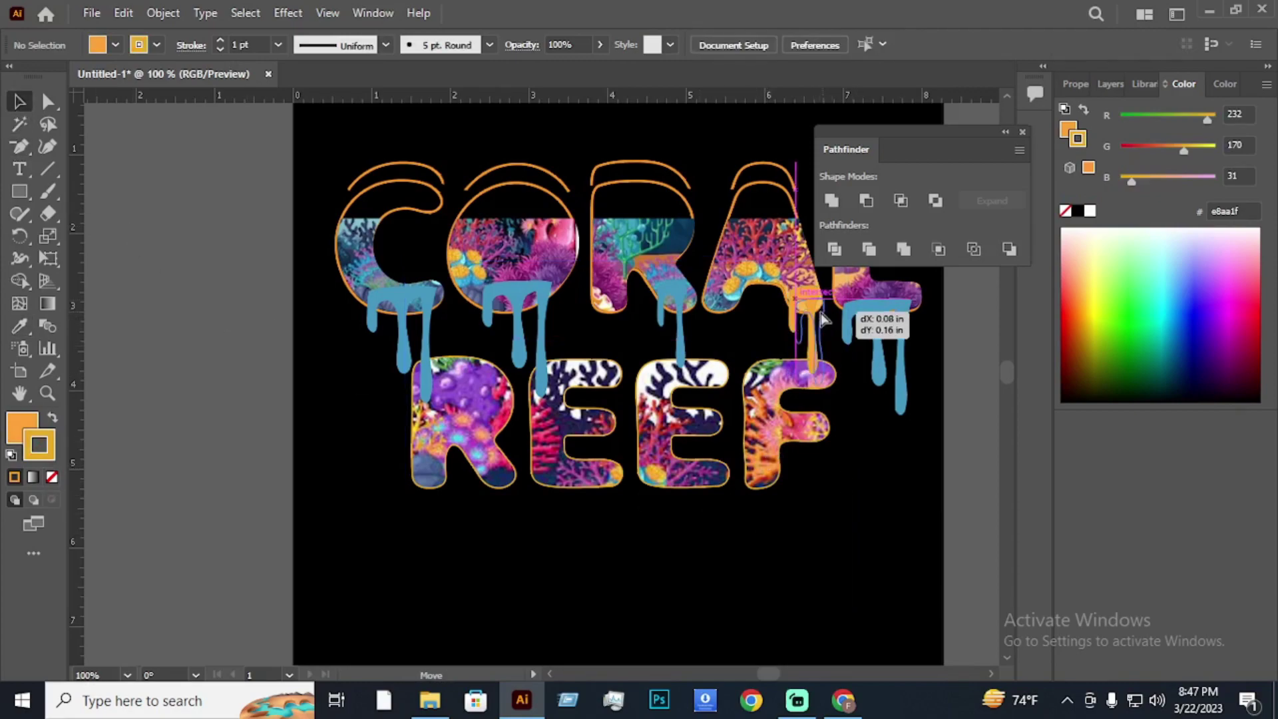
left_click(816, 325)
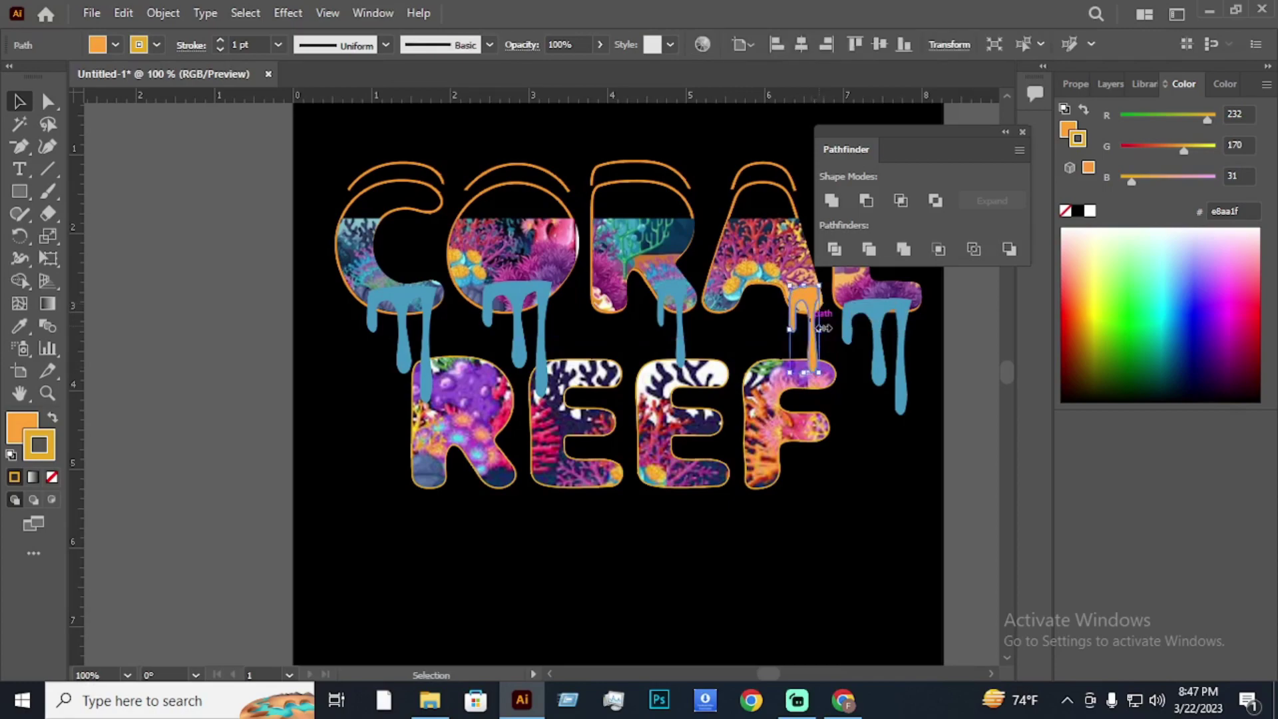
left_click_drag(824, 328, 828, 329)
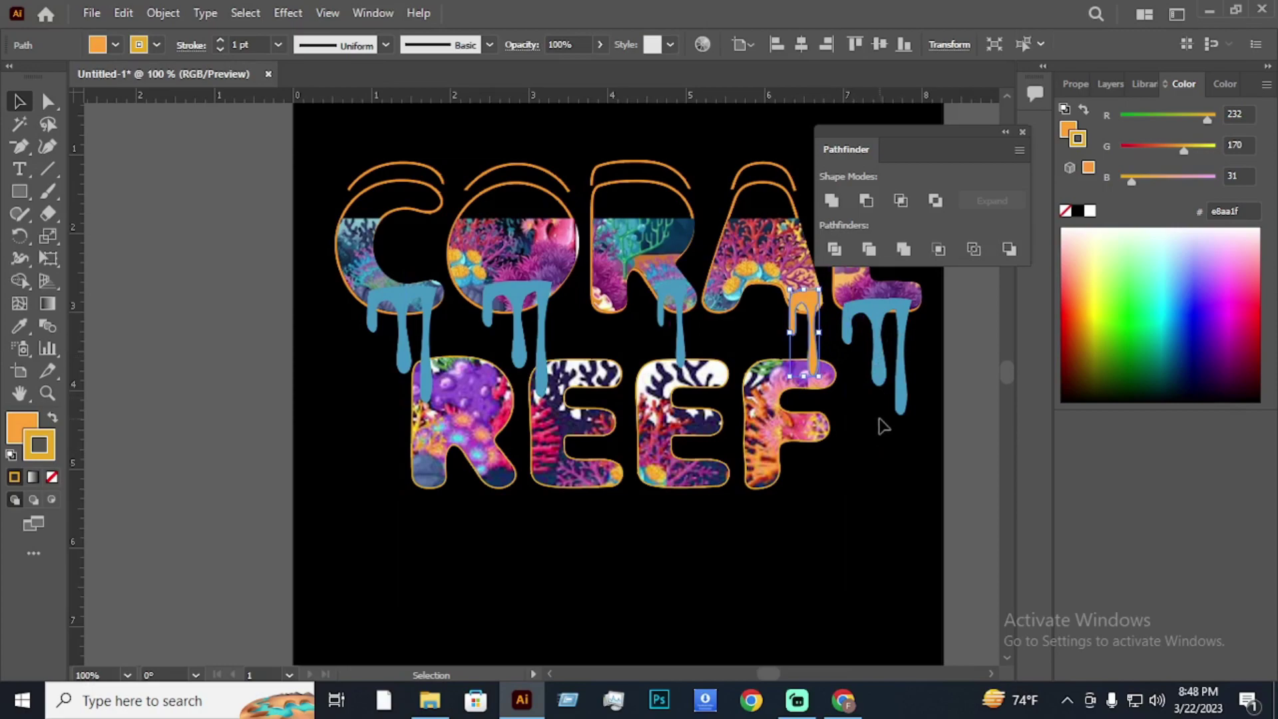
key("ctrl+z")
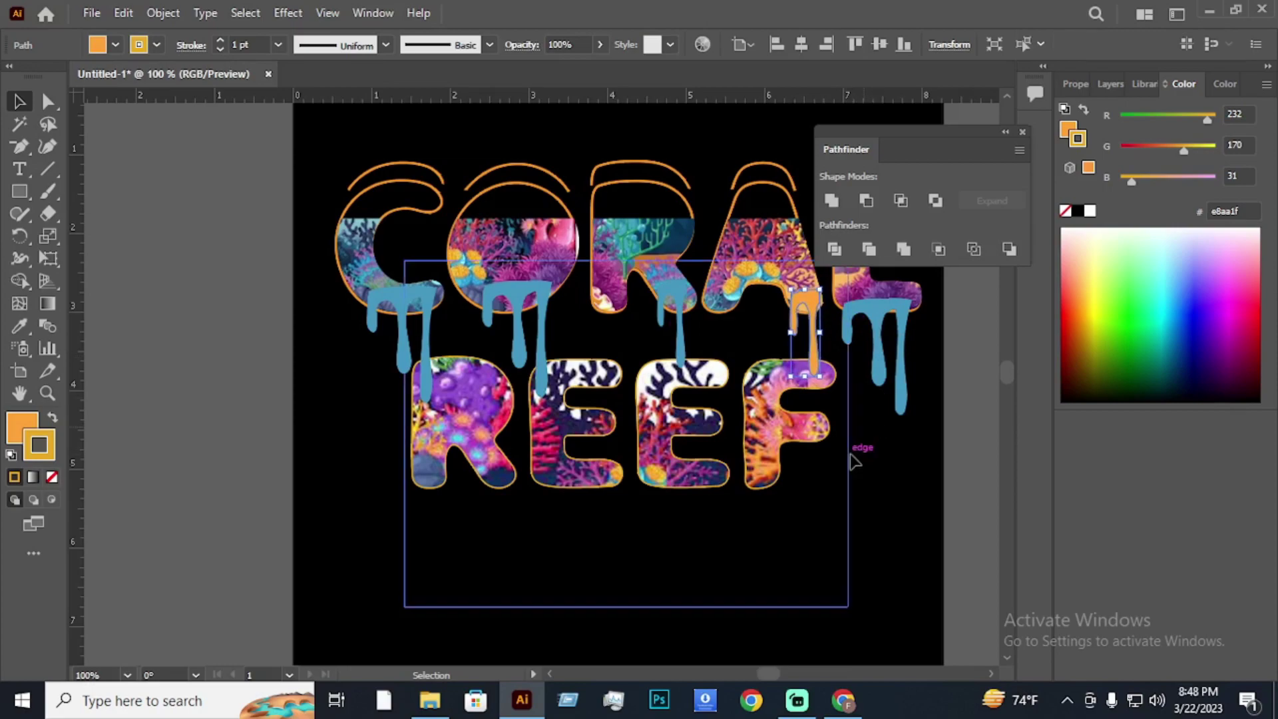
left_click(857, 446)
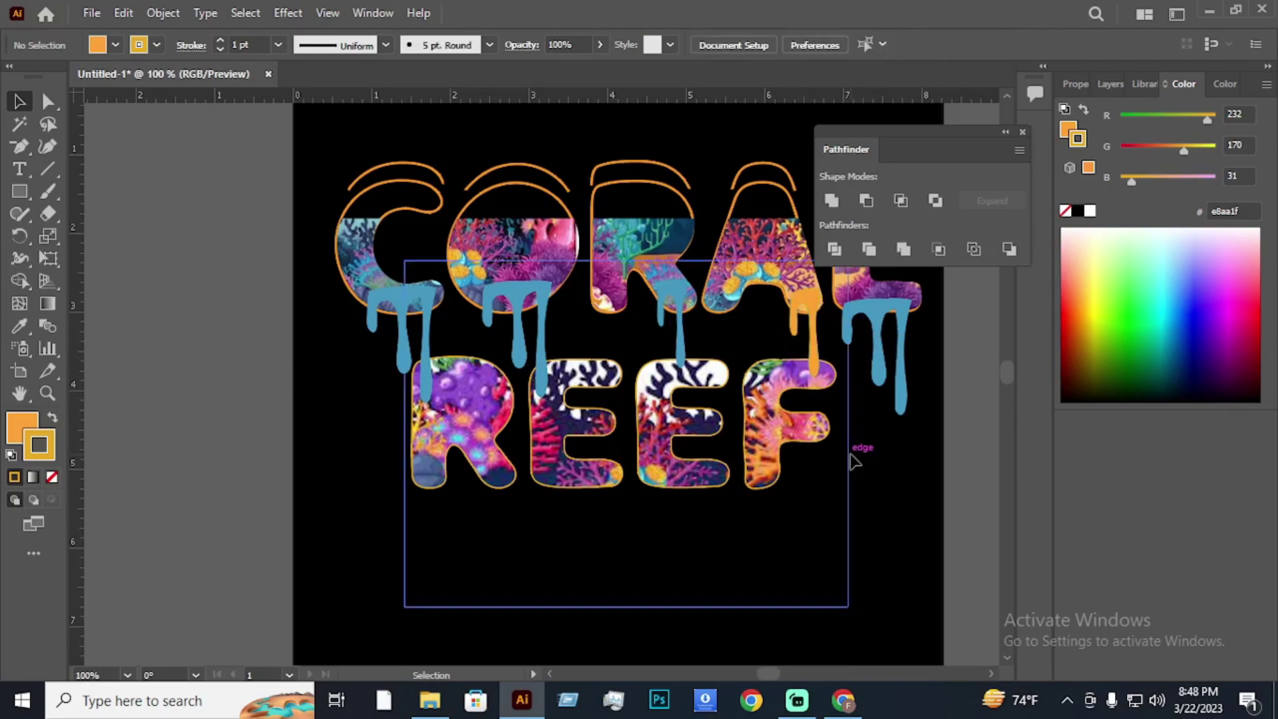
Sample new colours from the R onto its drip and set the stroke to None.
left_click(679, 339)
left_click(20, 326)
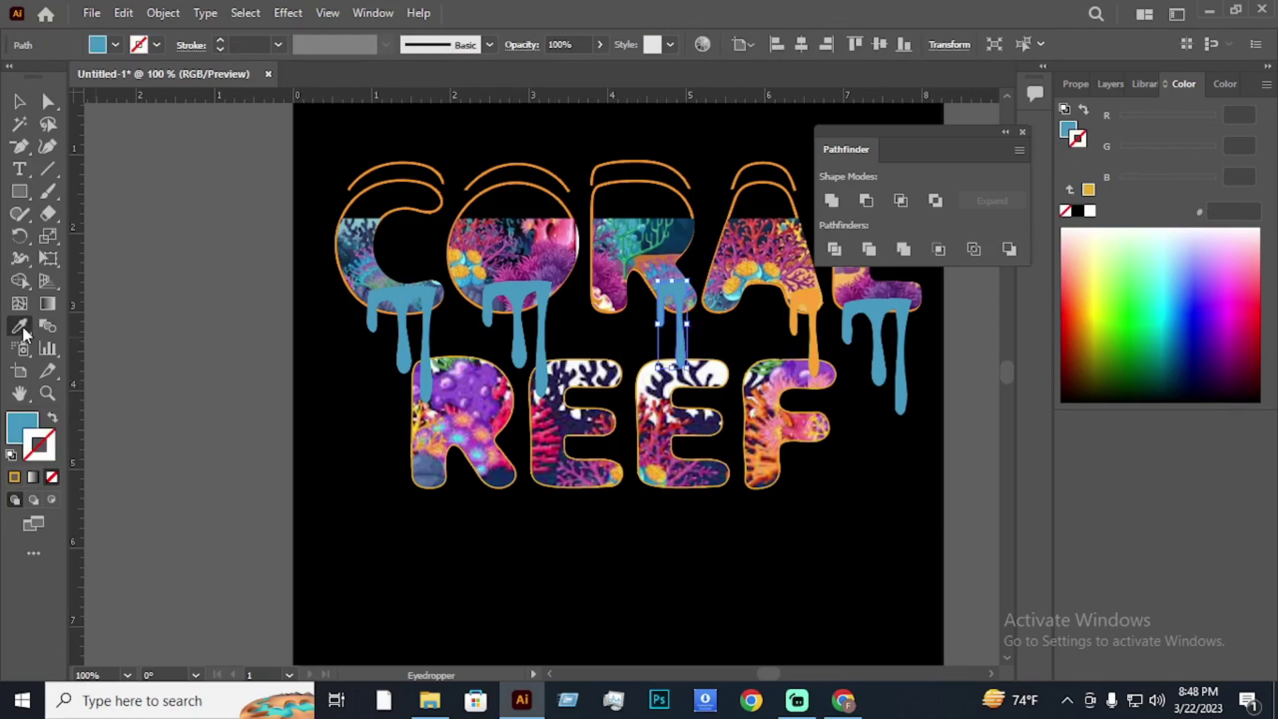
left_click(705, 366)
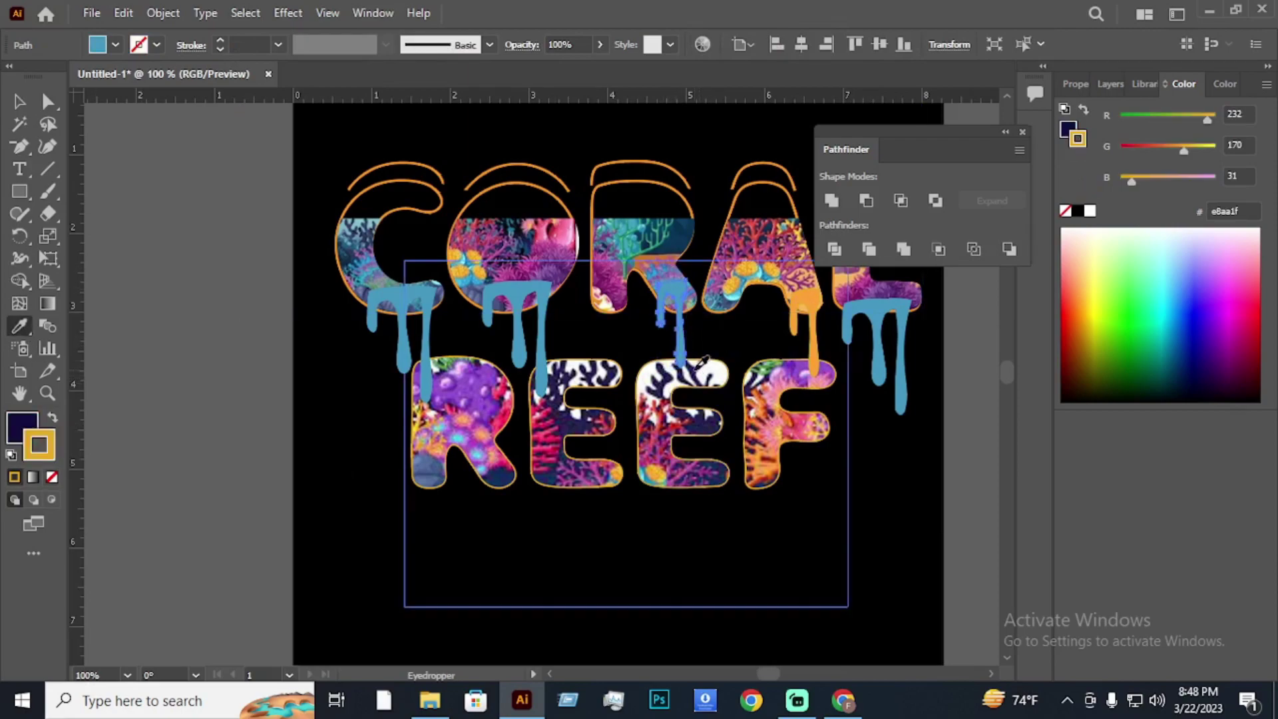
left_click(713, 366)
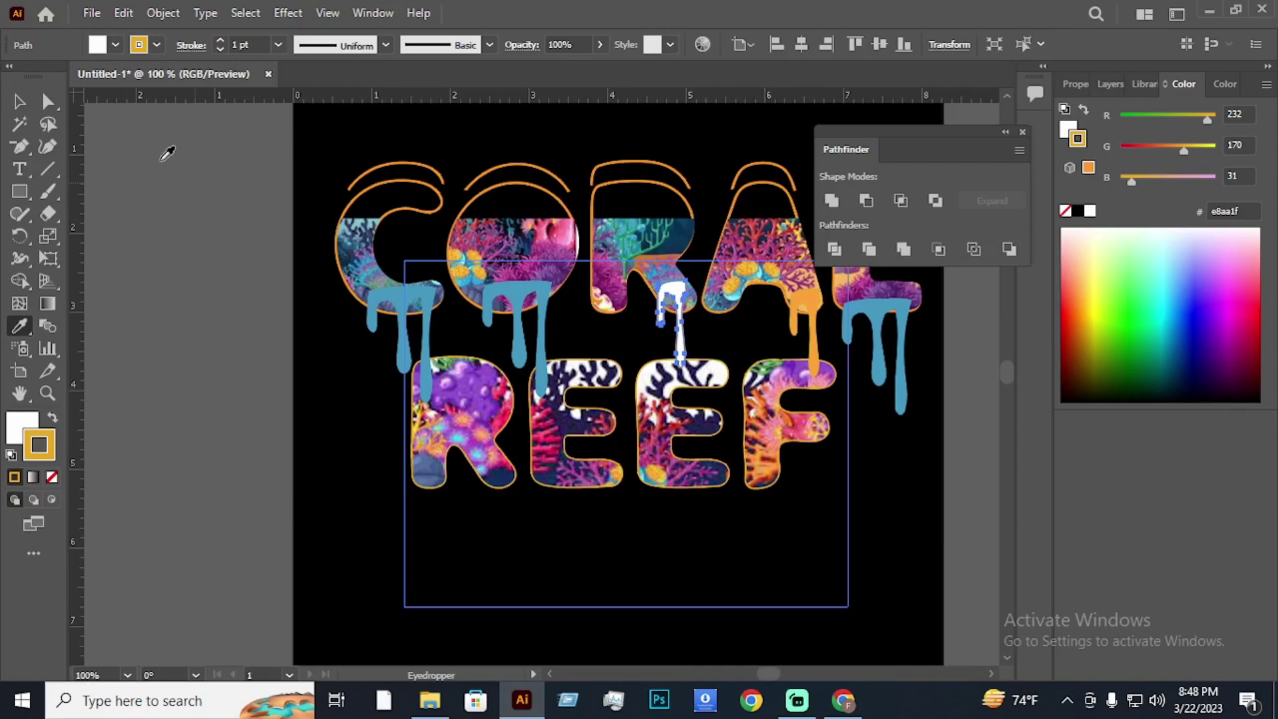
key("v")
left_click(170, 256)
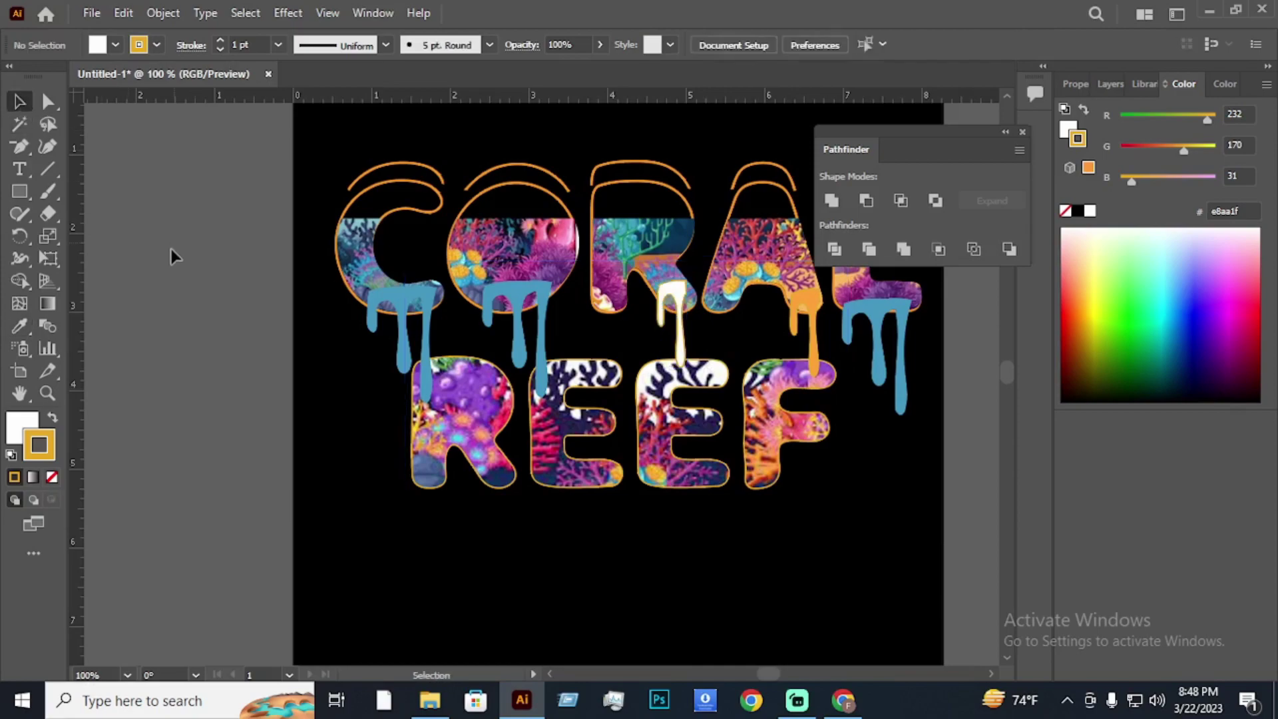
left_click(156, 44)
left_click(15, 82)
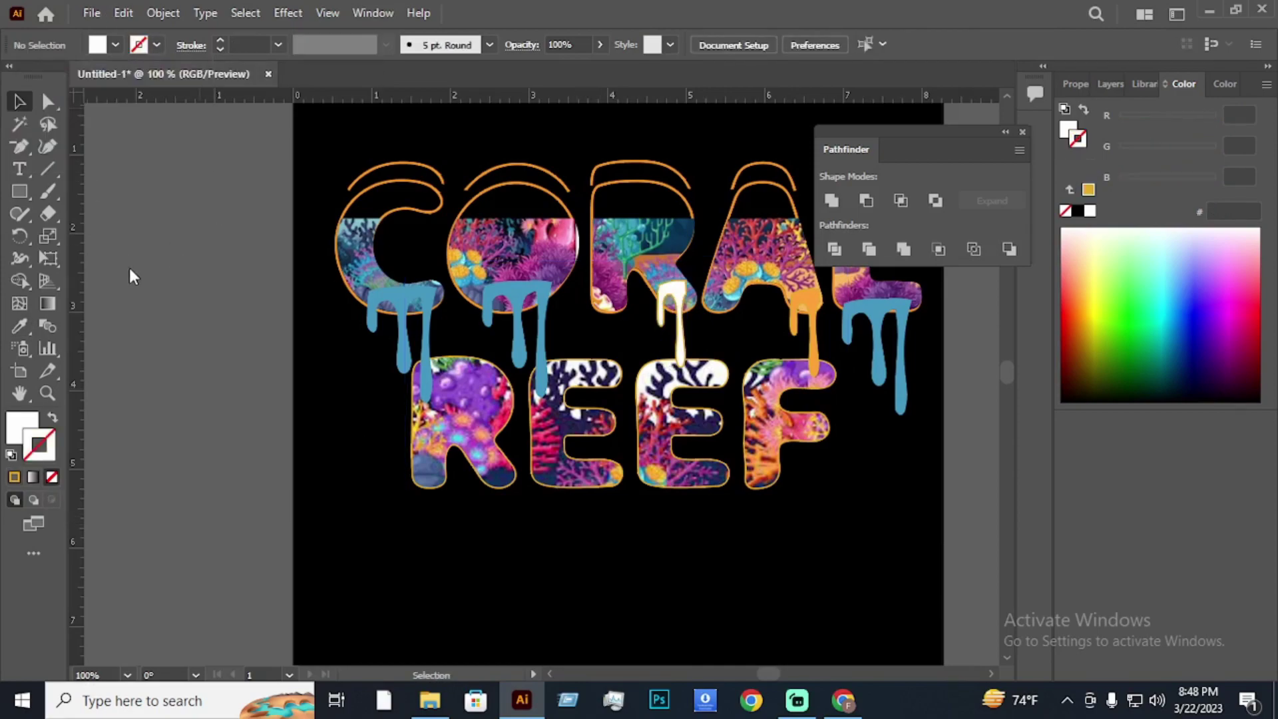
Remove the outline from the R's drip and sample purple from the R onto it.
left_click(685, 349)
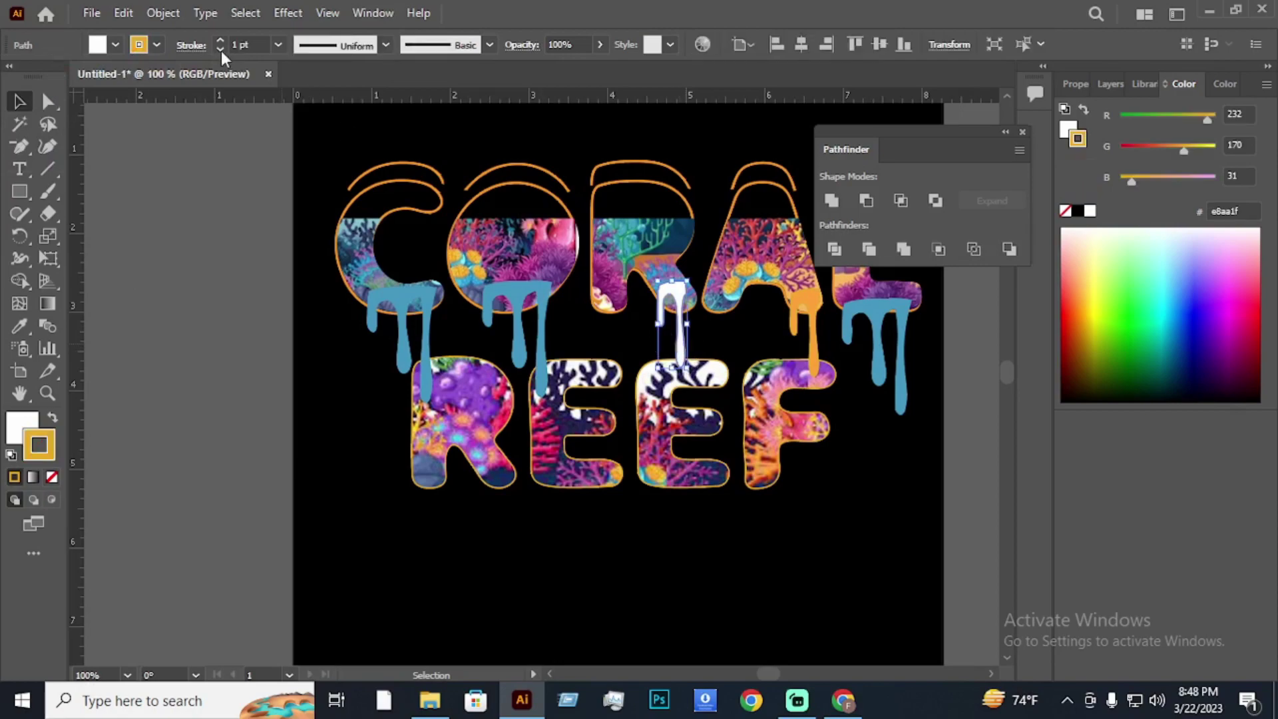
left_click(115, 45)
left_click(155, 45)
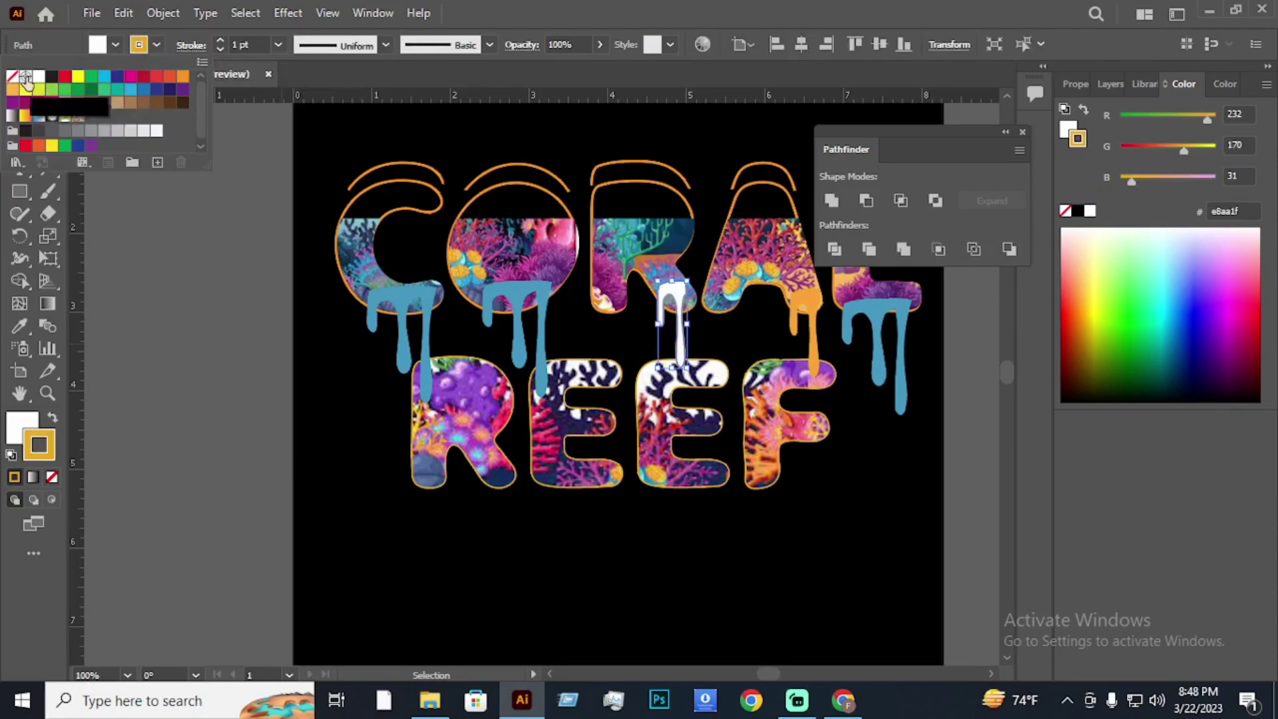
left_click(12, 76)
left_click(110, 203)
left_click(19, 326)
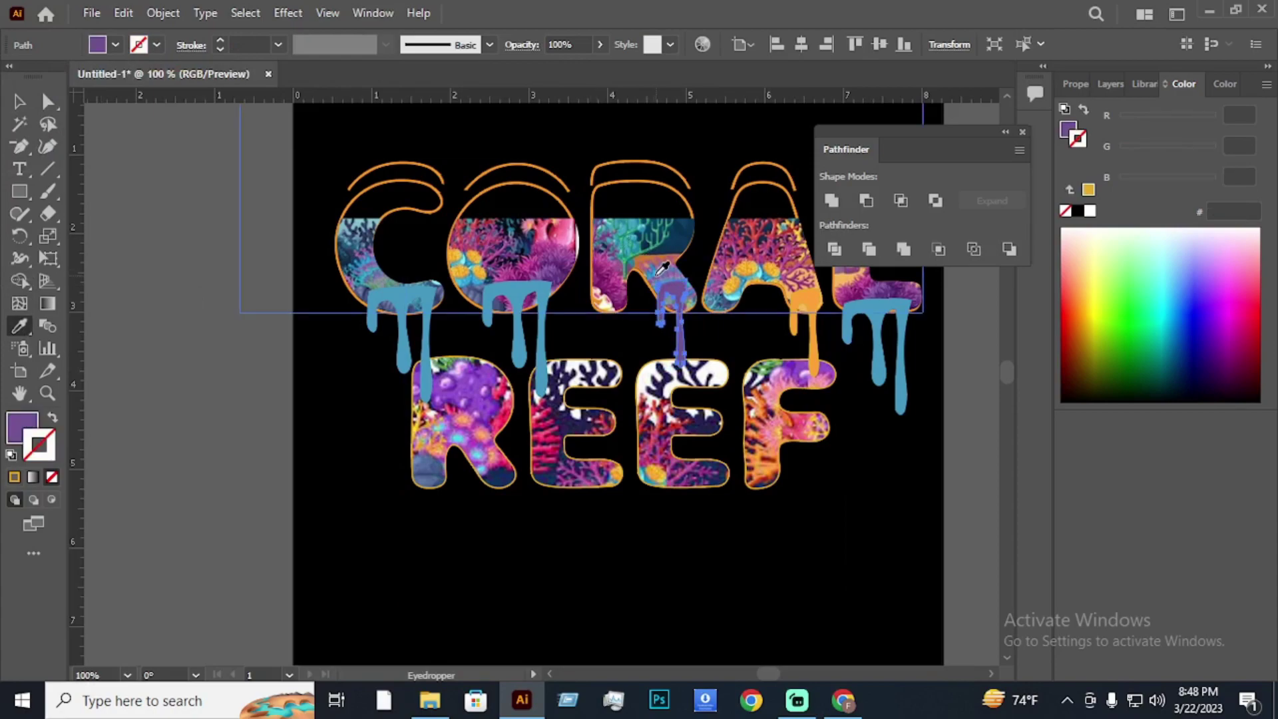
key("v")
left_click(493, 334)
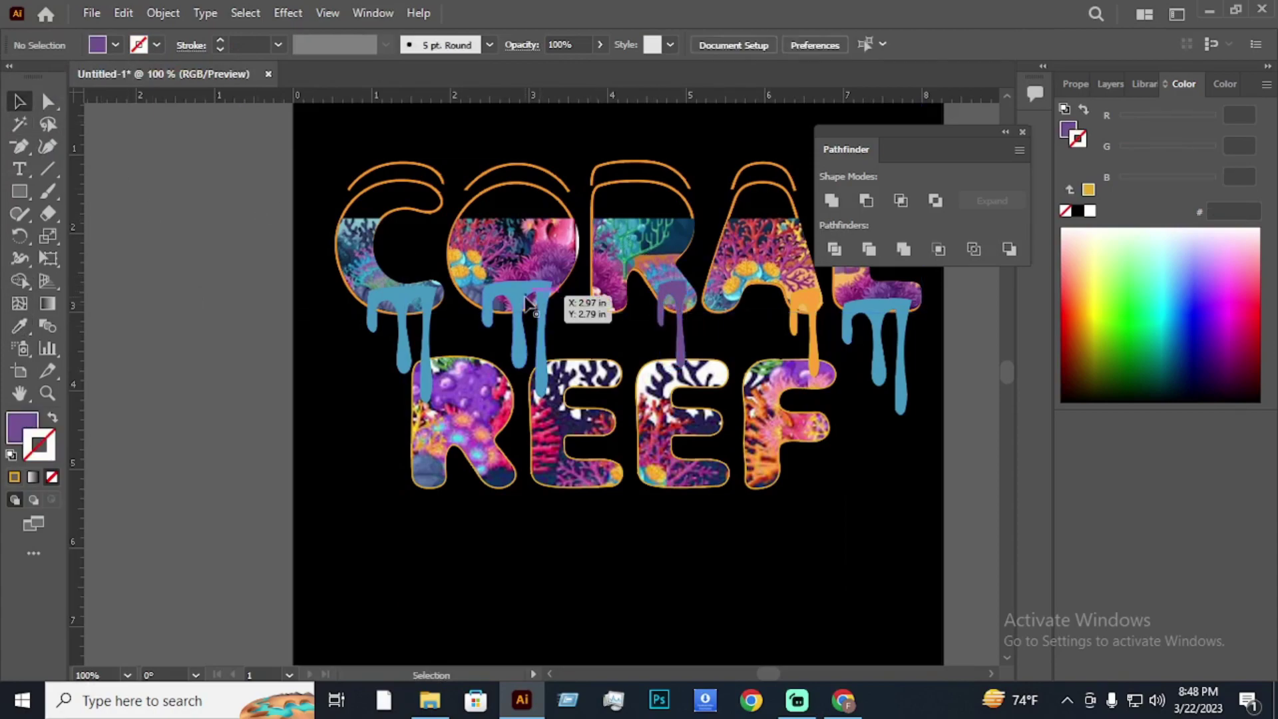
Recolour the drip under the O magenta, sampled from the O.
left_click(526, 303)
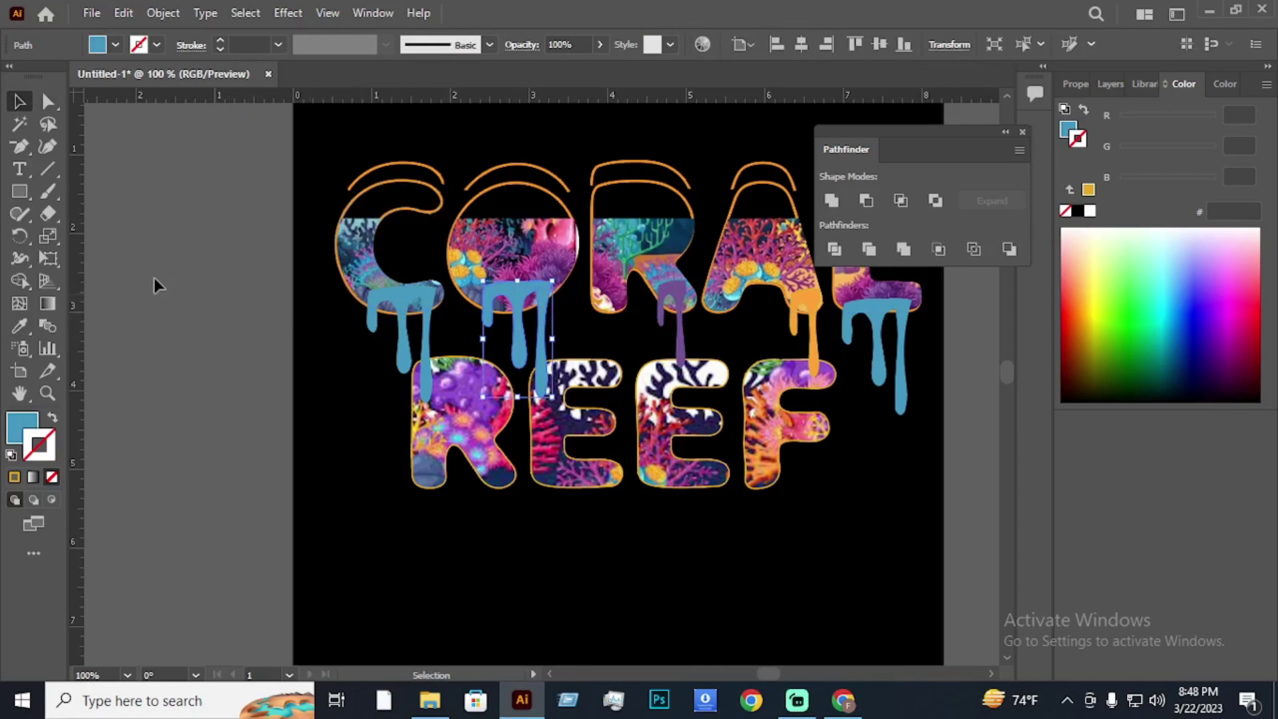
left_click(19, 326)
left_click(518, 266)
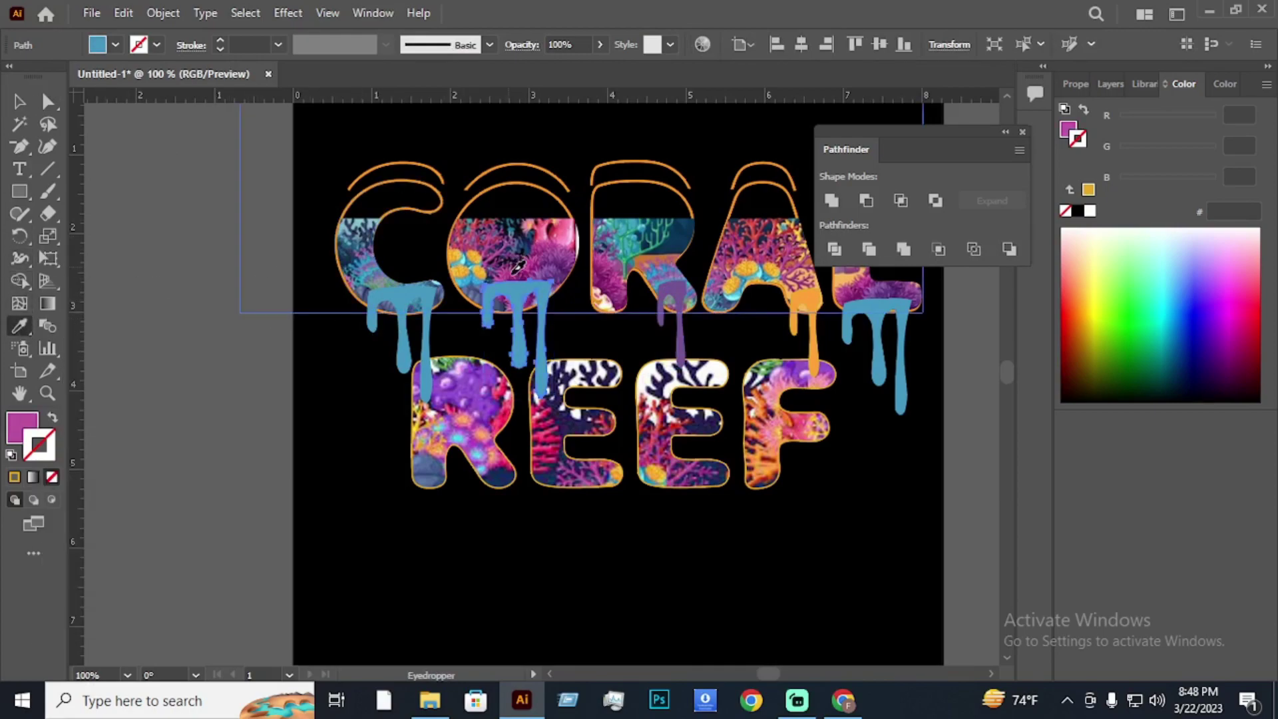
key("v")
left_click(113, 226)
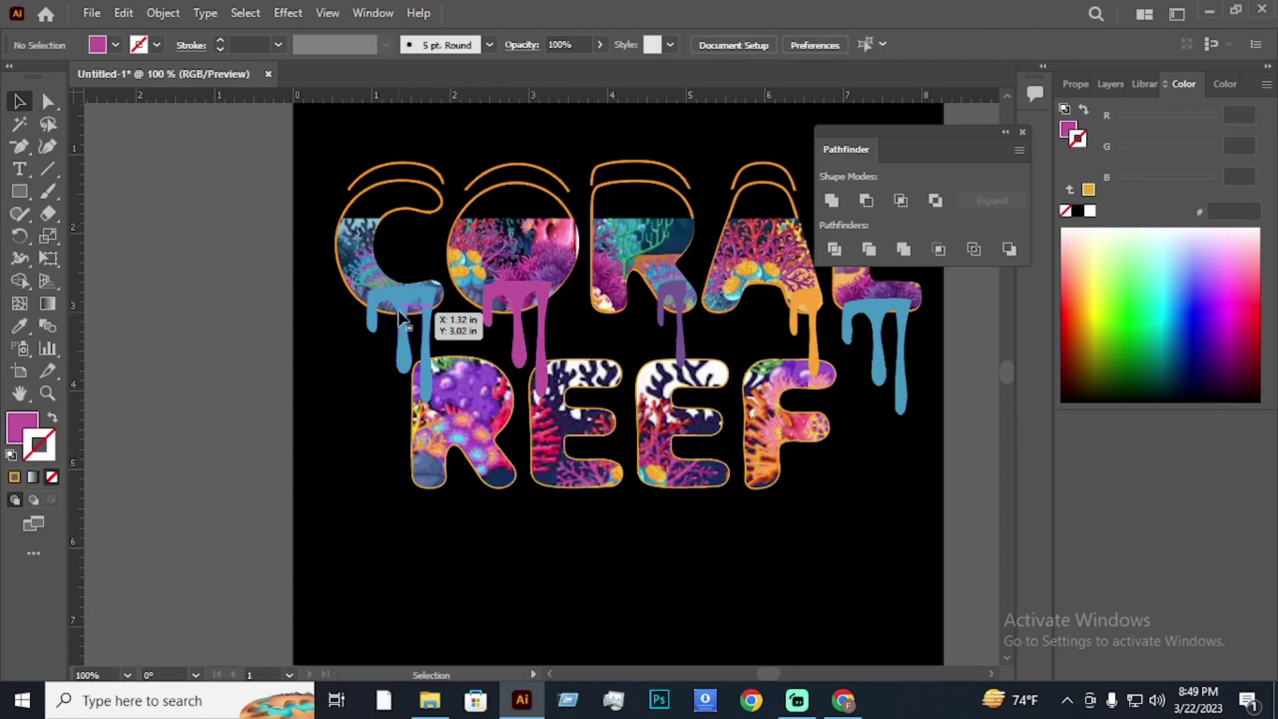
Sample a colour from the C onto the drip beneath it.
left_click(404, 326)
left_click(19, 326)
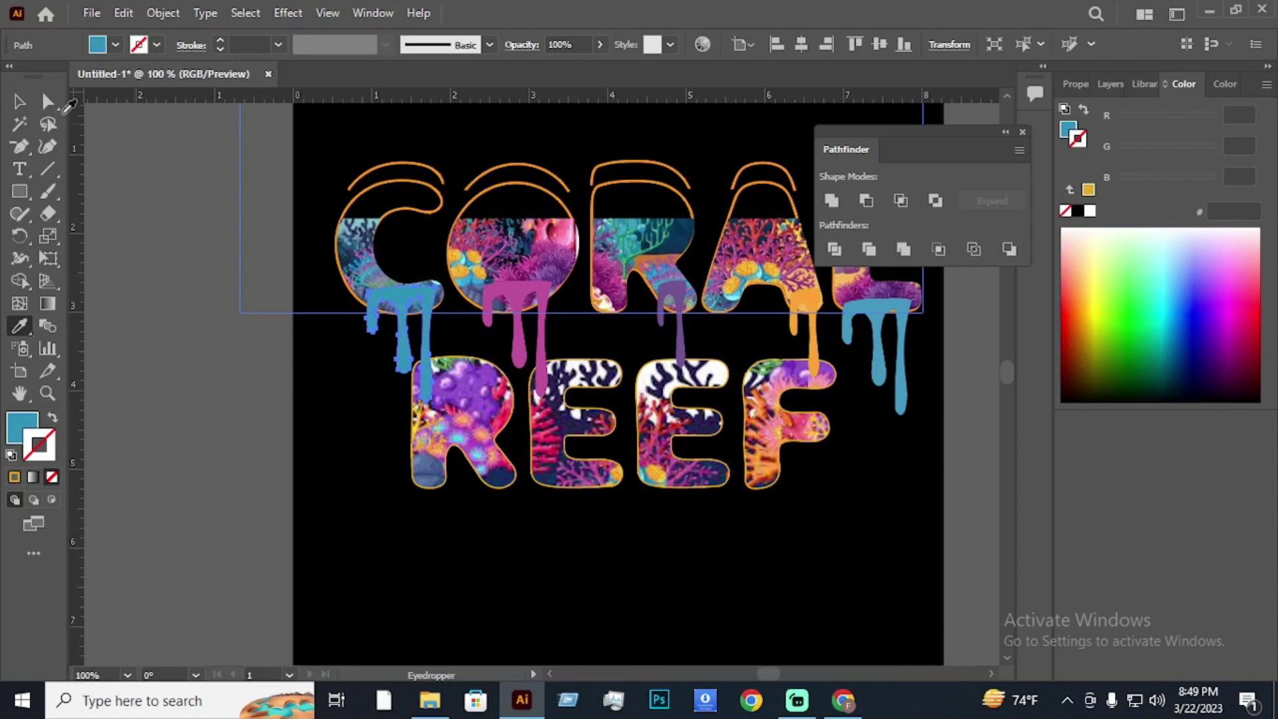
key("v")
left_click(110, 219)
scroll(578, 569, "down", 1)
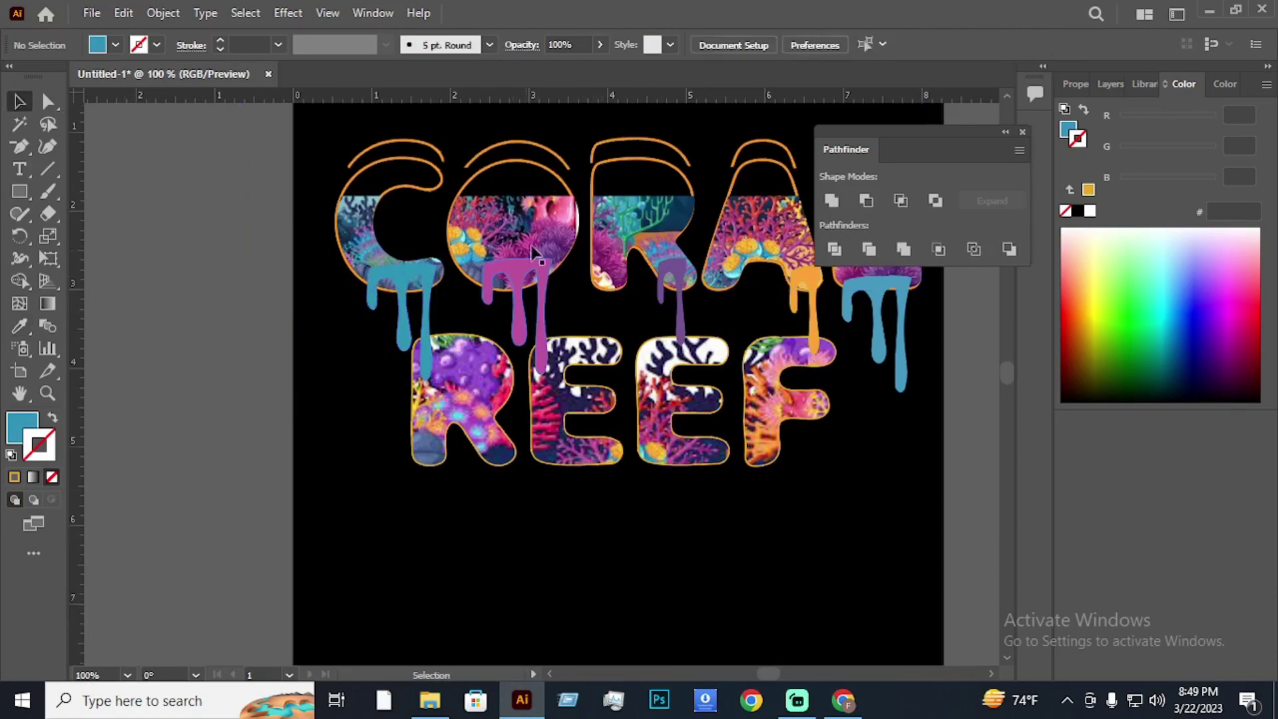
Bring the CORAL letters in front of the drips and close the Pathfinder panel.
right_click(508, 263)
mouse_move(559, 519)
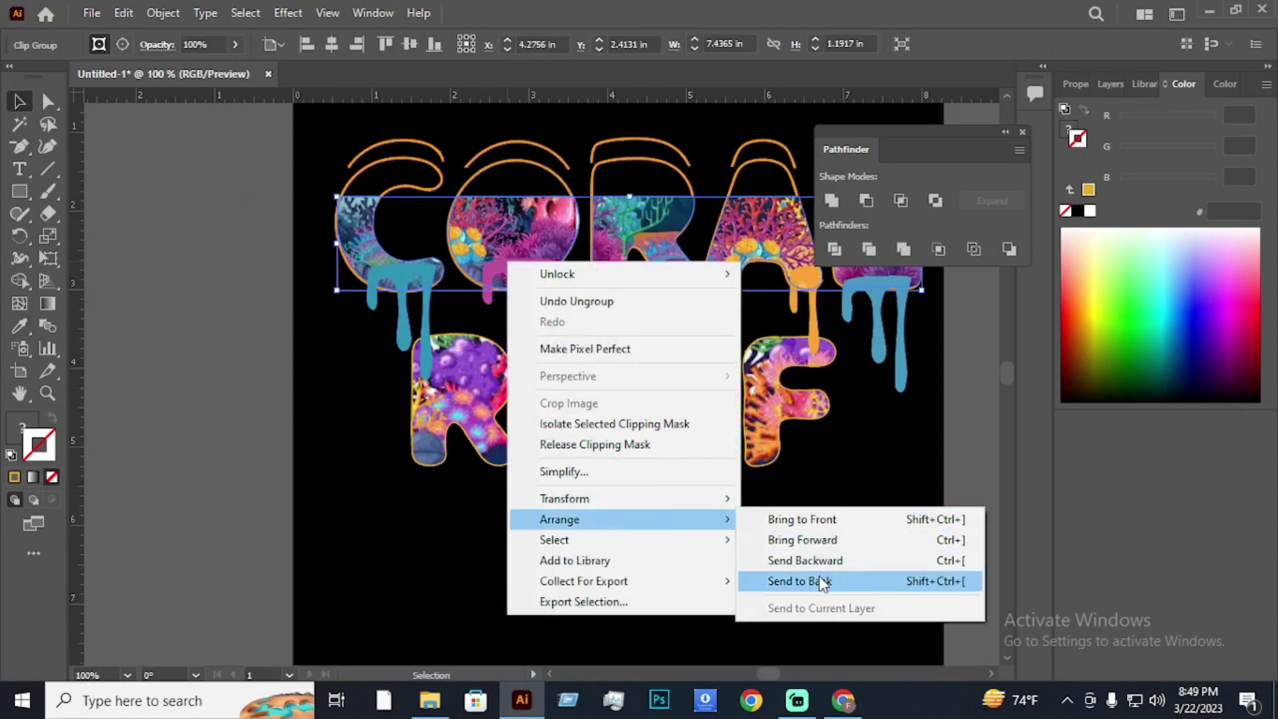
left_click(790, 520)
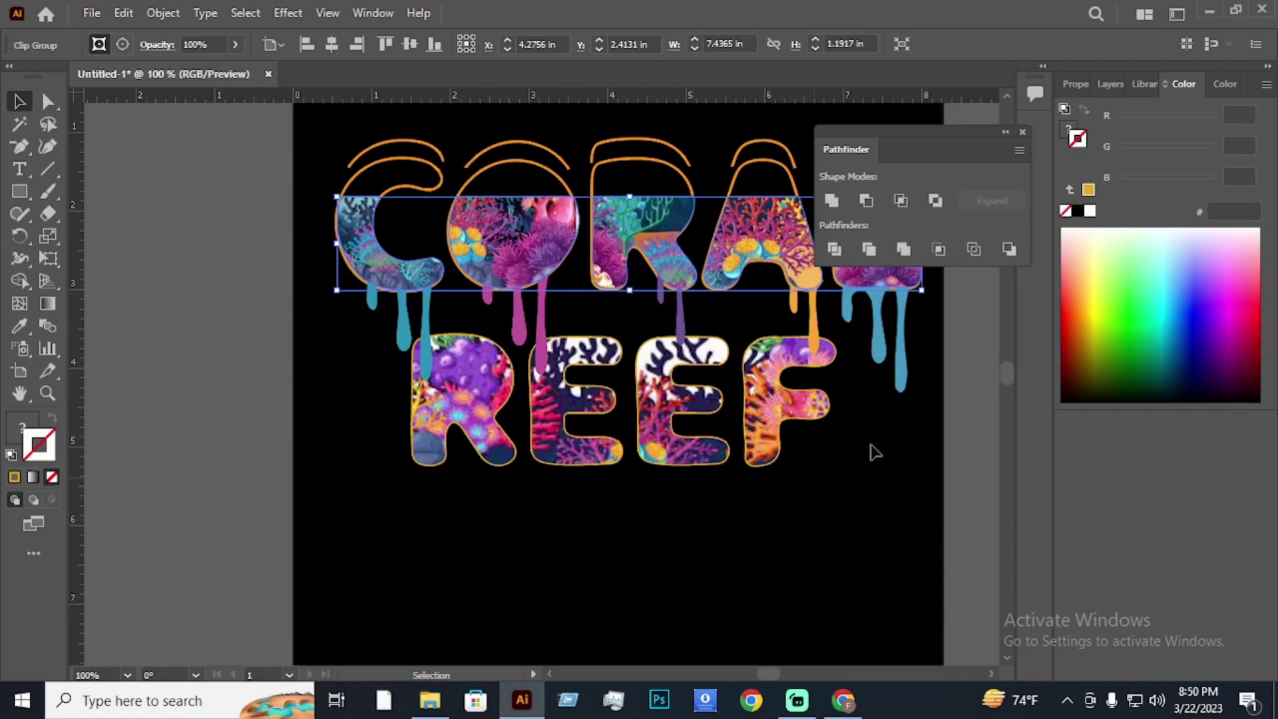
scroll(906, 427, "up", 5)
left_click(1023, 133)
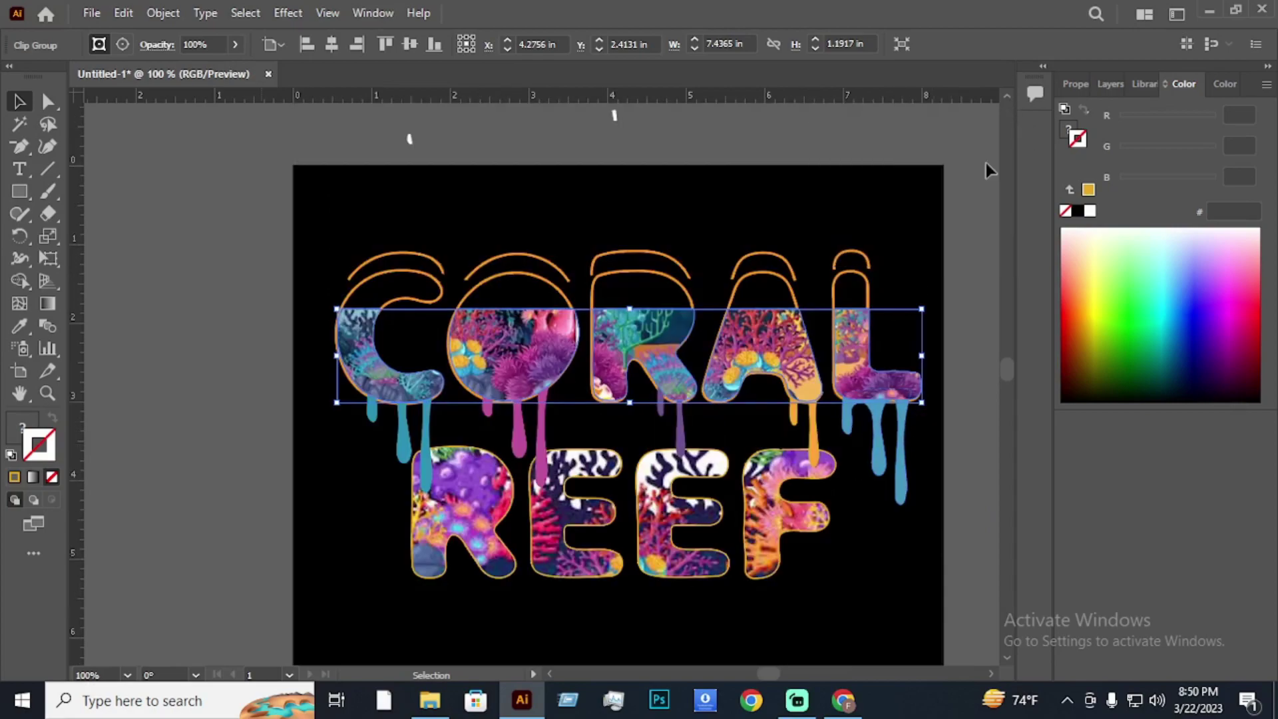
left_click(921, 490)
Recolour the drip under the L purple with the Eyedropper.
left_click(902, 466)
scroll(480, 351, "down", 4)
left_click(19, 326)
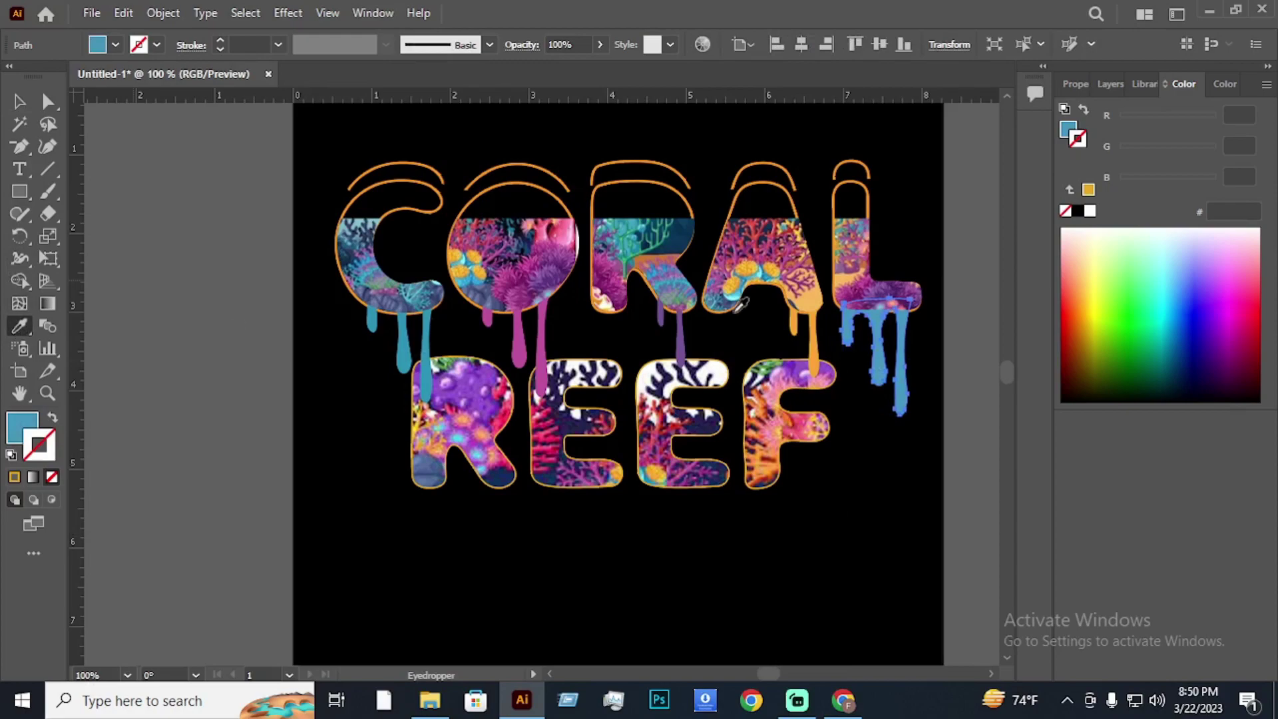
left_click(876, 287)
left_click(18, 101)
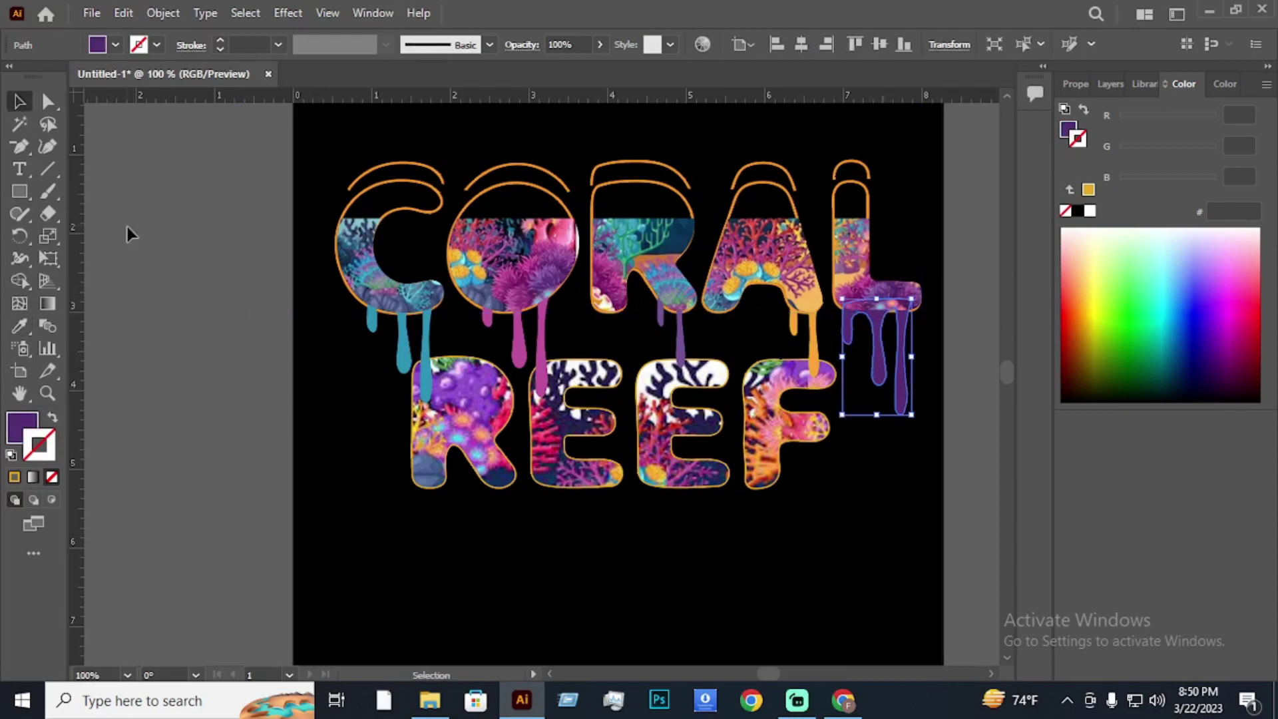
left_click(589, 535)
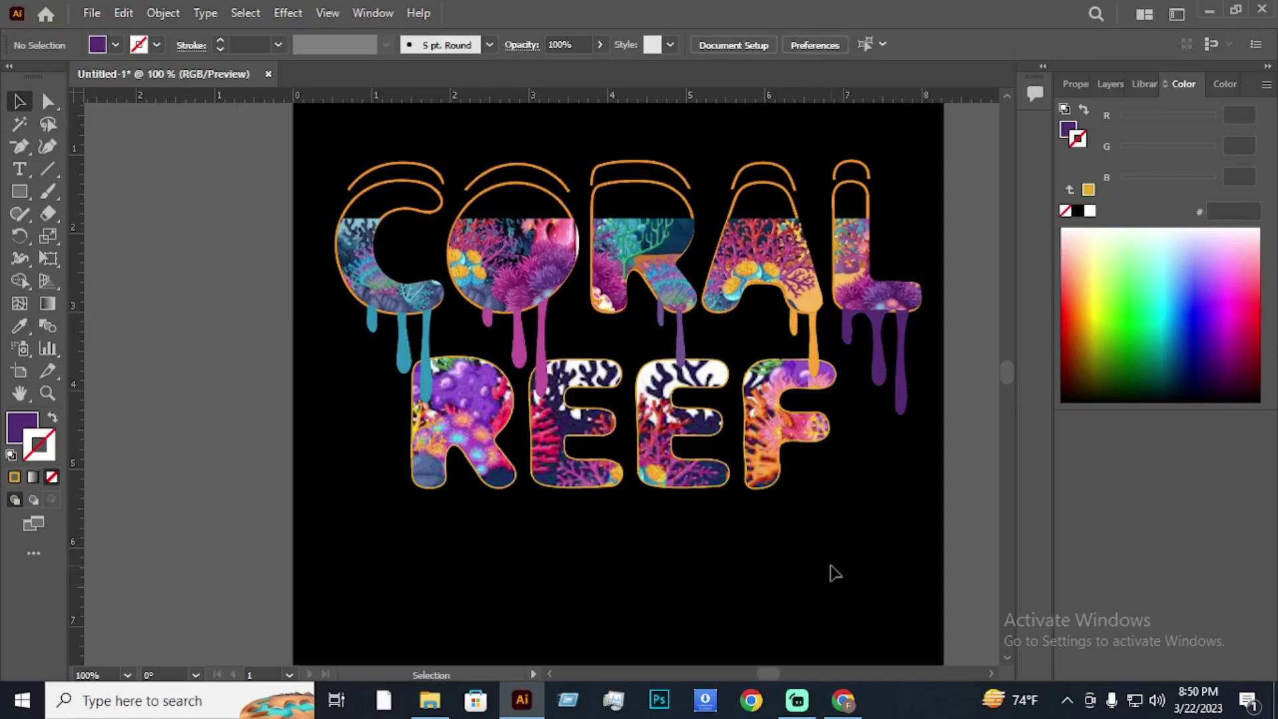